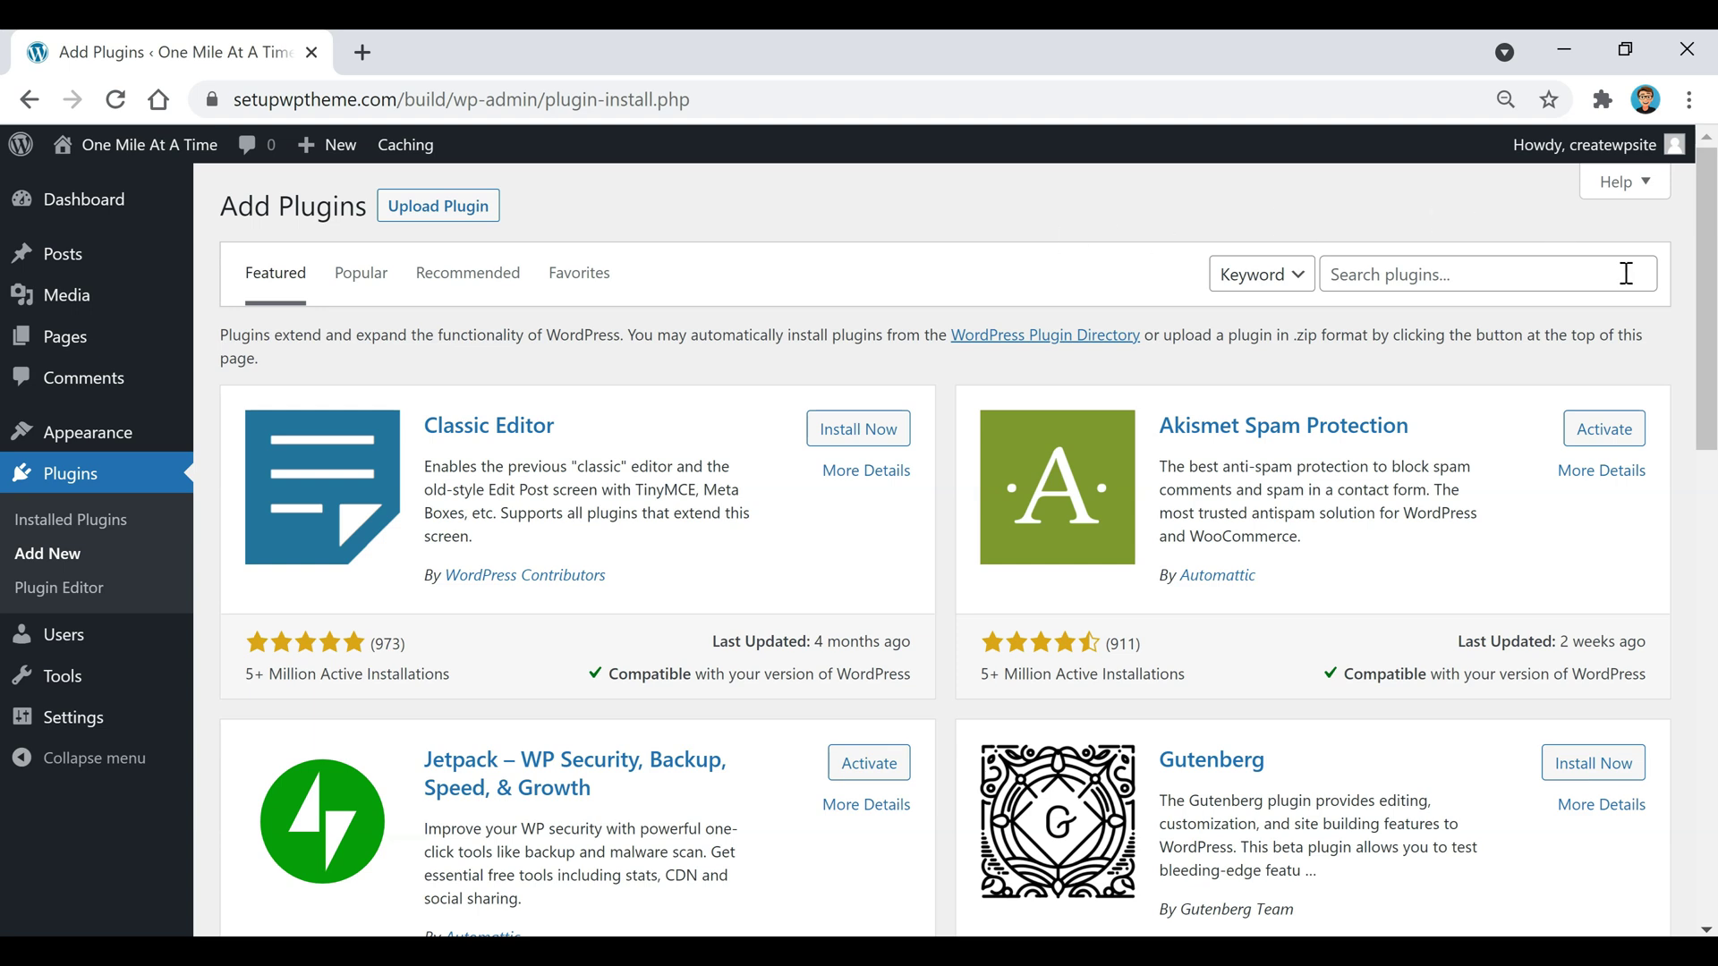
Search the plugin directory for "social media share buttons".
click(1519, 272)
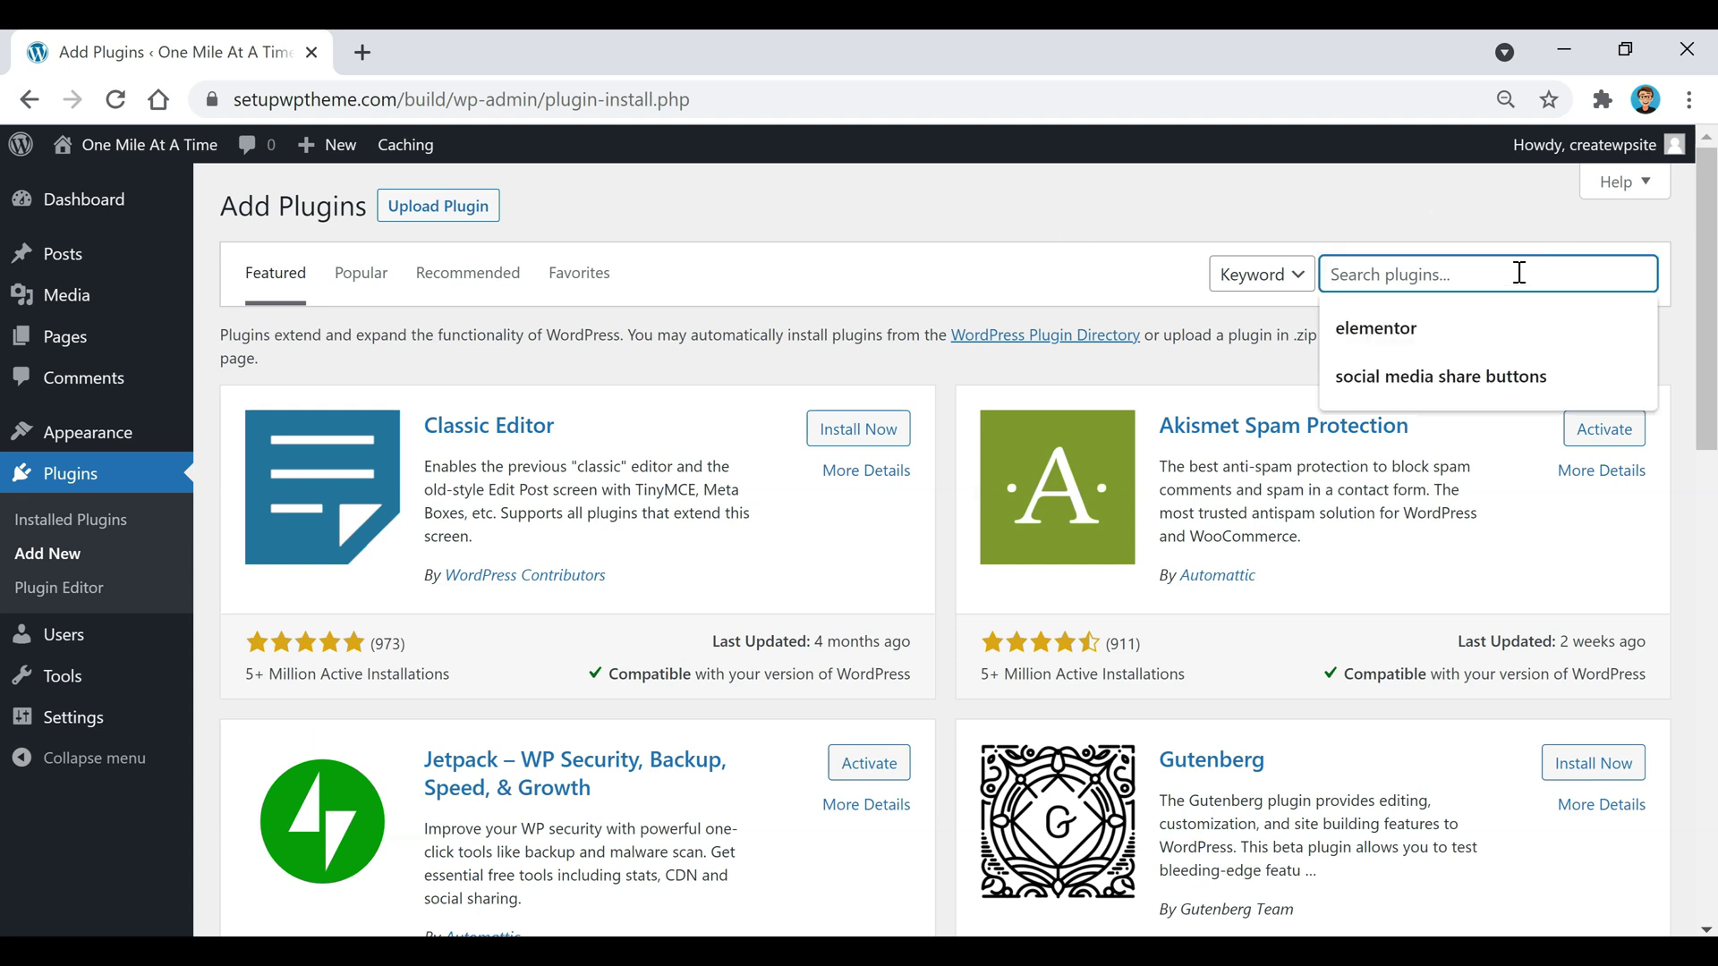
click(1519, 379)
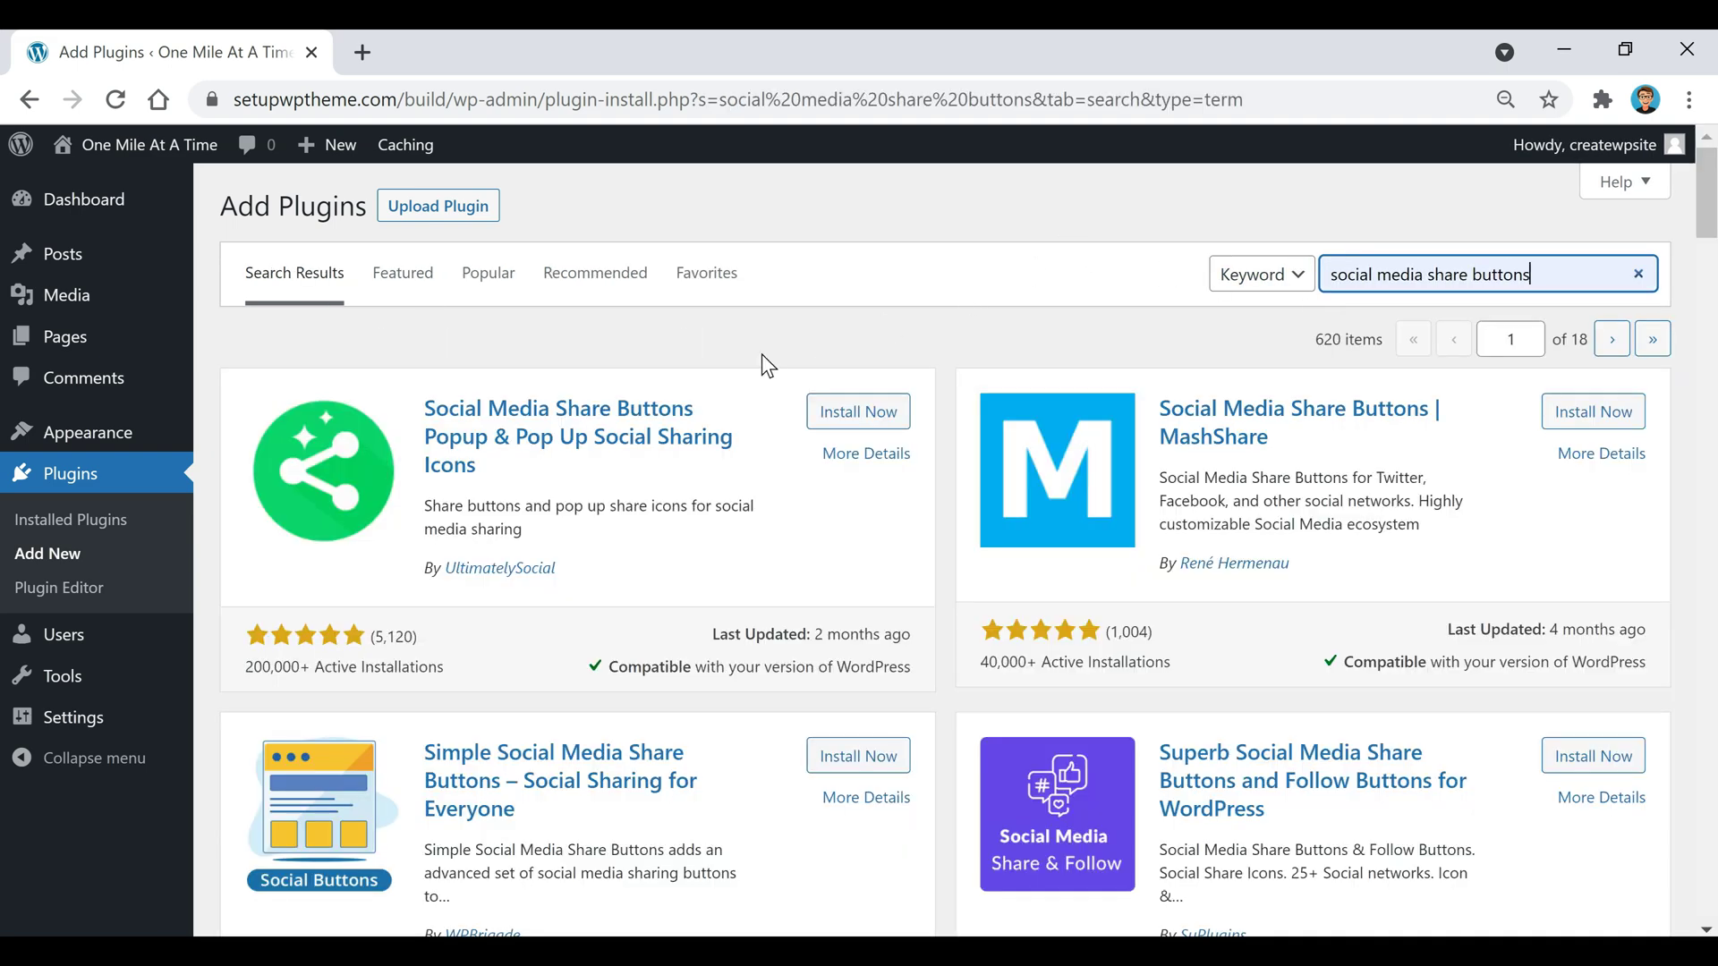
click(763, 365)
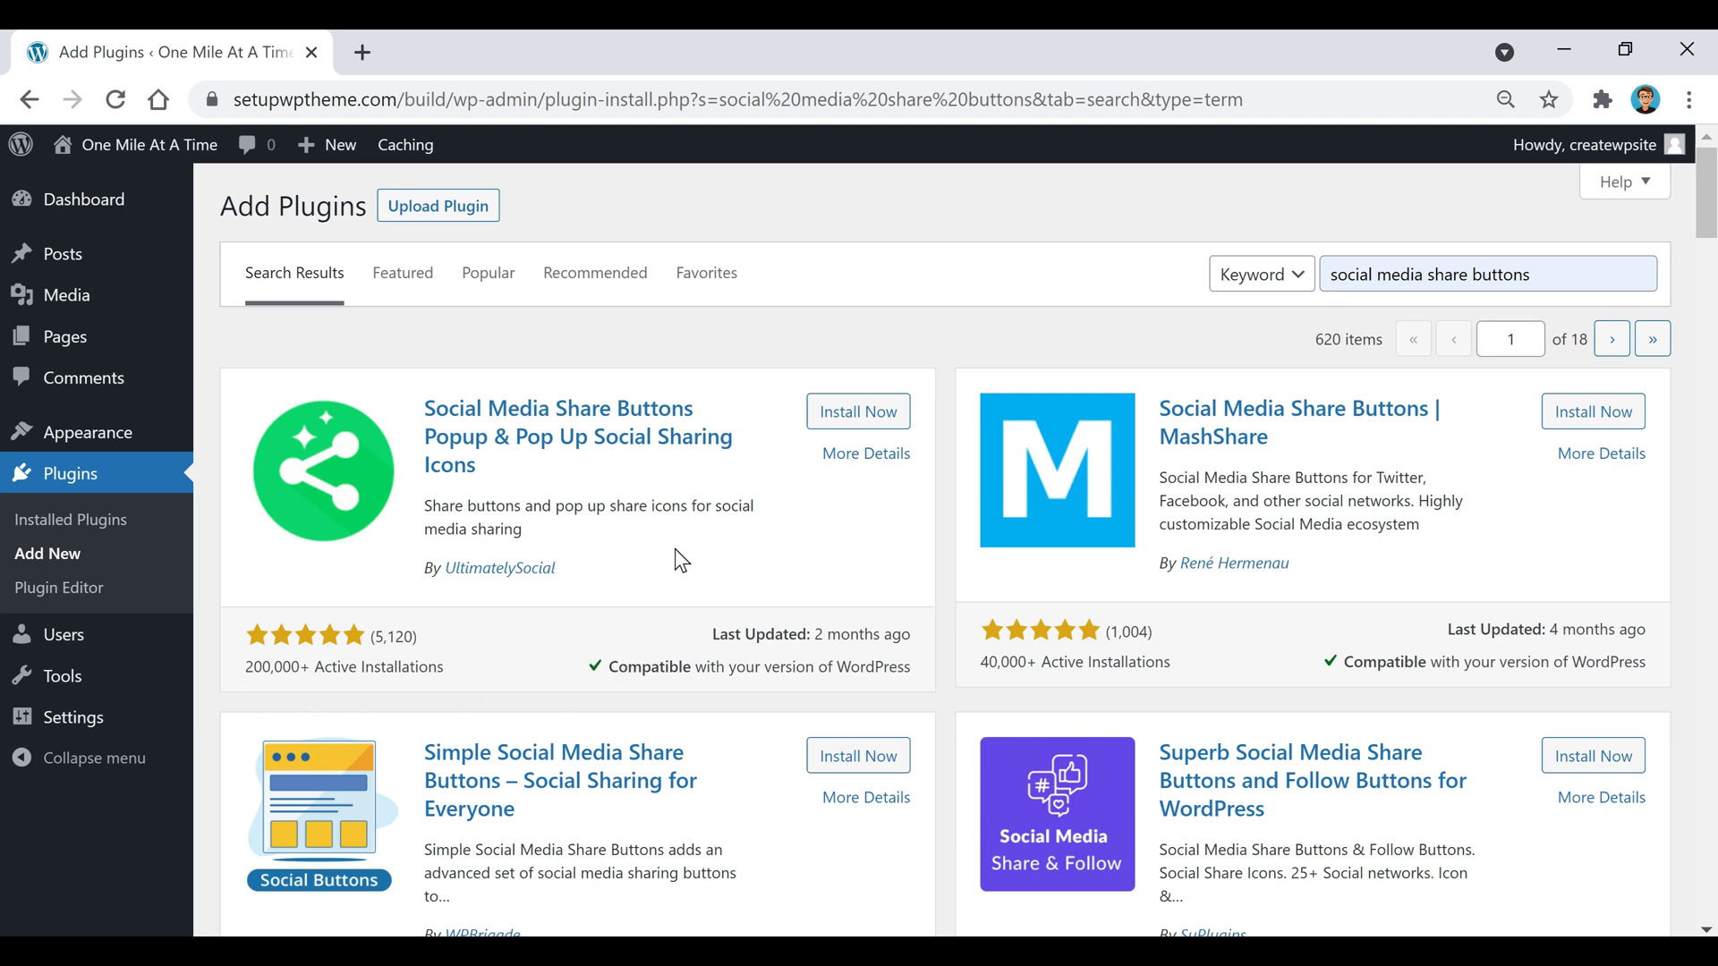
Install and activate Social Media Share Buttons Popup & Pop Up Social Sharing Icons, skipping its tracking opt-in and dismissing the welcome screen.
click(859, 418)
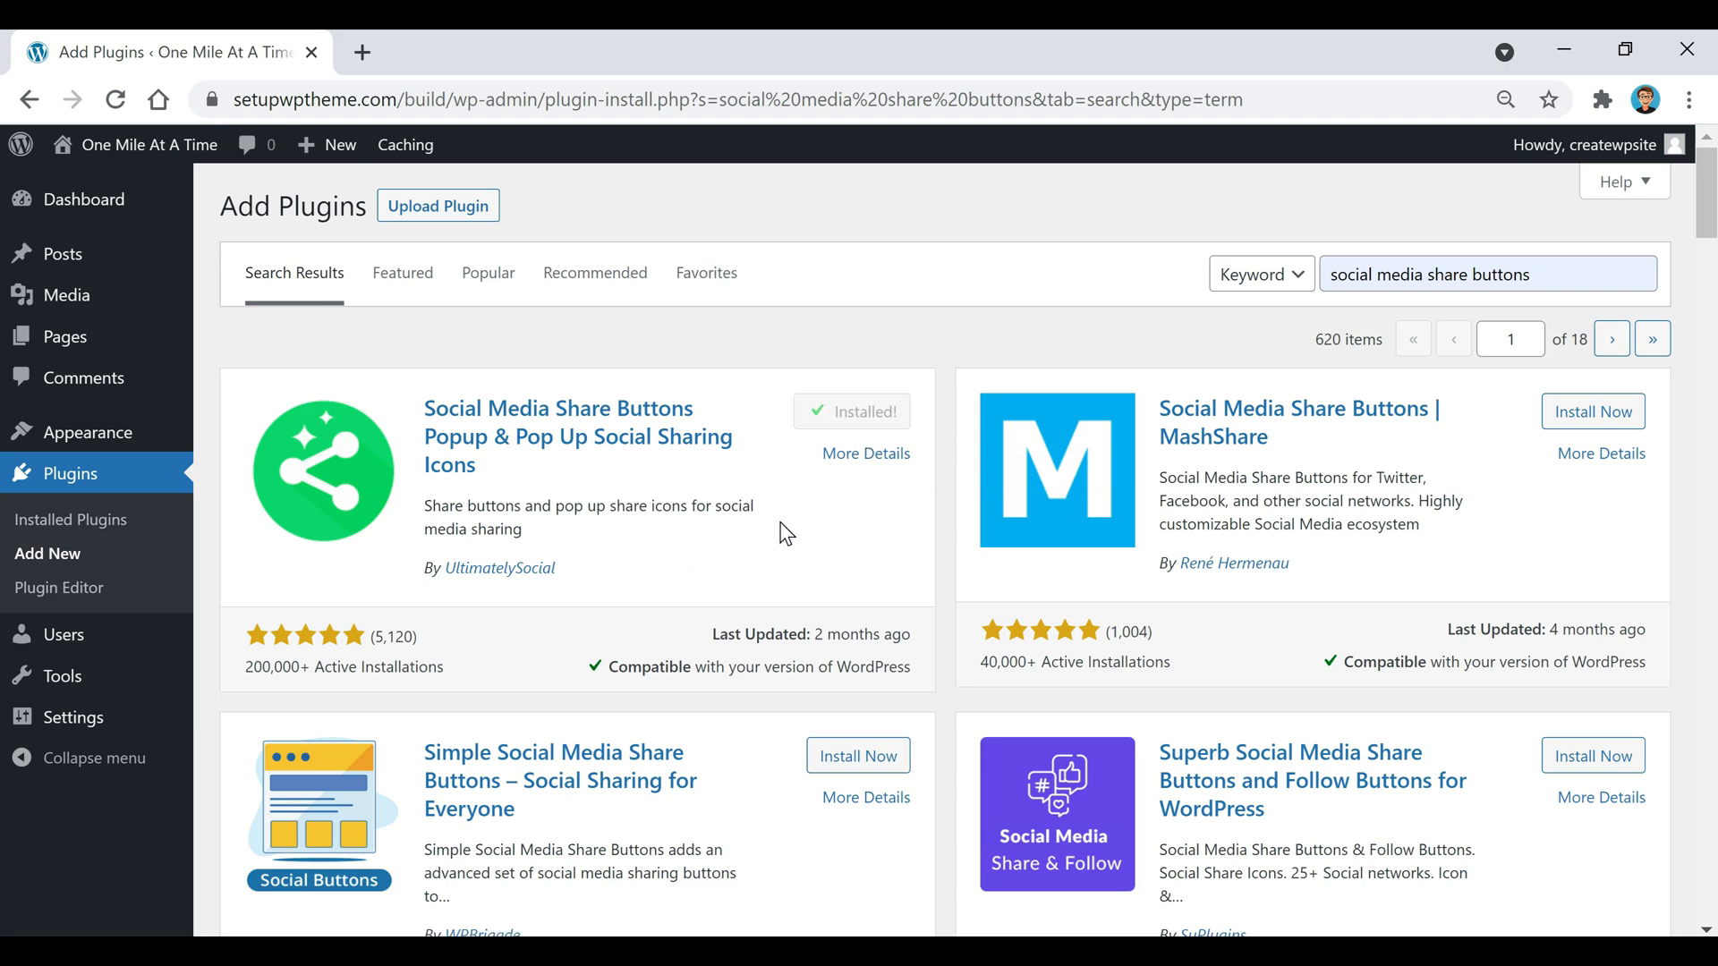
click(861, 422)
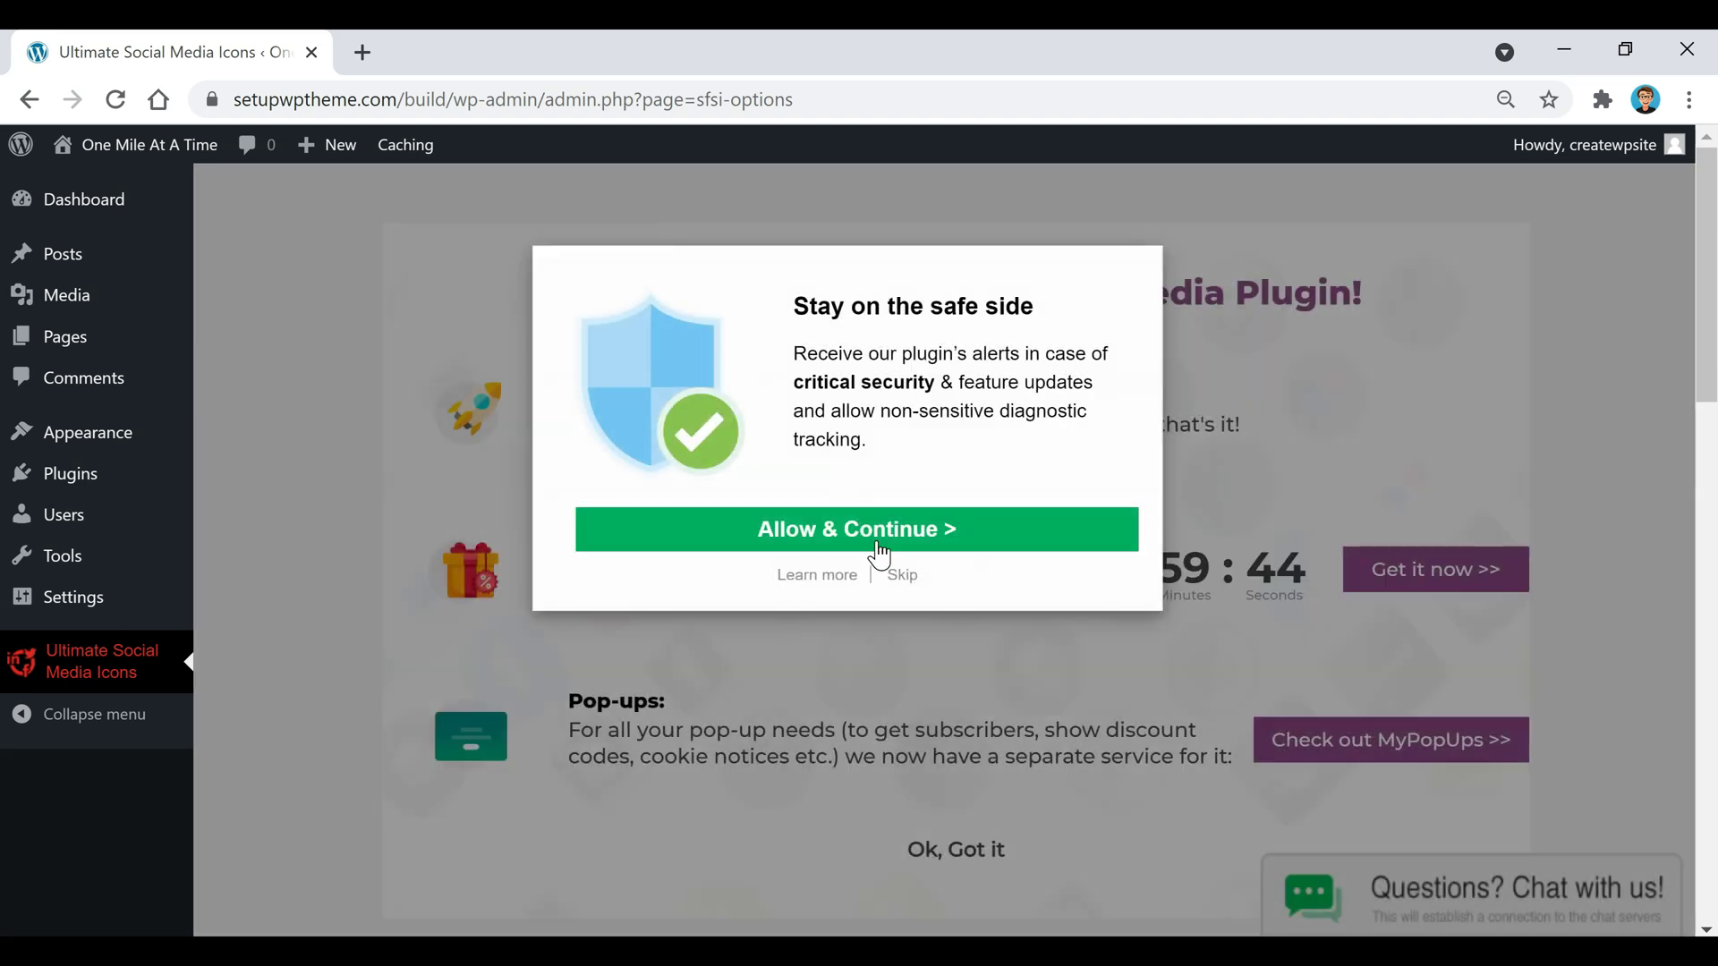
click(904, 577)
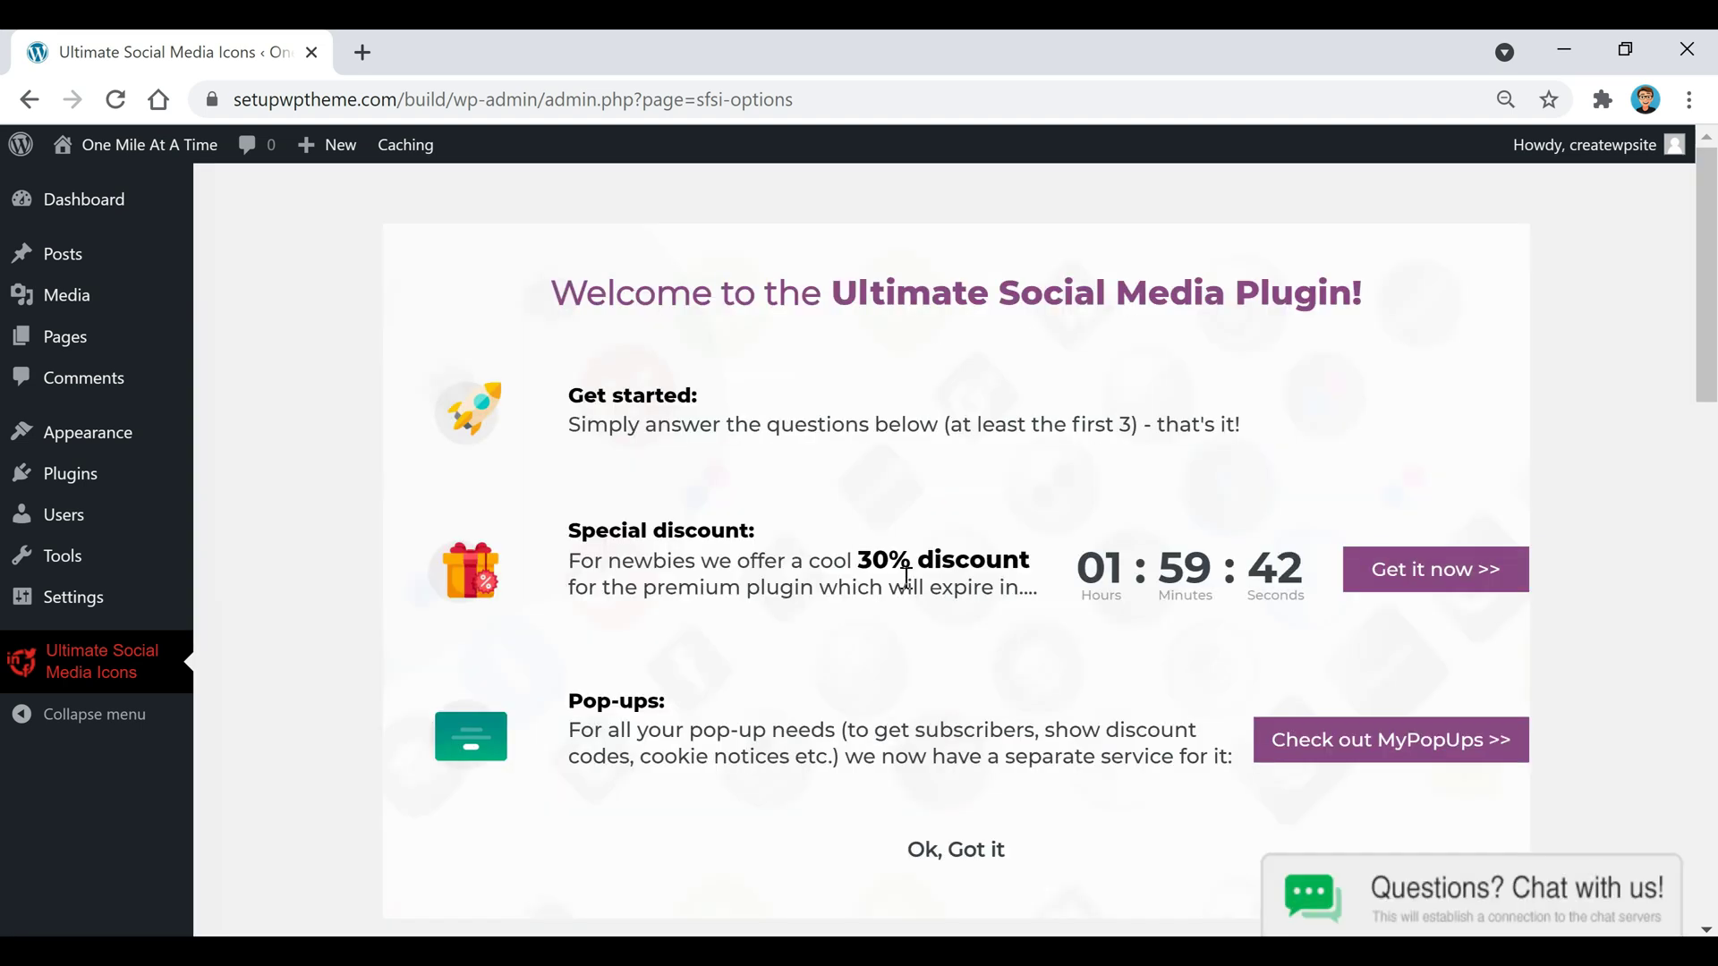
click(955, 851)
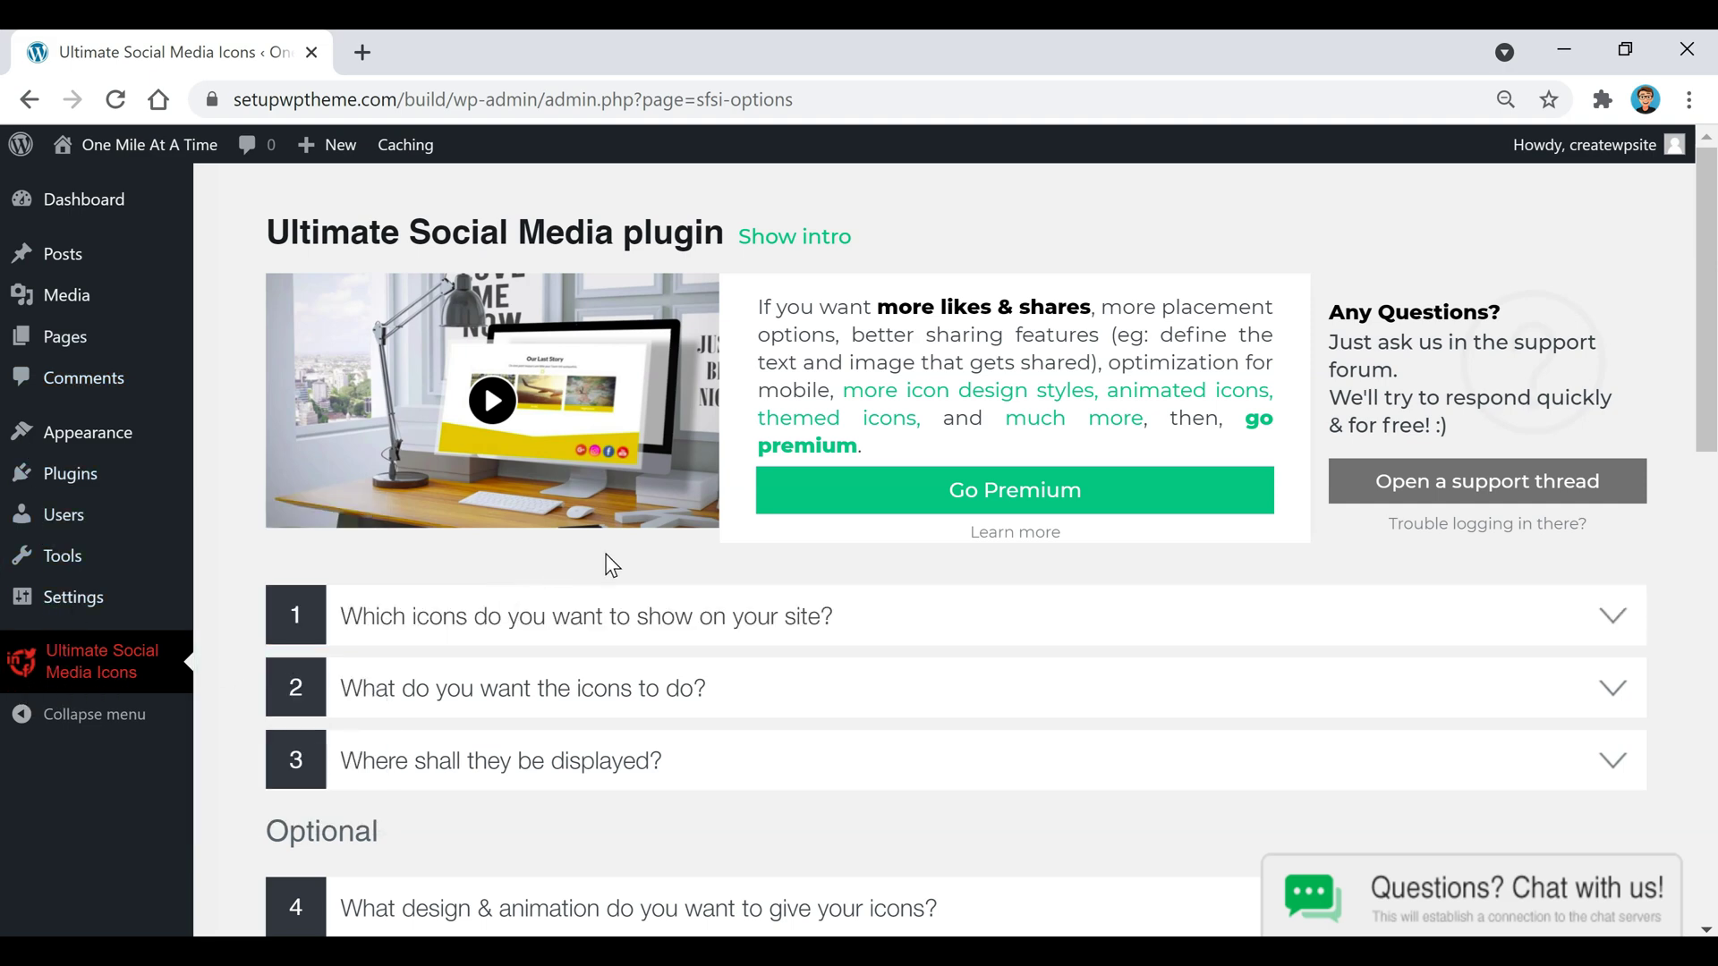
Deselect the RSS and Email icons for the site, declining the requests to keep email active, add a backlink and review the plugin.
scroll(611, 564, down, 1)
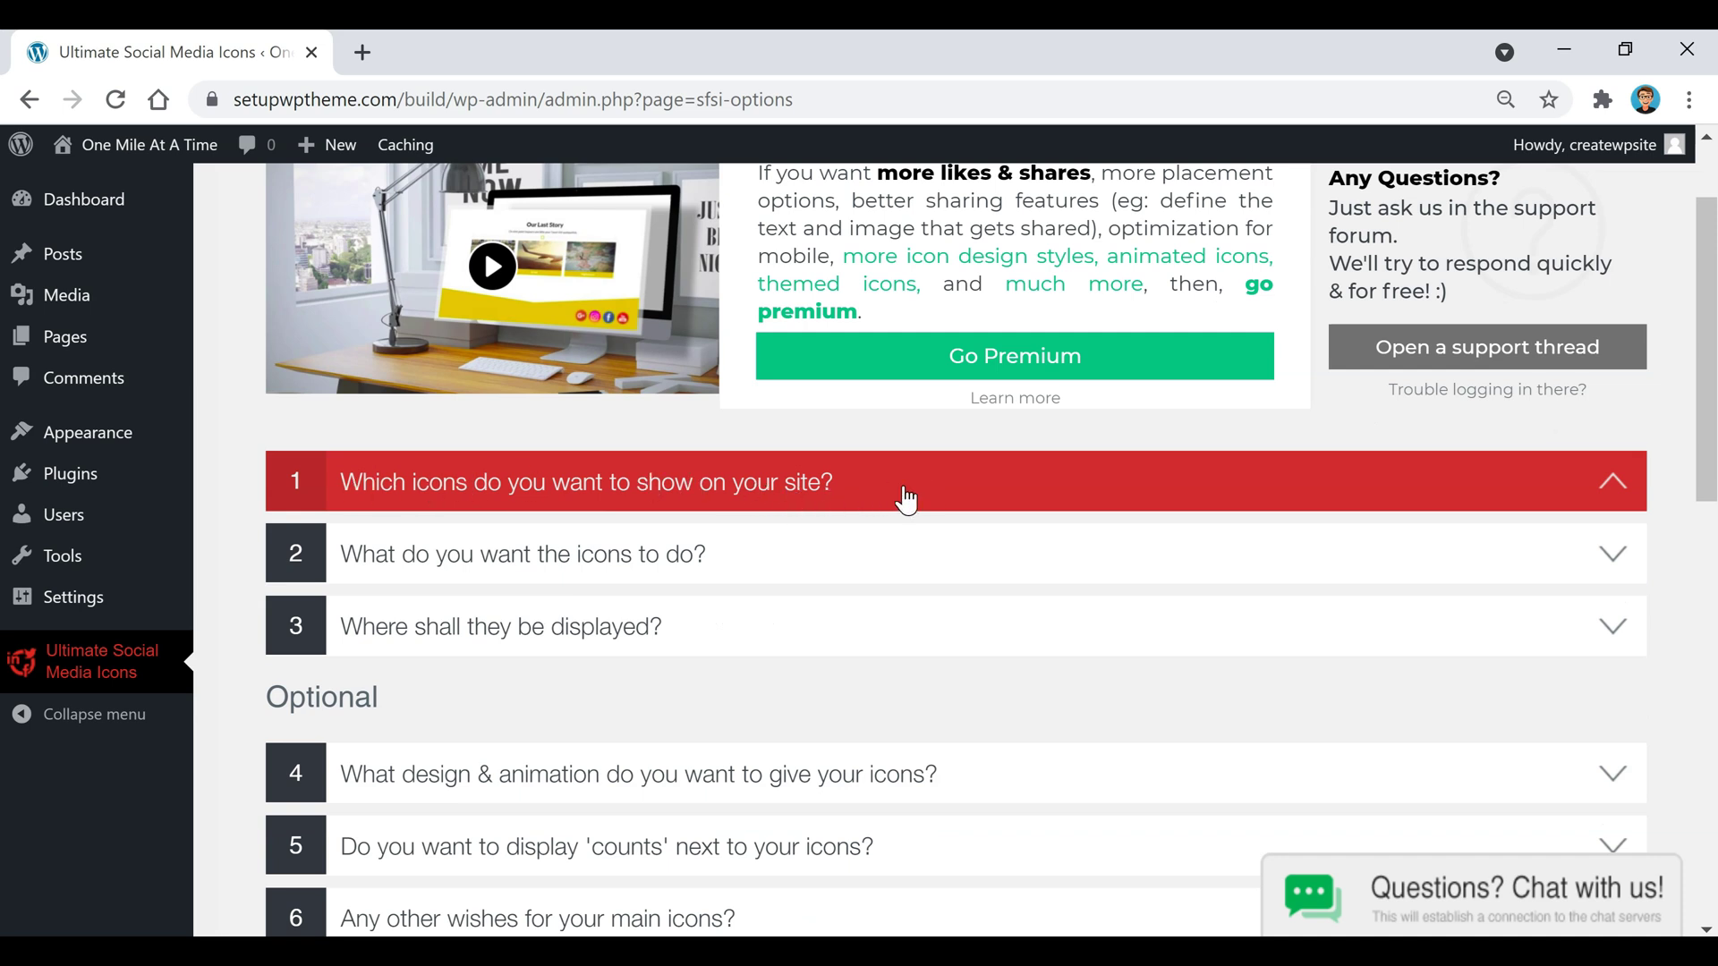
click(865, 495)
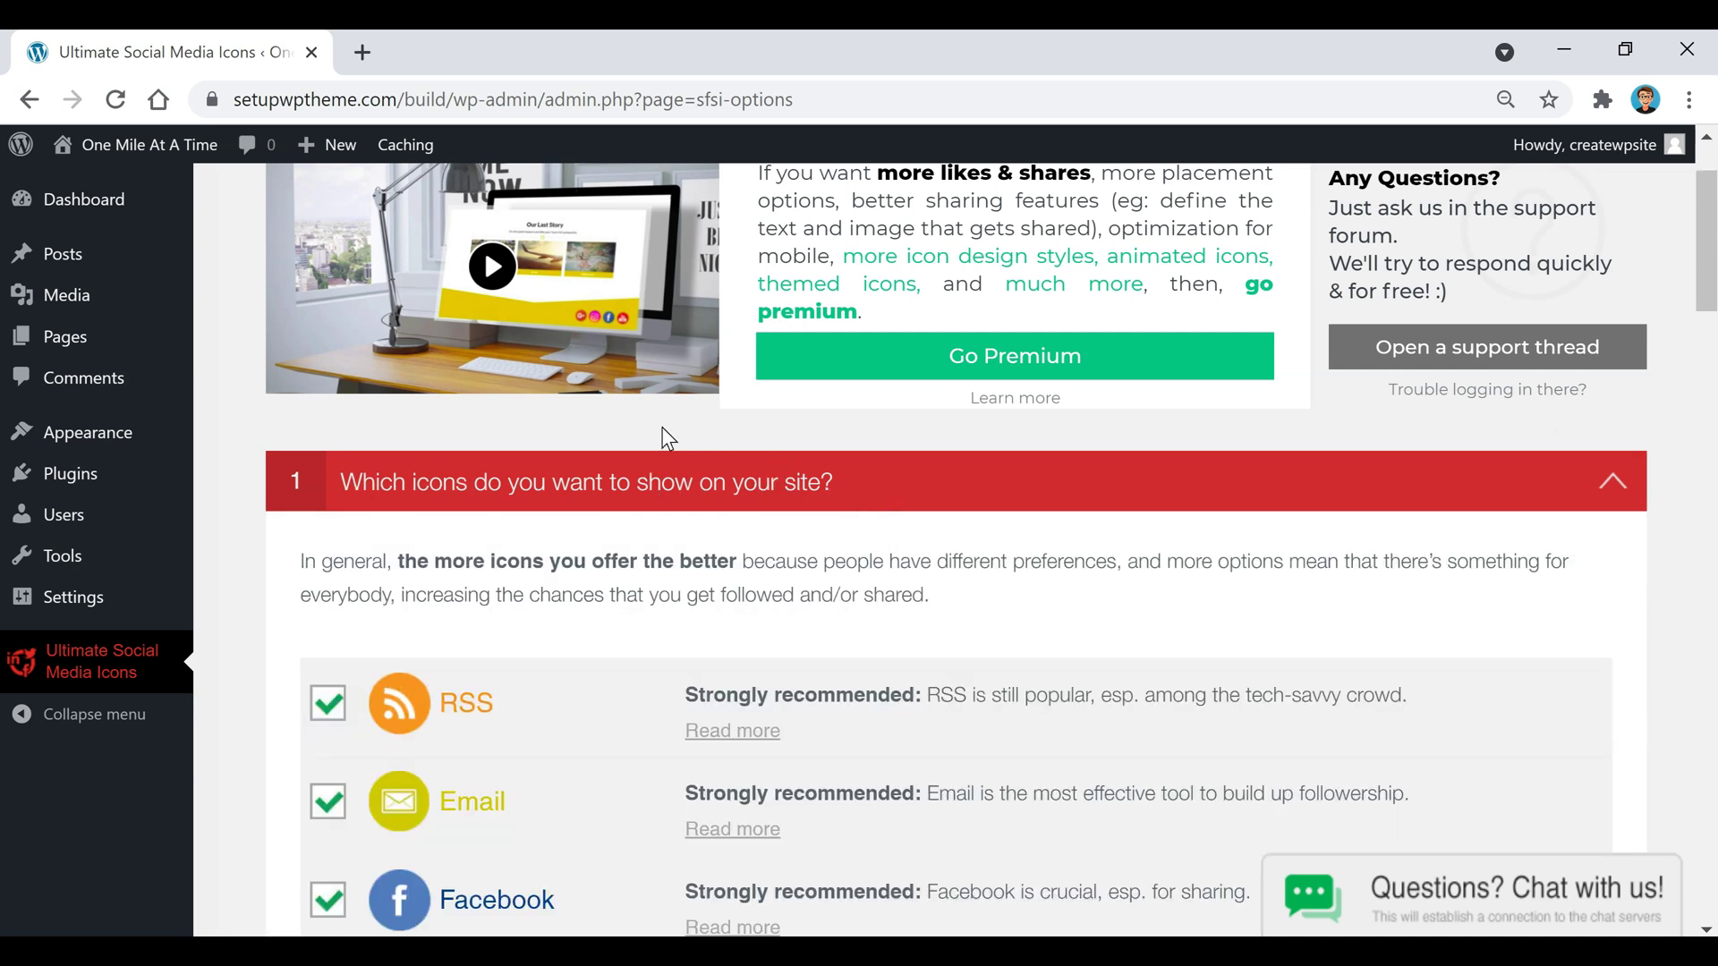
scroll(671, 546, down, 3)
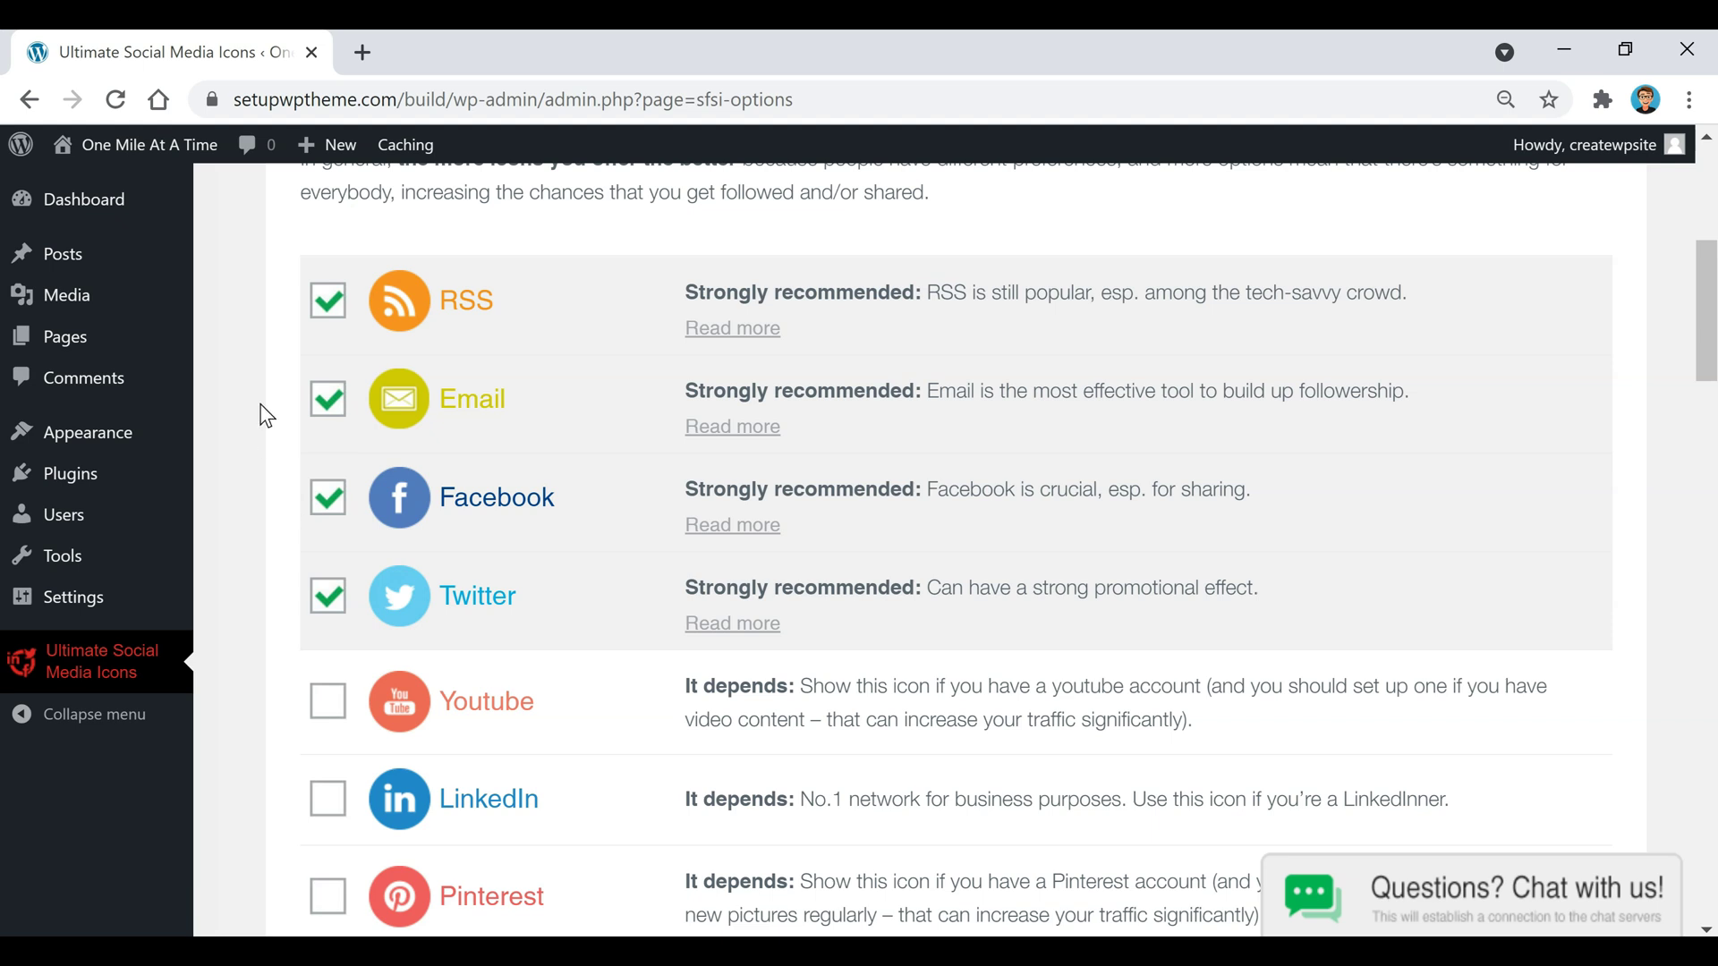
click(325, 302)
click(329, 400)
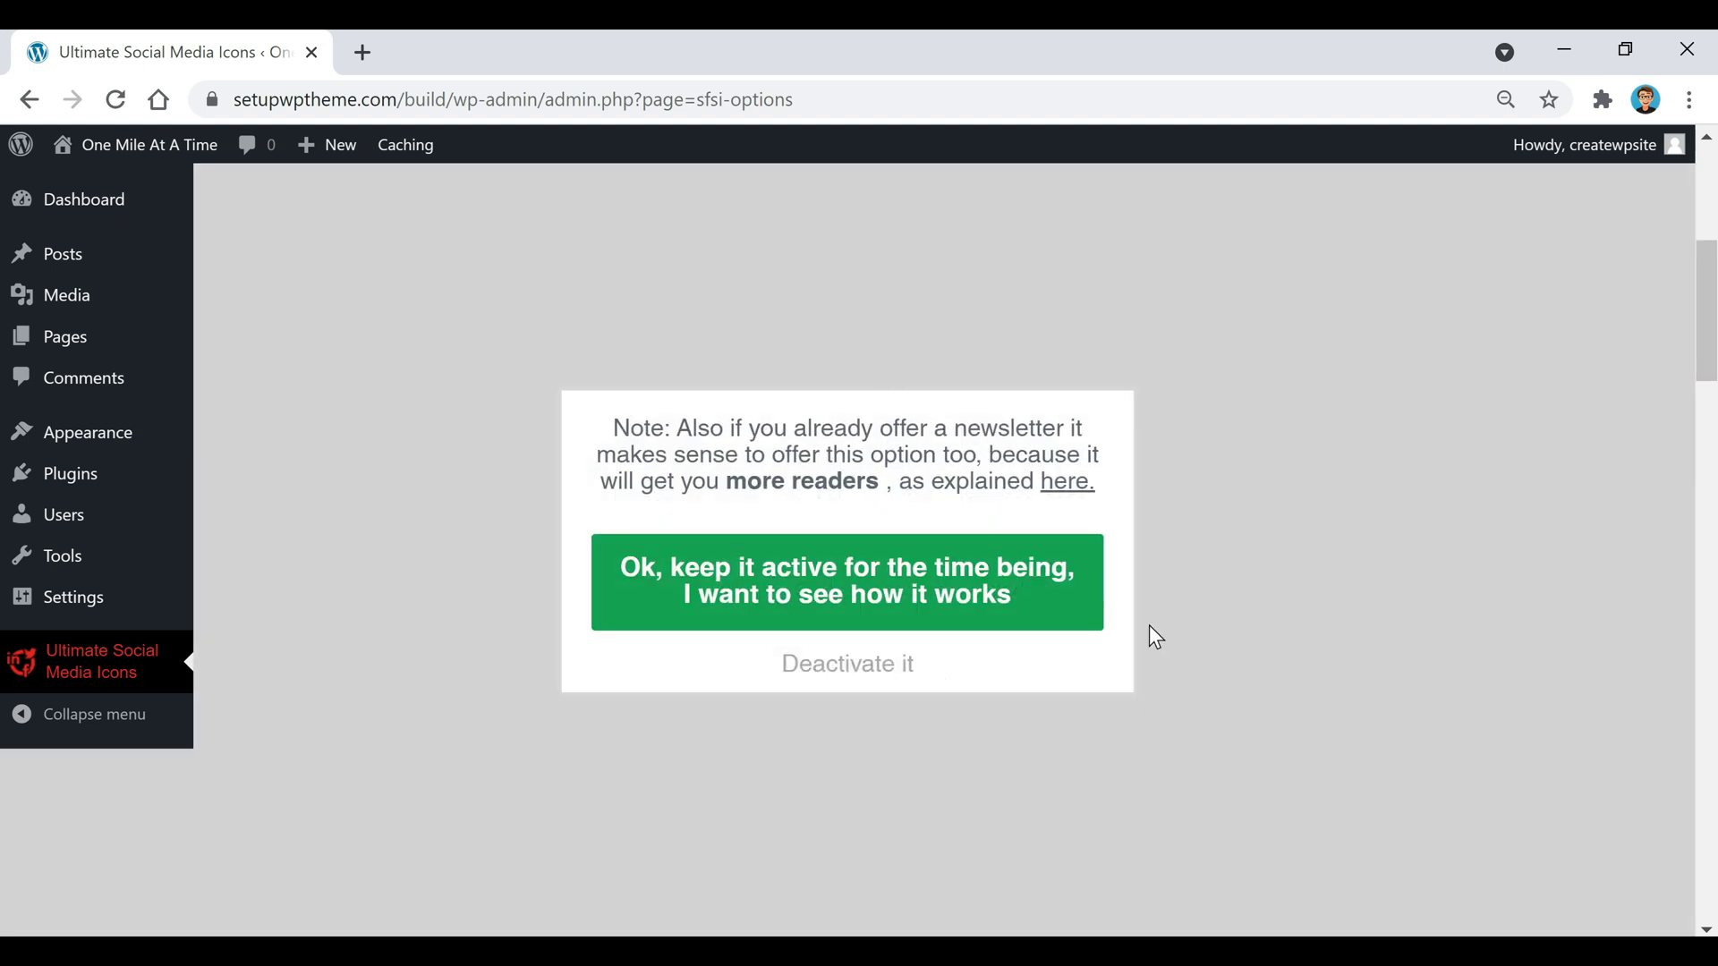
click(878, 686)
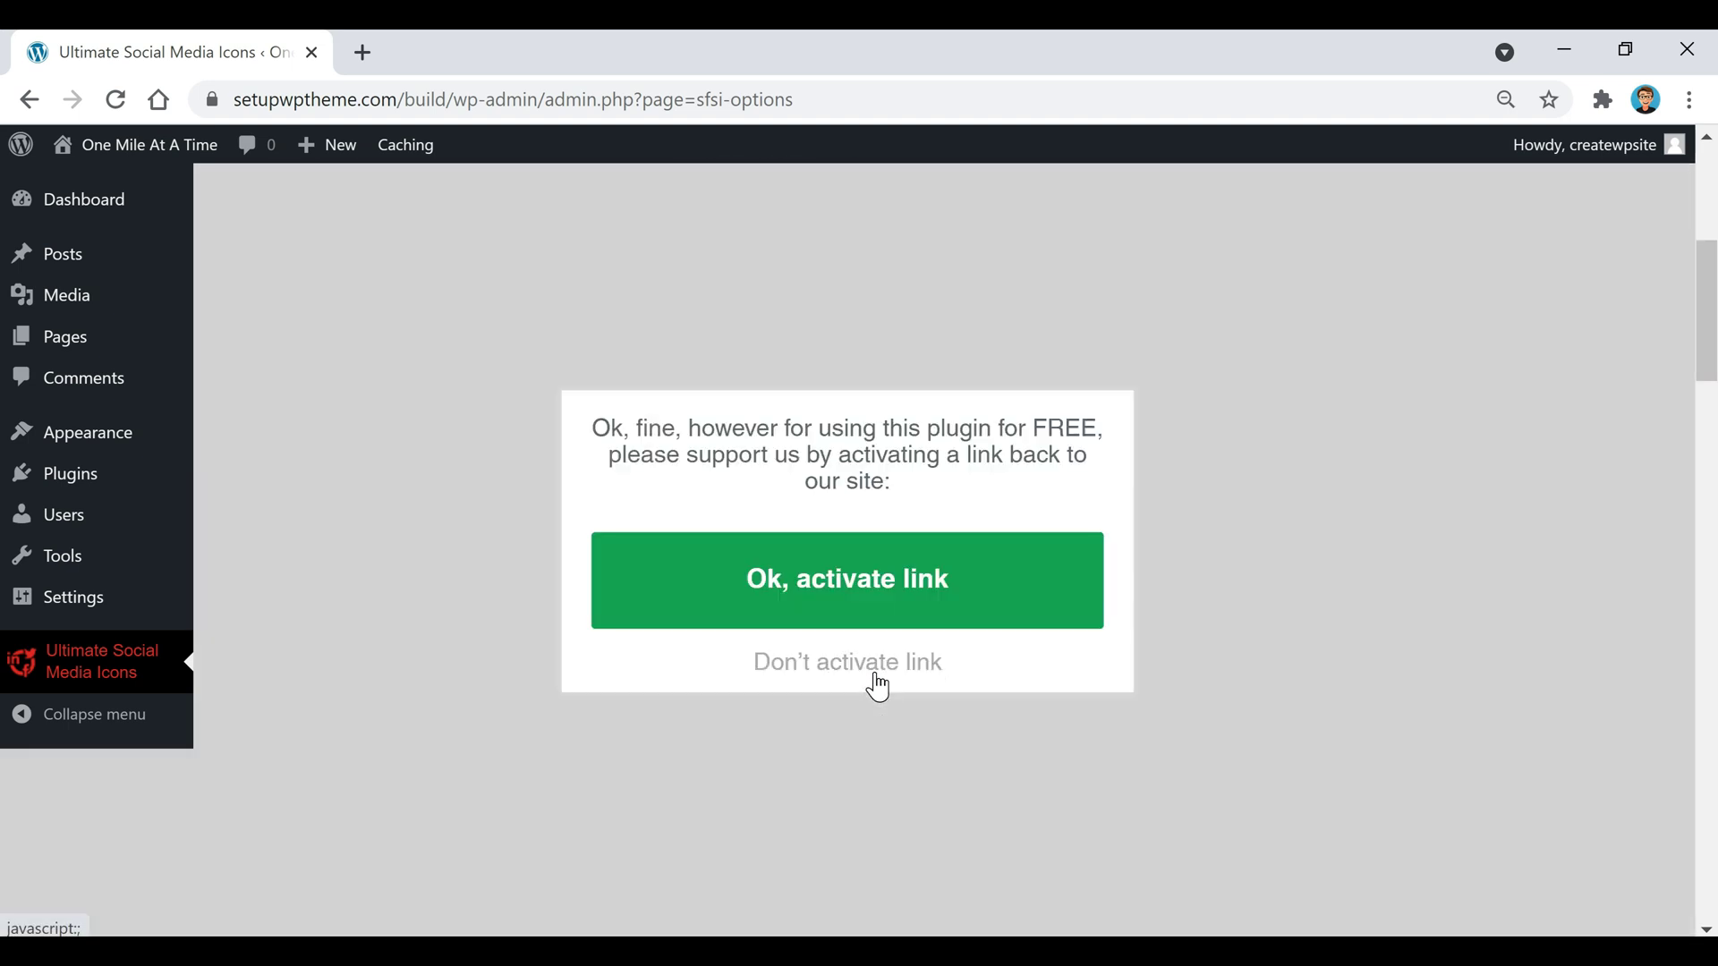
click(878, 686)
click(874, 683)
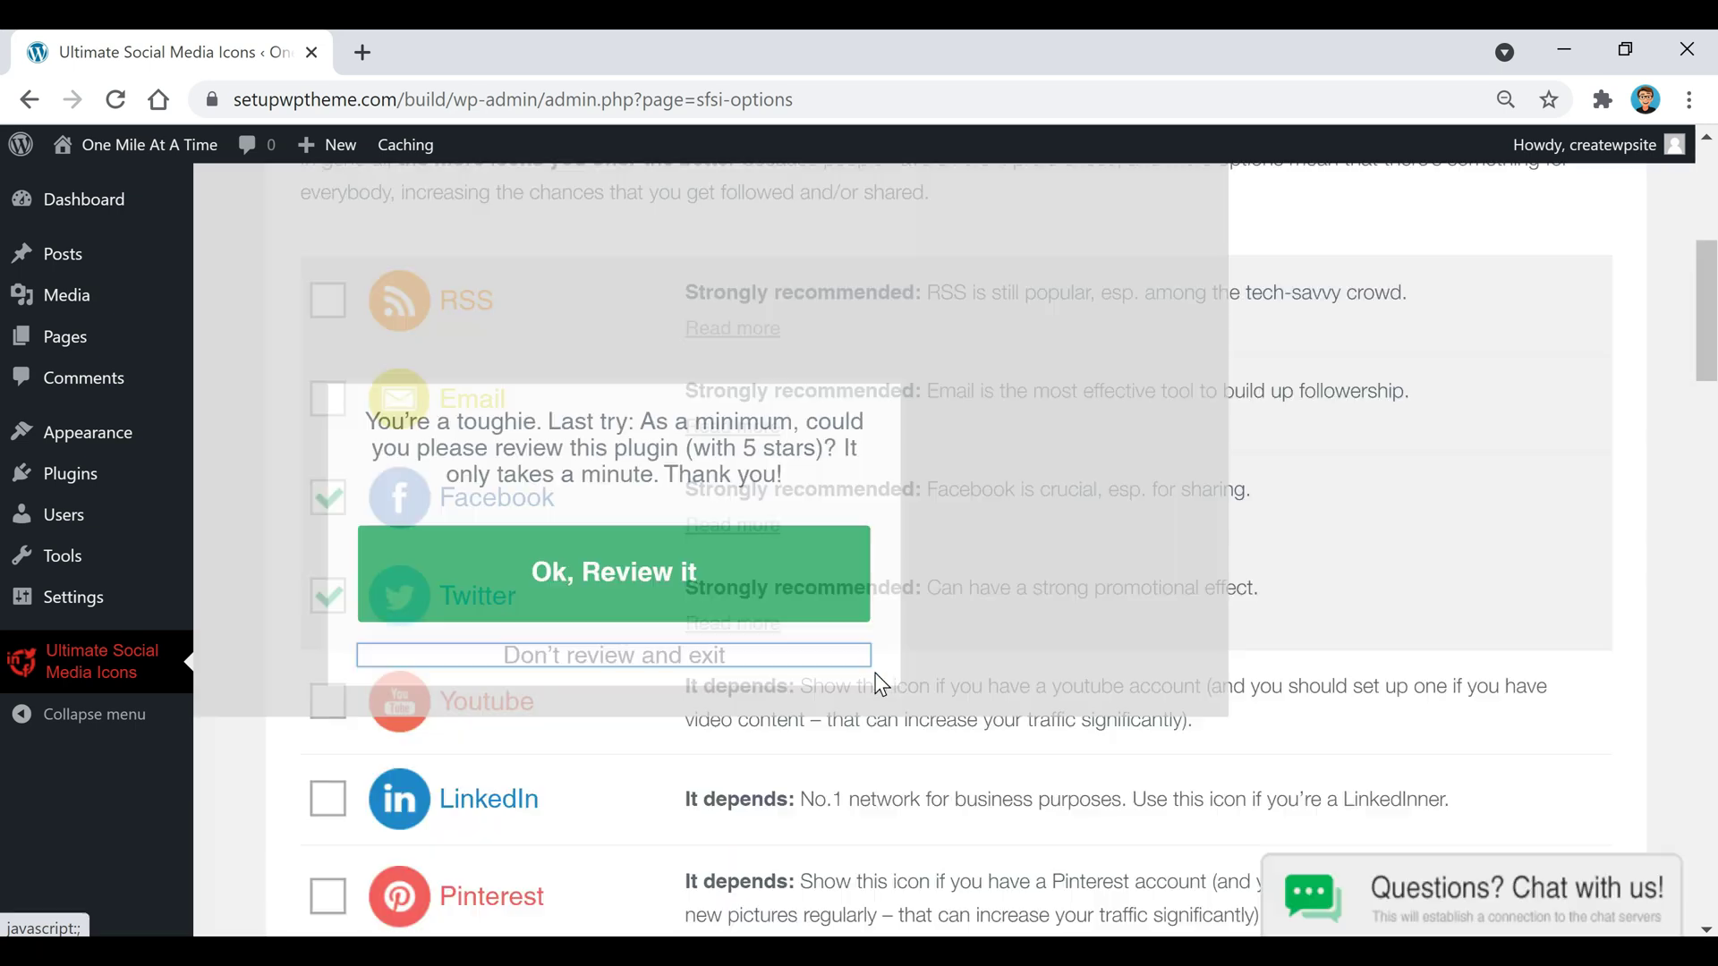
Enable the Youtube and Pinterest icons and save the icon selection.
scroll(276, 492, down, 1)
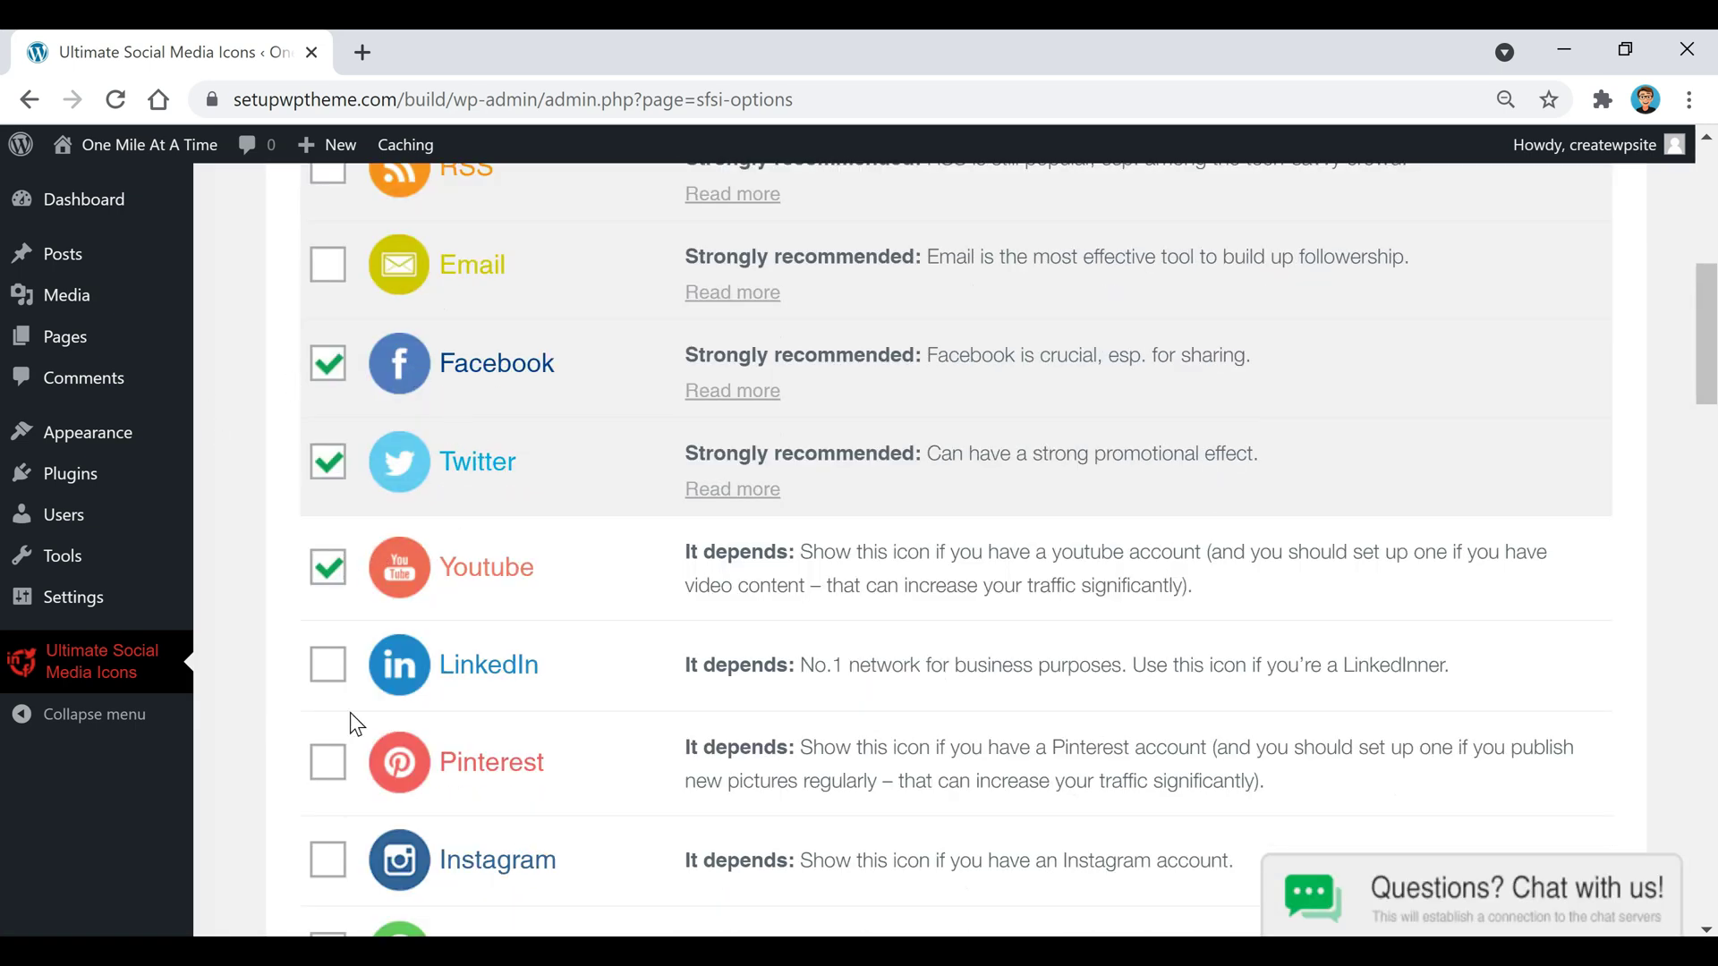
click(331, 770)
scroll(279, 716, down, 7)
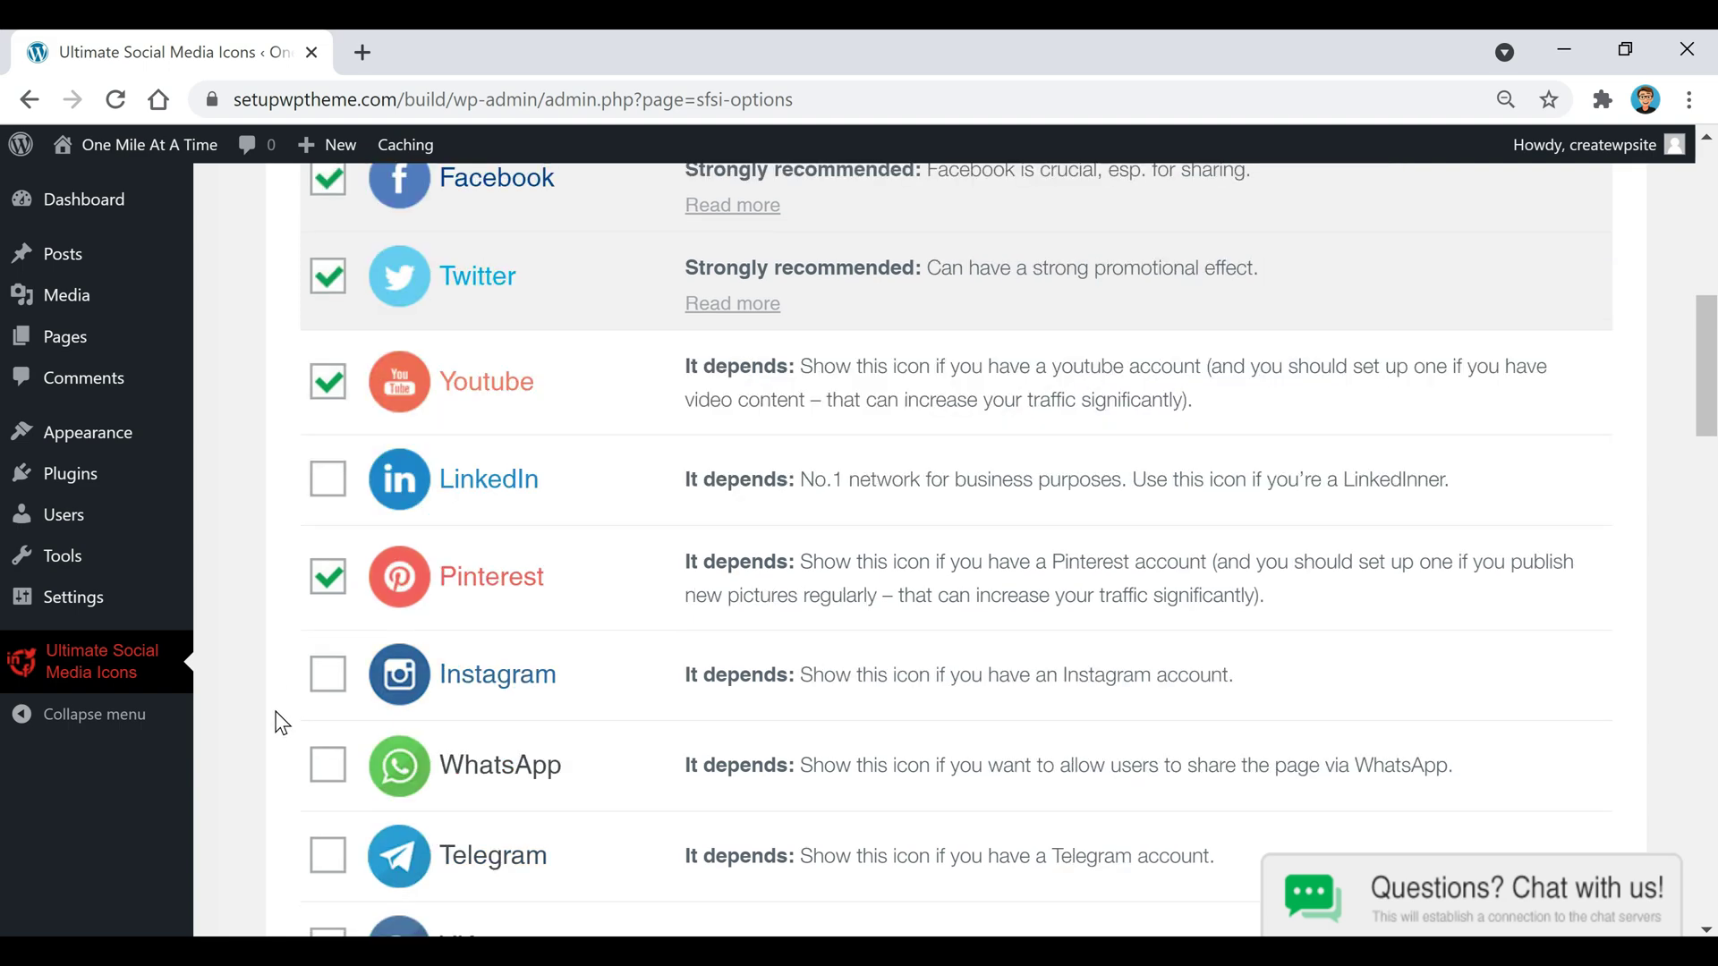
scroll(280, 723, down, 3)
scroll(281, 722, down, 9)
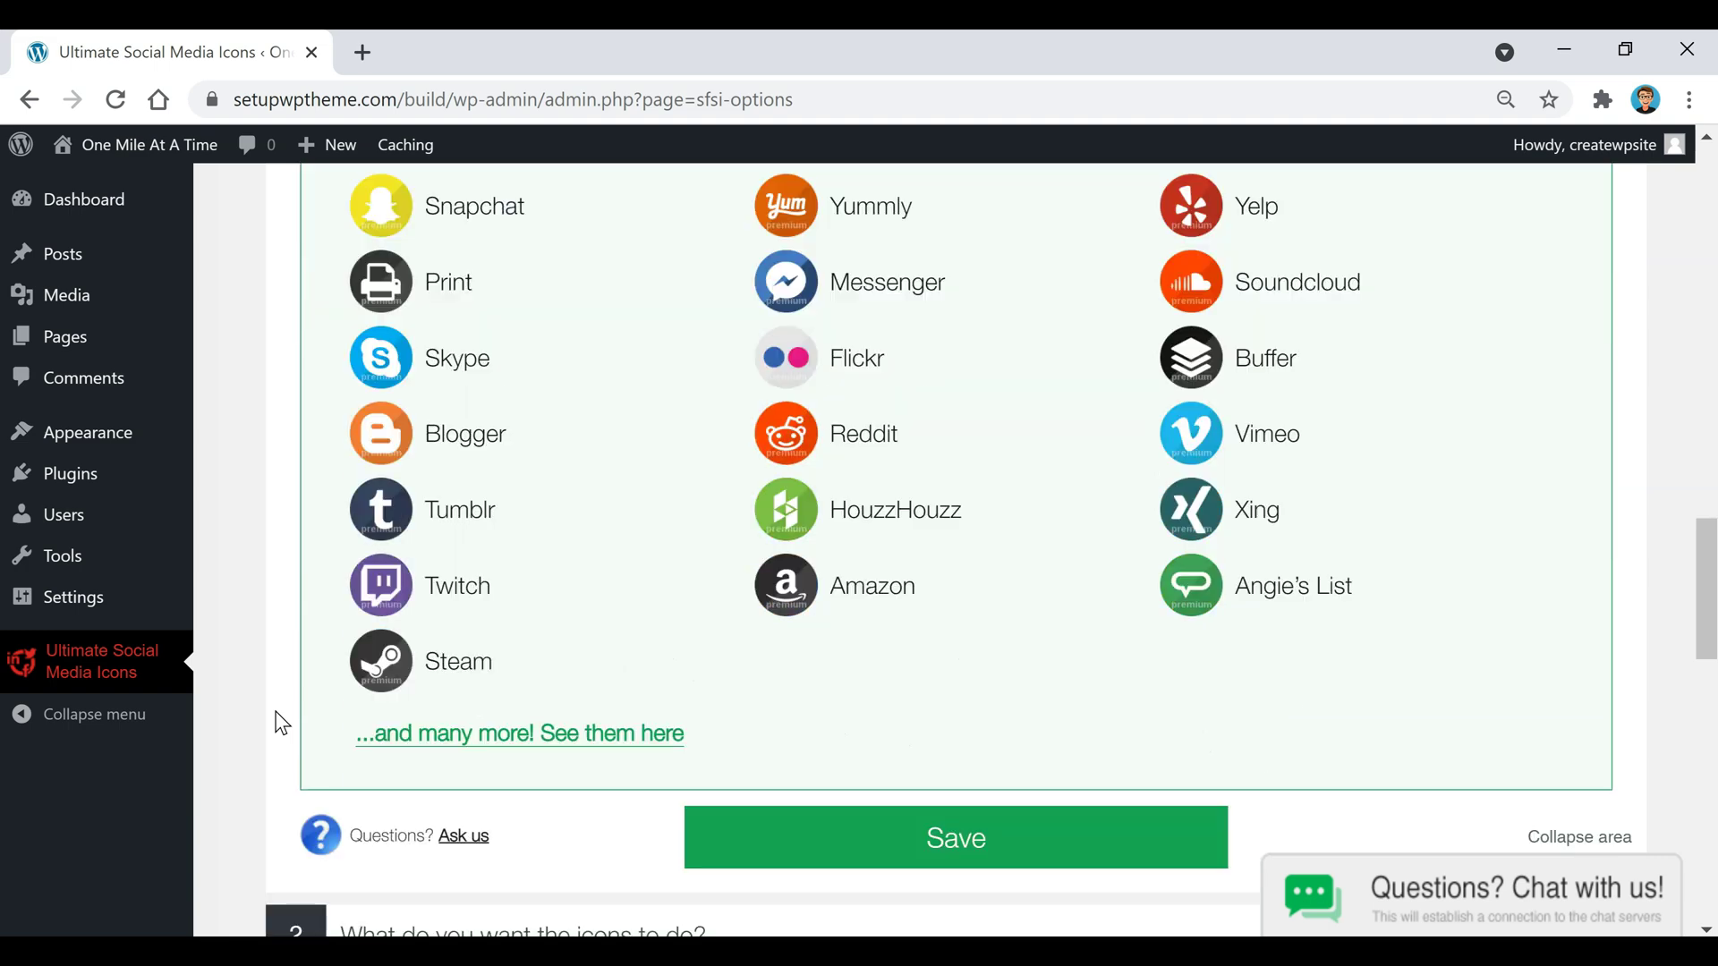
scroll(279, 716, down, 2)
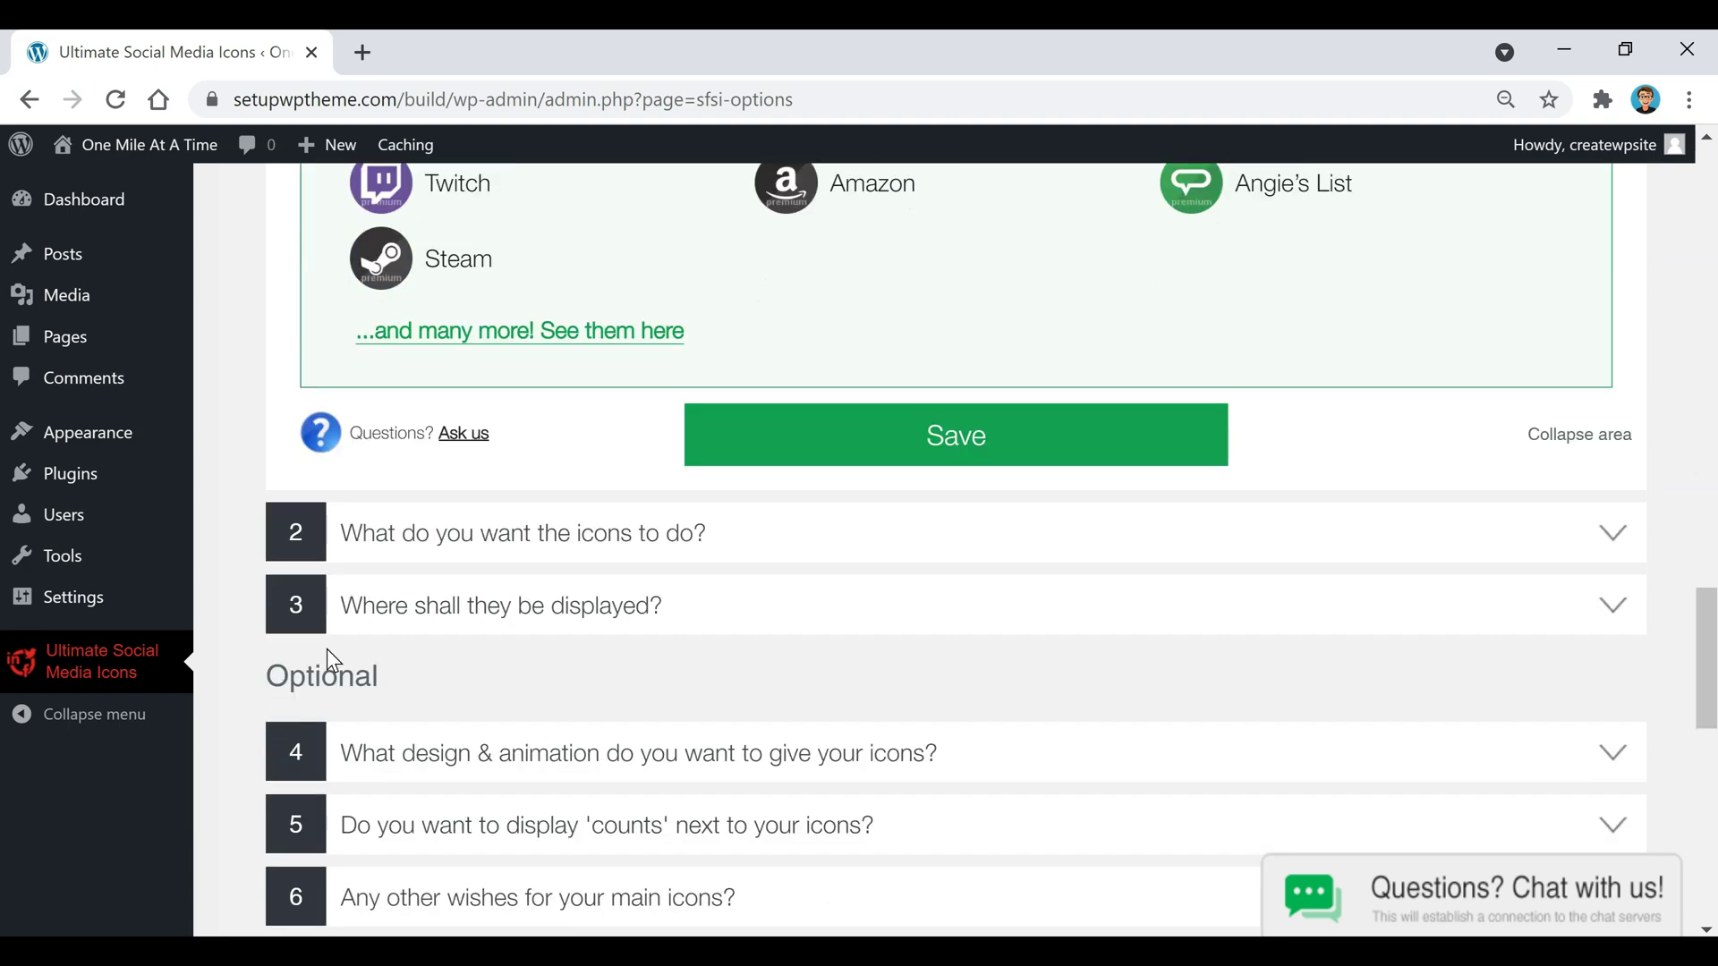
click(980, 447)
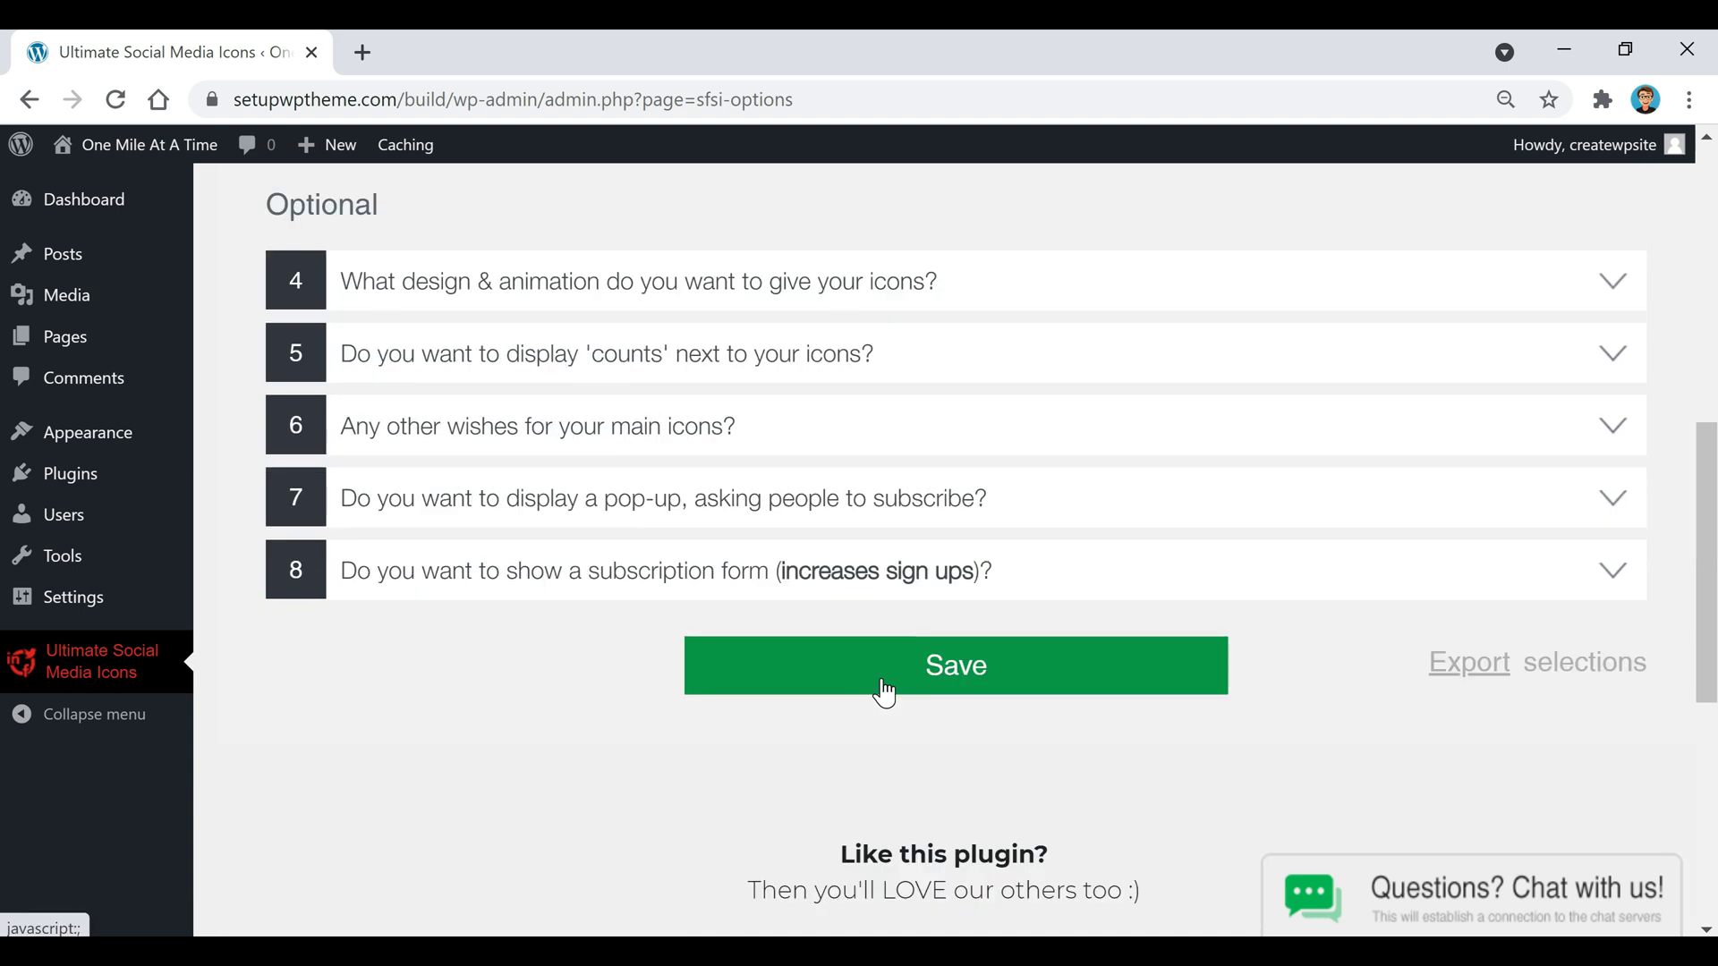
scroll(882, 694, up, 4)
click(555, 467)
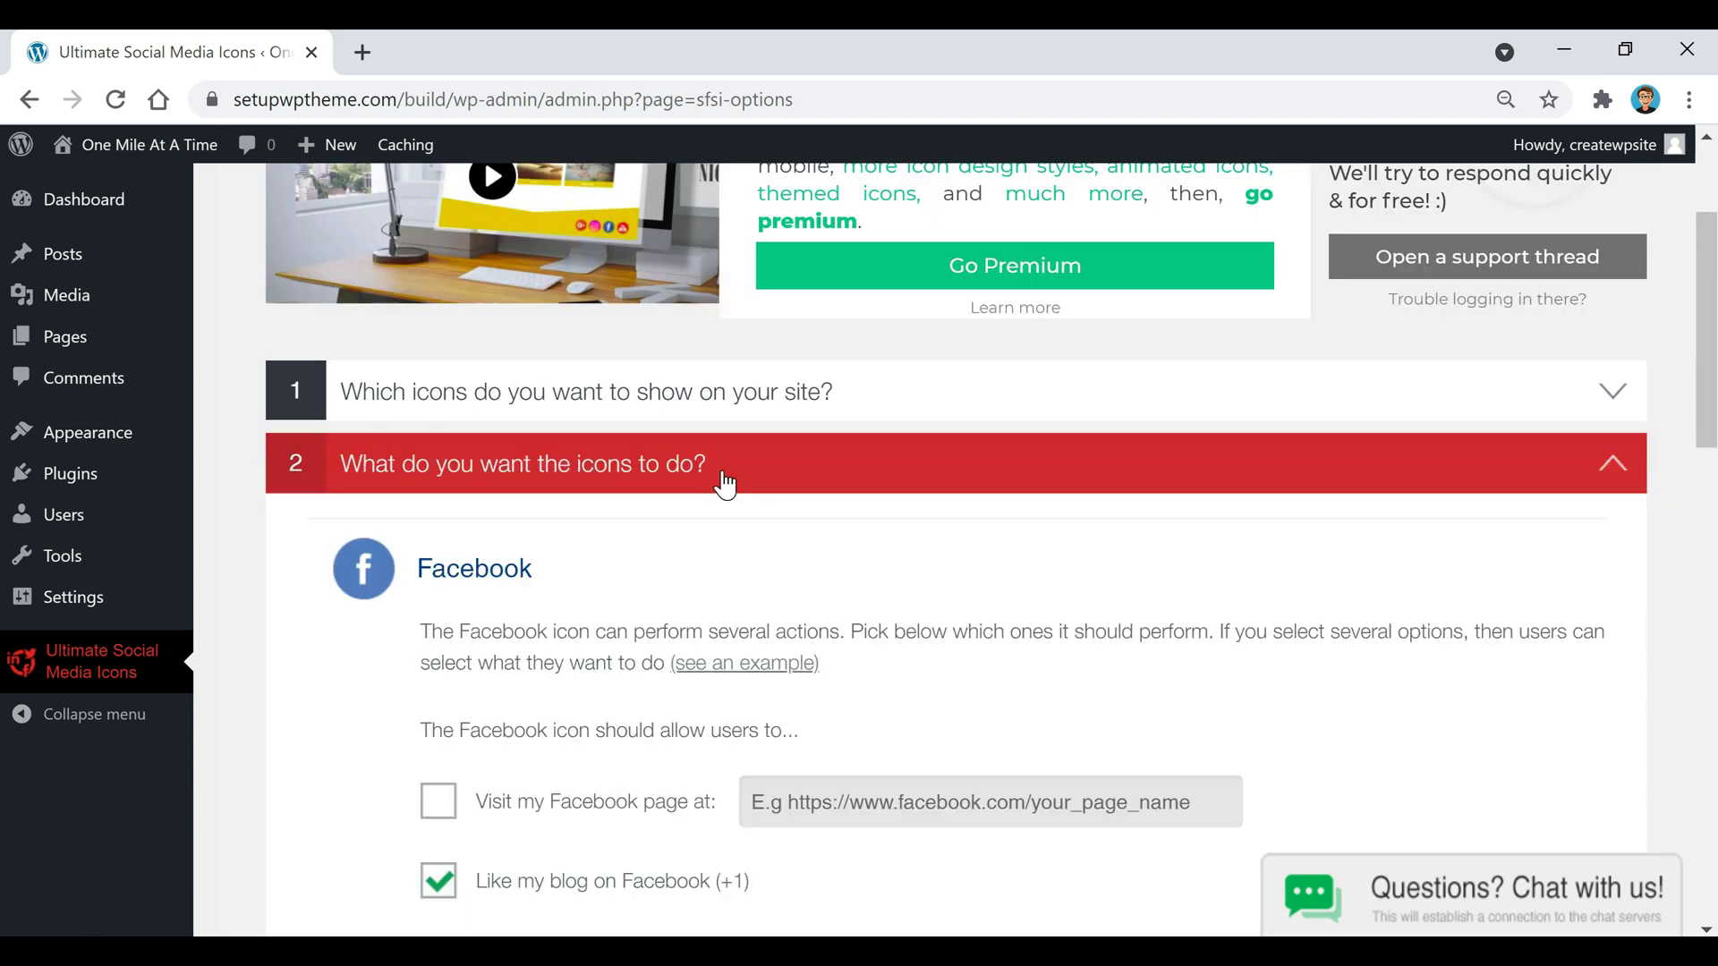
scroll(325, 630, down, 1)
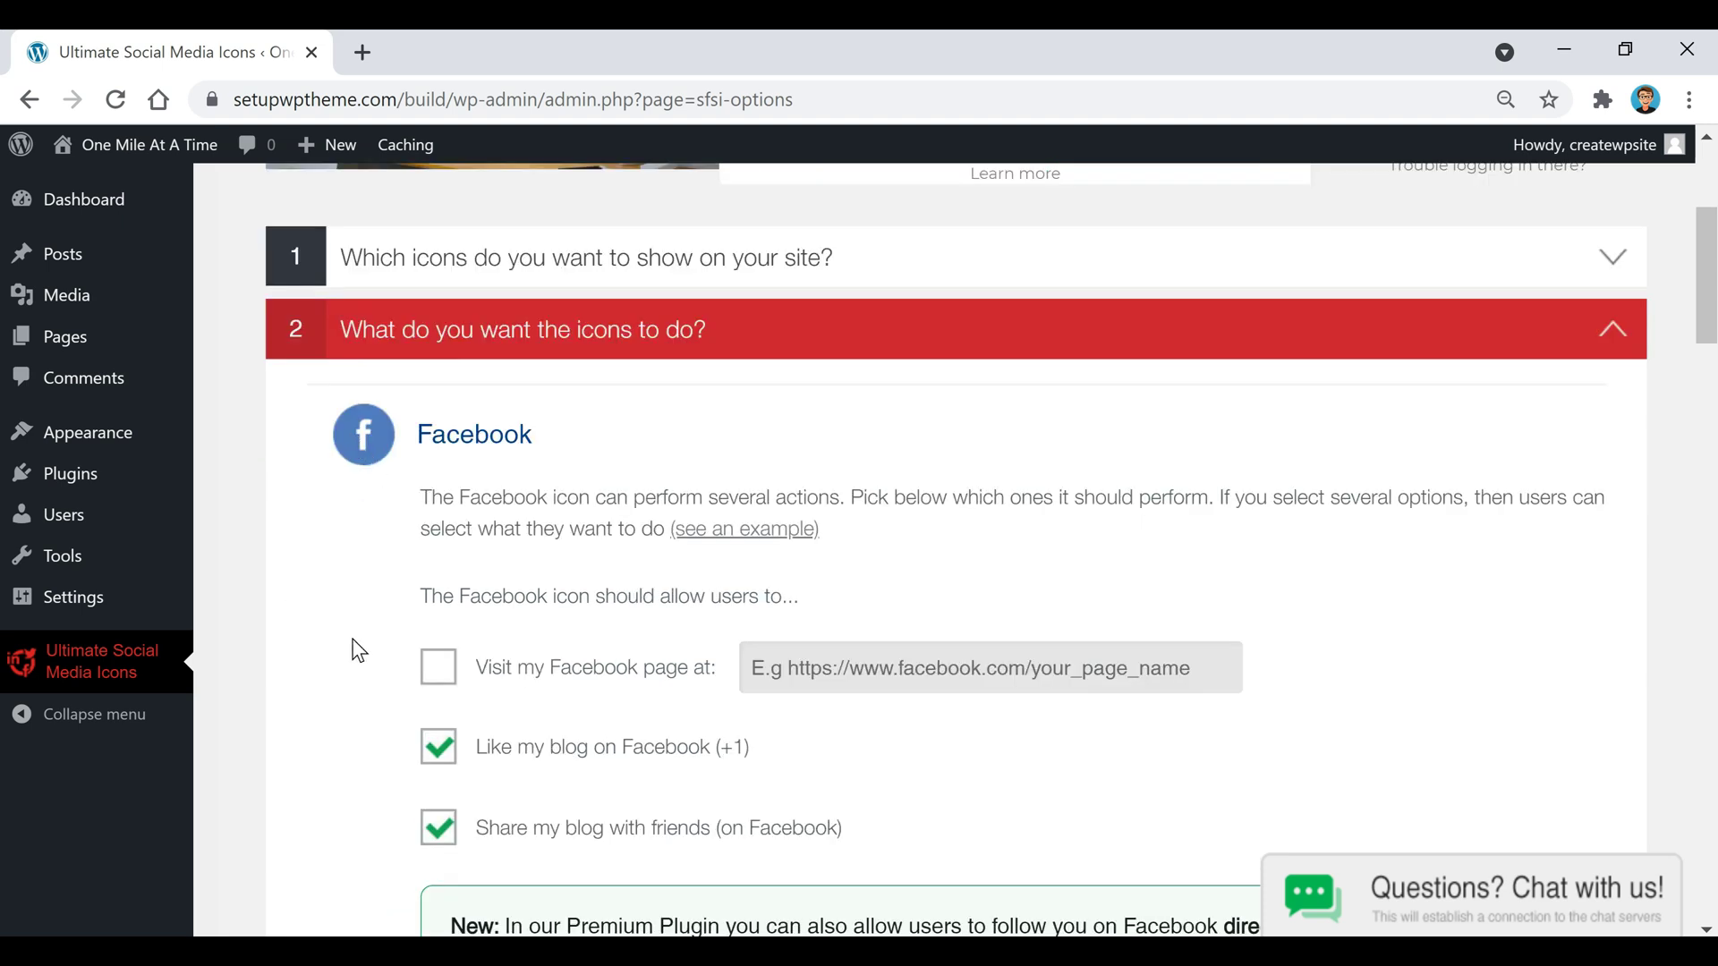
scroll(353, 652, down, 1)
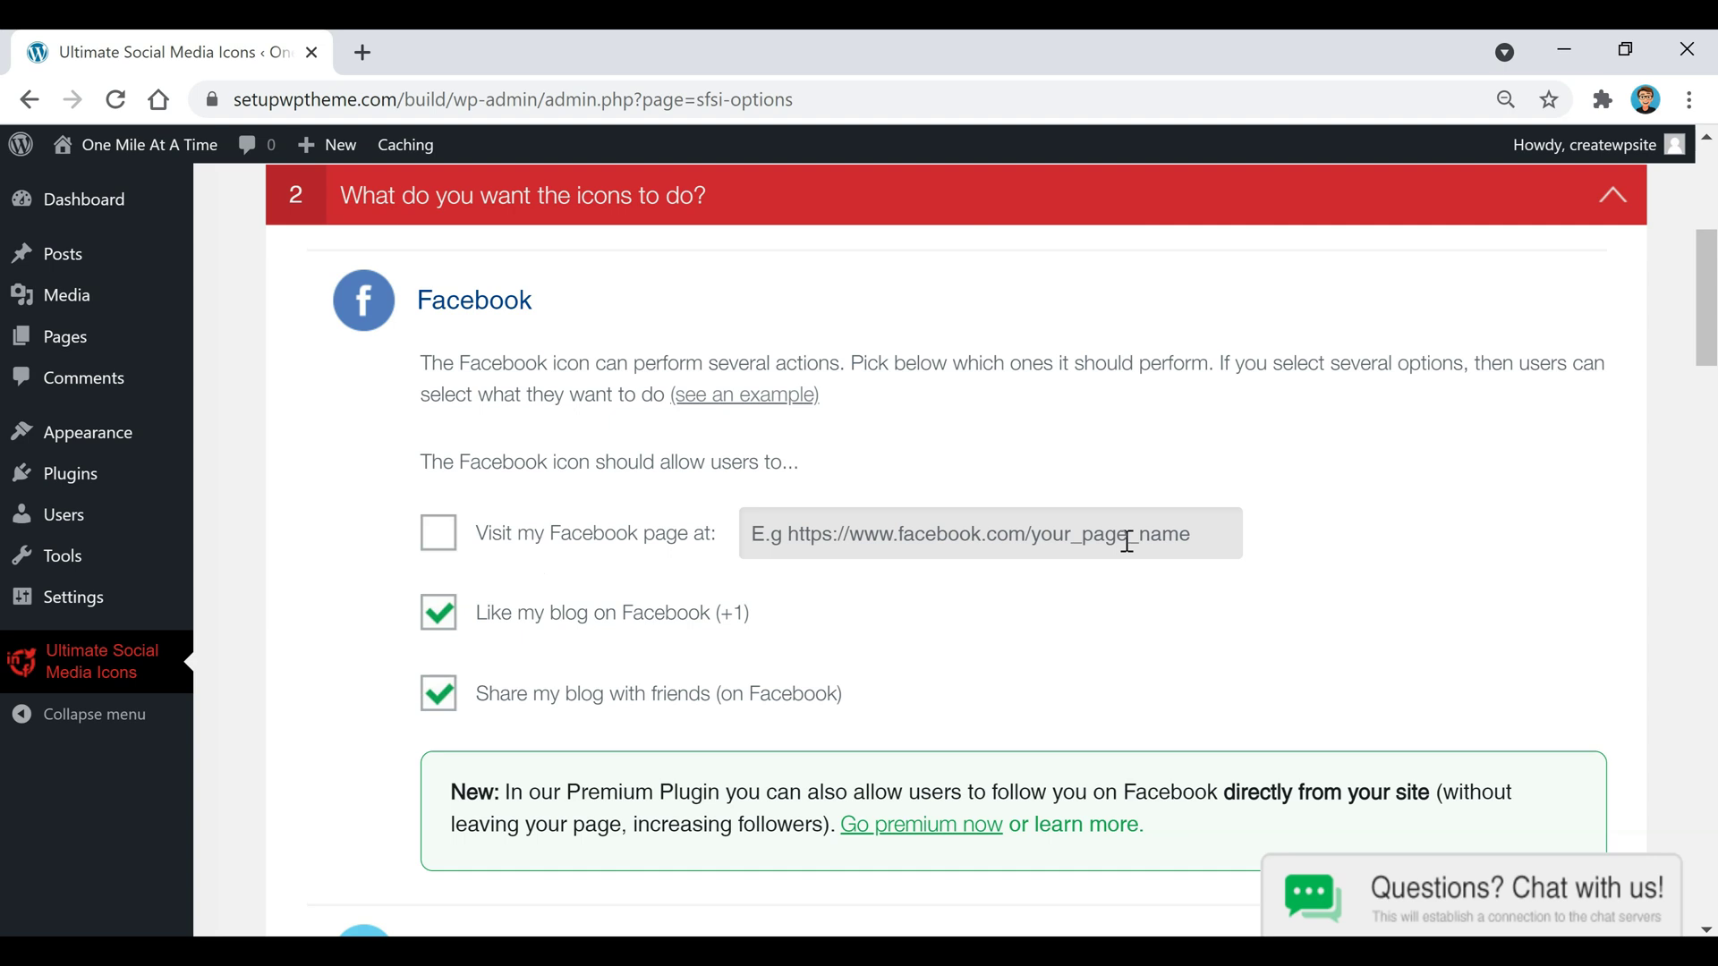
click(438, 534)
text(https://www.facebook.com/createwpsite/)
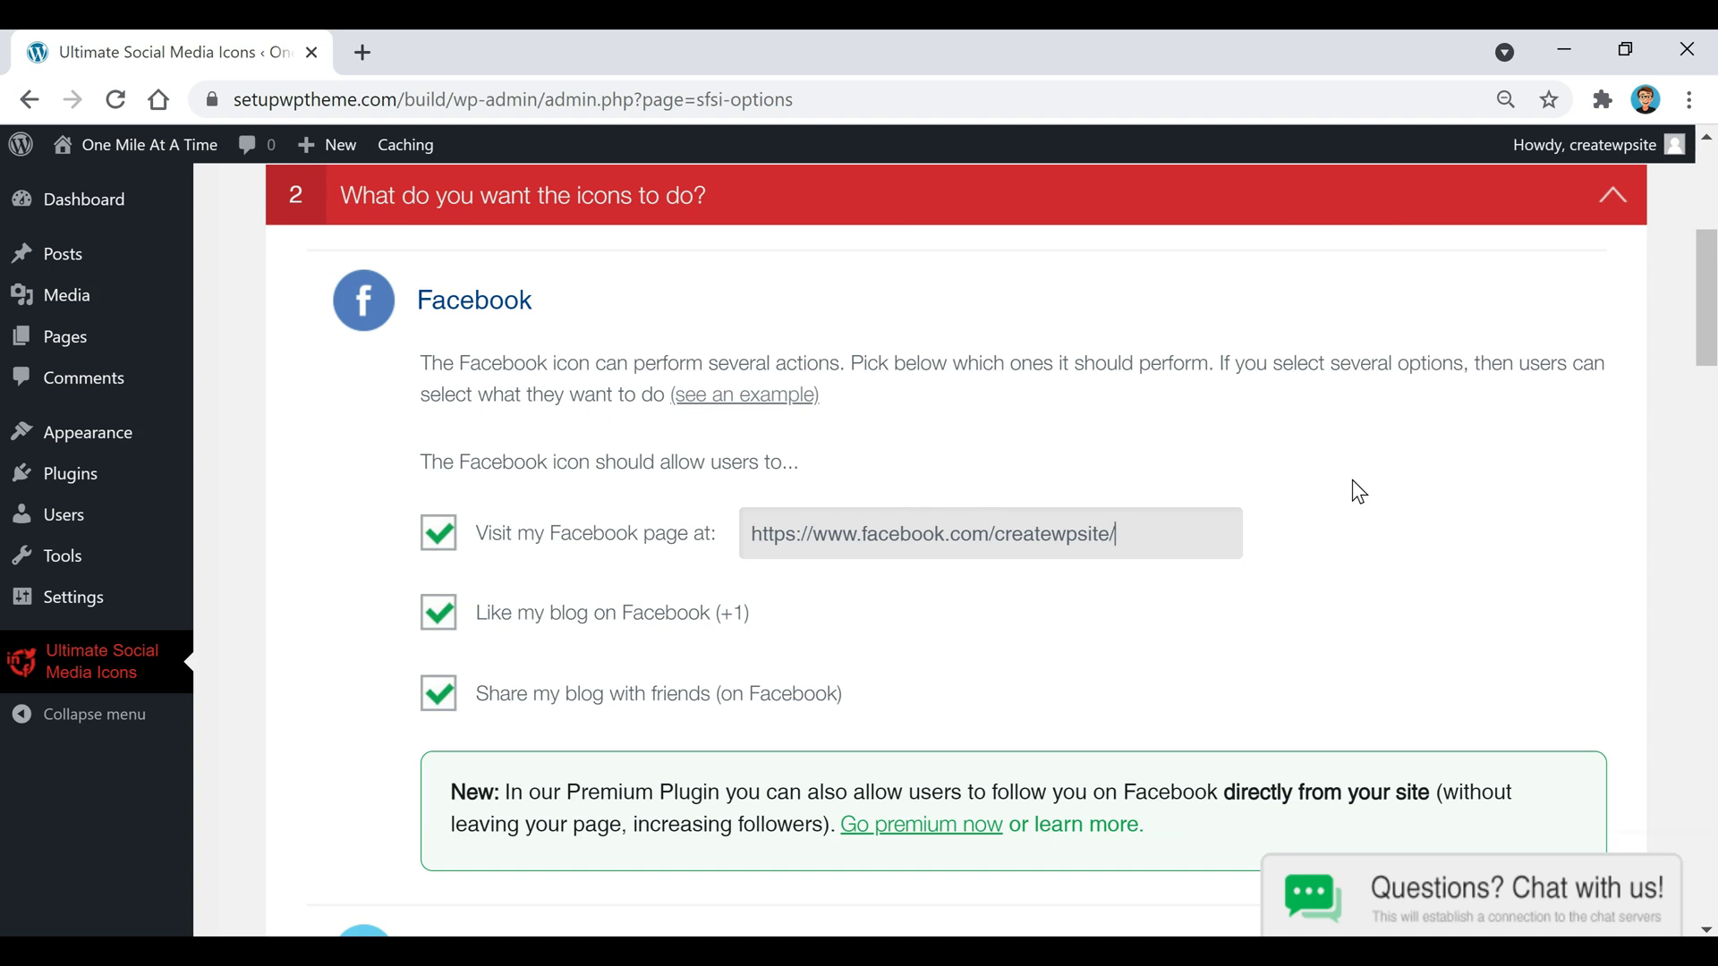
Review the Twitter, Youtube and Pinterest icon actions and save the settings for what the icons do.
scroll(1333, 490, down, 6)
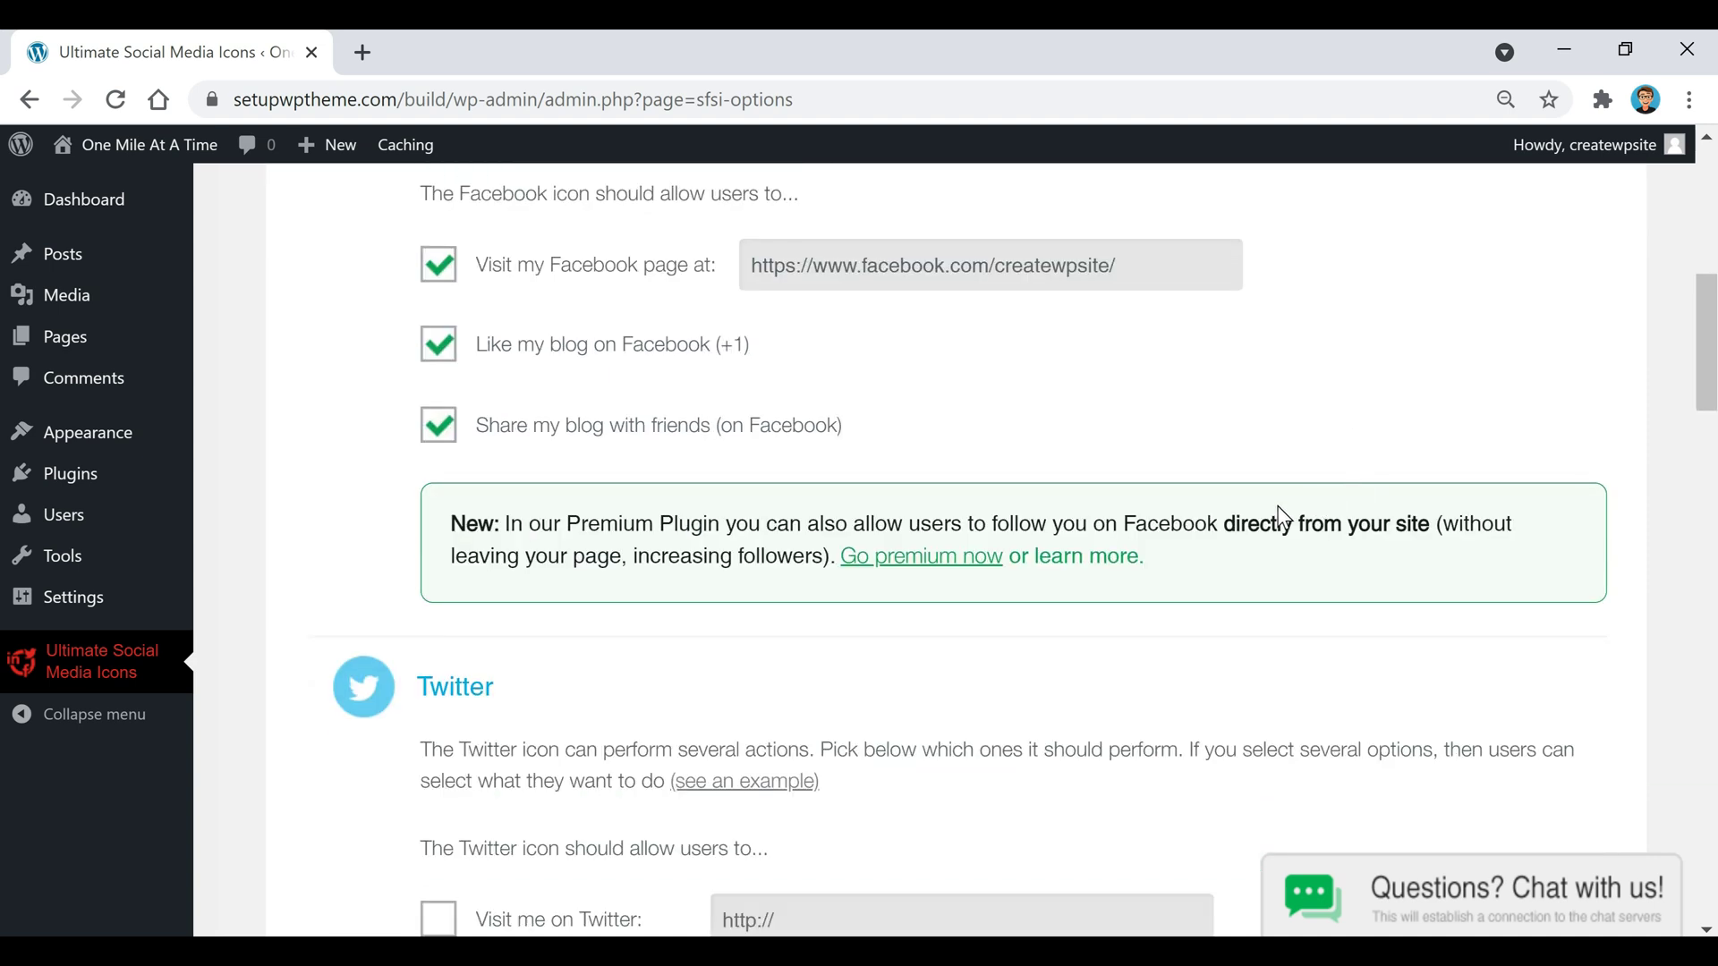
scroll(946, 608, down, 2)
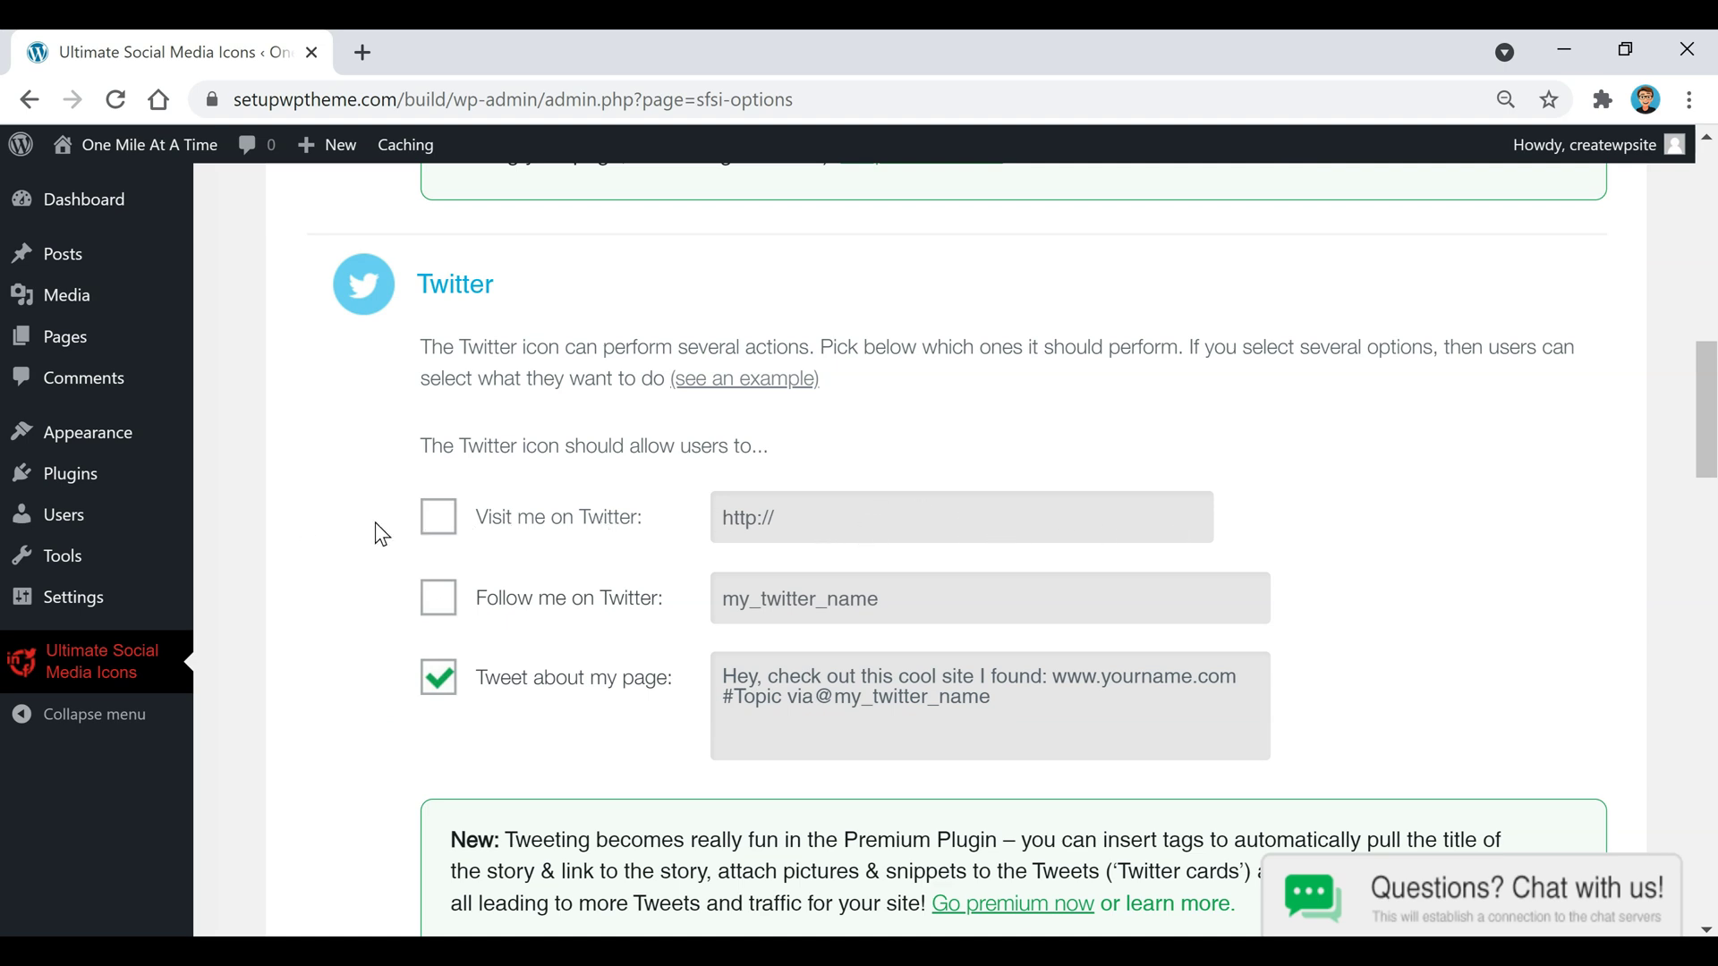
scroll(403, 524, down, 2)
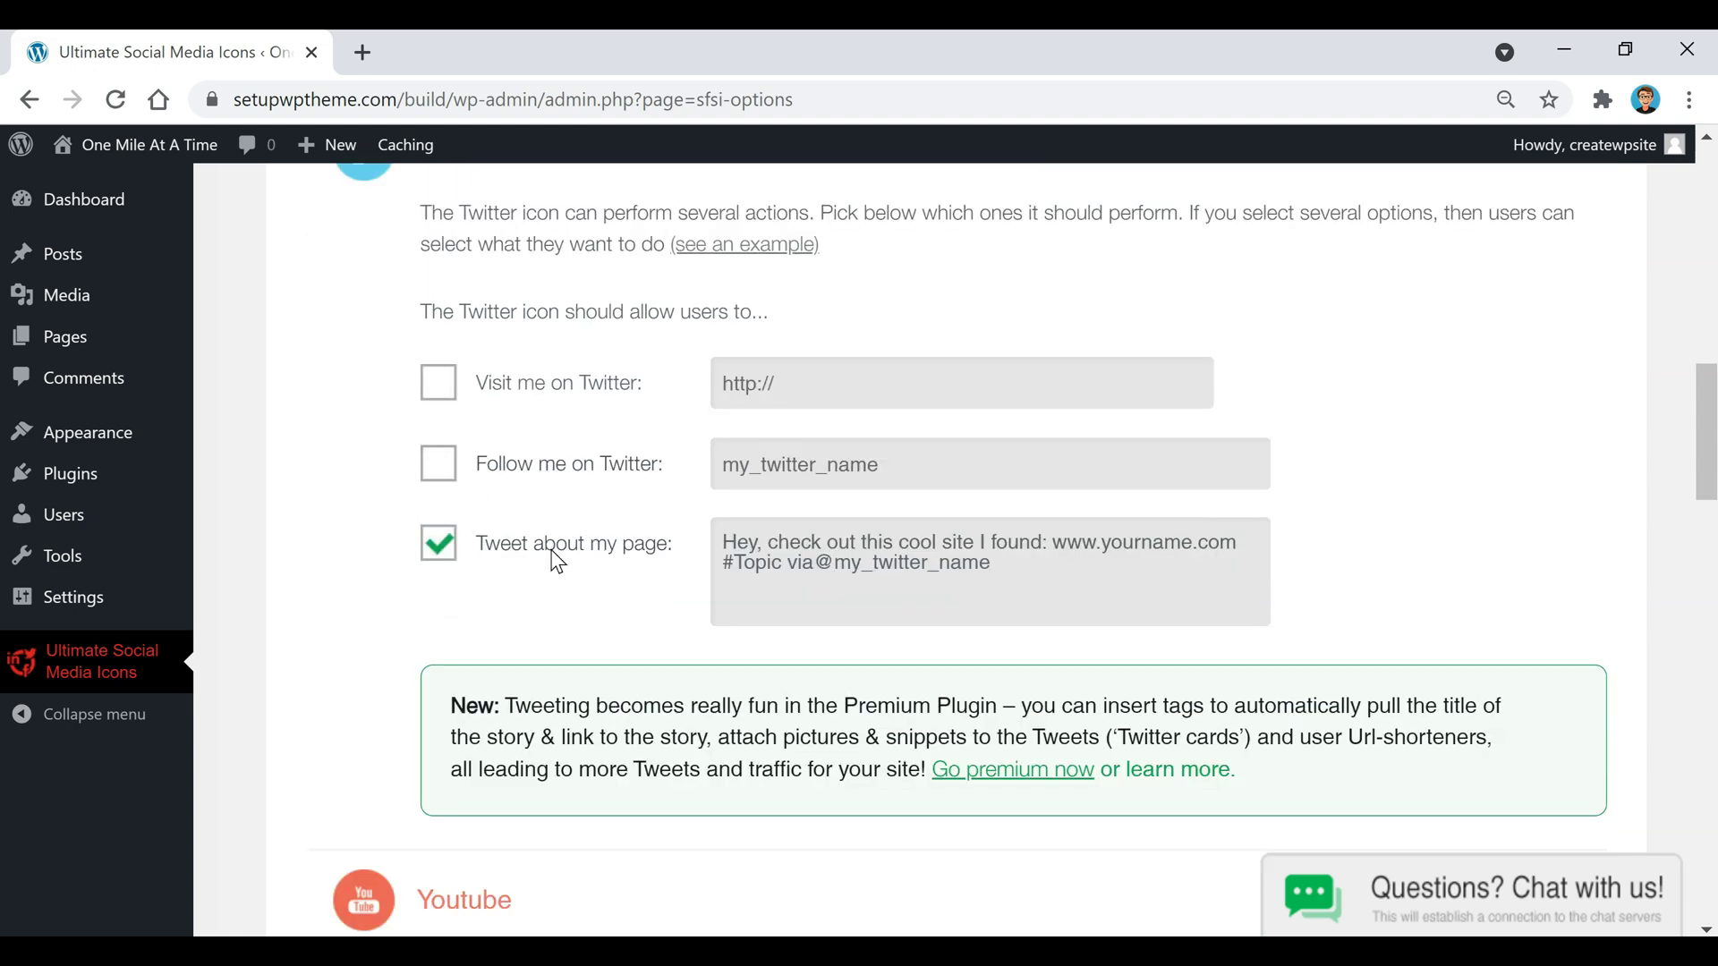
scroll(324, 588, down, 8)
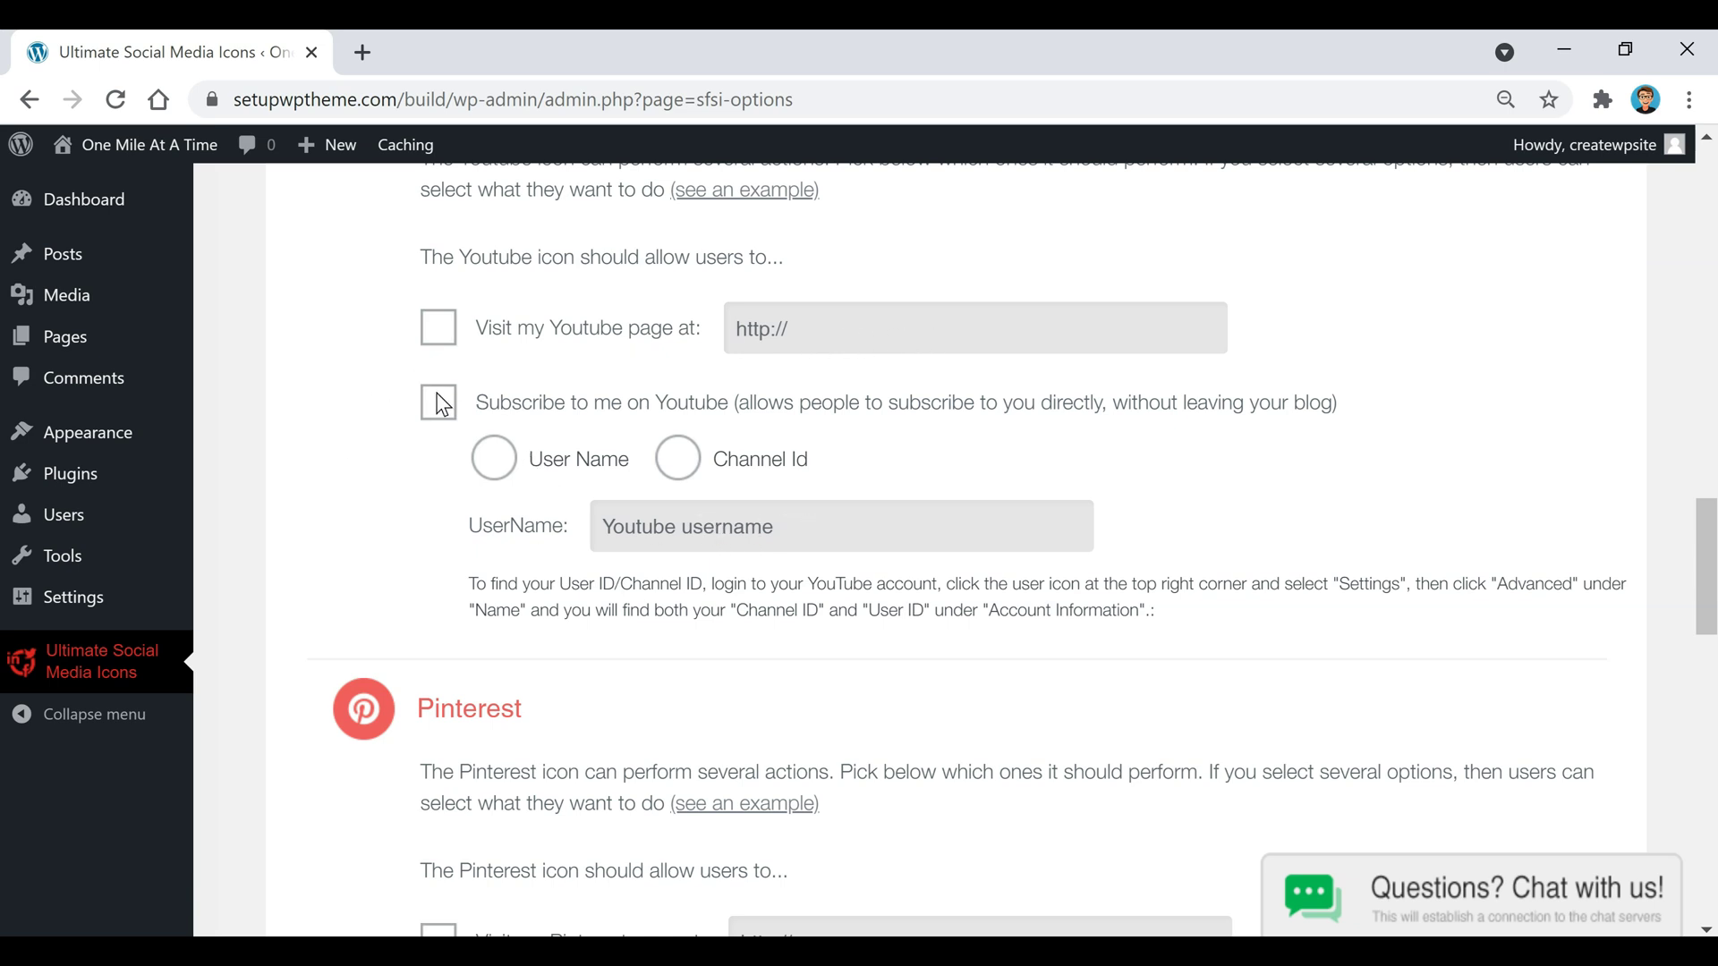
scroll(372, 501, down, 5)
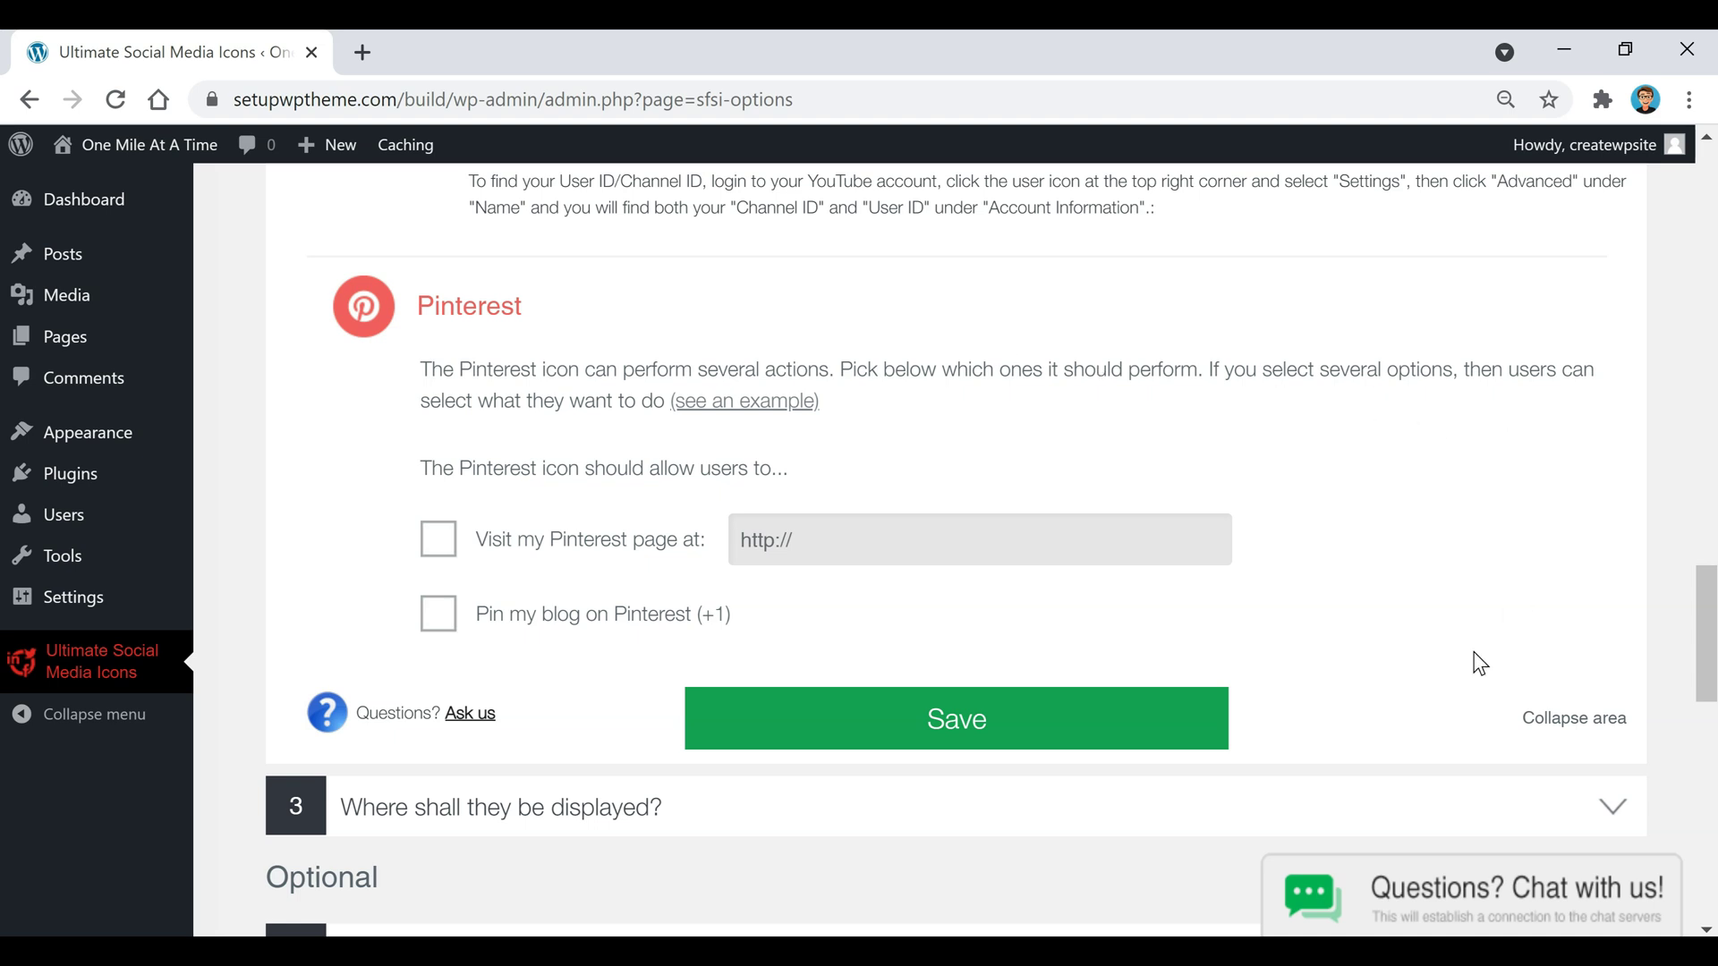
click(962, 724)
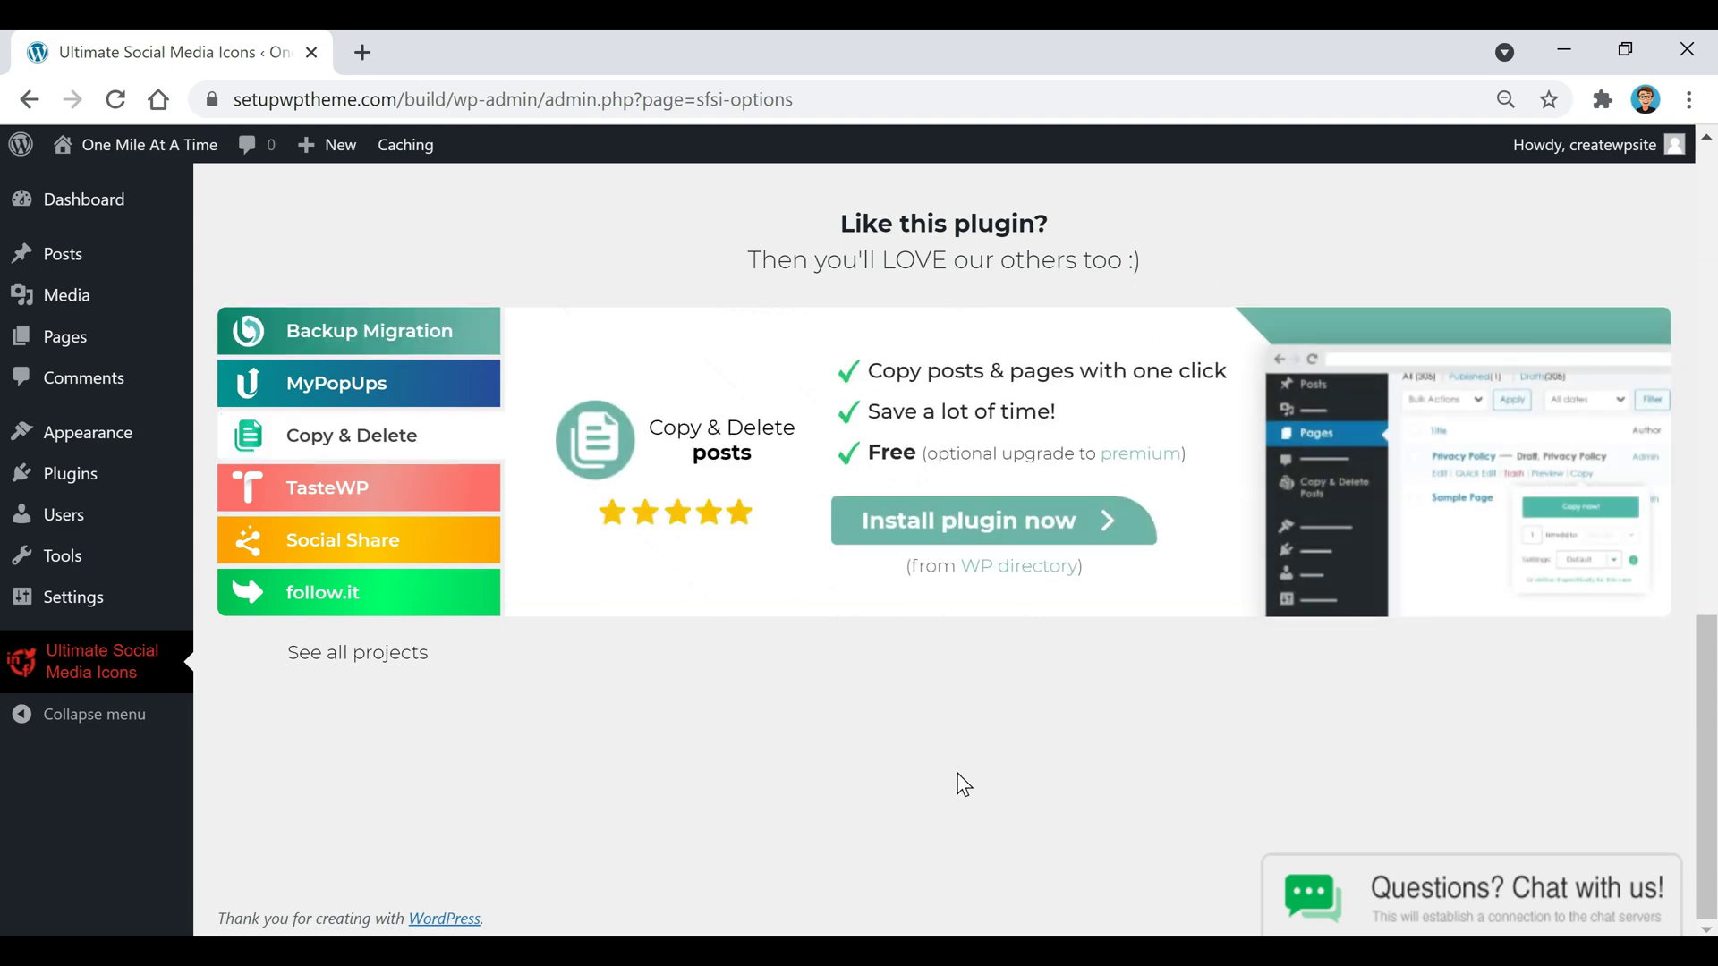
Set the icons to float over the website's pages at the Top left location.
scroll(1044, 748, up, 5)
scroll(522, 825, up, 7)
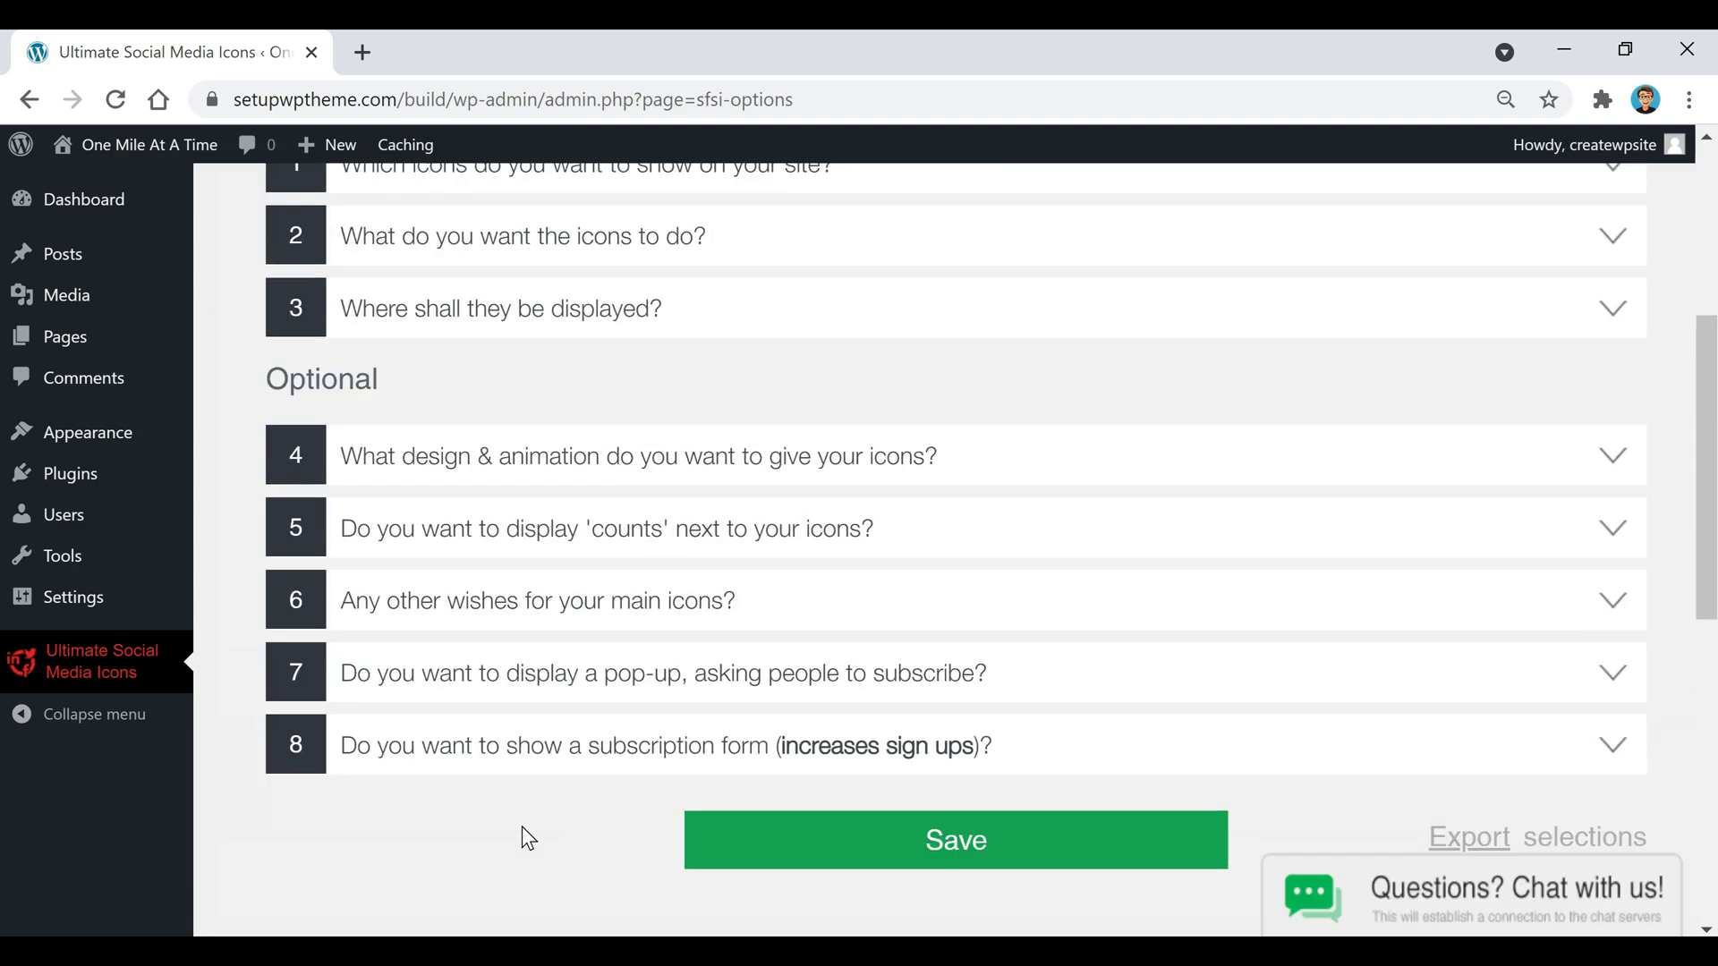
click(703, 795)
scroll(966, 825, up, 2)
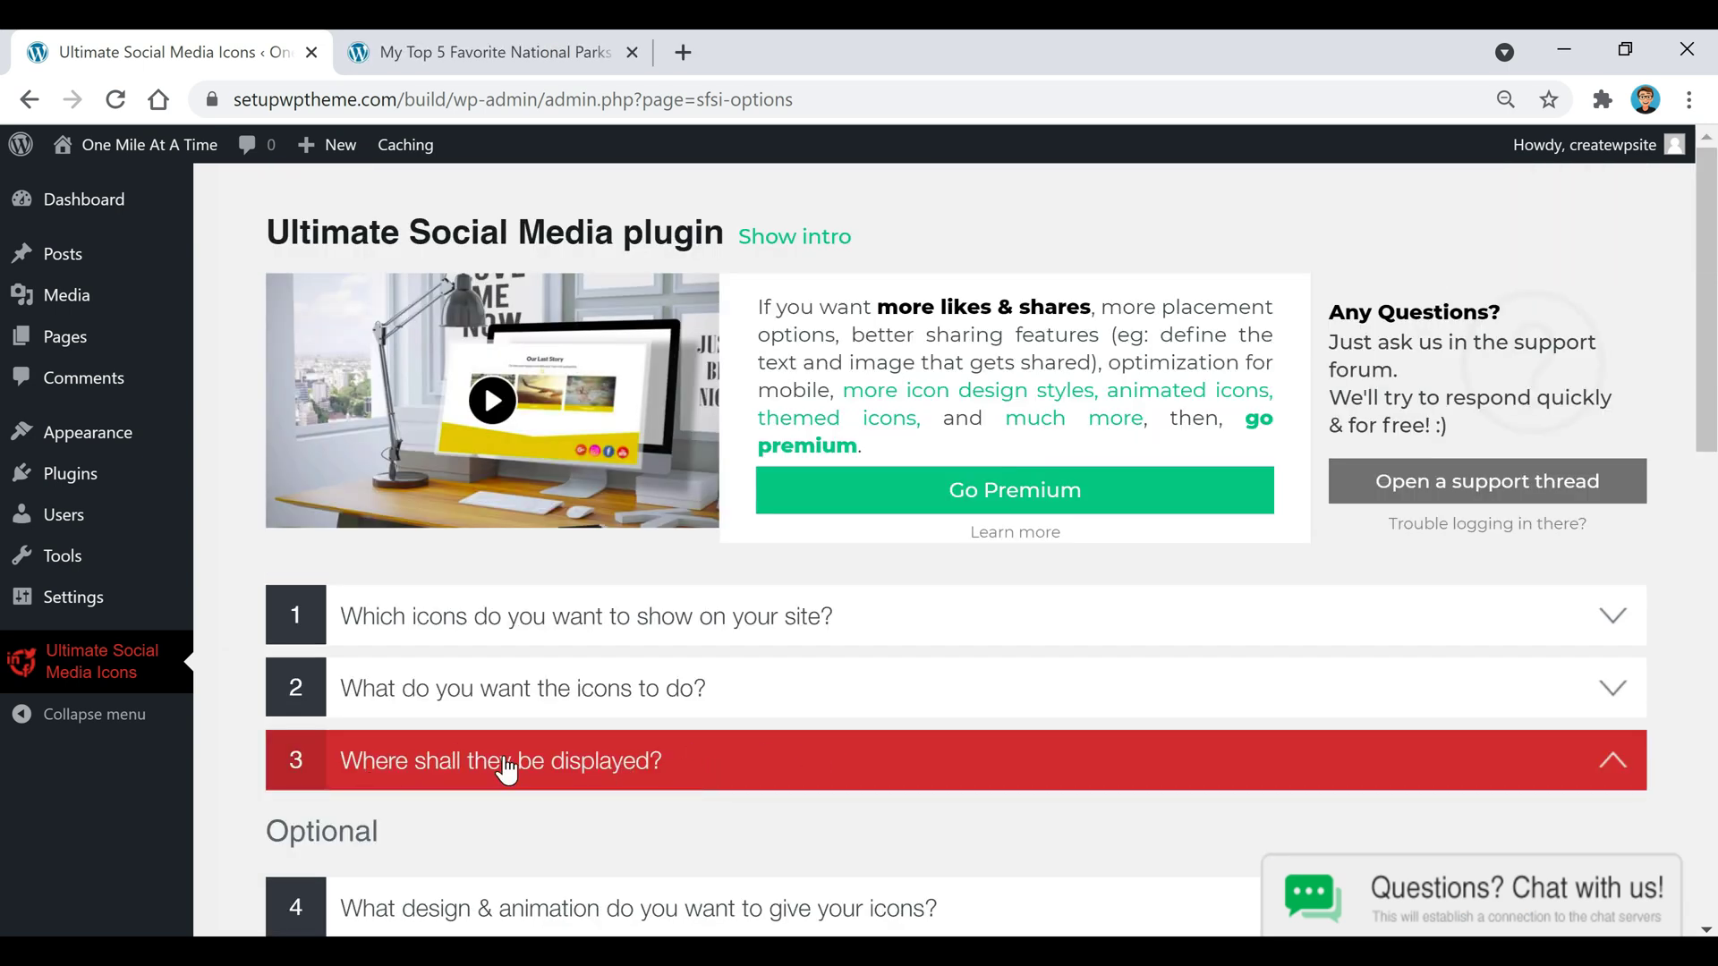
click(779, 770)
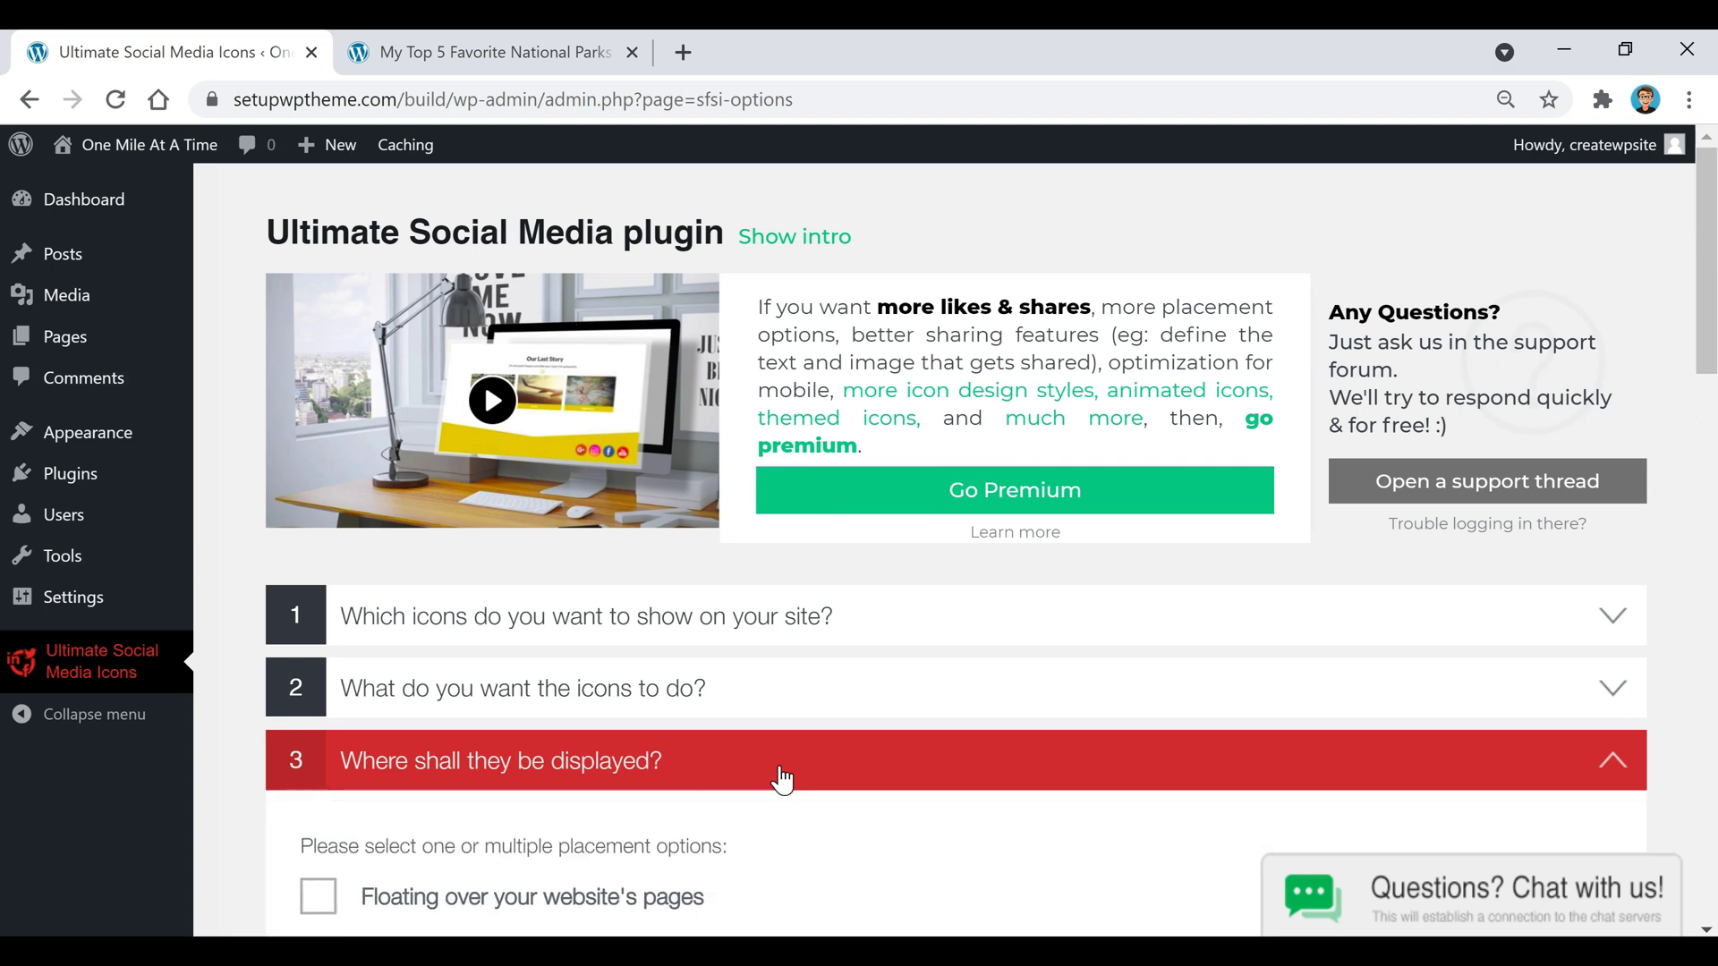
scroll(794, 780, down, 4)
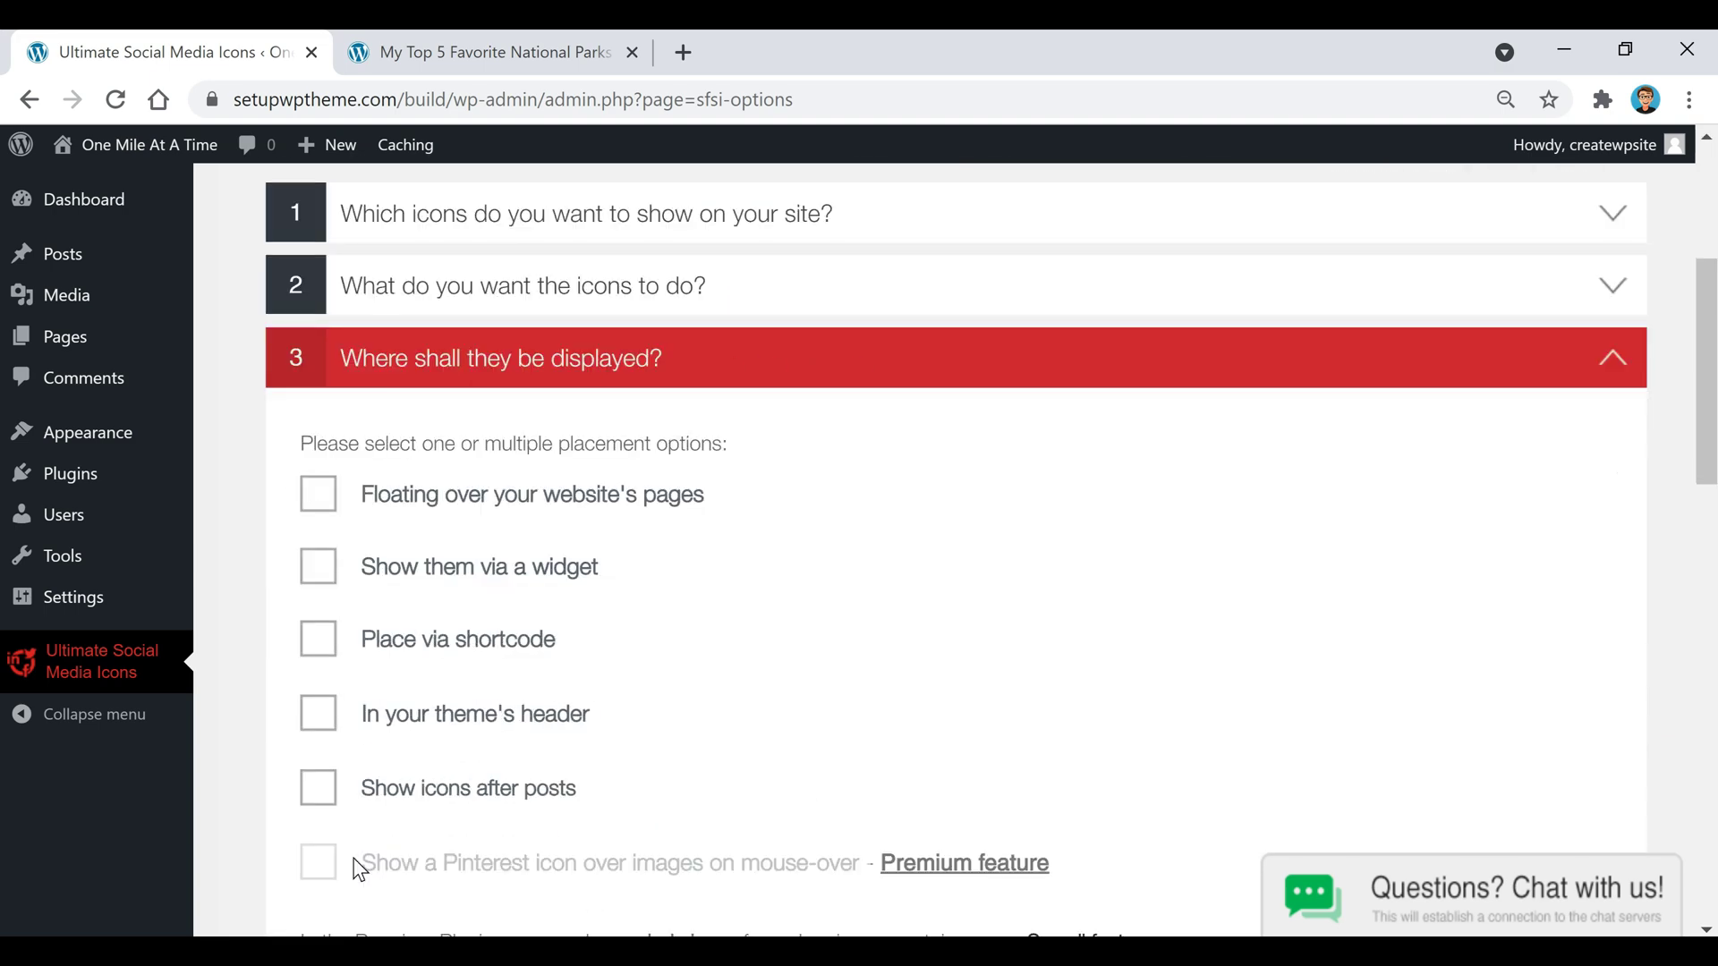
click(319, 498)
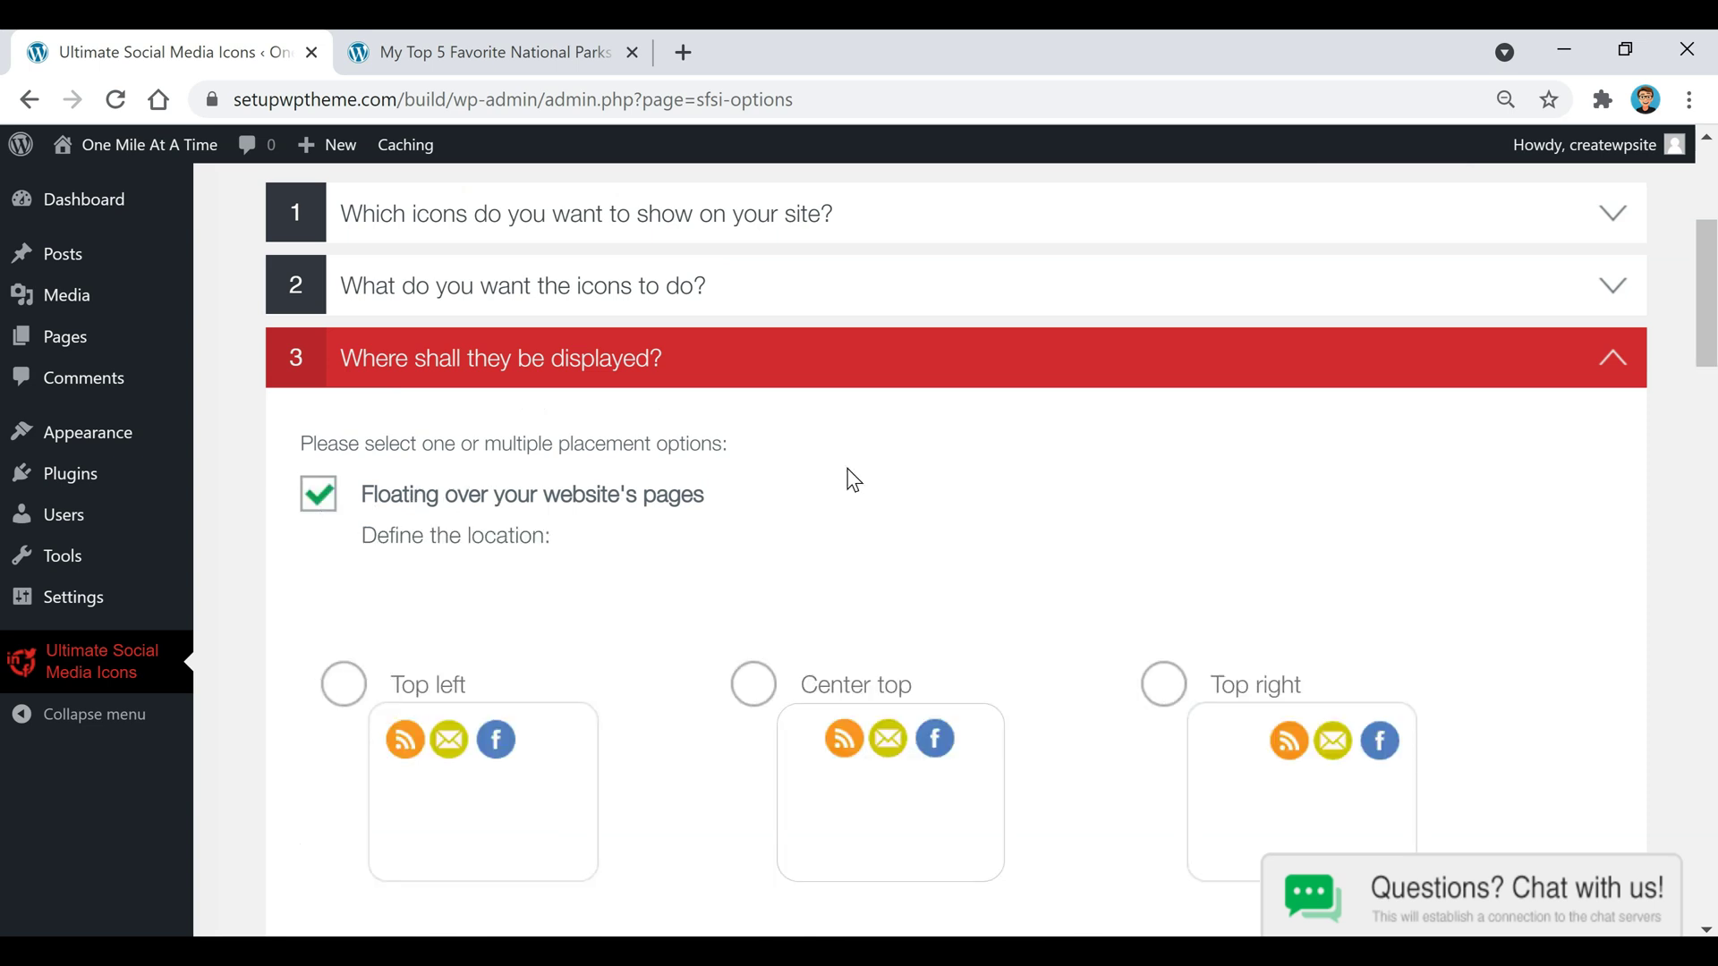
scroll(859, 484, down, 3)
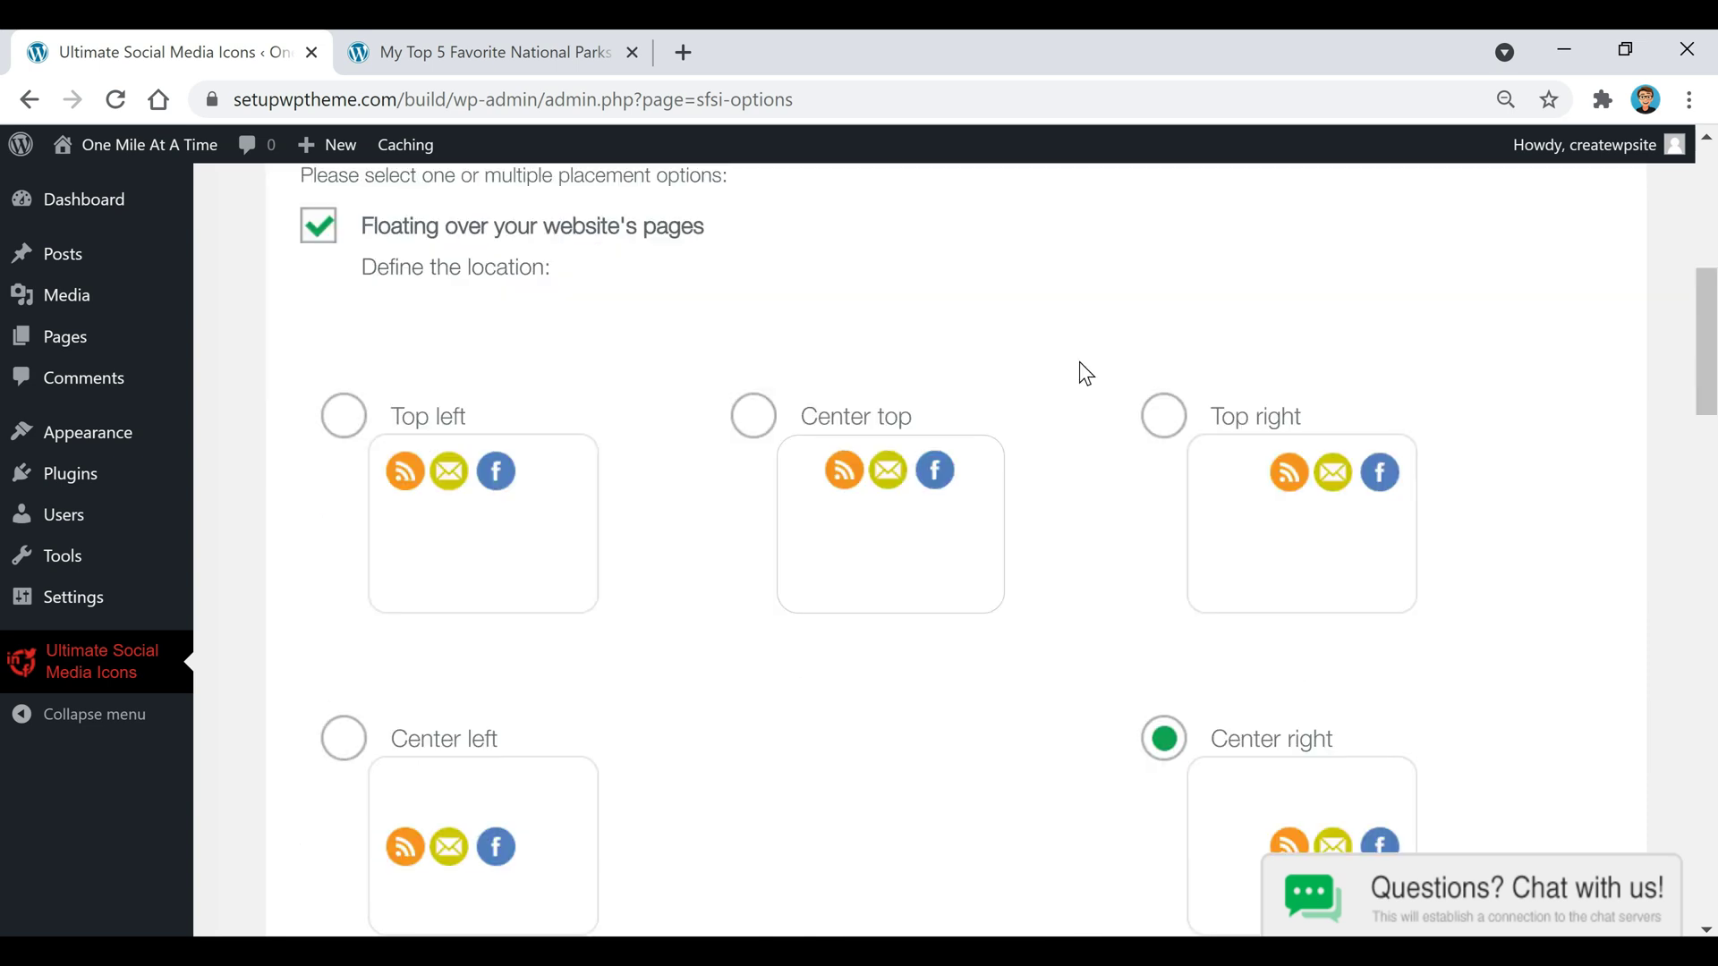
click(341, 419)
scroll(685, 393, down, 3)
scroll(686, 402, down, 10)
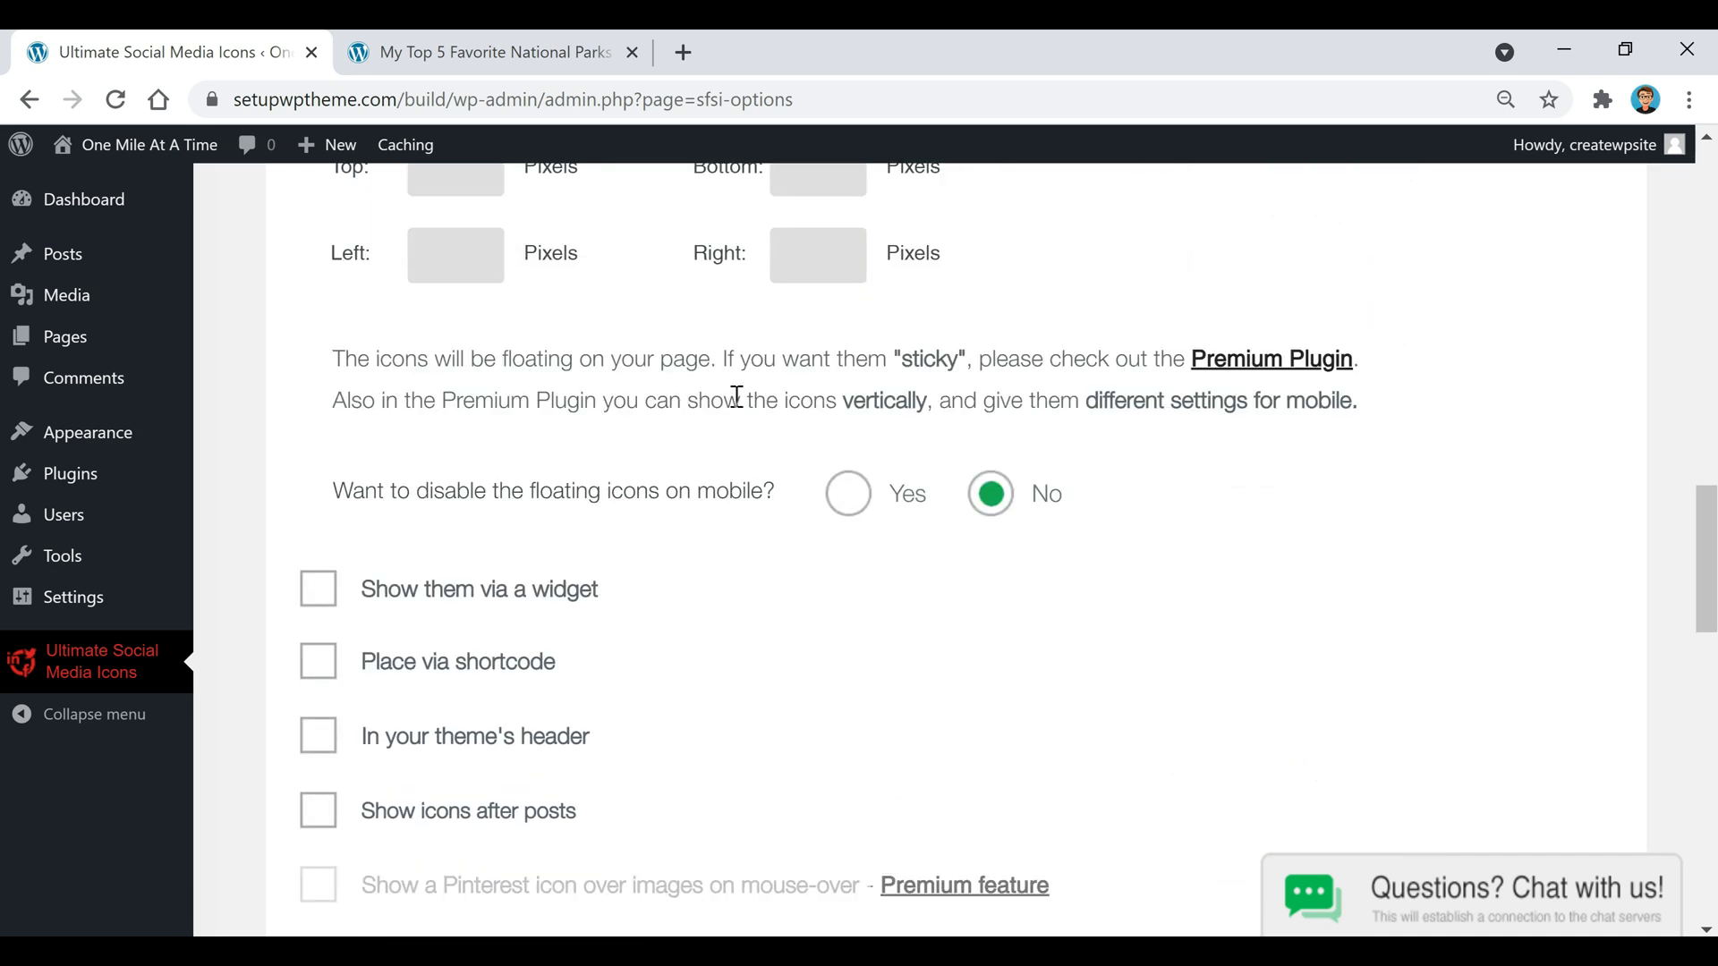
Disable the floating icons on mobile.
click(847, 501)
scroll(748, 610, down, 2)
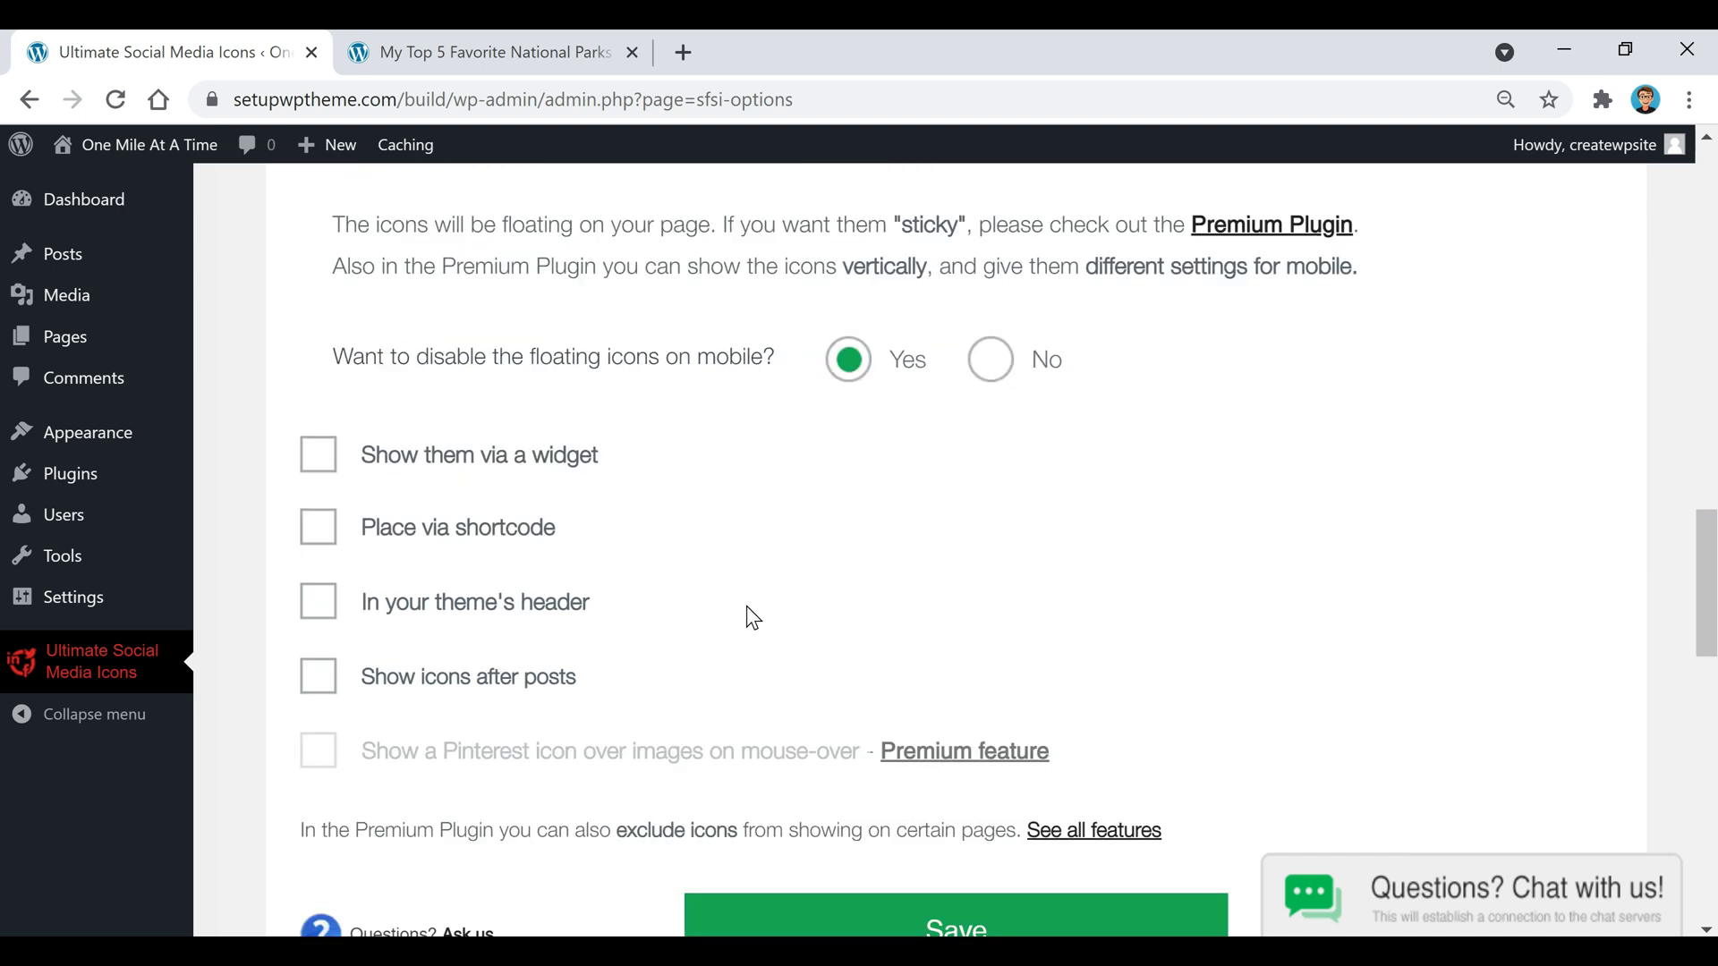
scroll(808, 492, down, 2)
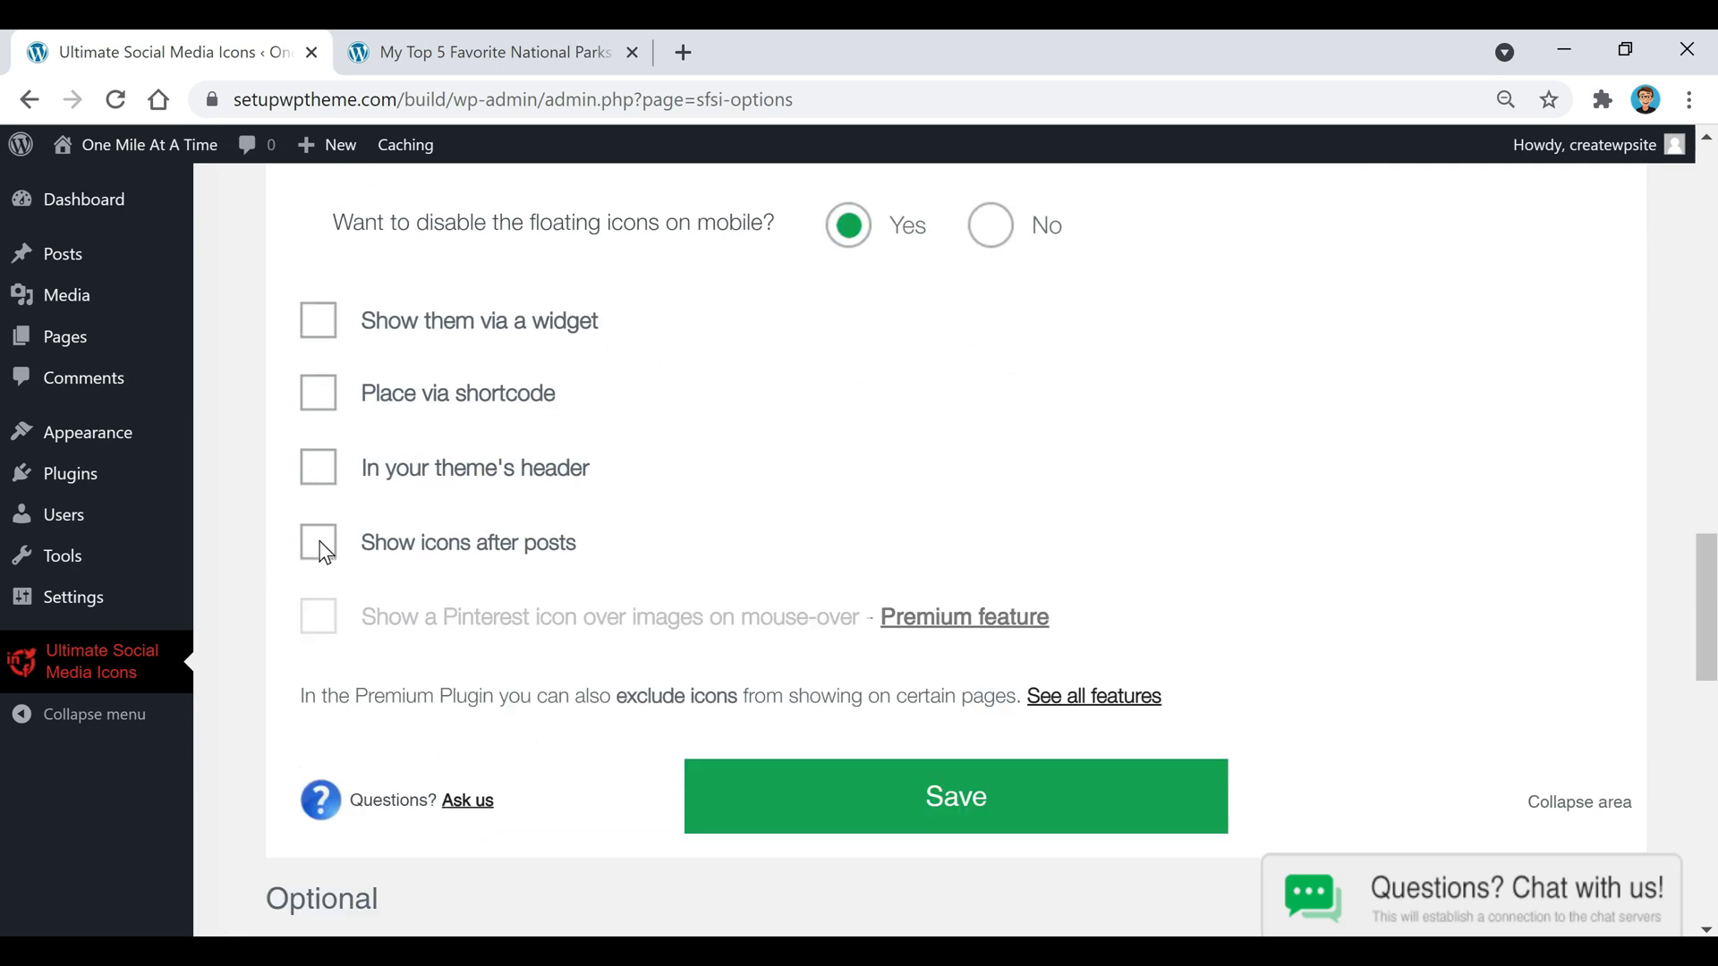
Show icons after posts, comparing the Original icons option and keeping Responsive icons as the choice.
click(320, 546)
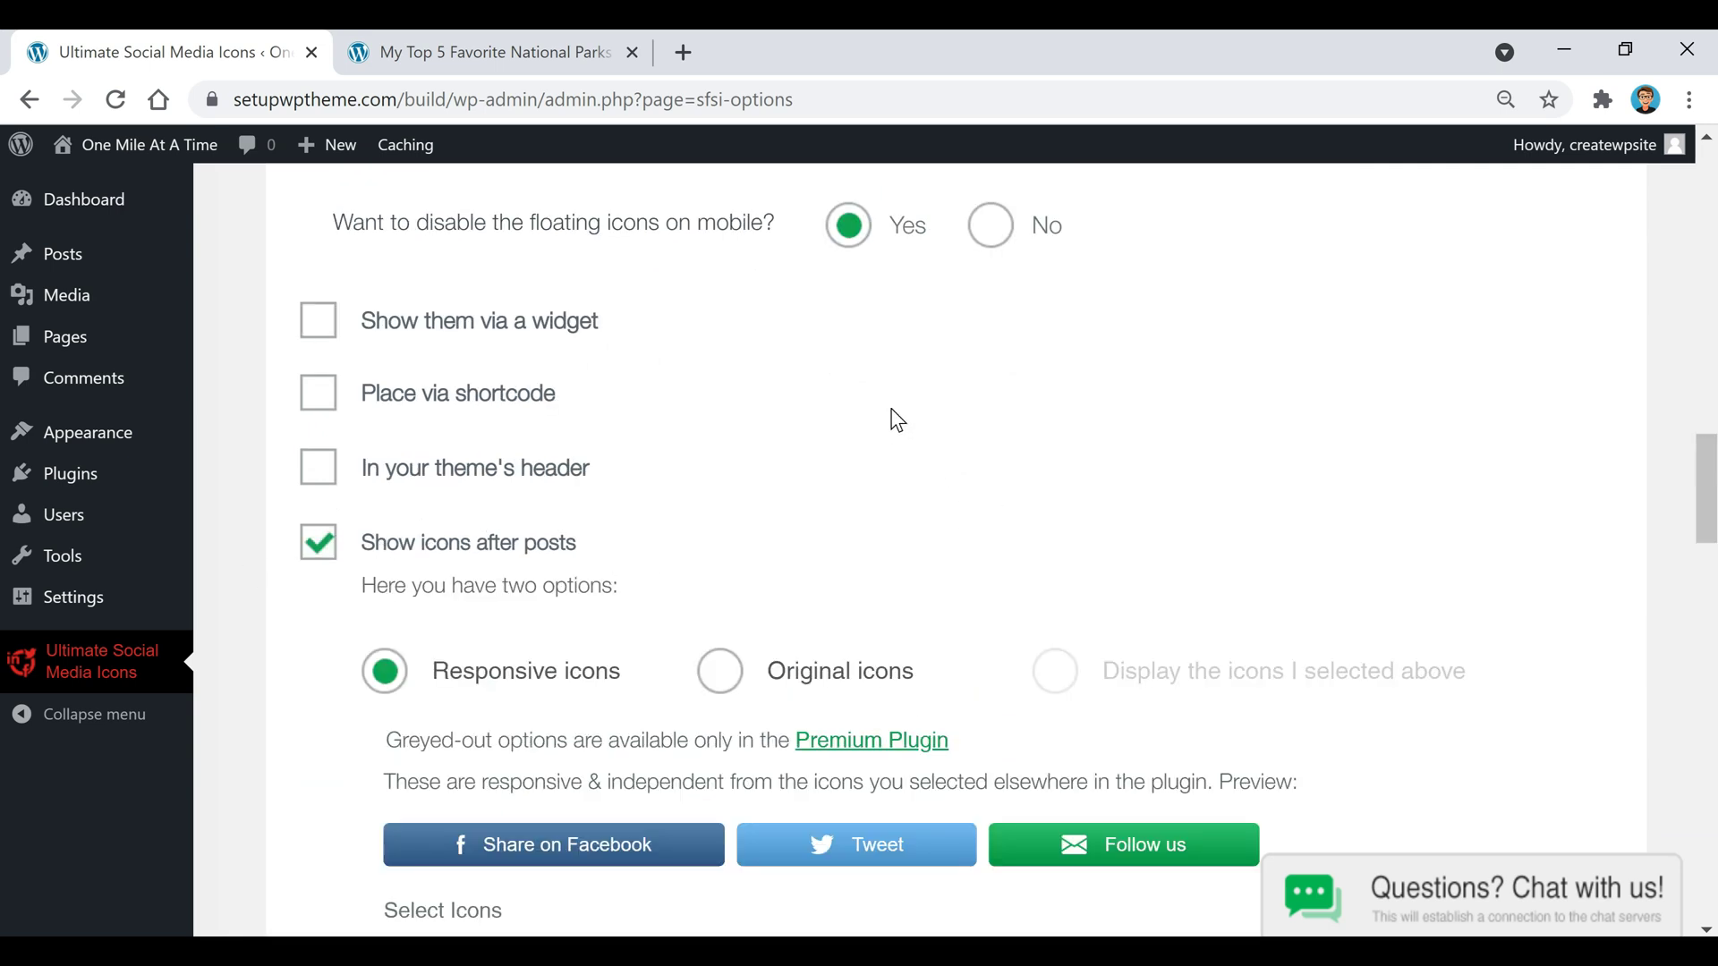
scroll(796, 385, down, 2)
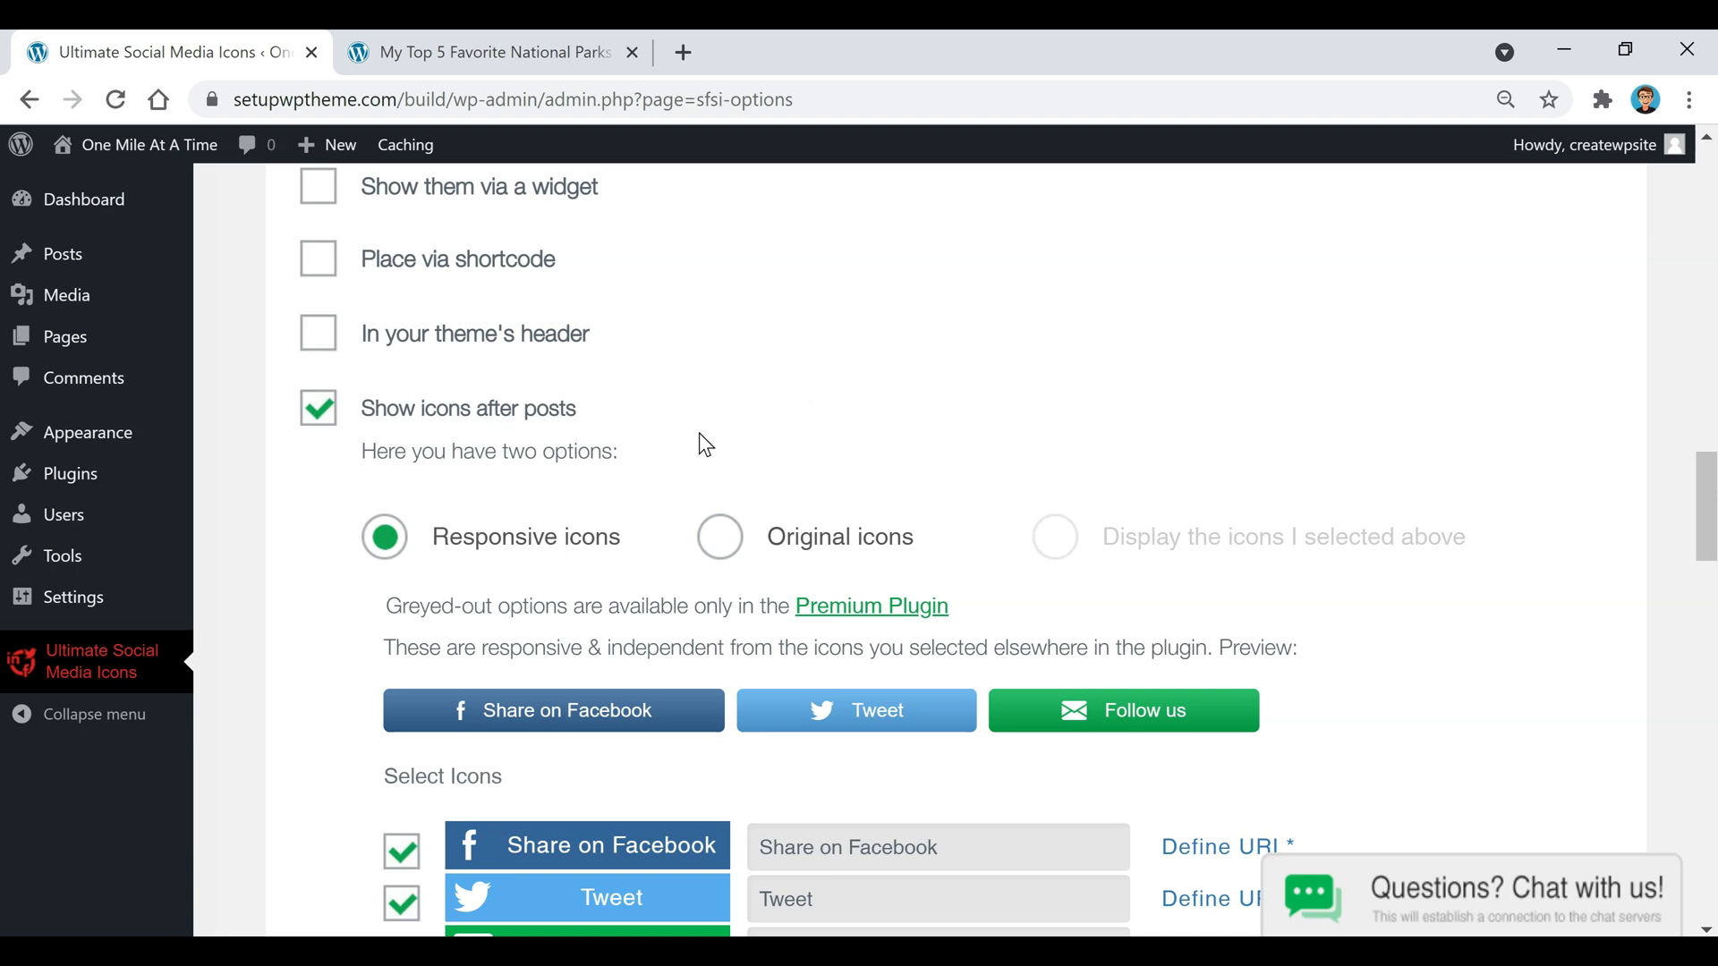
click(726, 543)
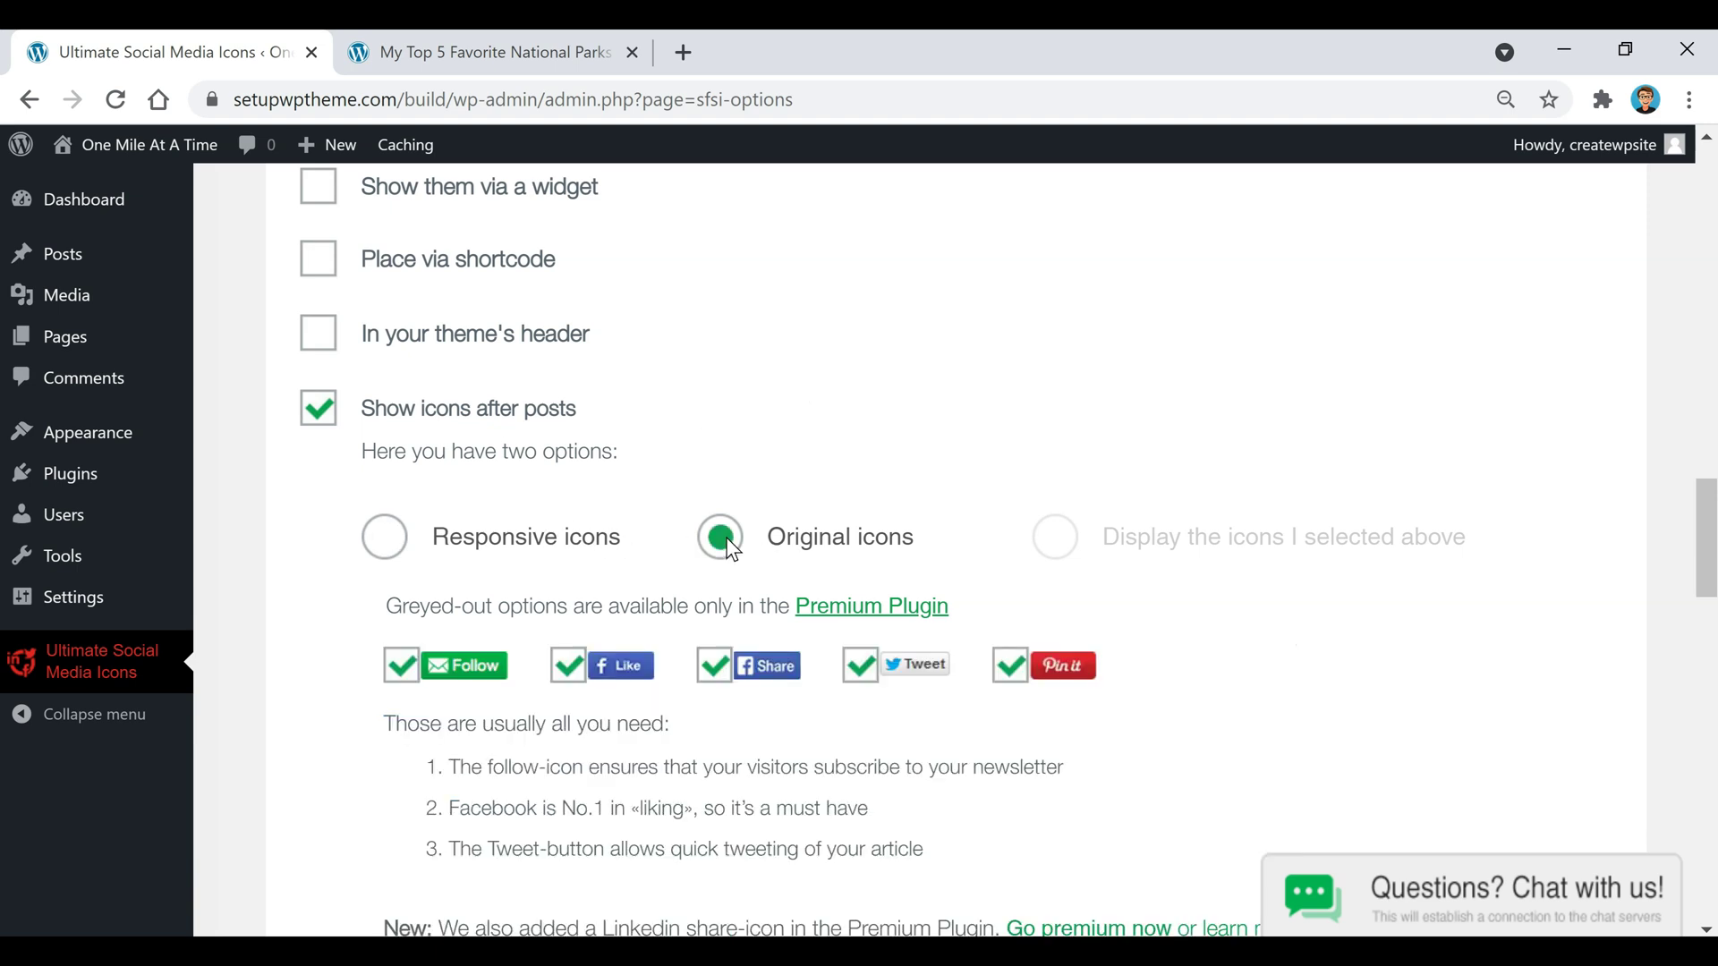
click(386, 536)
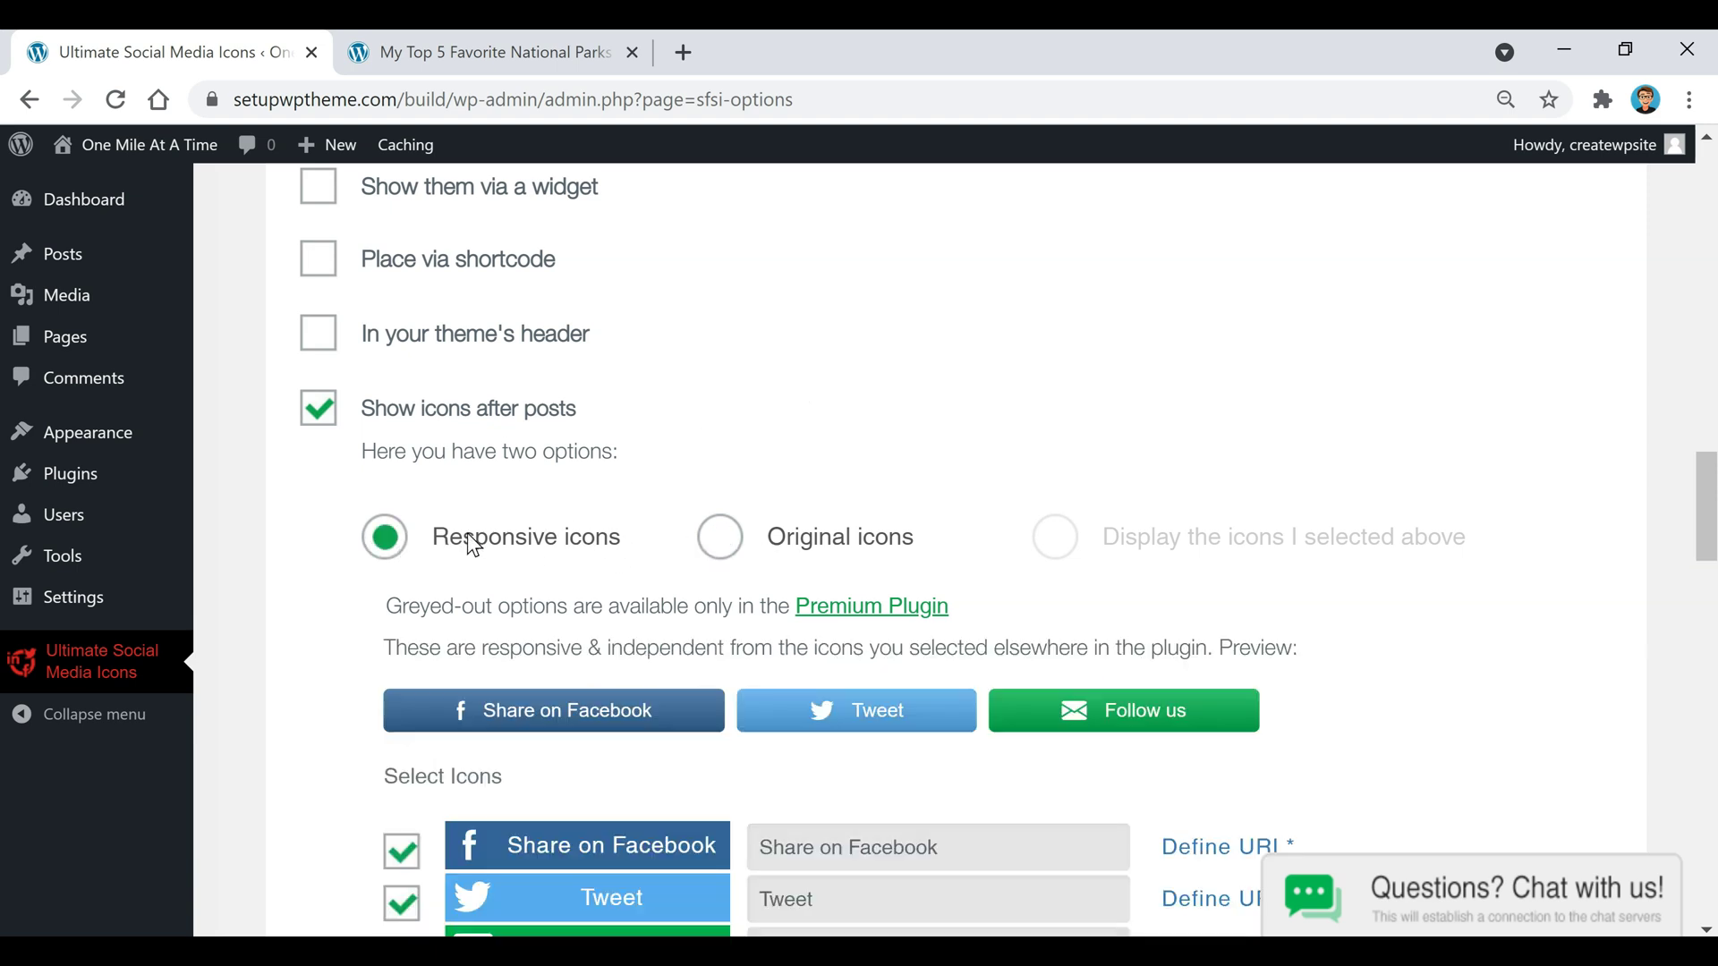
Review the responsive icons' labels and design options, keep the Medium icon size, and save the settings for where the icons are displayed.
scroll(931, 673, down, 2)
click(1038, 713)
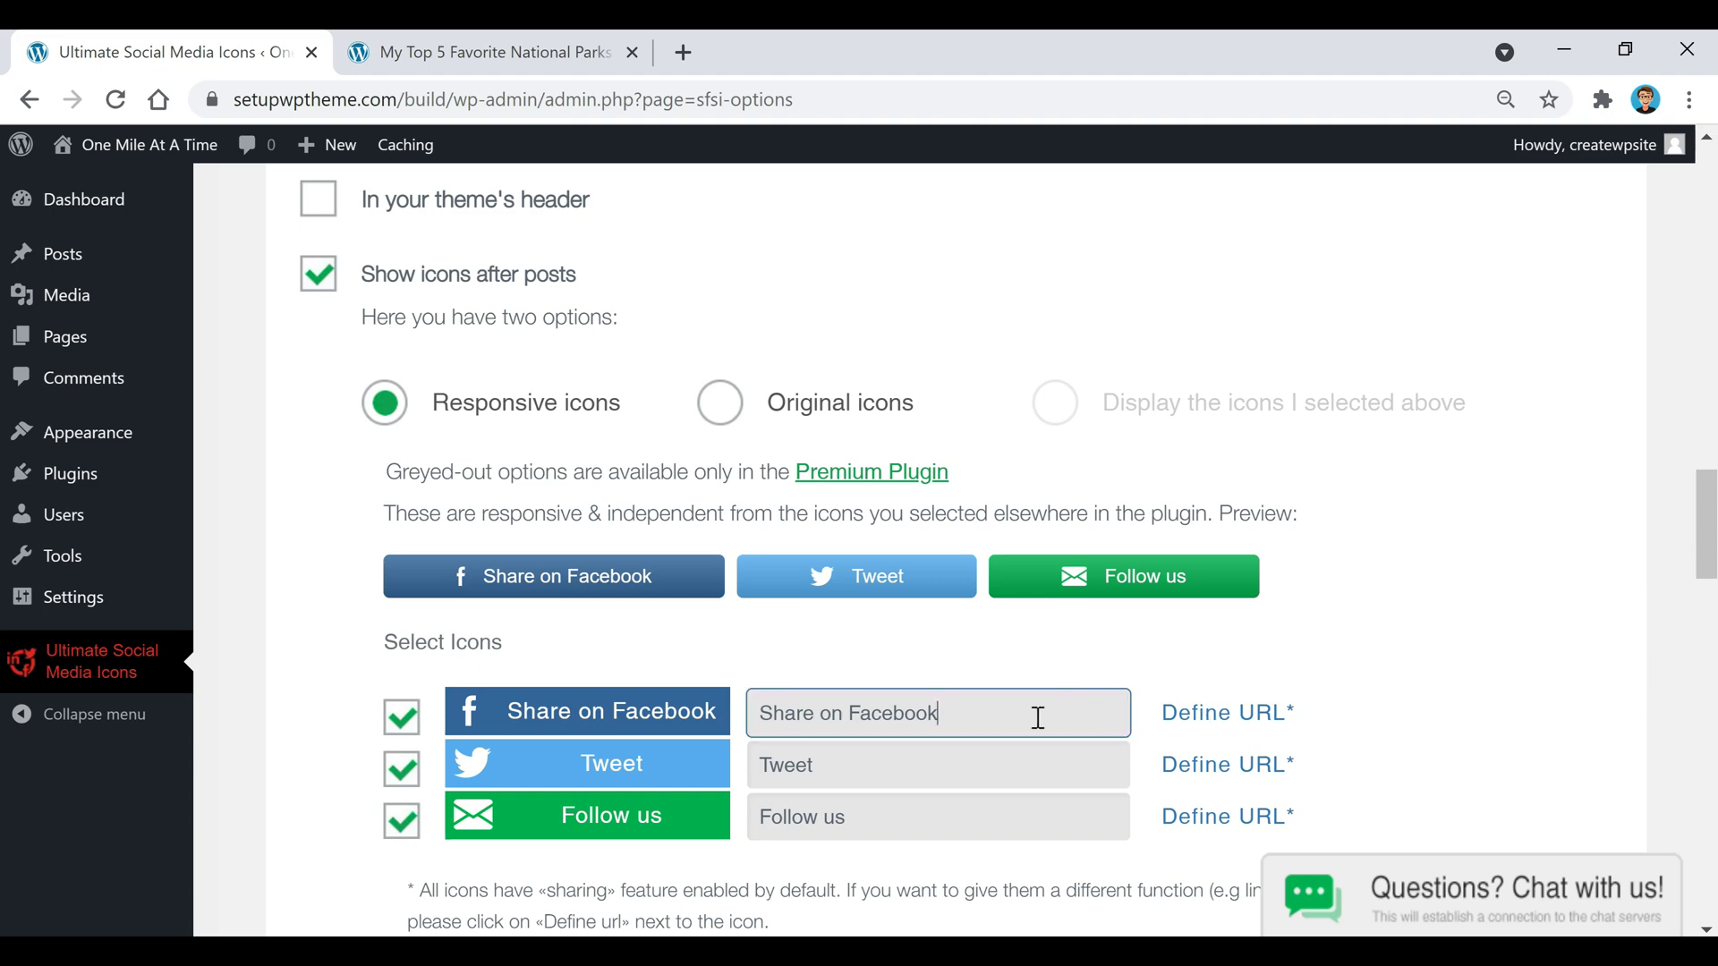
scroll(932, 713, down, 2)
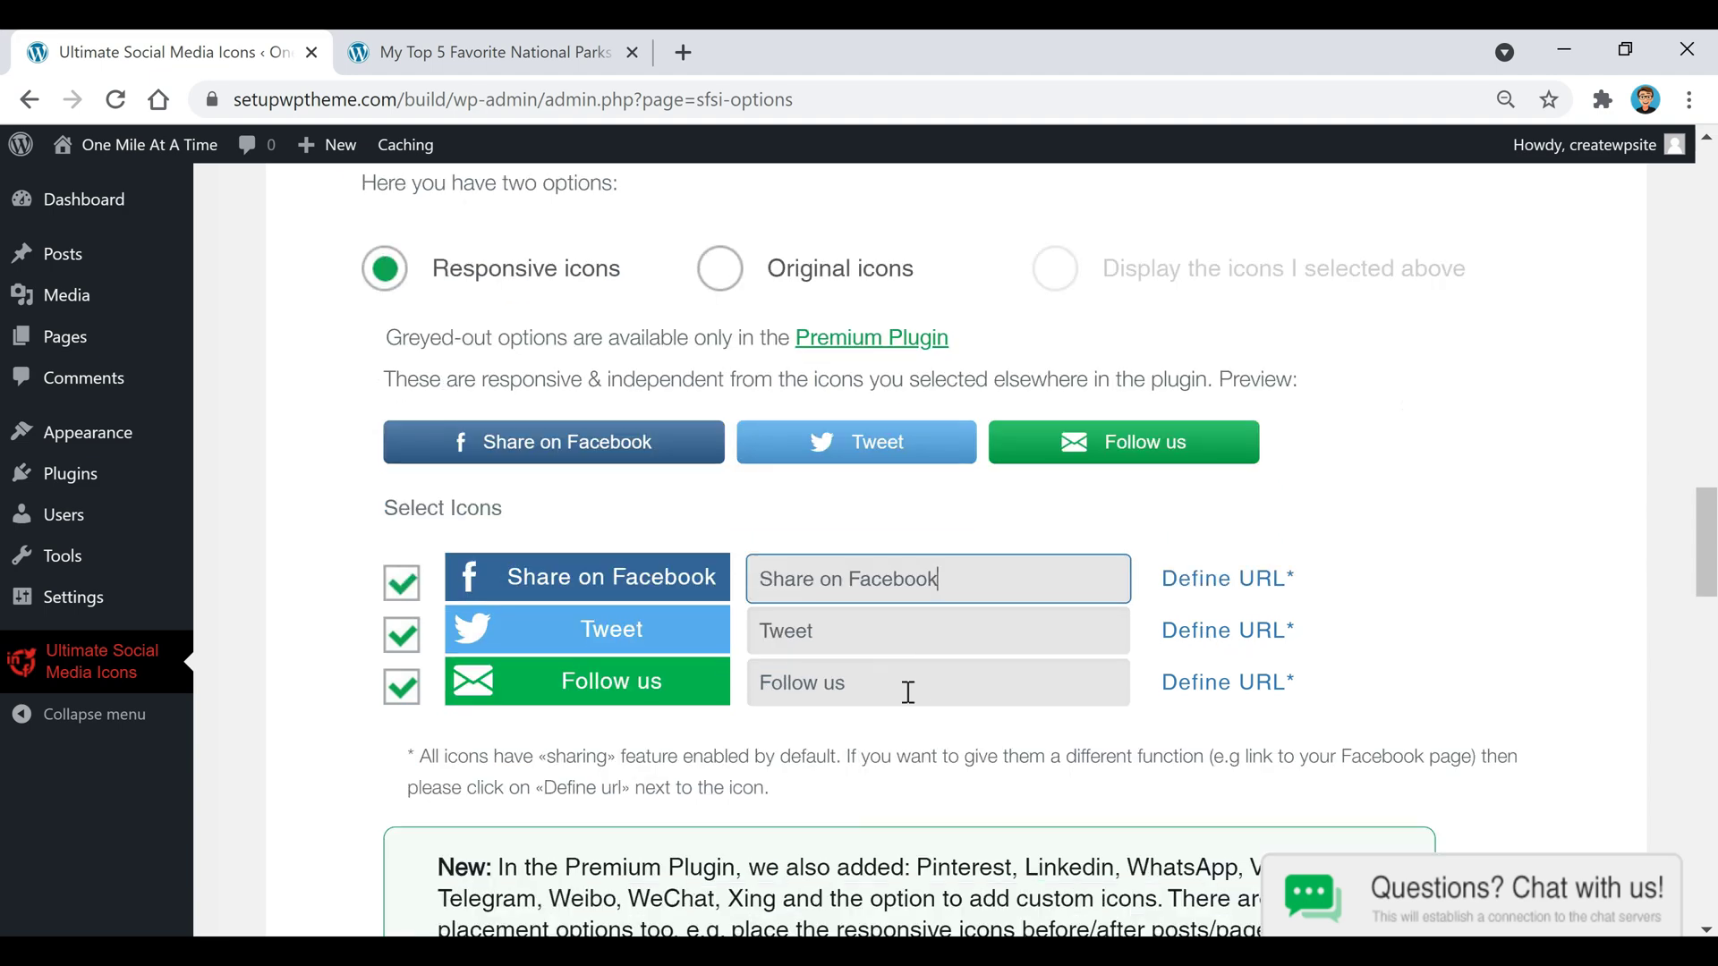
scroll(763, 564, down, 4)
scroll(743, 411, down, 5)
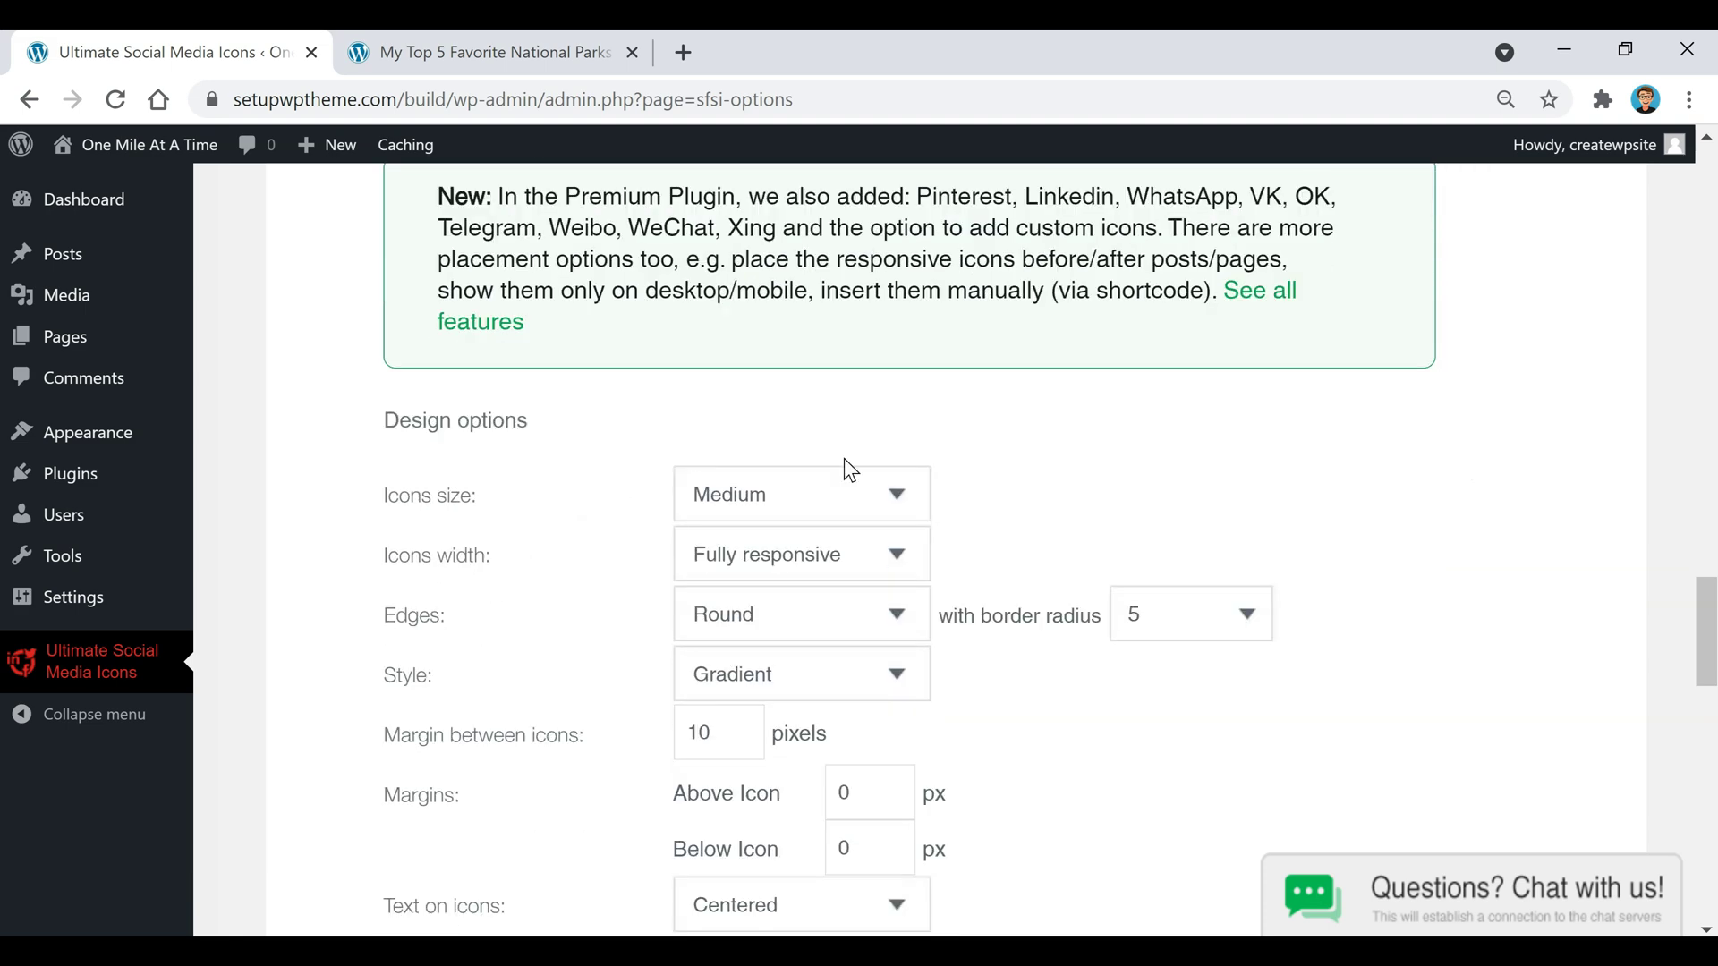
click(889, 498)
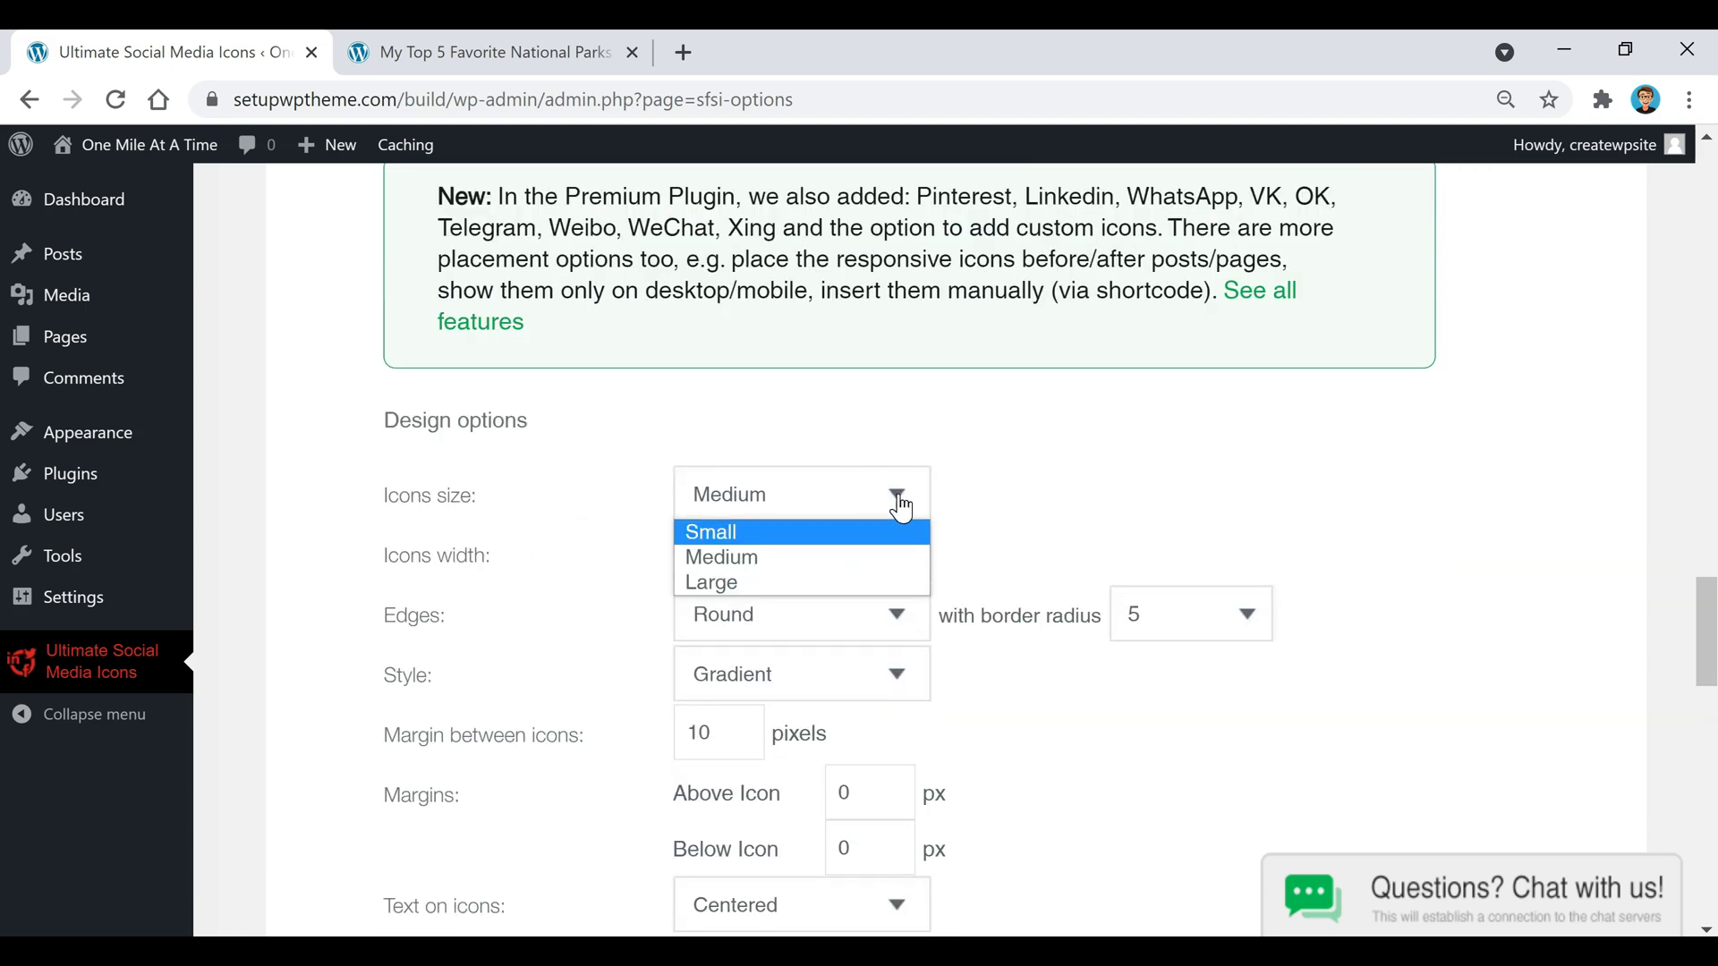
click(893, 503)
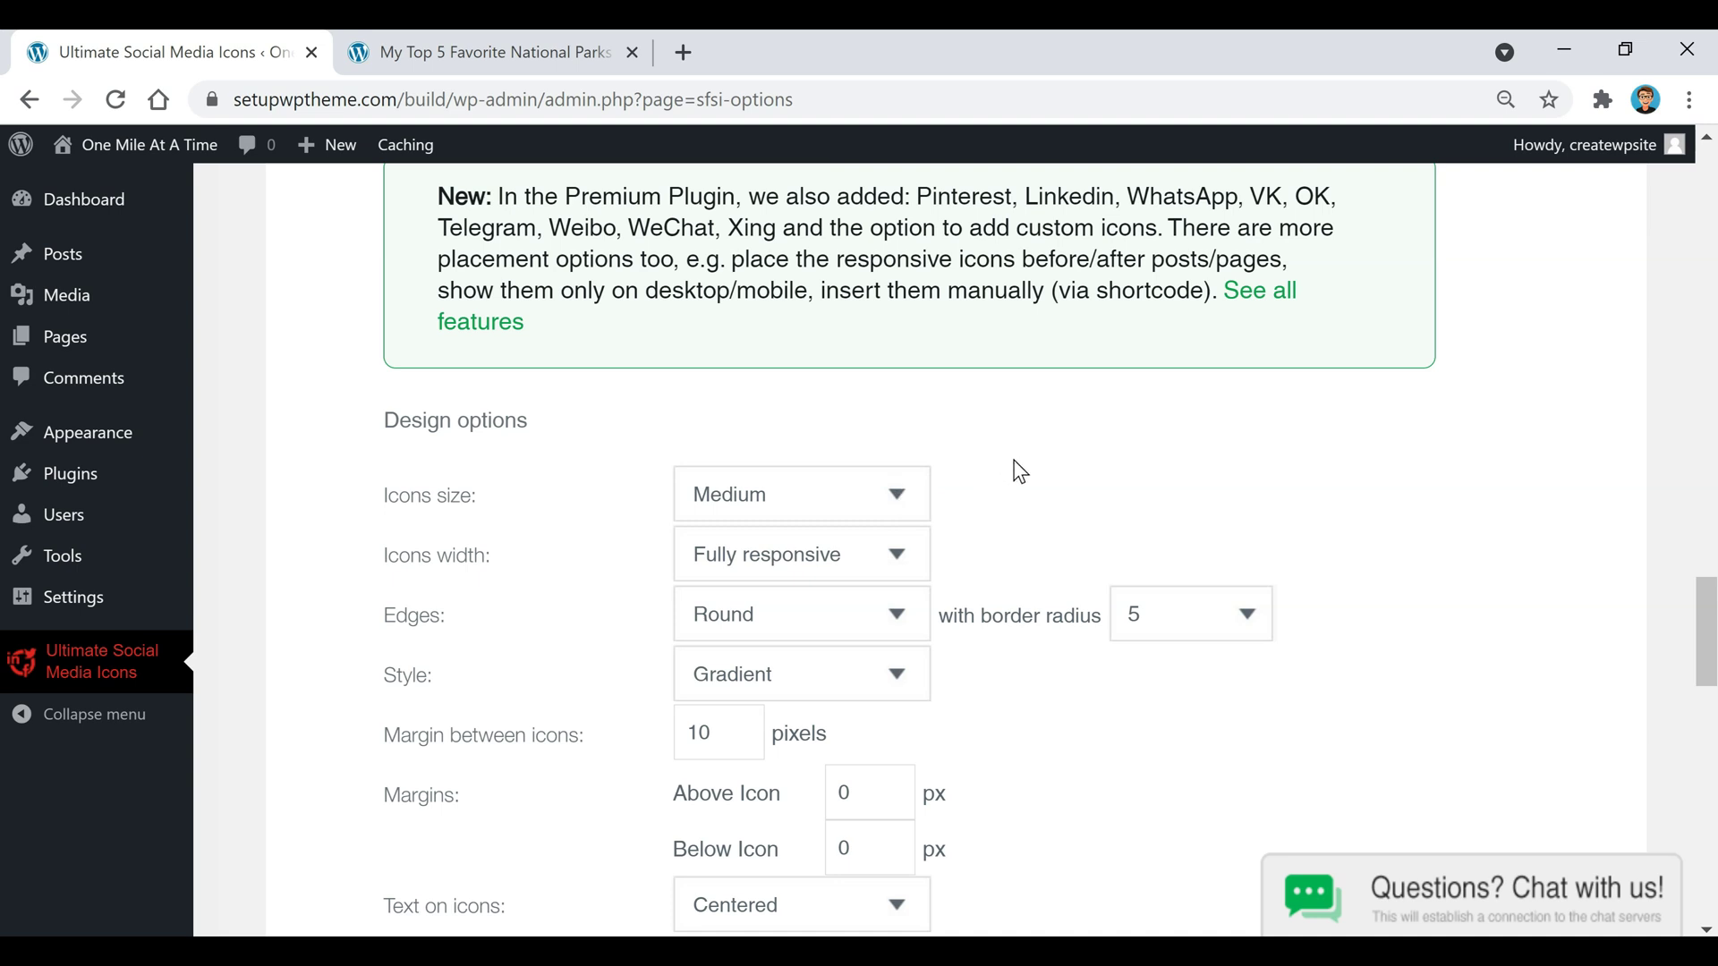
scroll(1024, 479, down, 3)
scroll(1049, 577, down, 1)
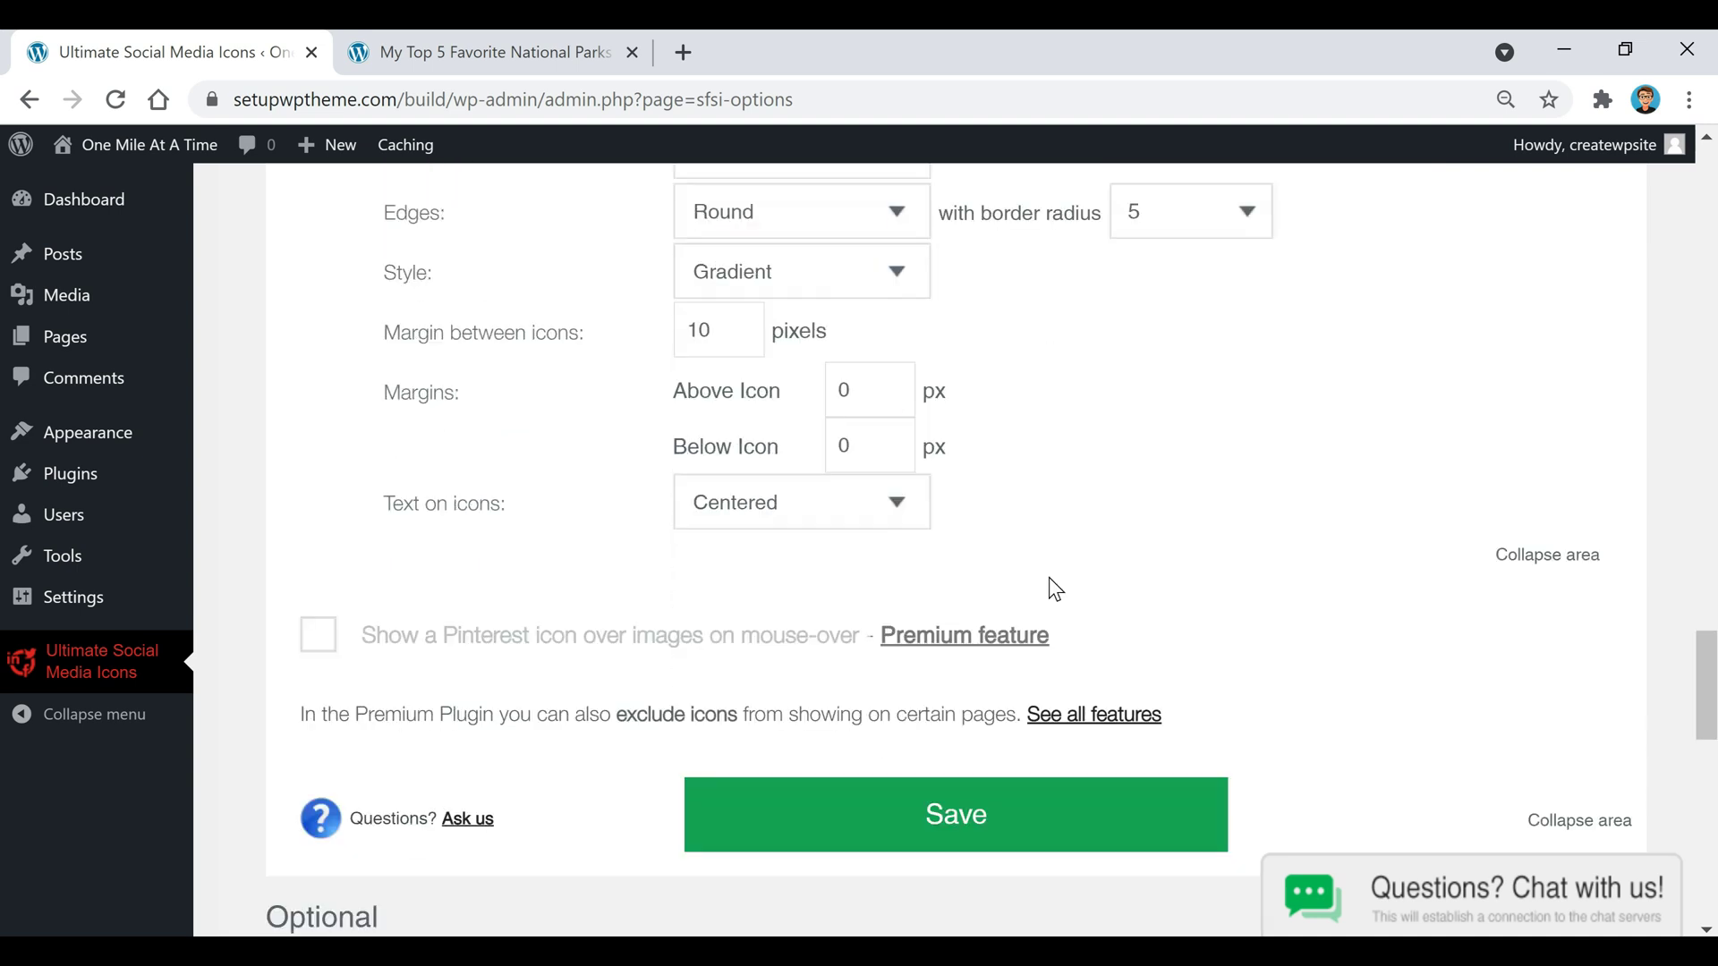
scroll(1049, 577, down, 1)
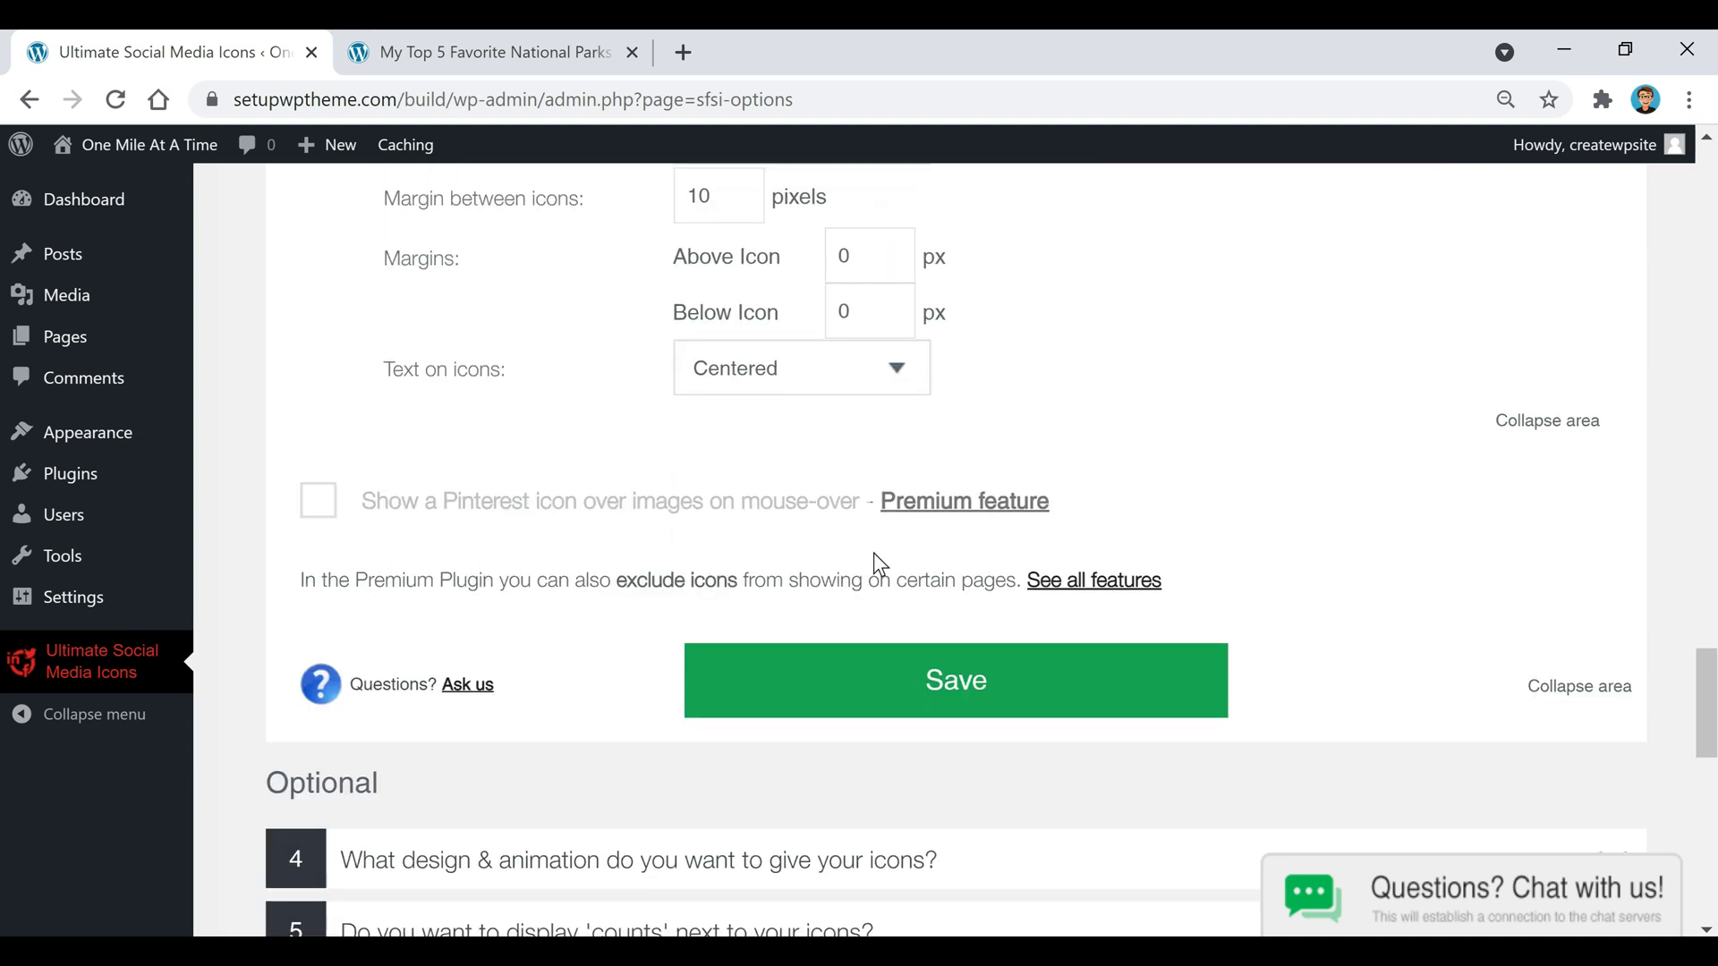
click(931, 694)
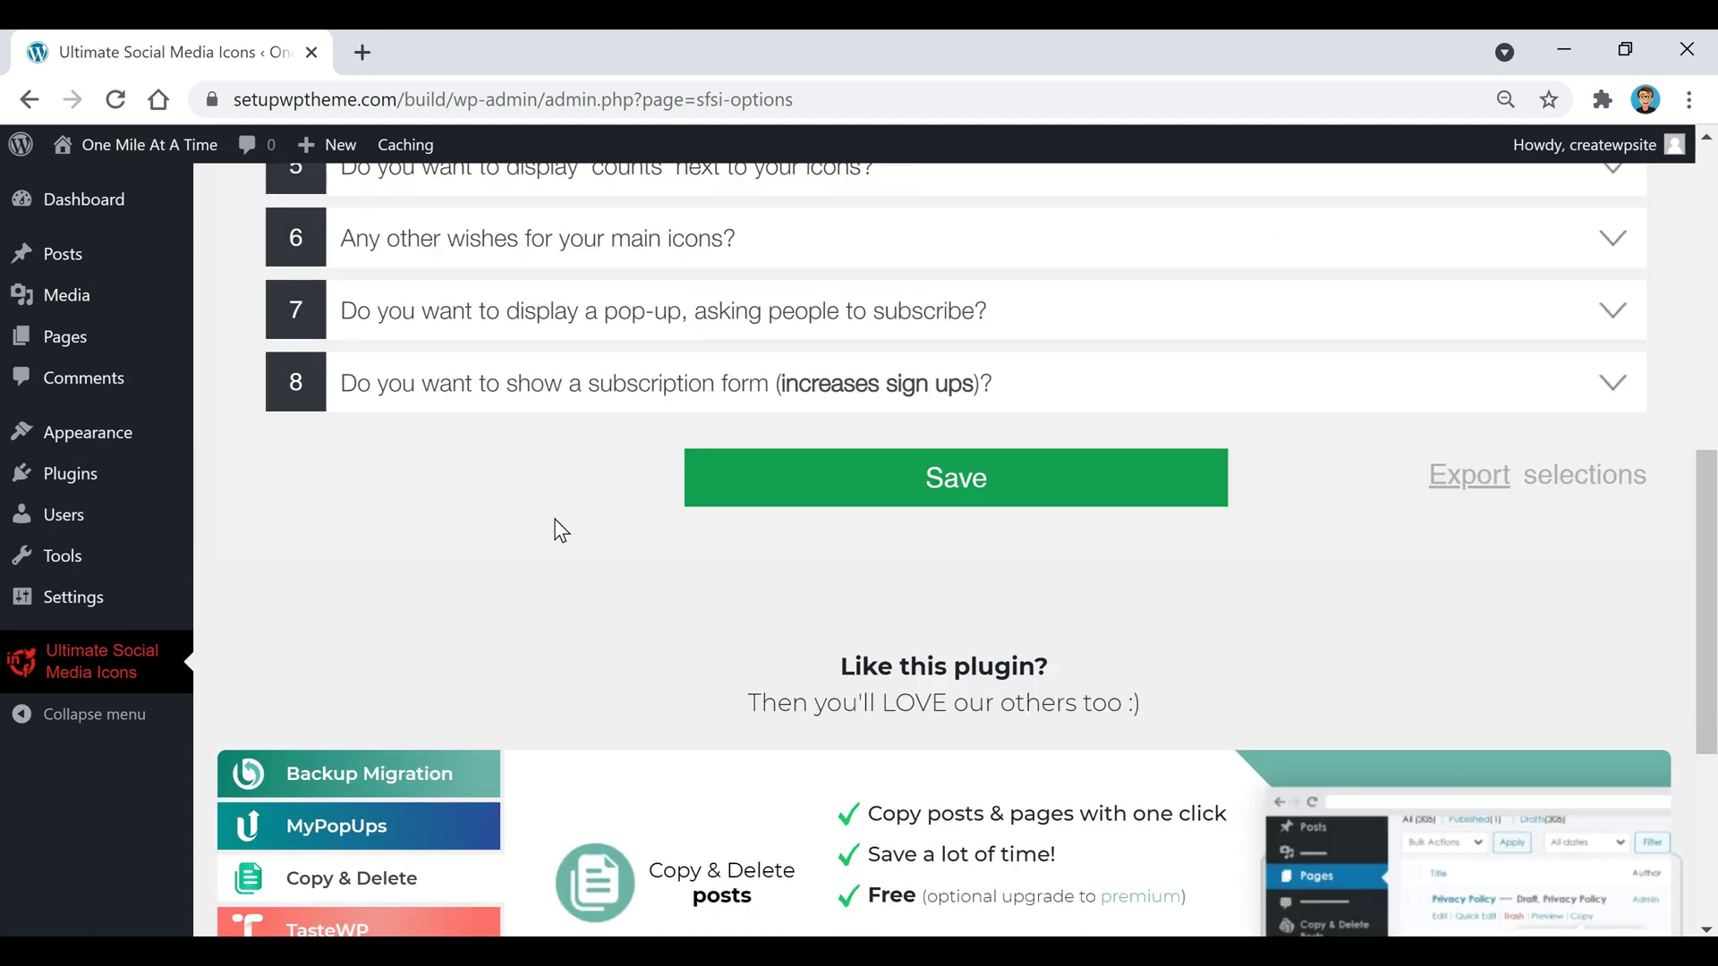
Open the site's homepage in a new tab and check the floating social icons.
right_click(148, 152)
click(179, 166)
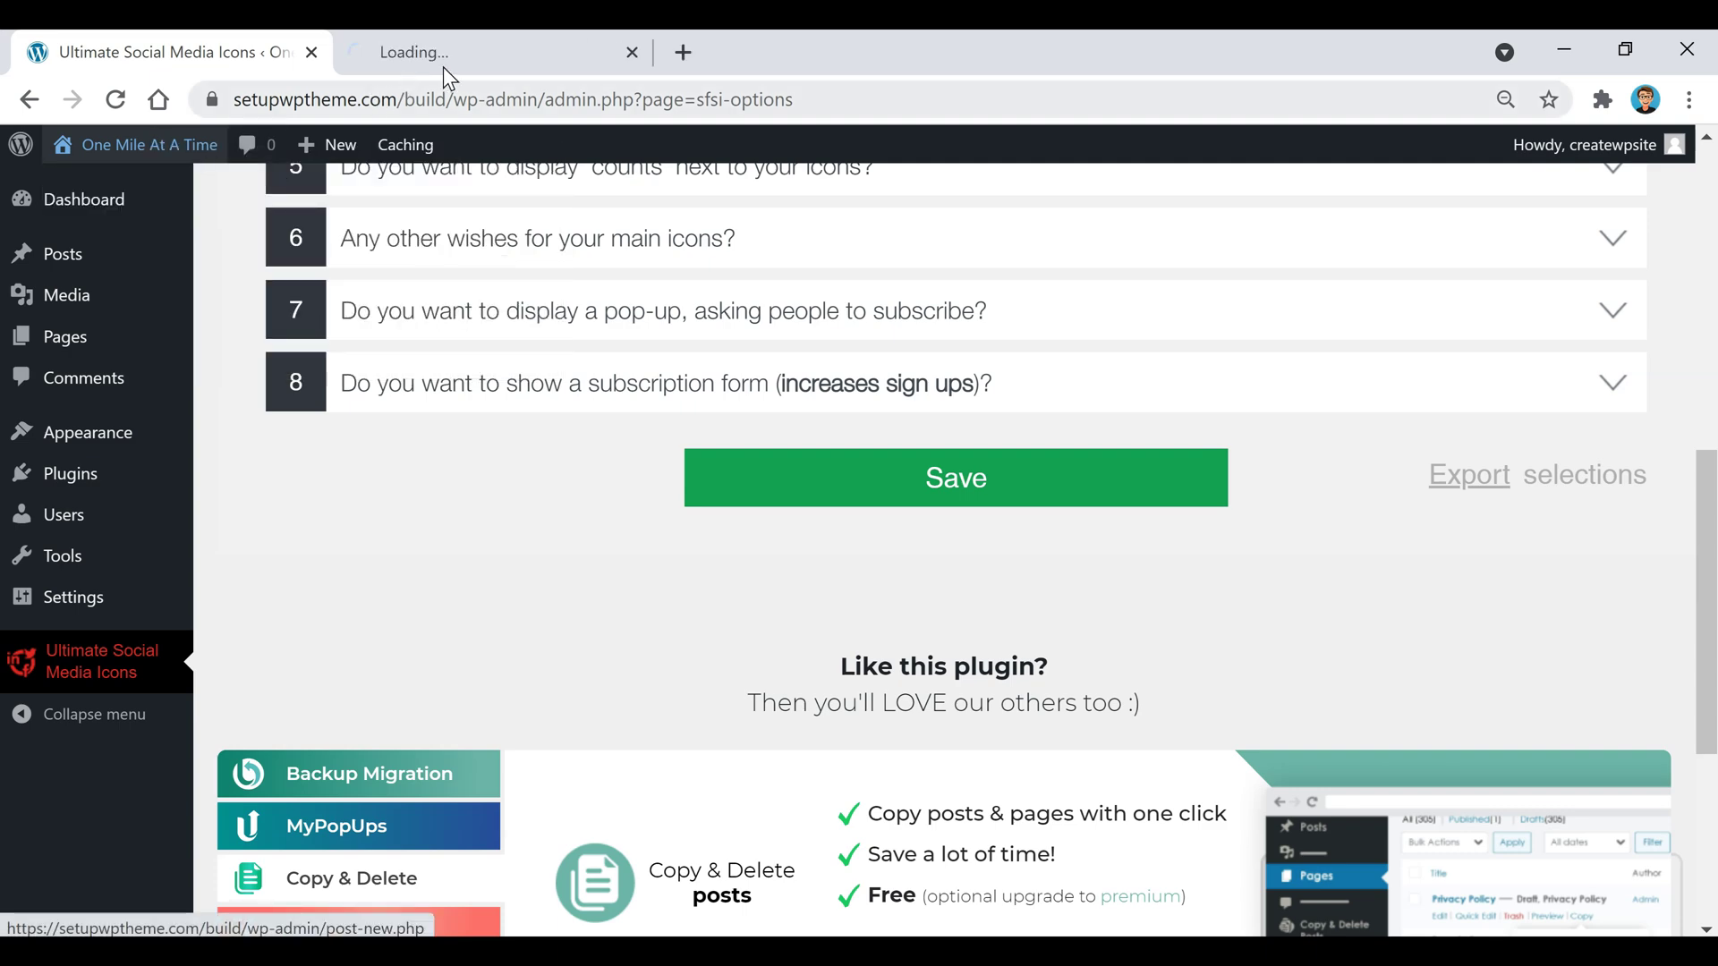
click(443, 55)
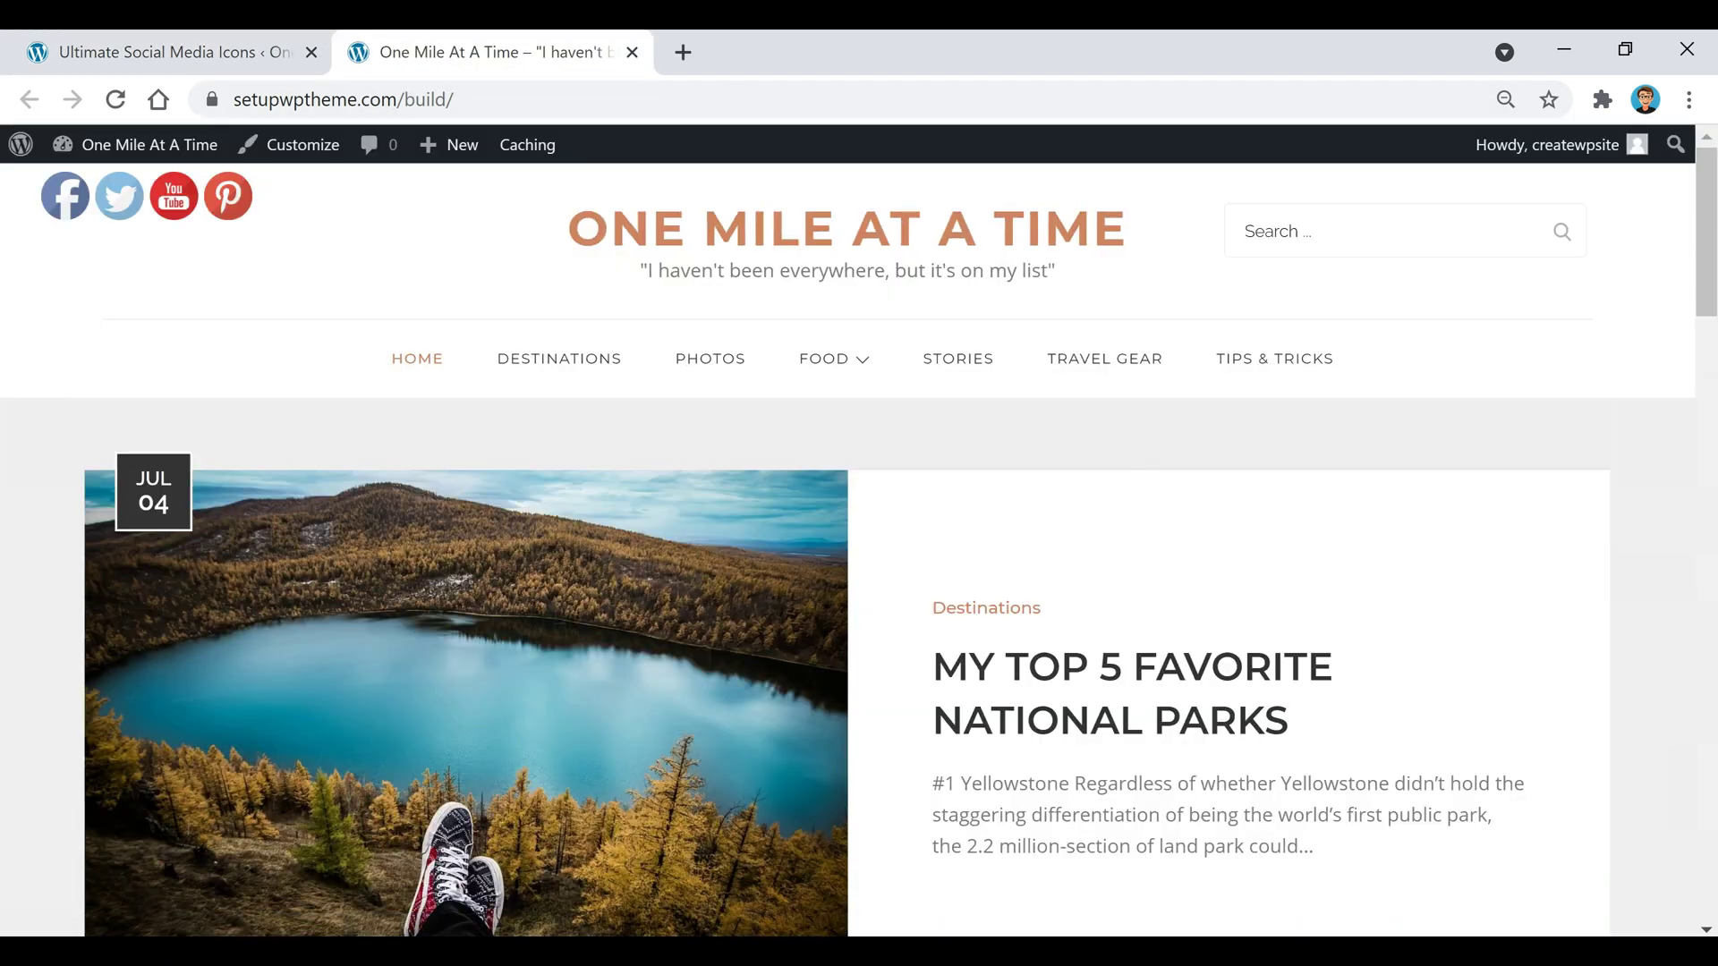
mouse_move(105, 215)
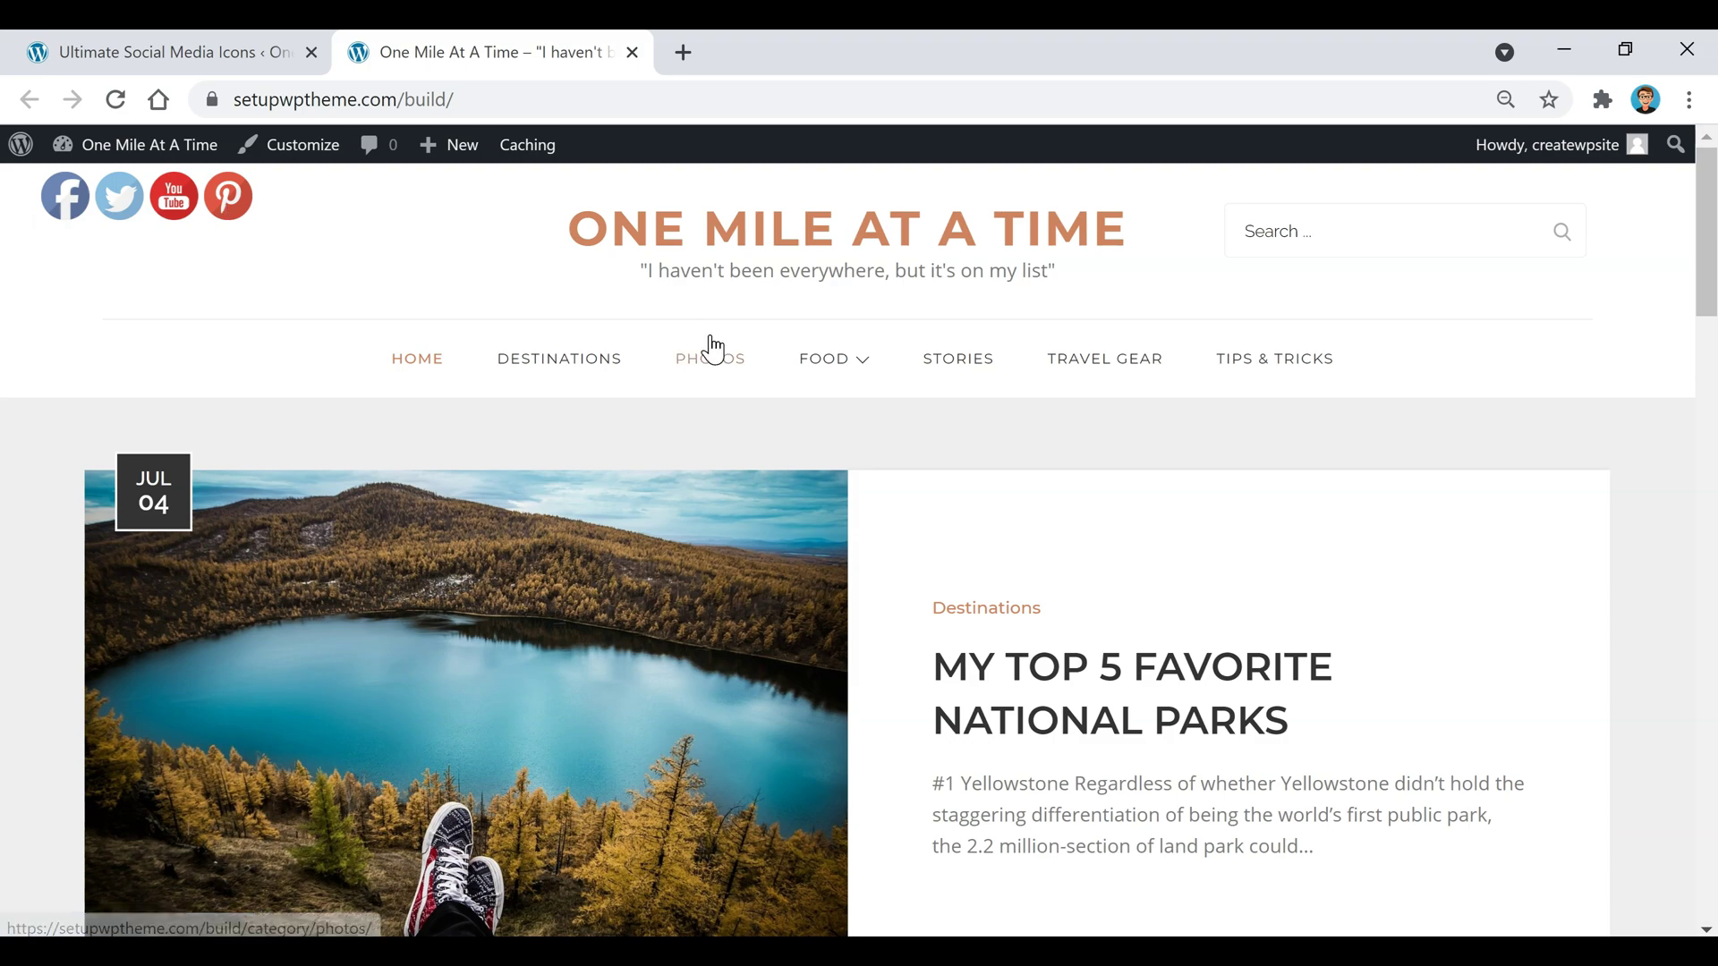
Open the post My Top 5 Favorite National Parks and check the share buttons at the end of its content.
scroll(778, 358, down, 3)
click(1102, 378)
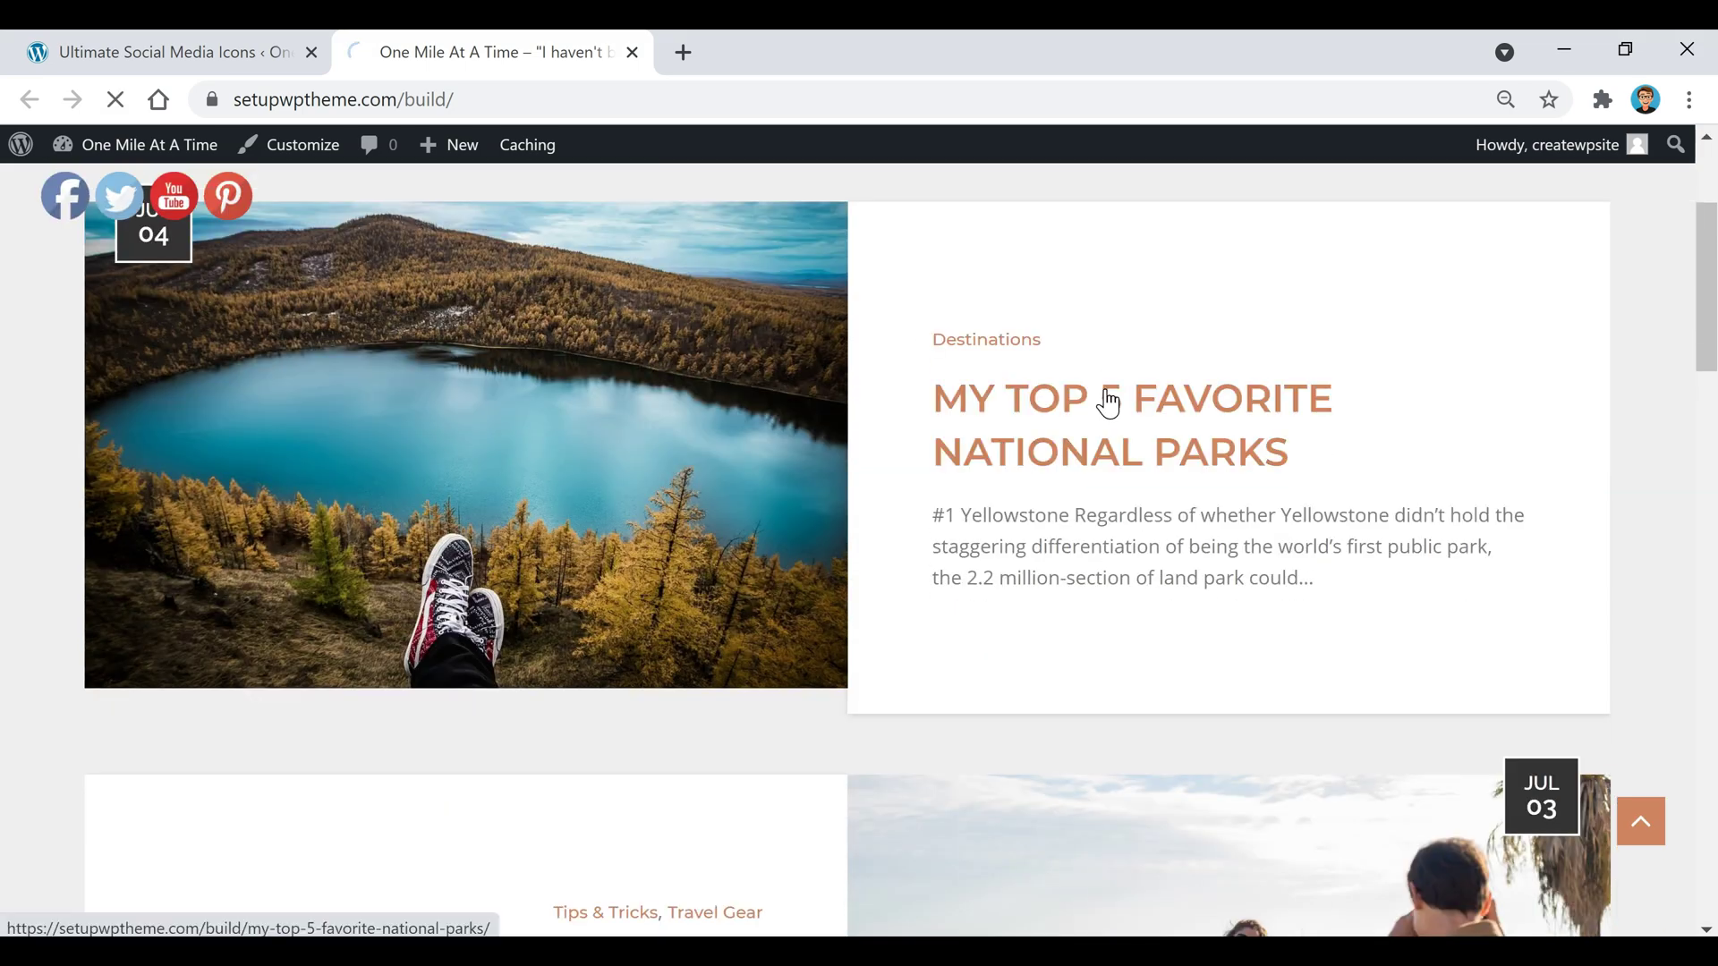
scroll(852, 492, down, 15)
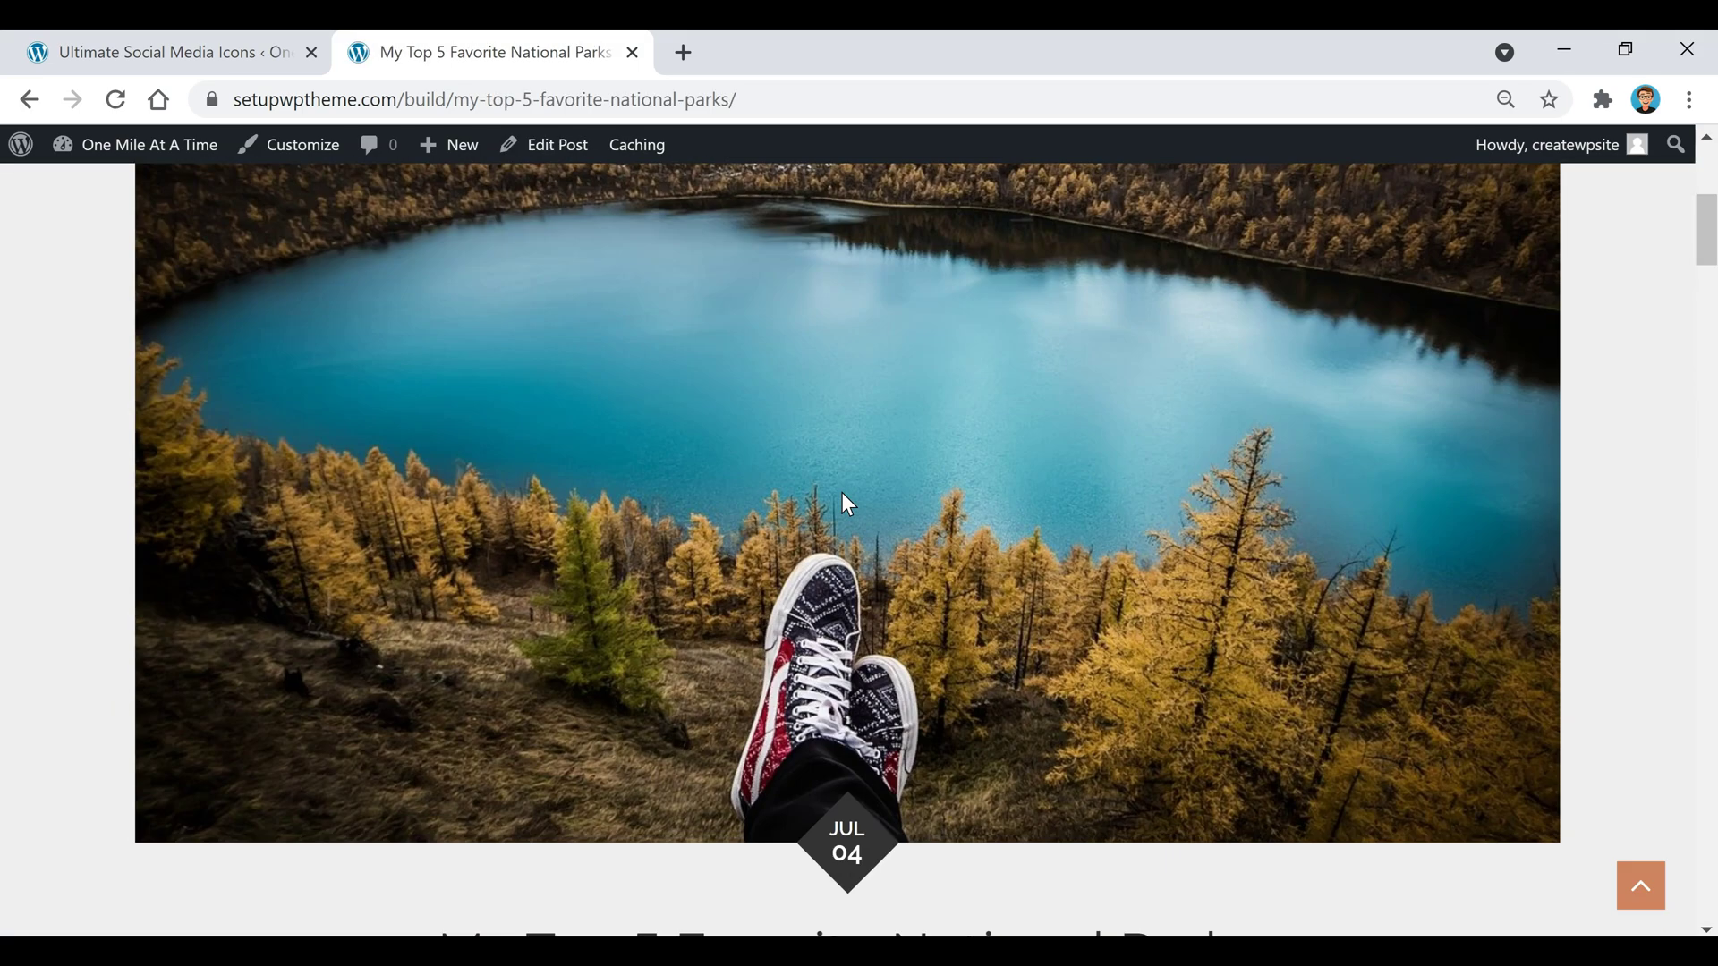
scroll(842, 494, down, 20)
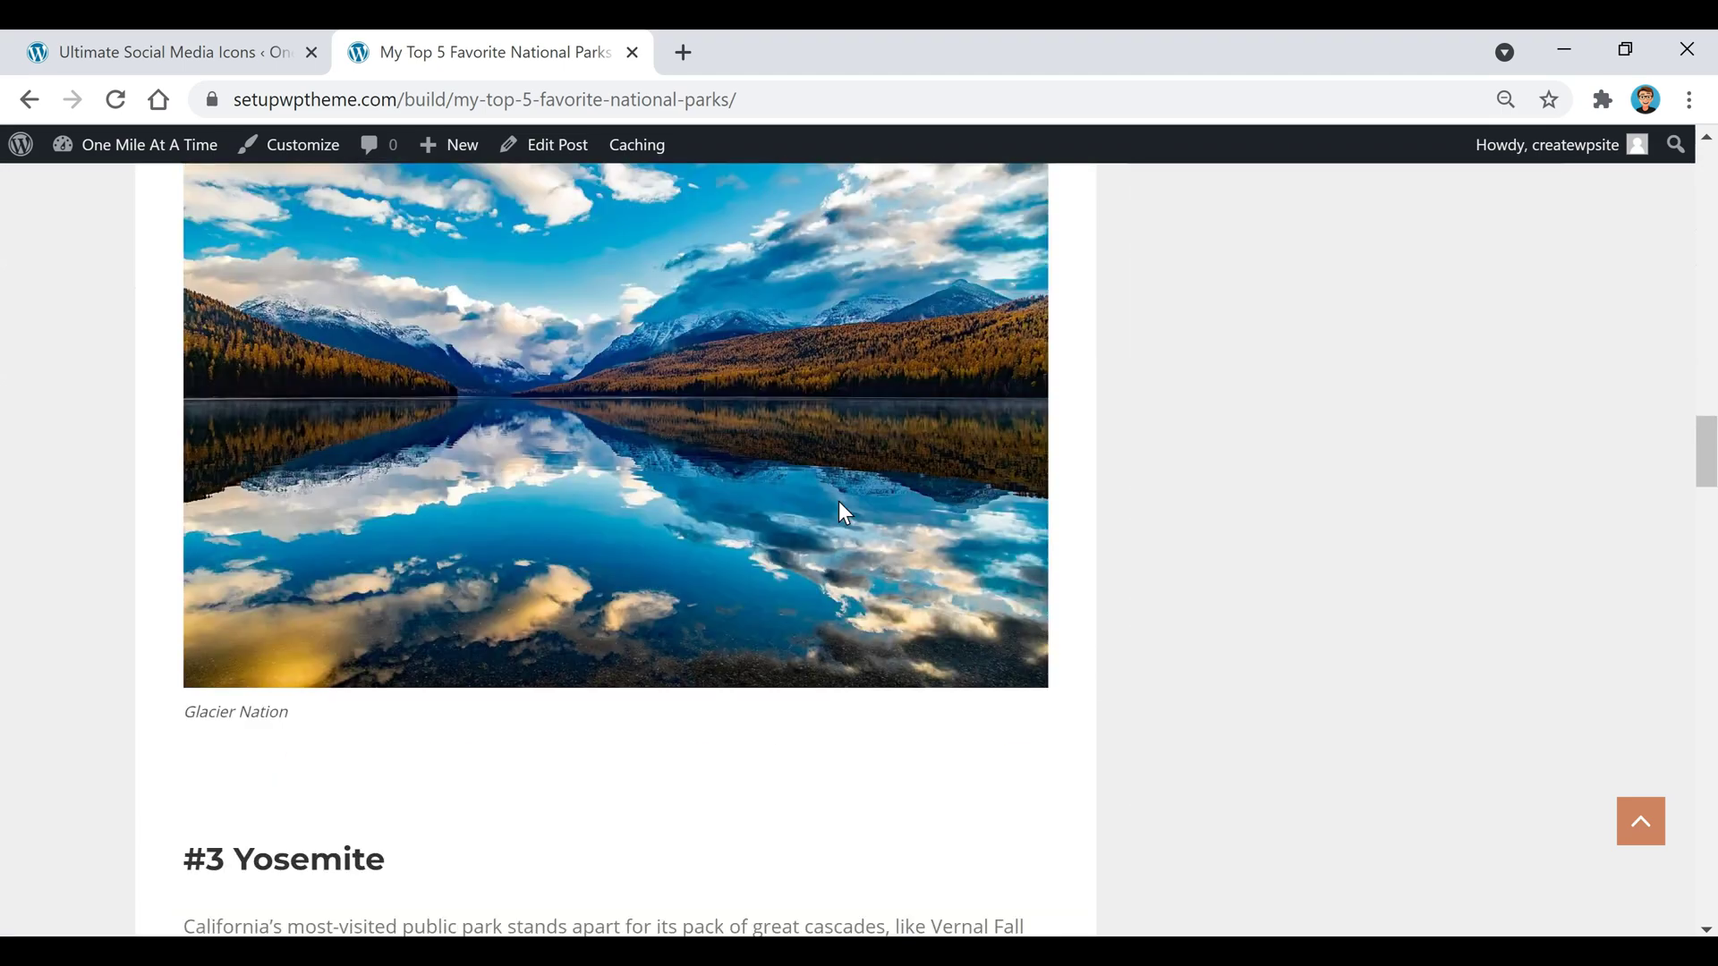
scroll(839, 506, down, 20)
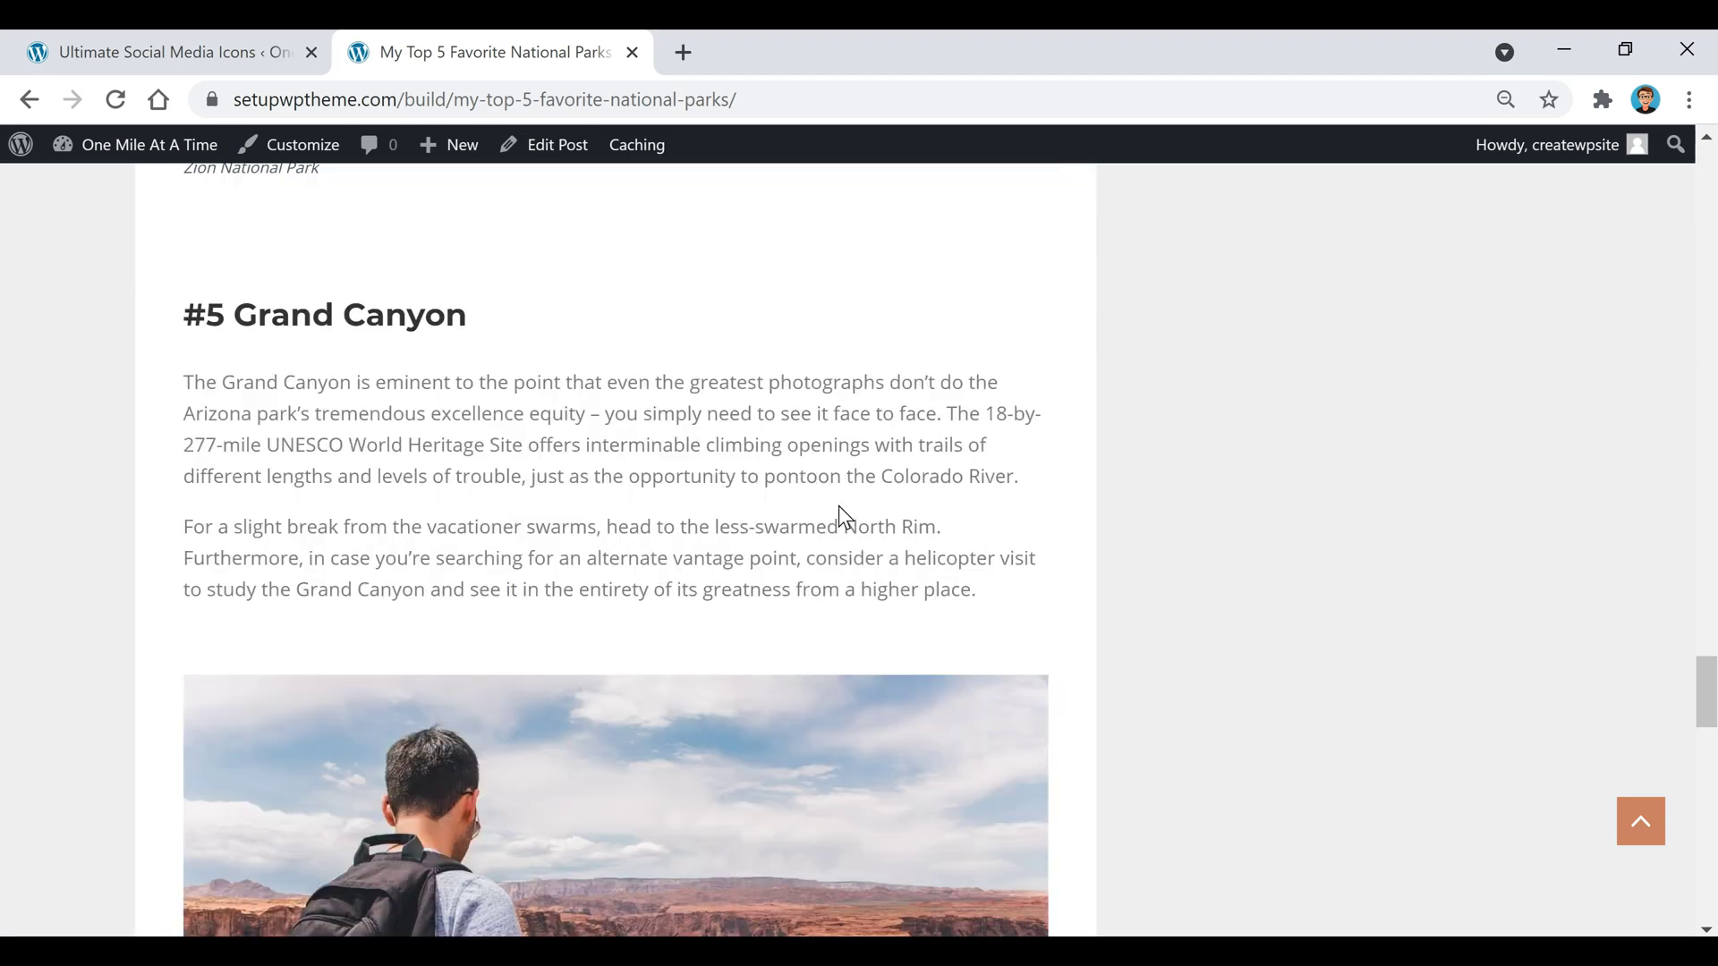
scroll(844, 517, down, 1)
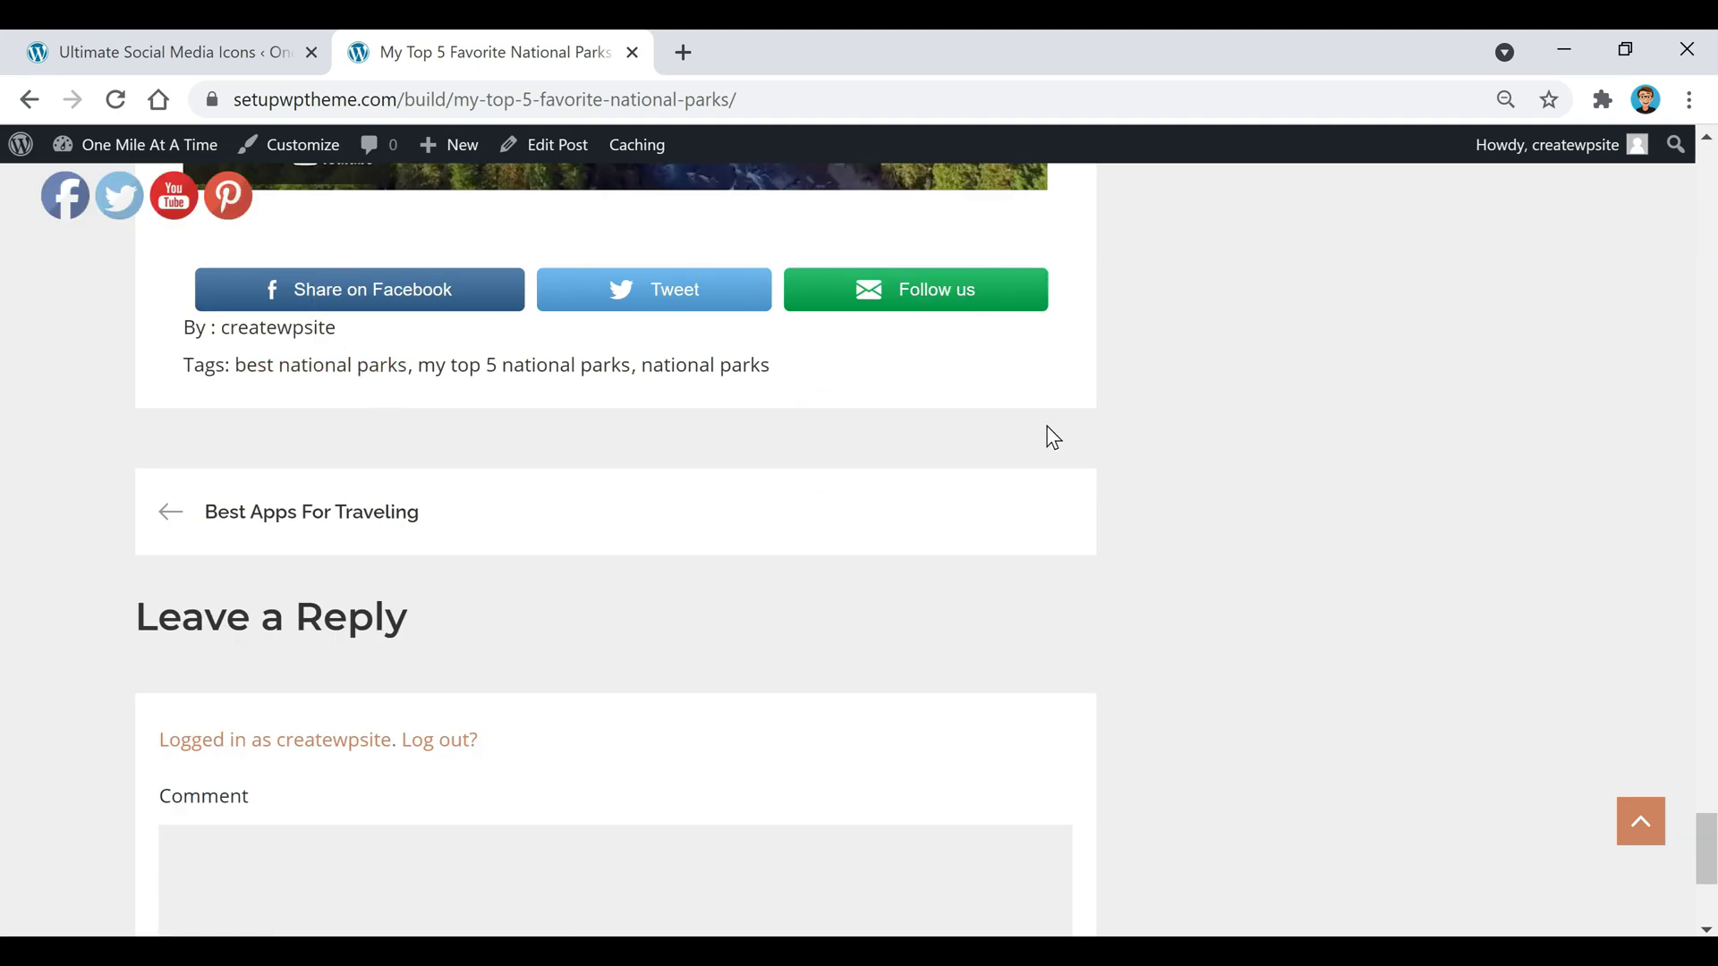
Return to the plugin settings and examine the icon theme options in the design and animation section.
key(ctrl+shift+Tab)
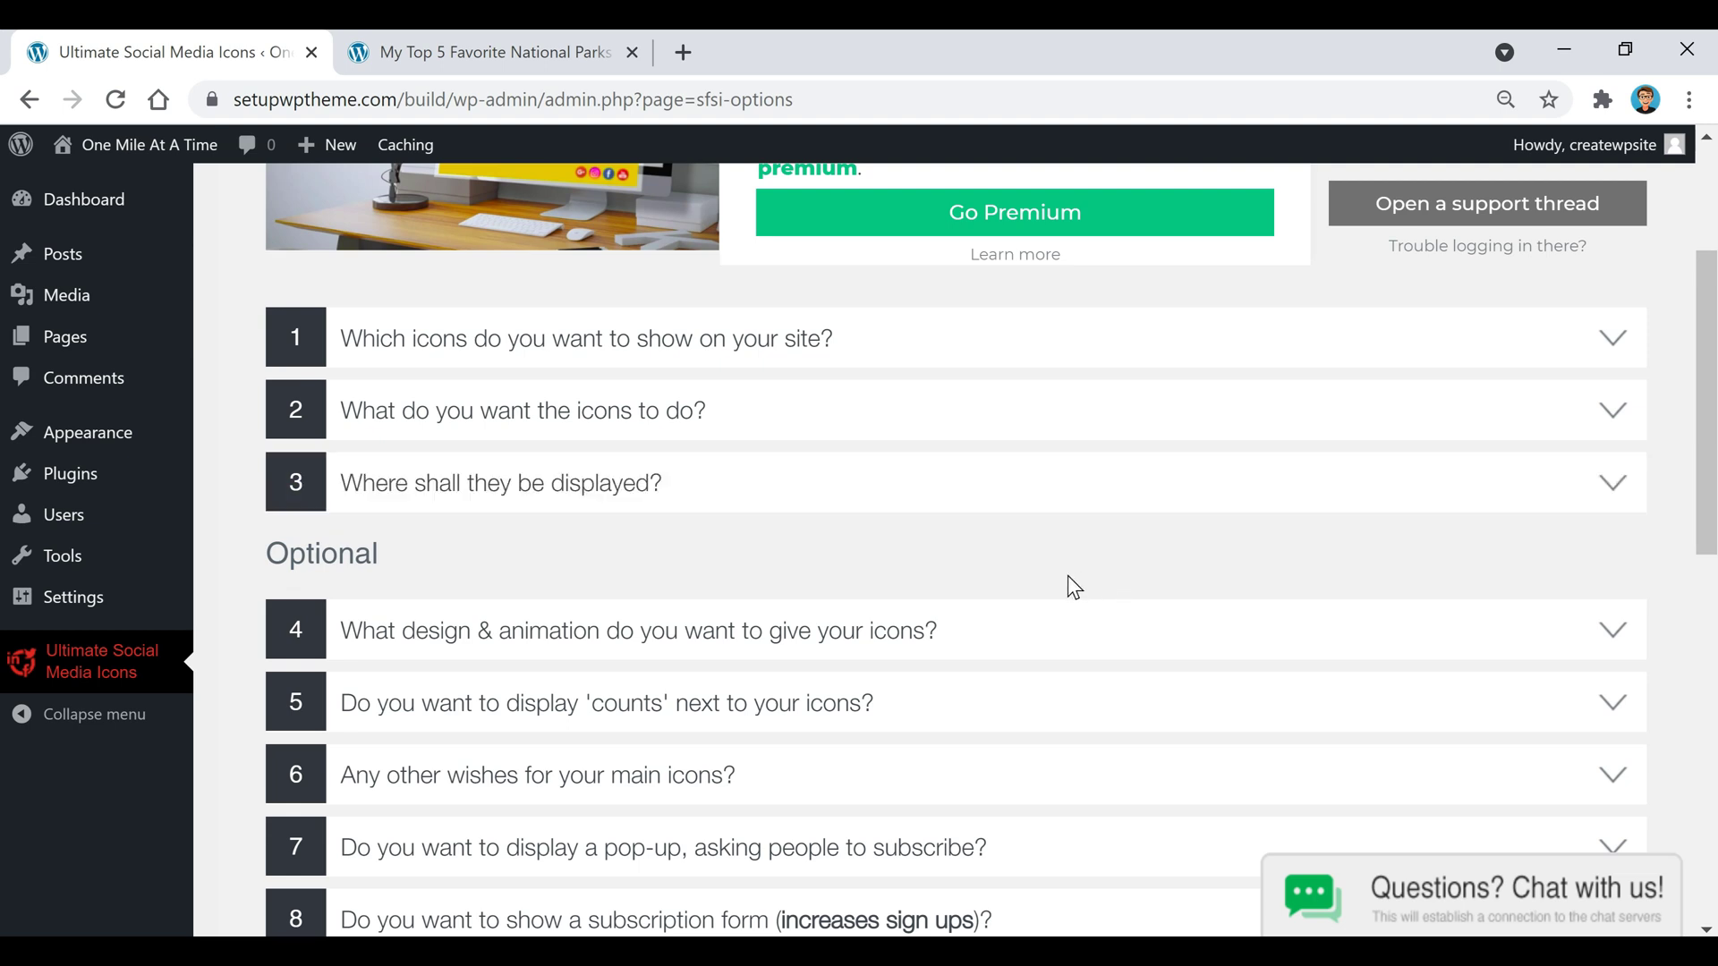
click(587, 632)
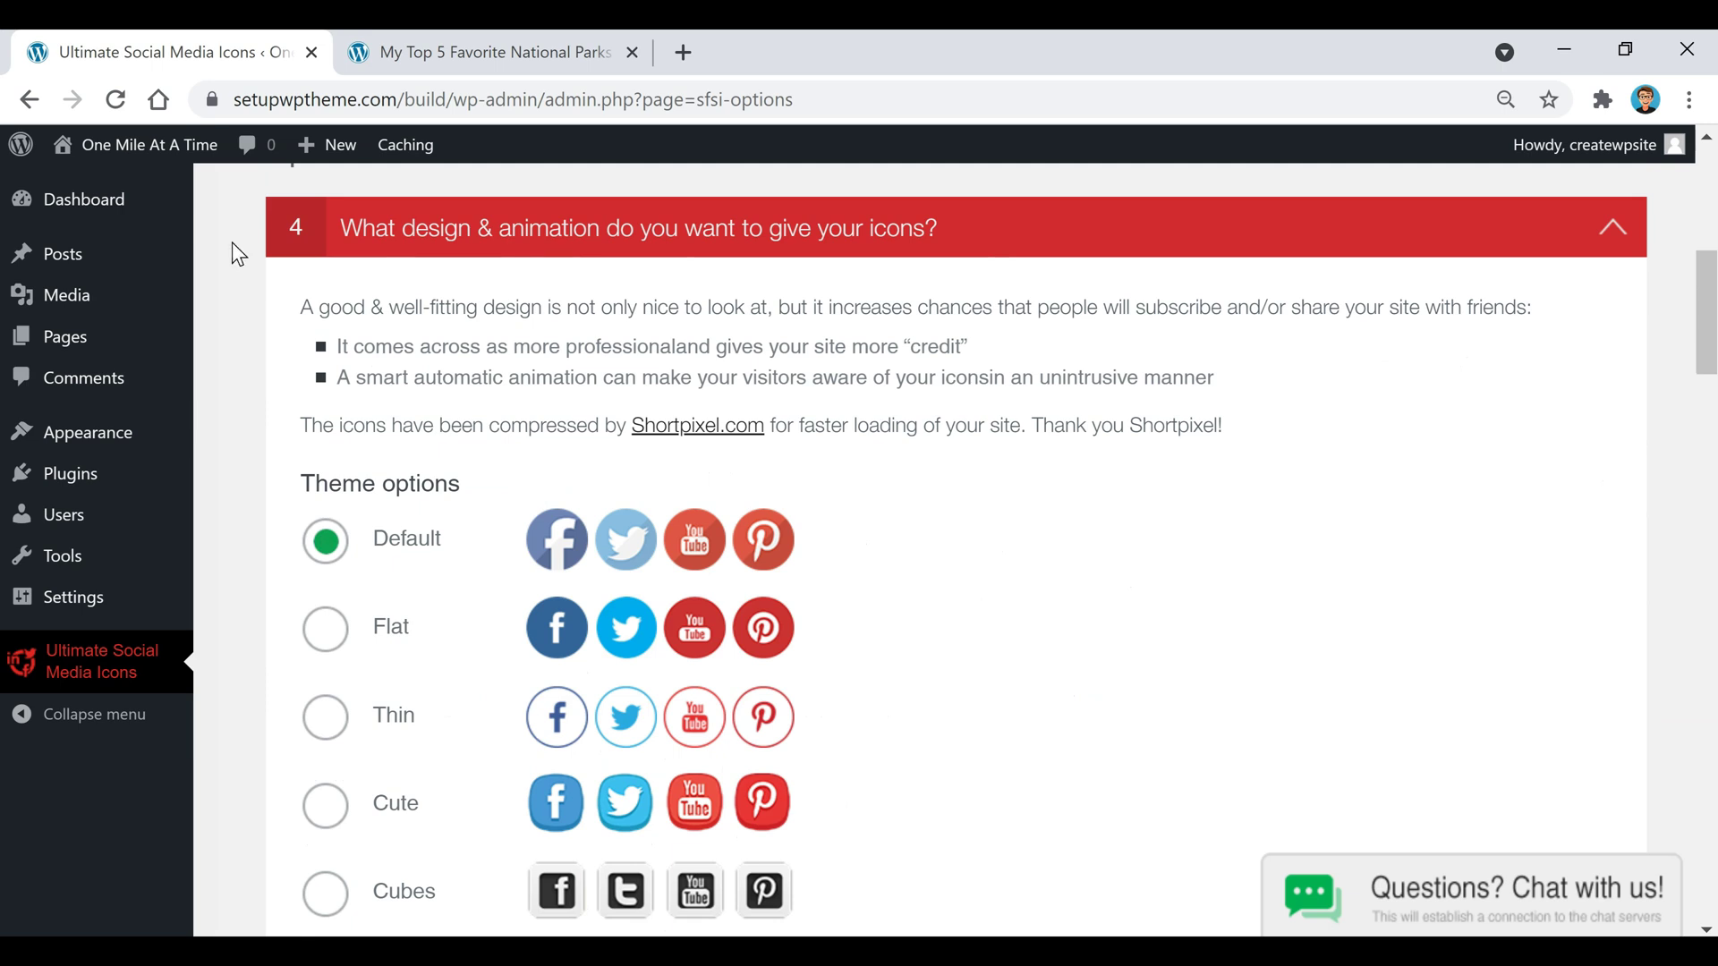
scroll(850, 581, down, 1)
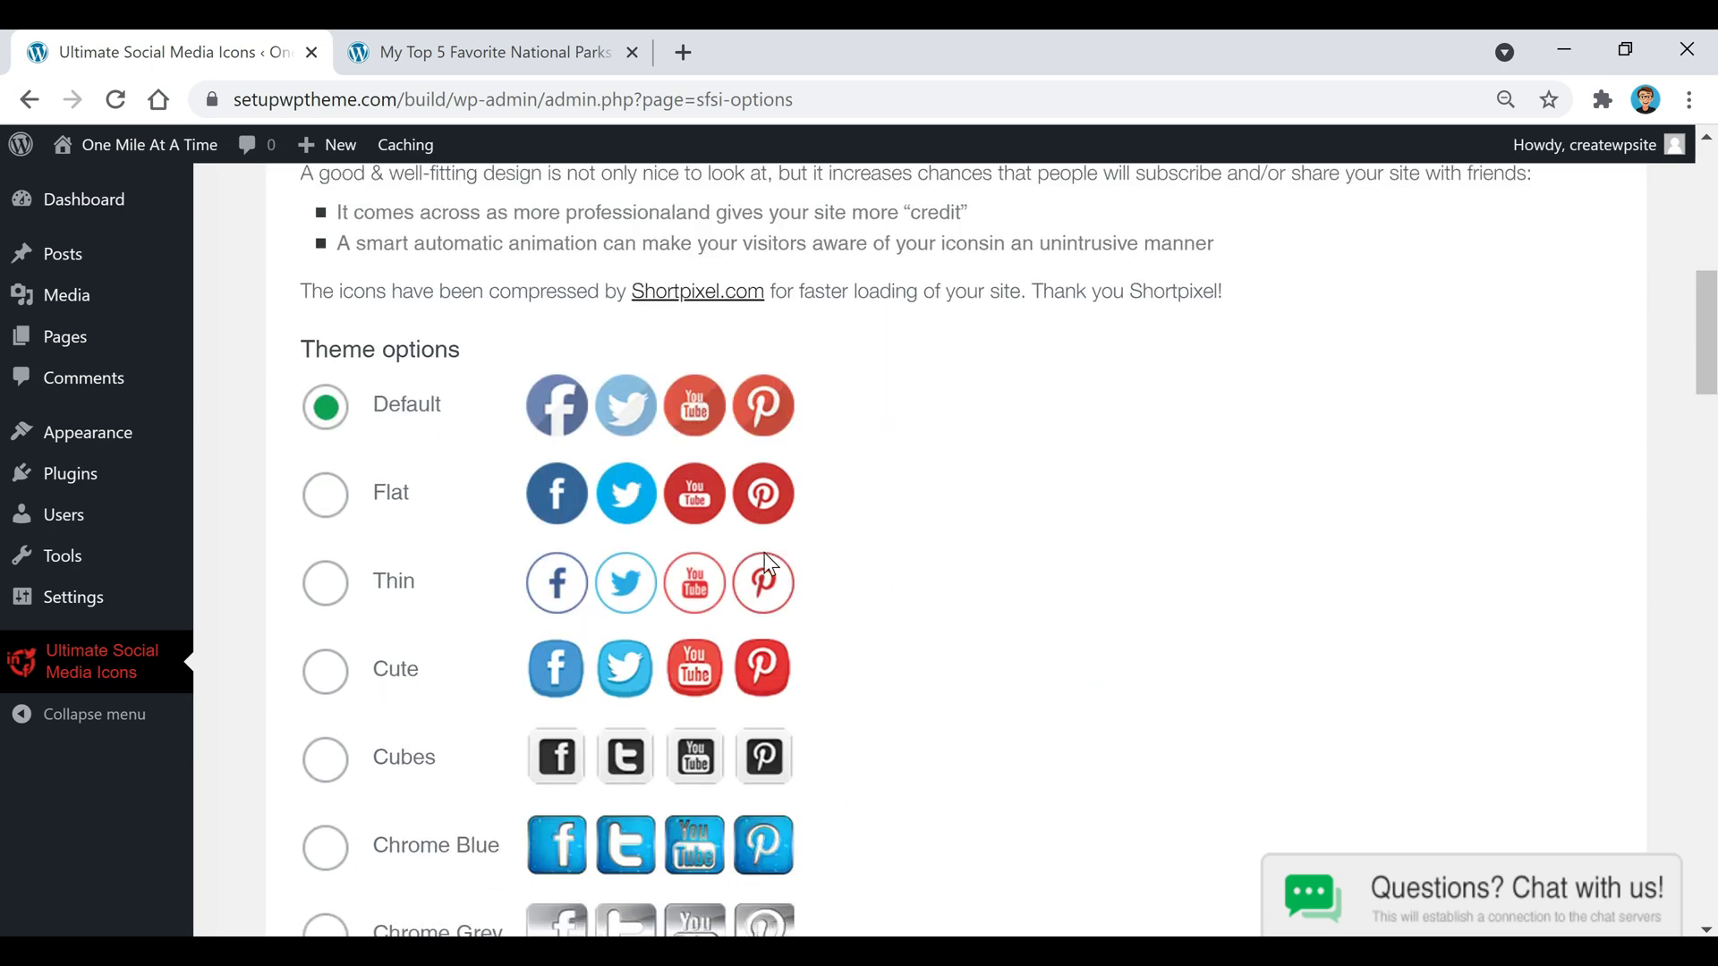
scroll(363, 464, down, 1)
scroll(678, 491, down, 7)
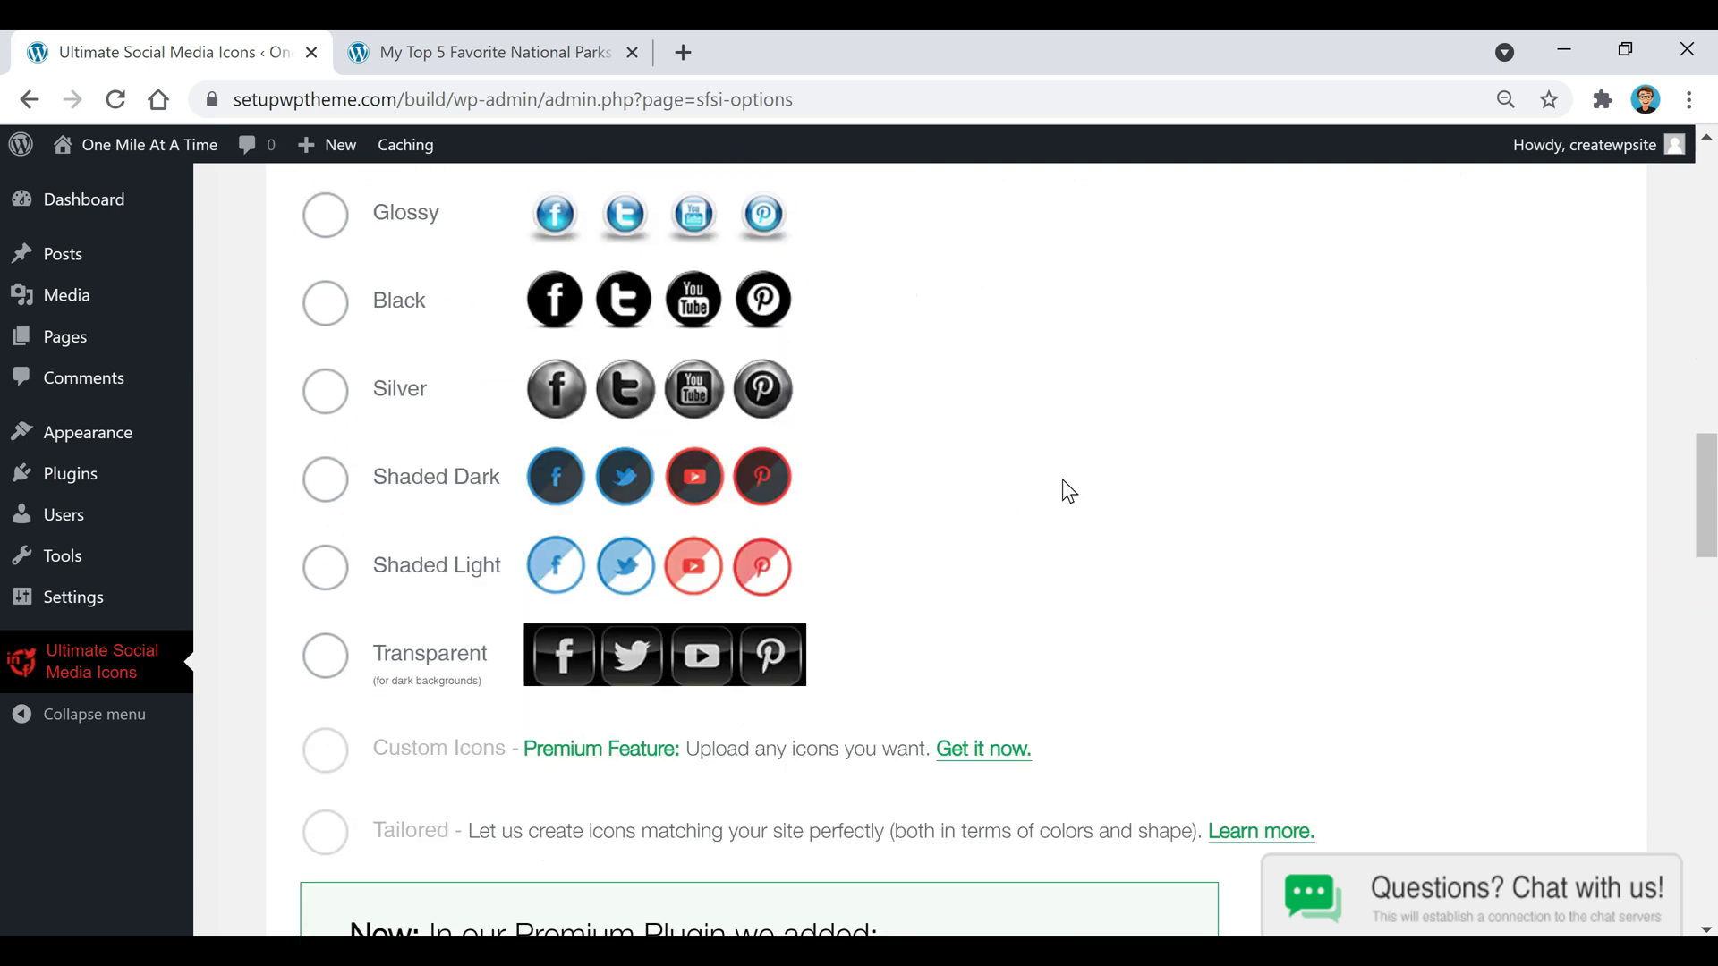
scroll(1061, 480, down, 8)
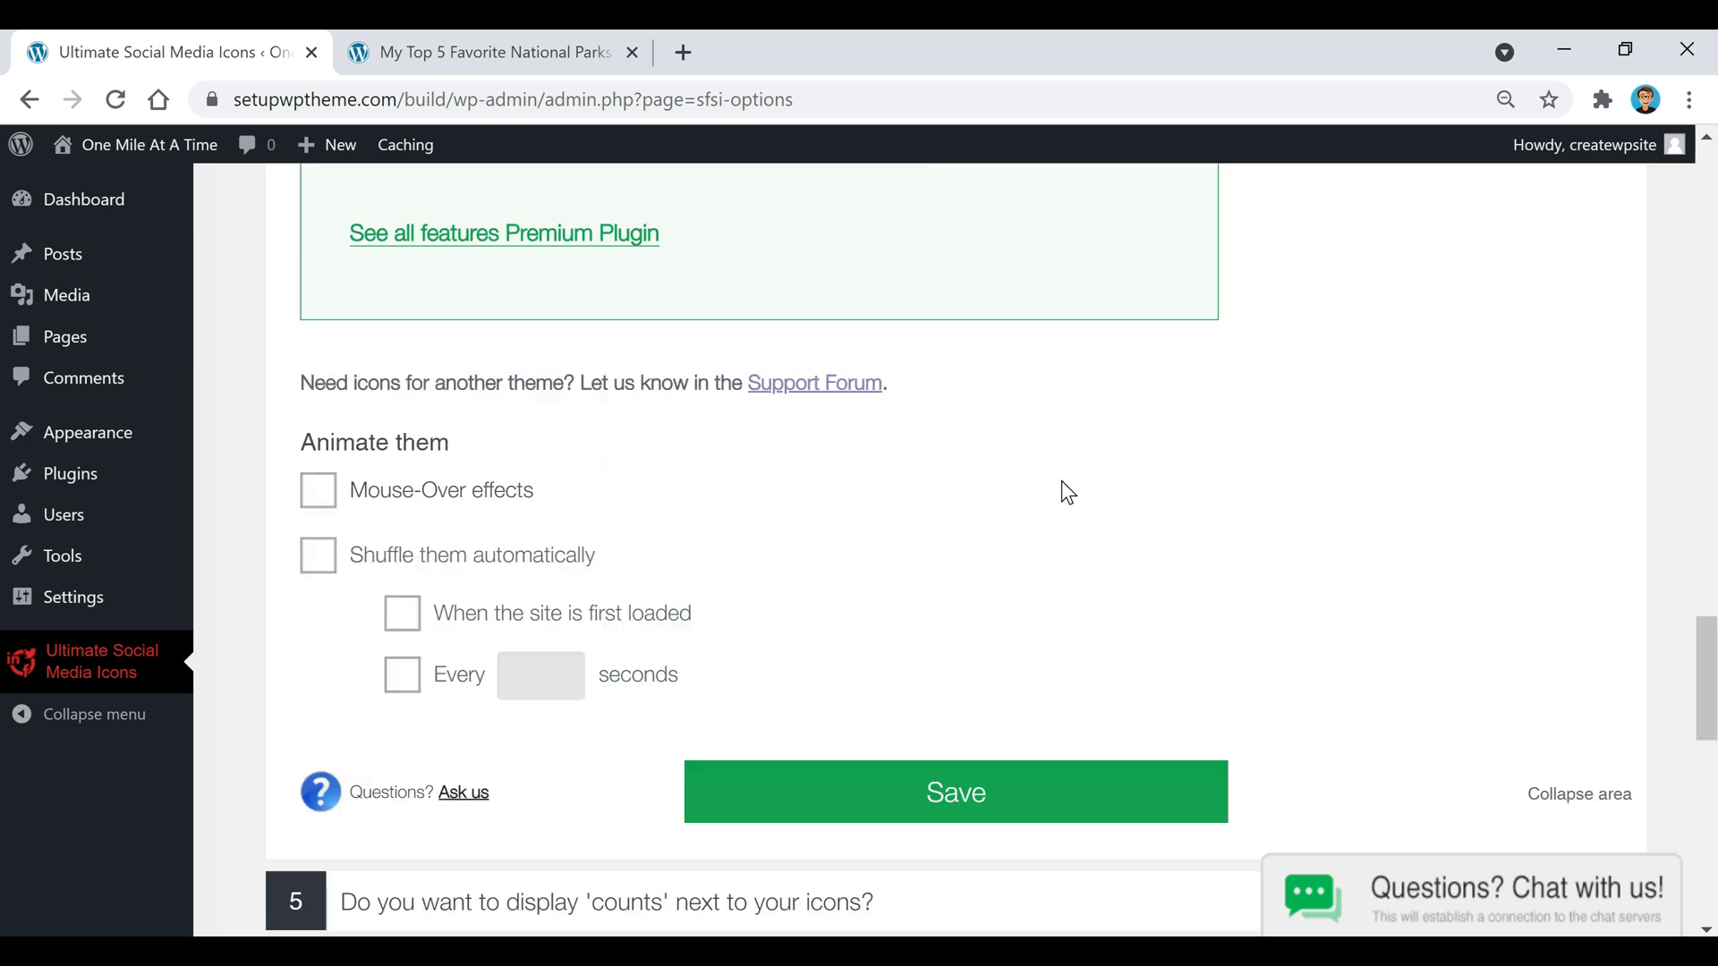
Enable Mouse-Over effects with the Fade In same-icon effect and save the design and animation settings.
click(313, 493)
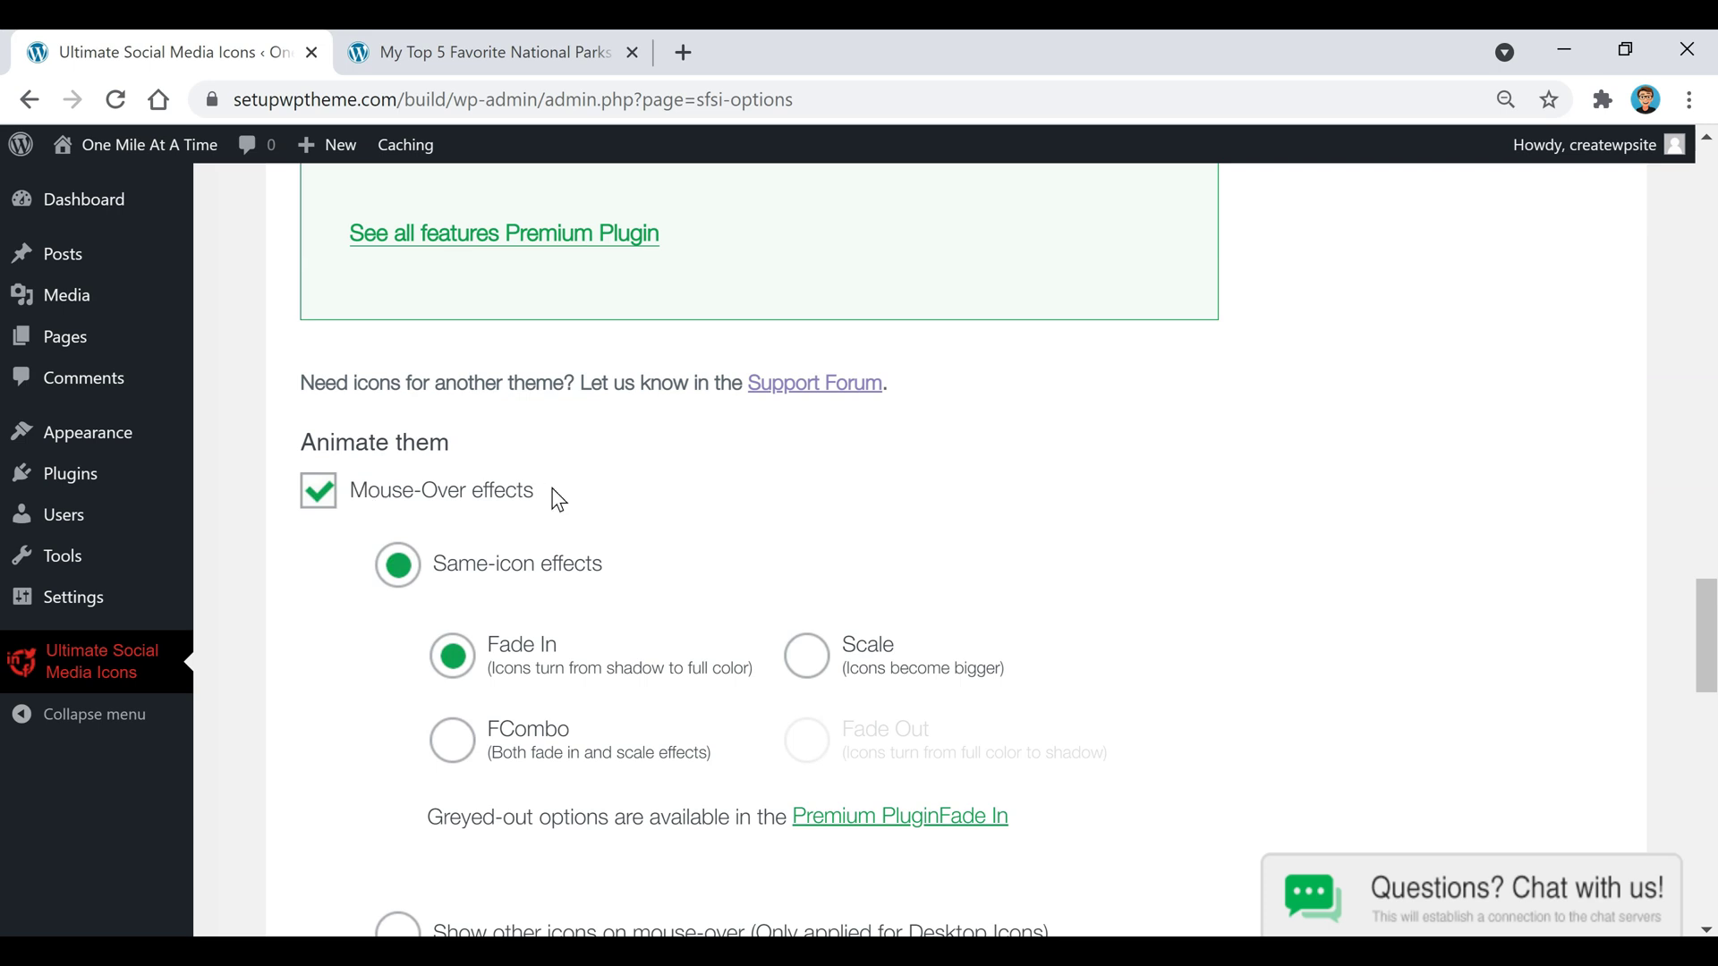
scroll(742, 488, down, 1)
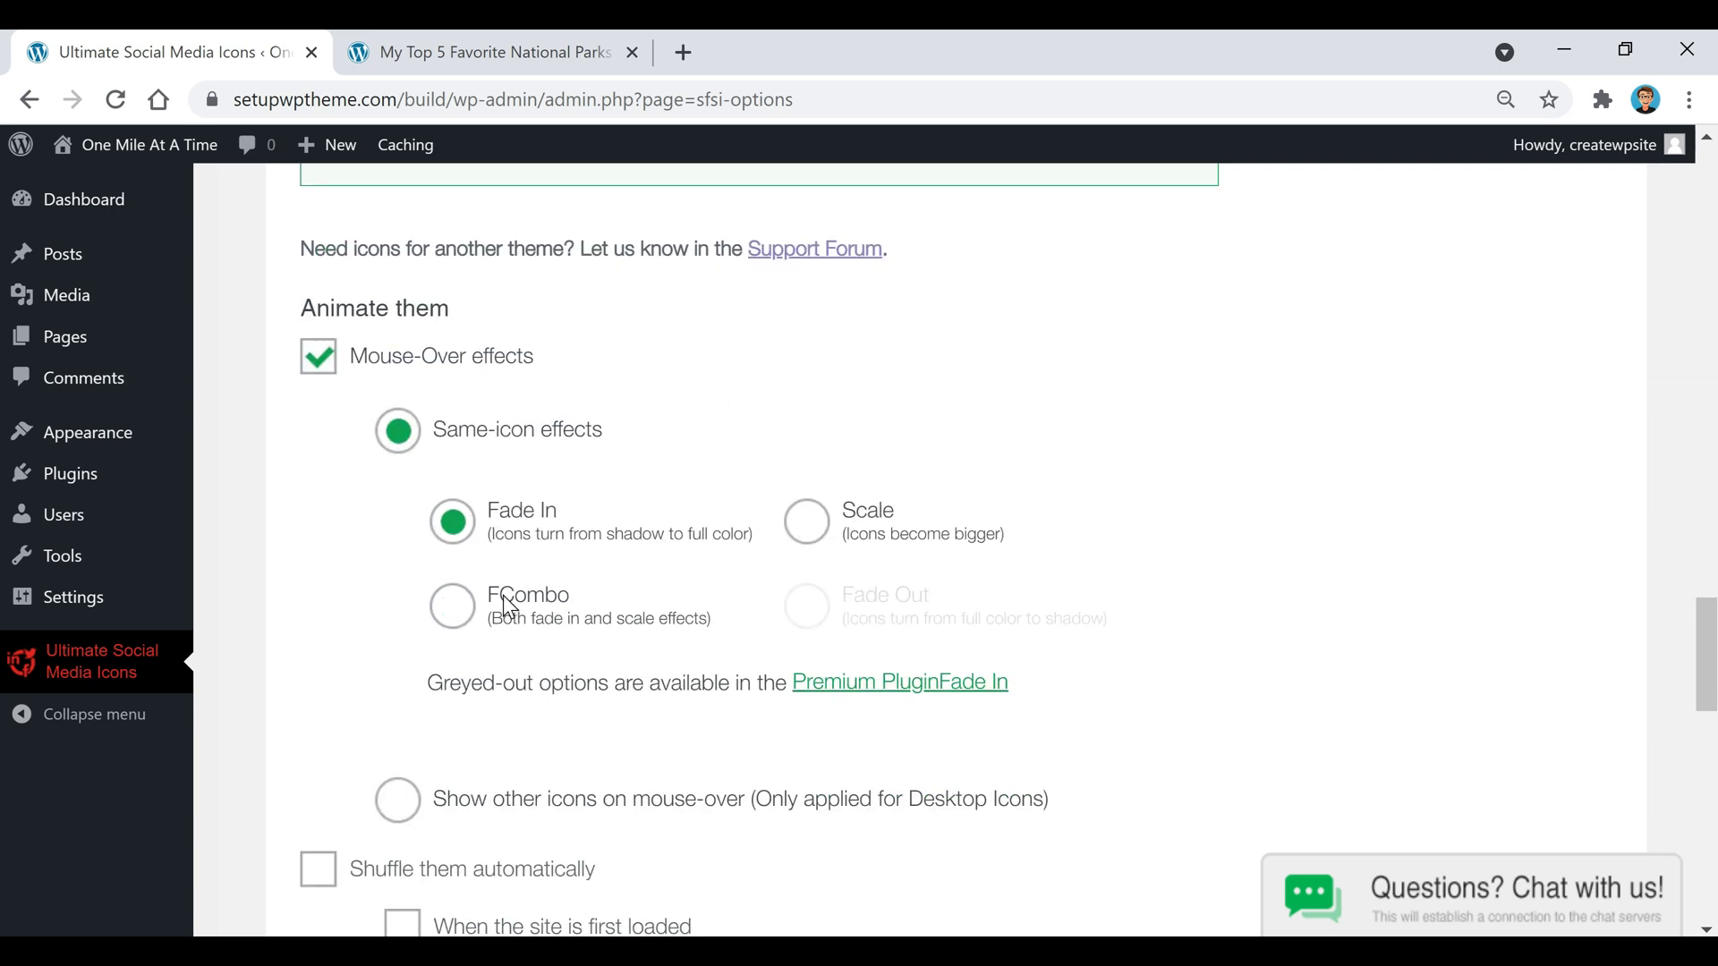
scroll(758, 383, down, 4)
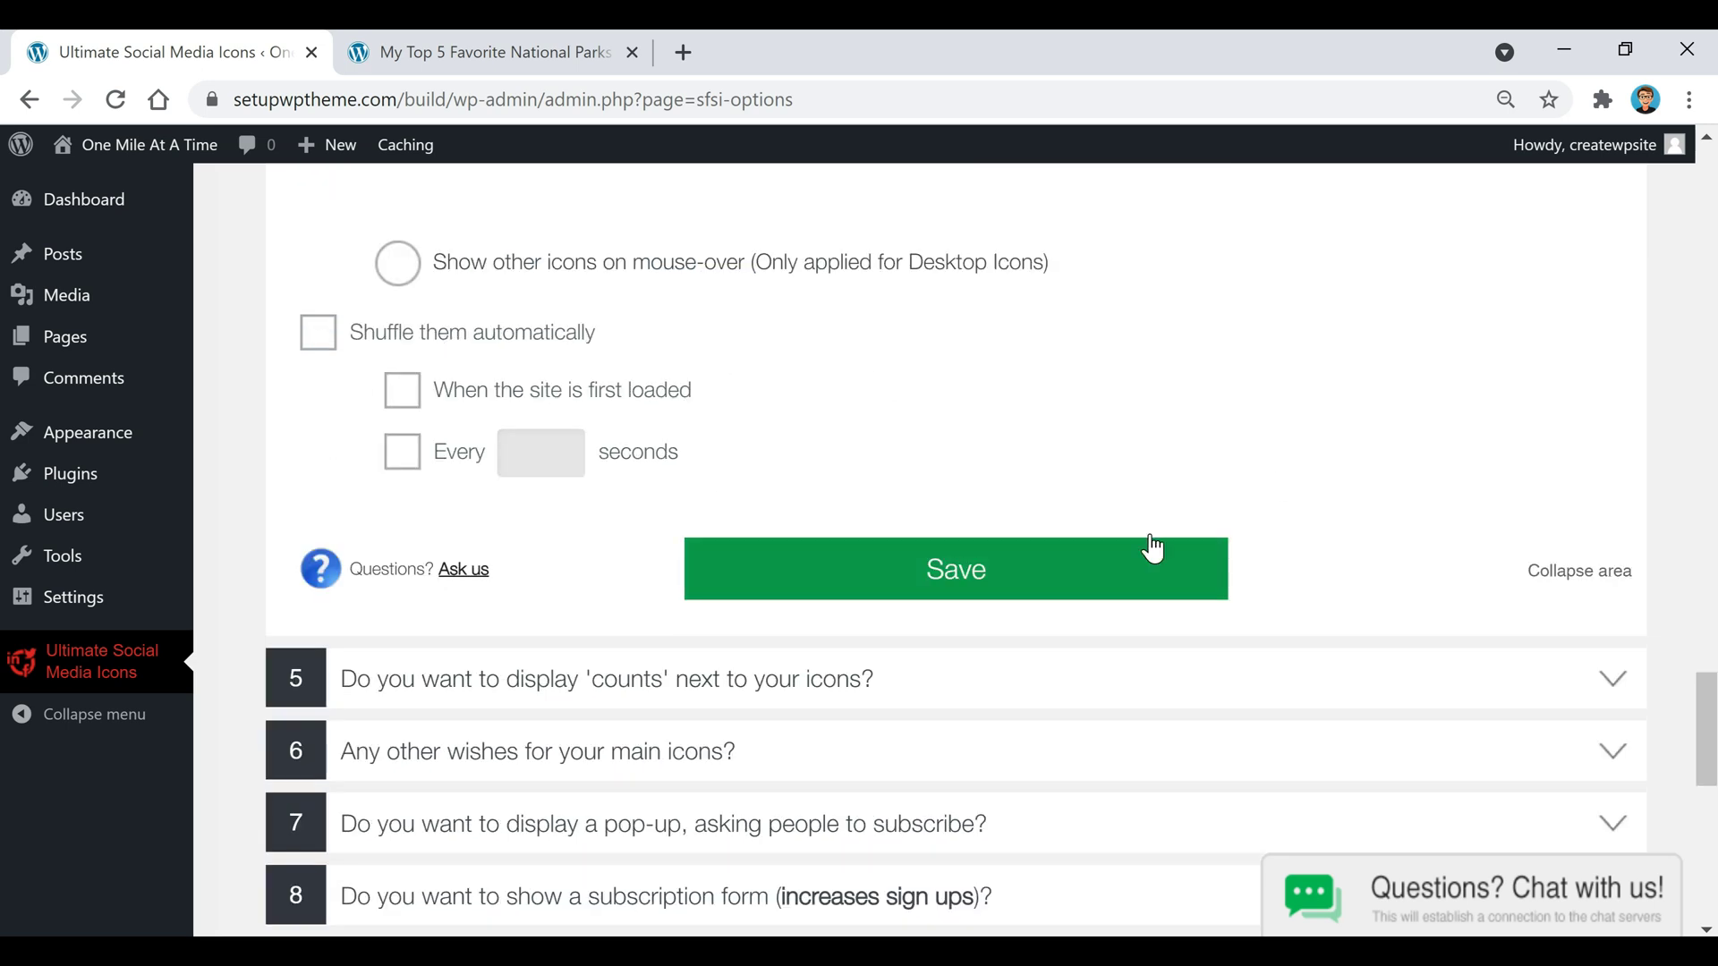
click(931, 596)
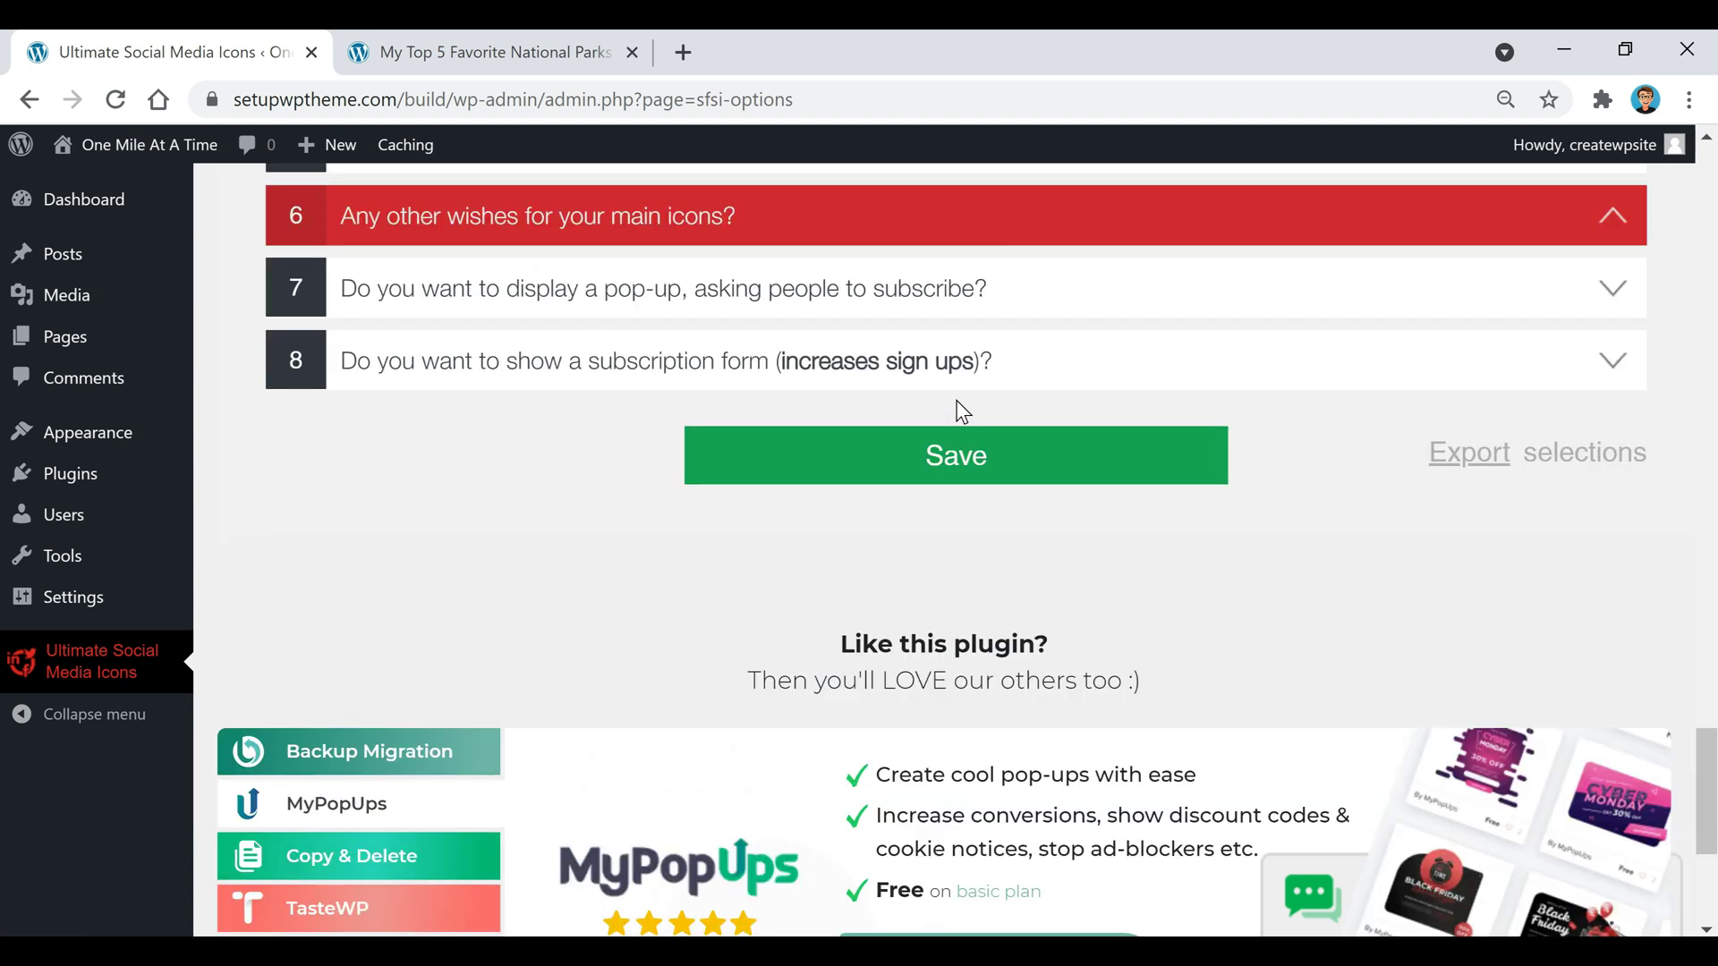
Turn on the display of counts next to the icons and review the count options for each social network.
scroll(537, 653, up, 2)
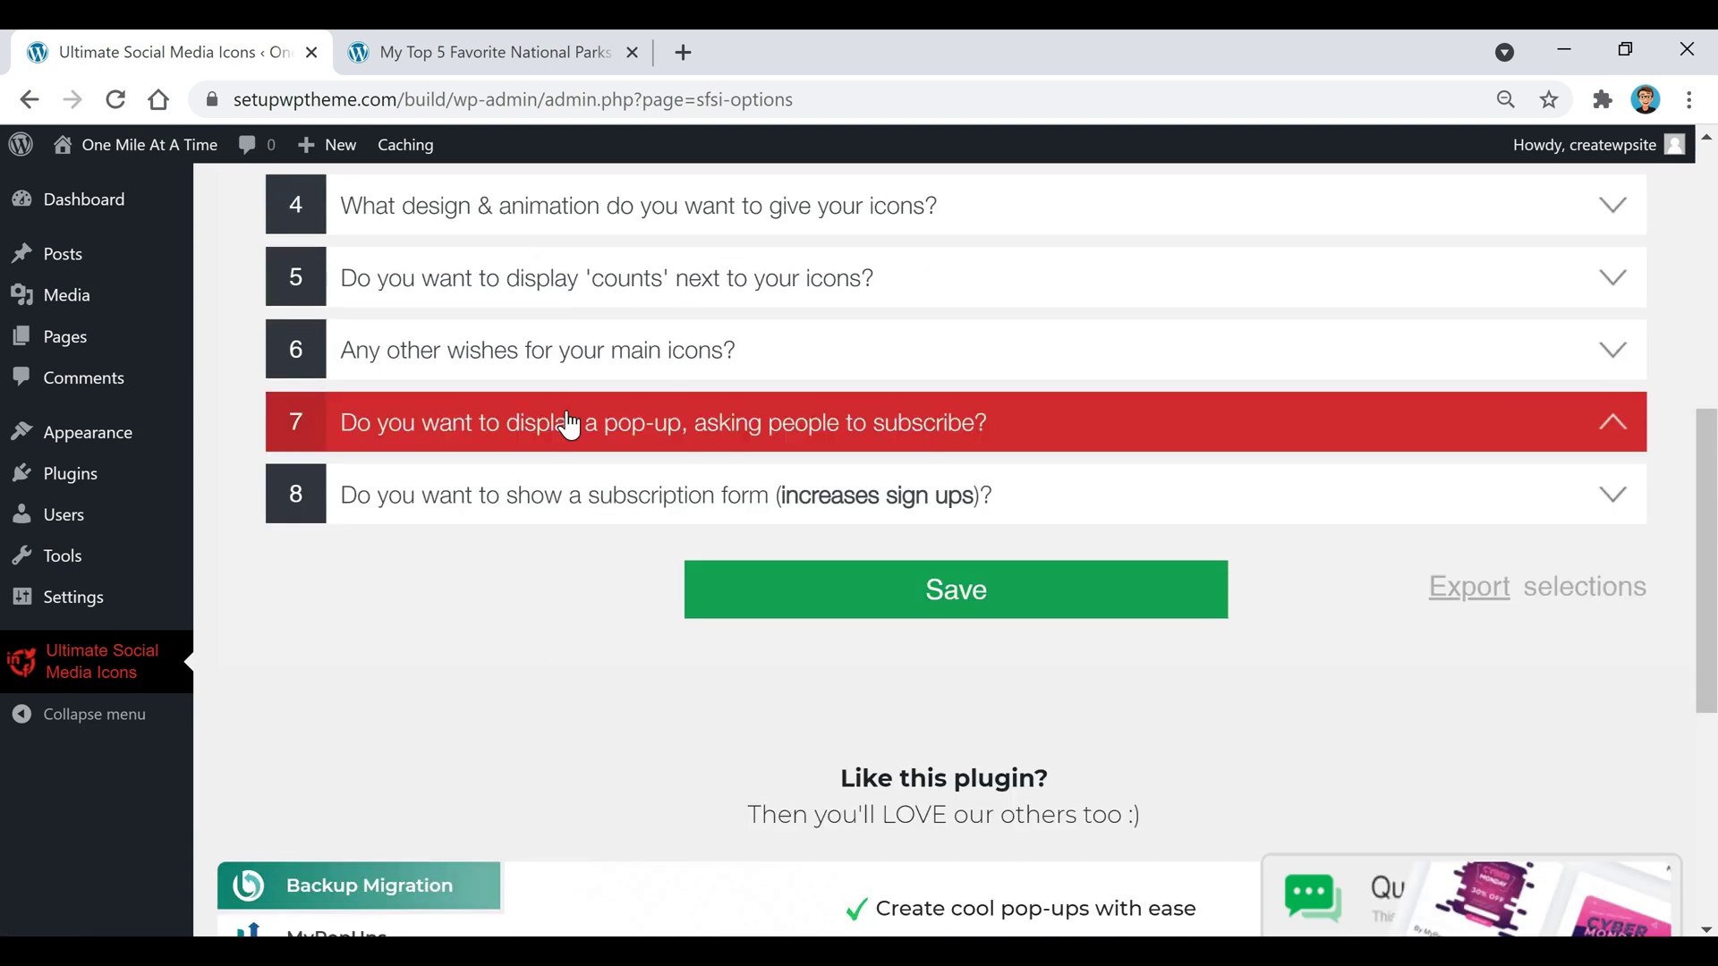
click(721, 291)
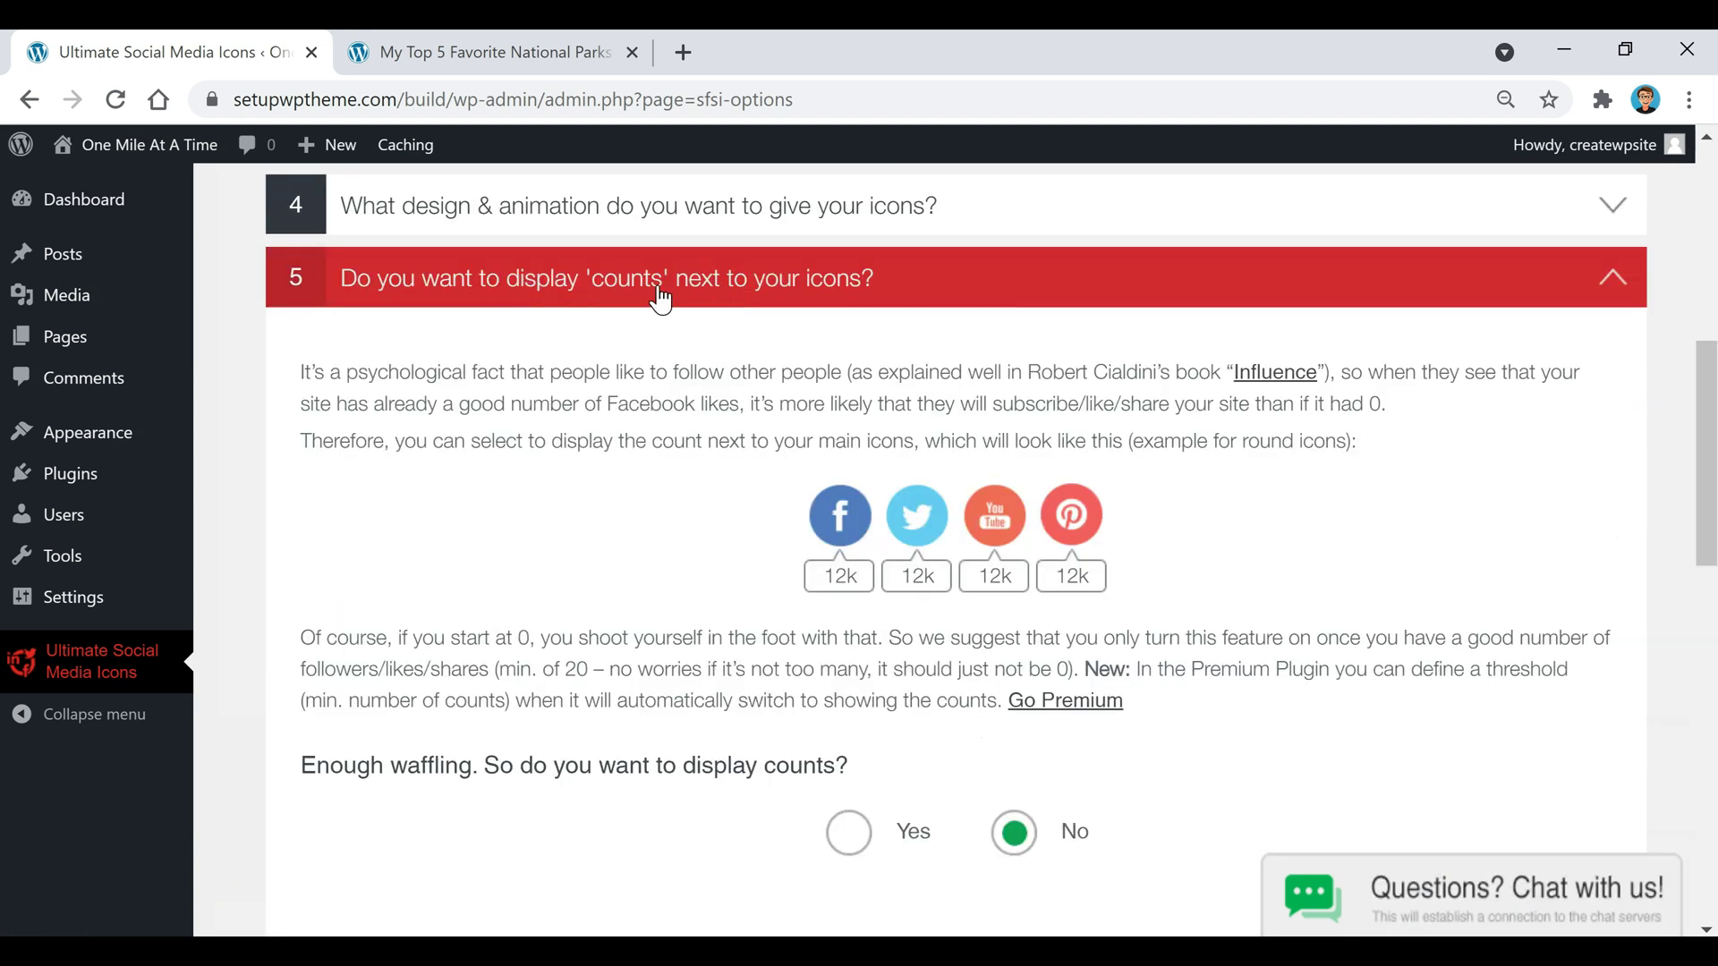
scroll(689, 448, down, 3)
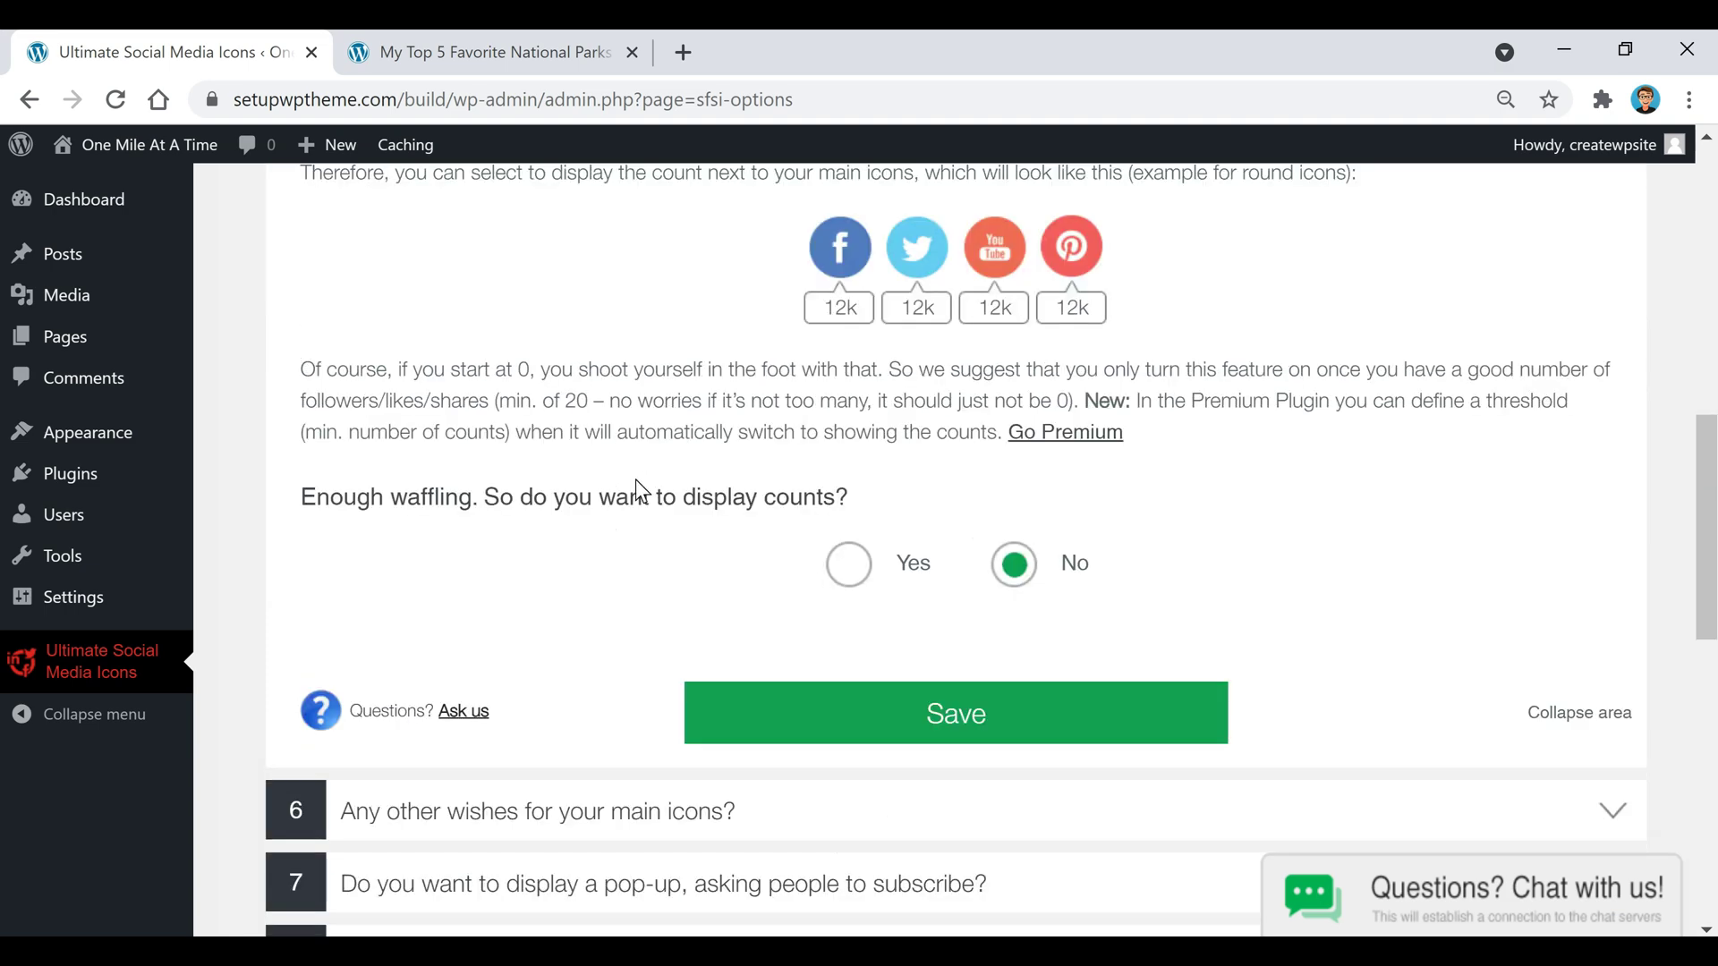
click(852, 566)
scroll(613, 485, down, 5)
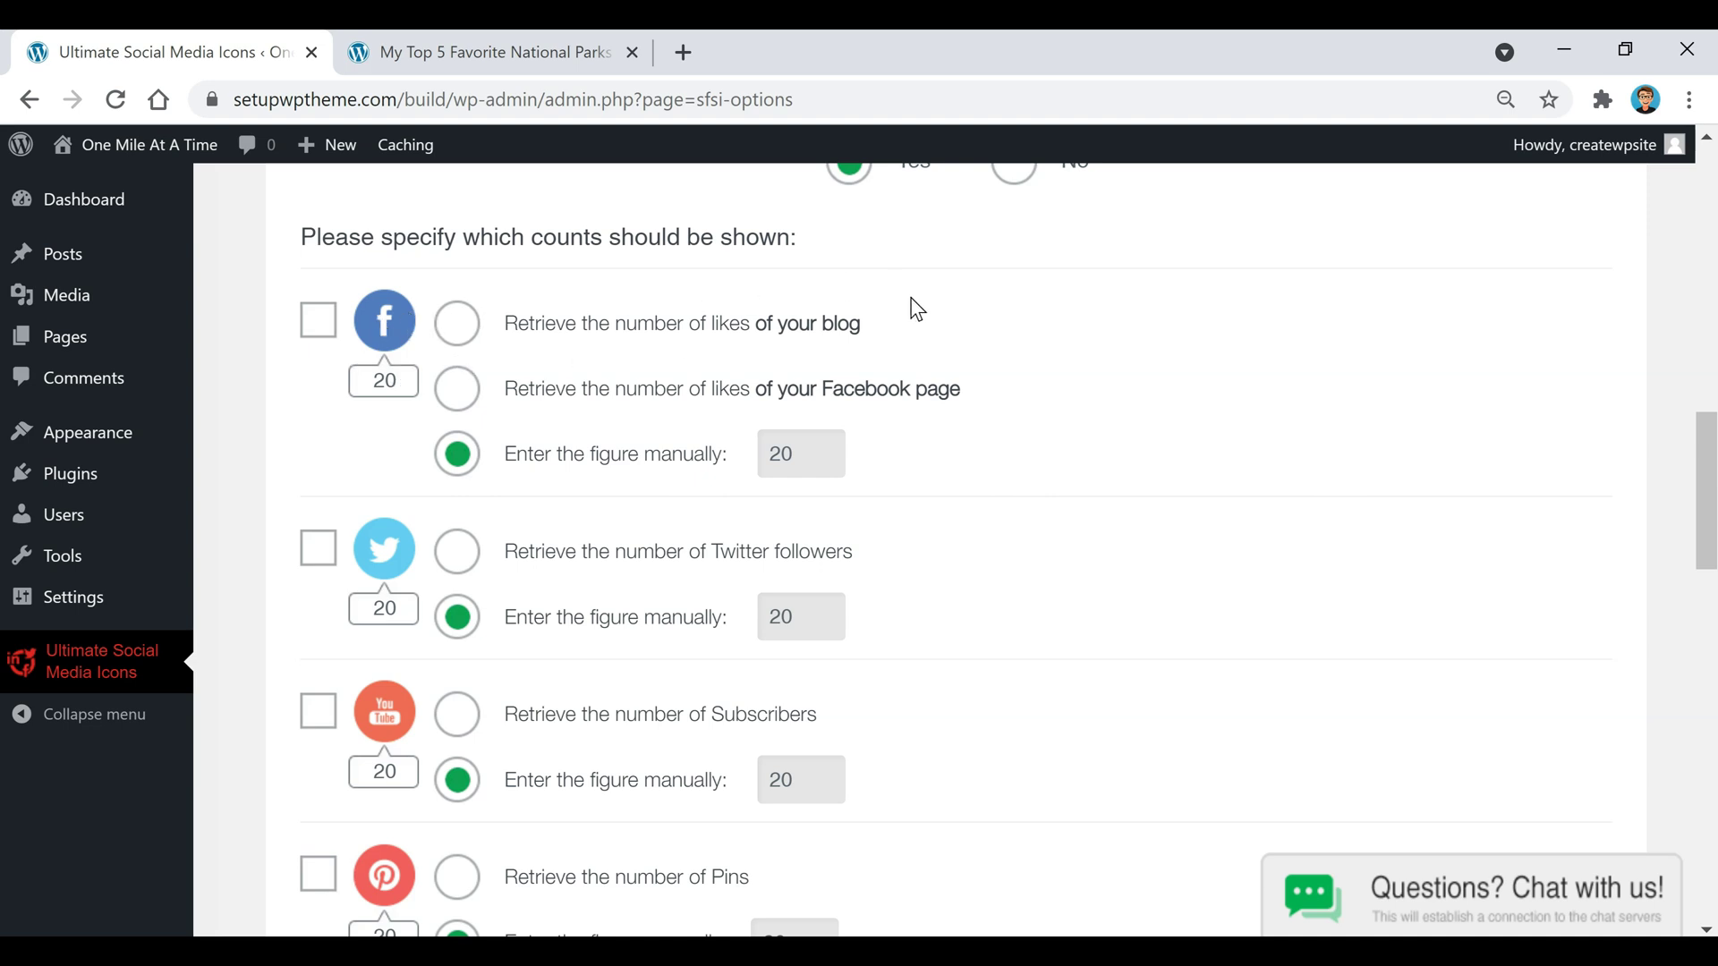
Review the options under other wishes for the main icons, save that section, and open the subscription pop-up section.
scroll(1000, 470, down, 12)
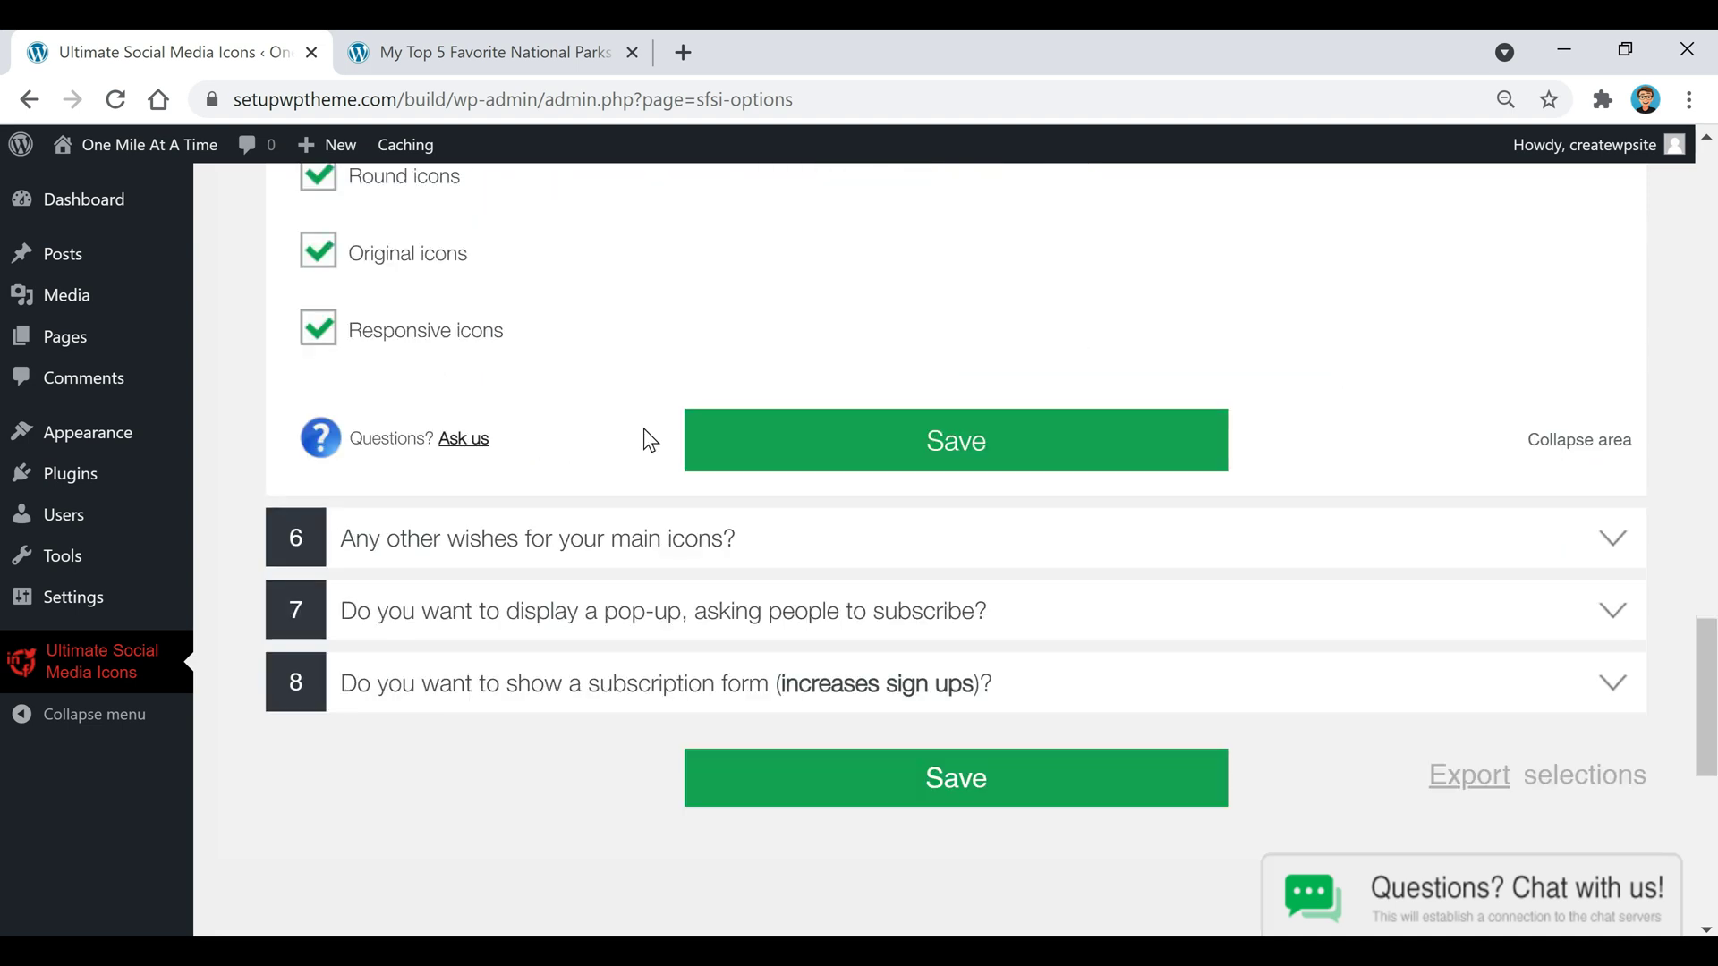
click(633, 537)
scroll(719, 666, down, 7)
scroll(716, 658, down, 6)
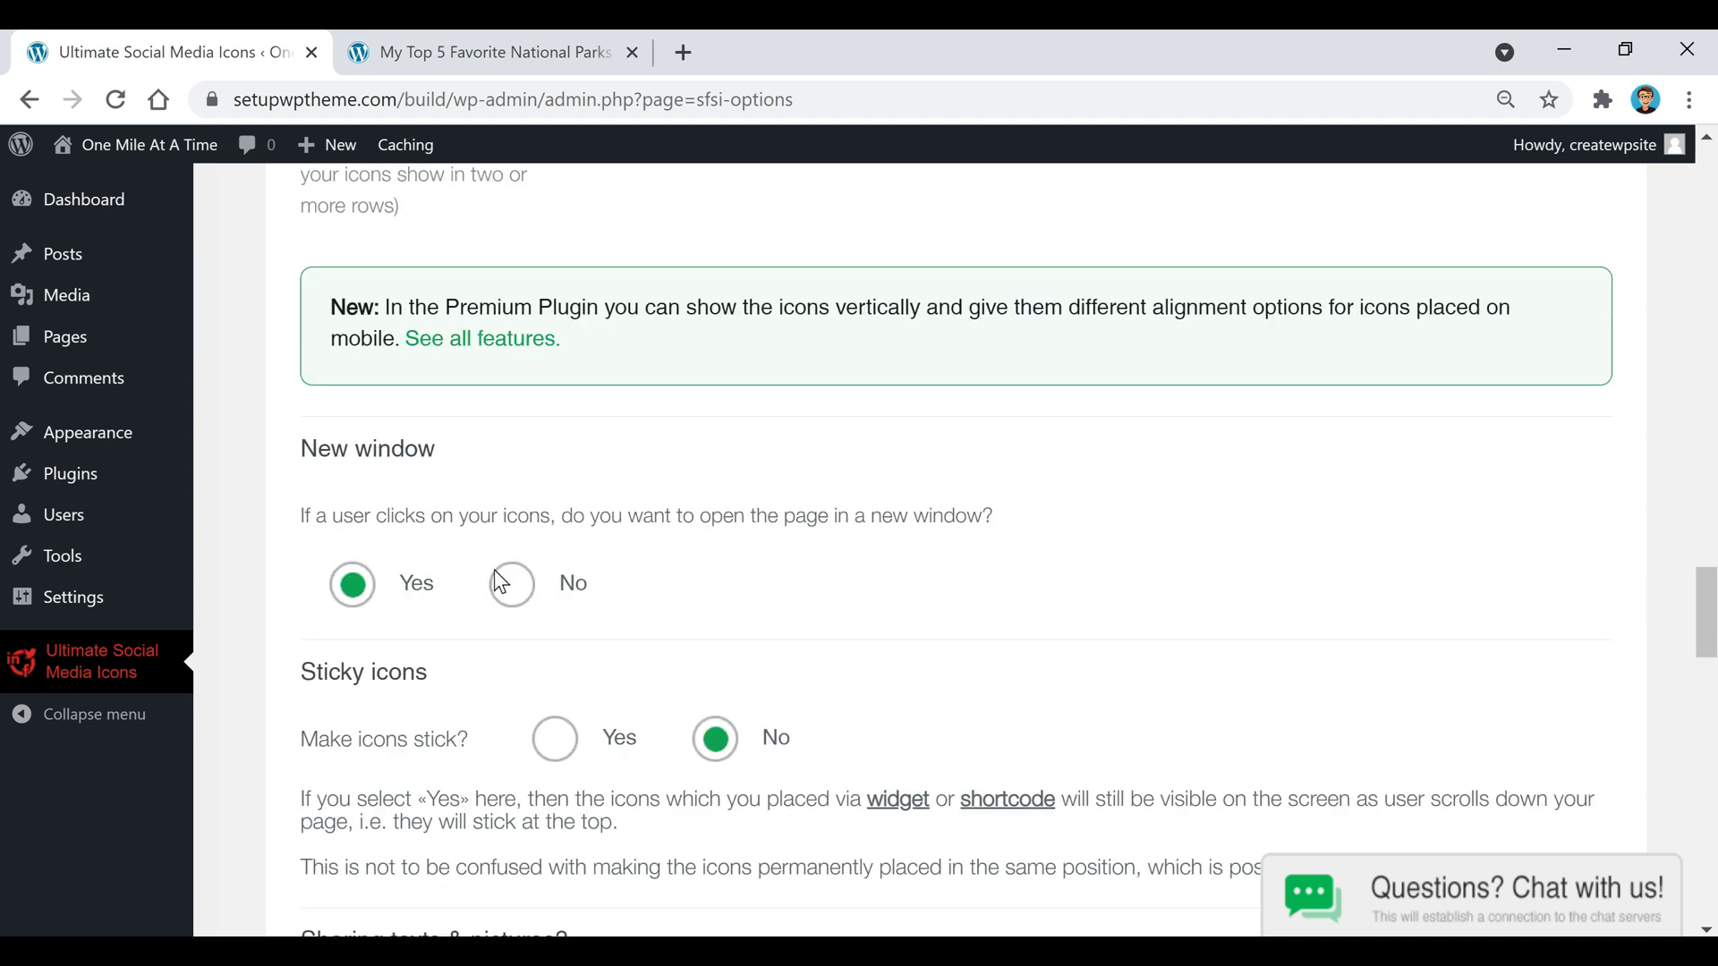
scroll(922, 612, down, 1)
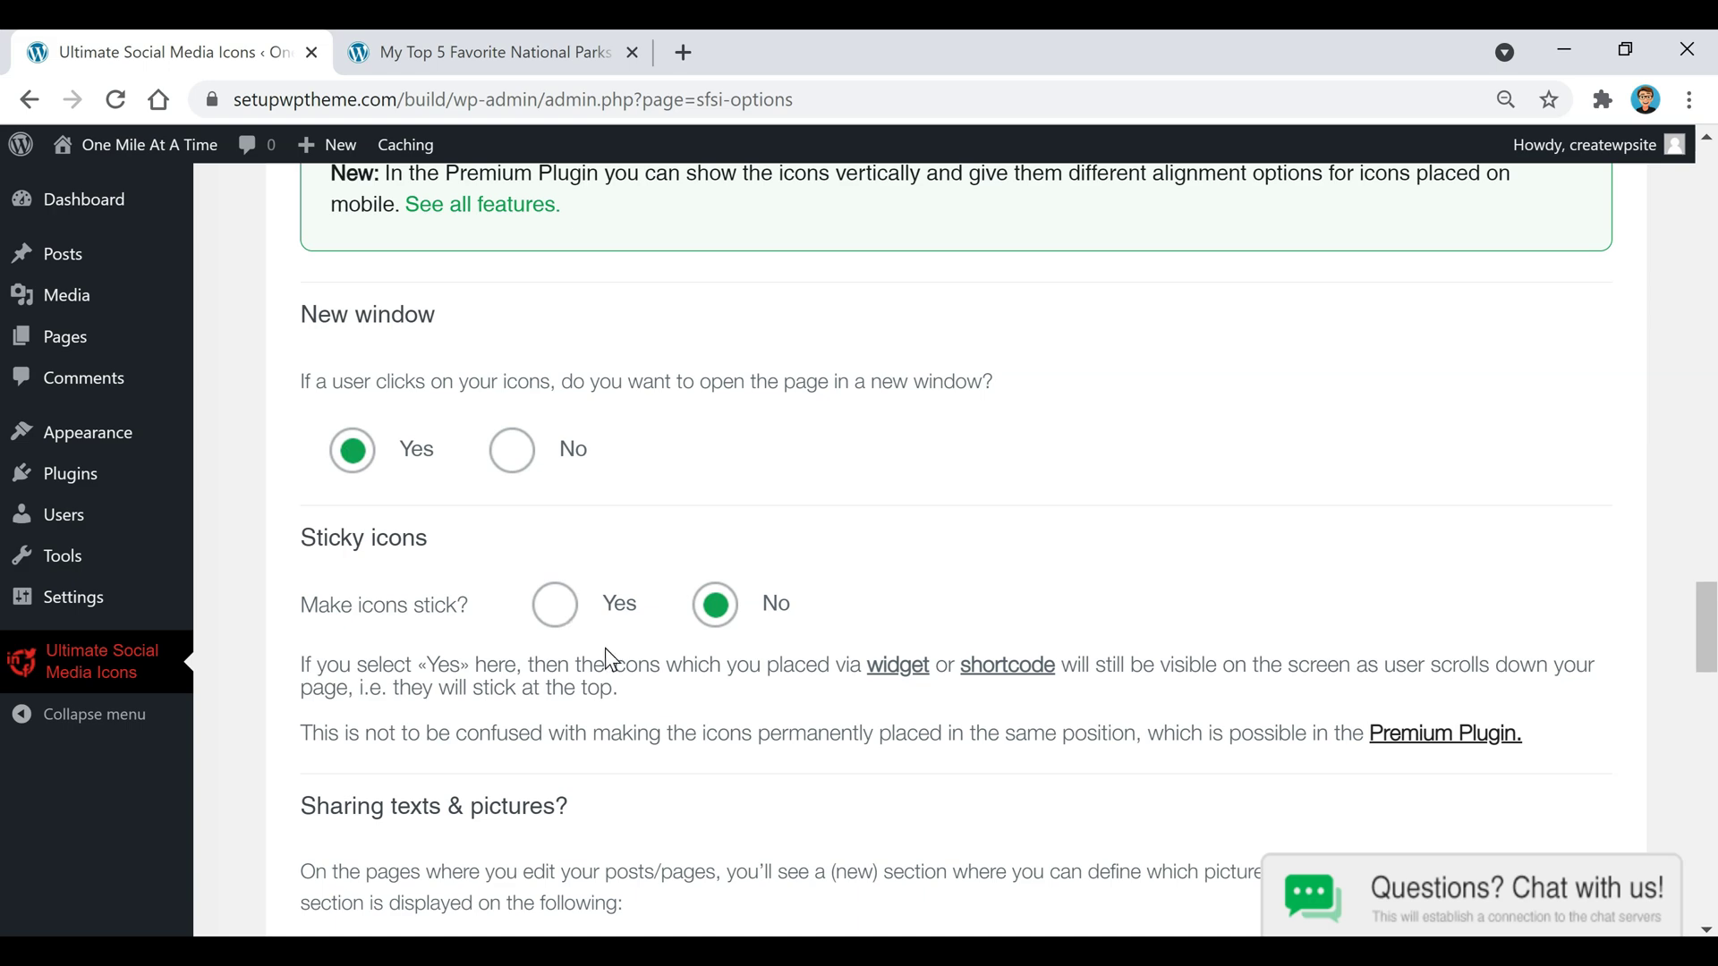
scroll(609, 658, down, 2)
scroll(614, 671, down, 8)
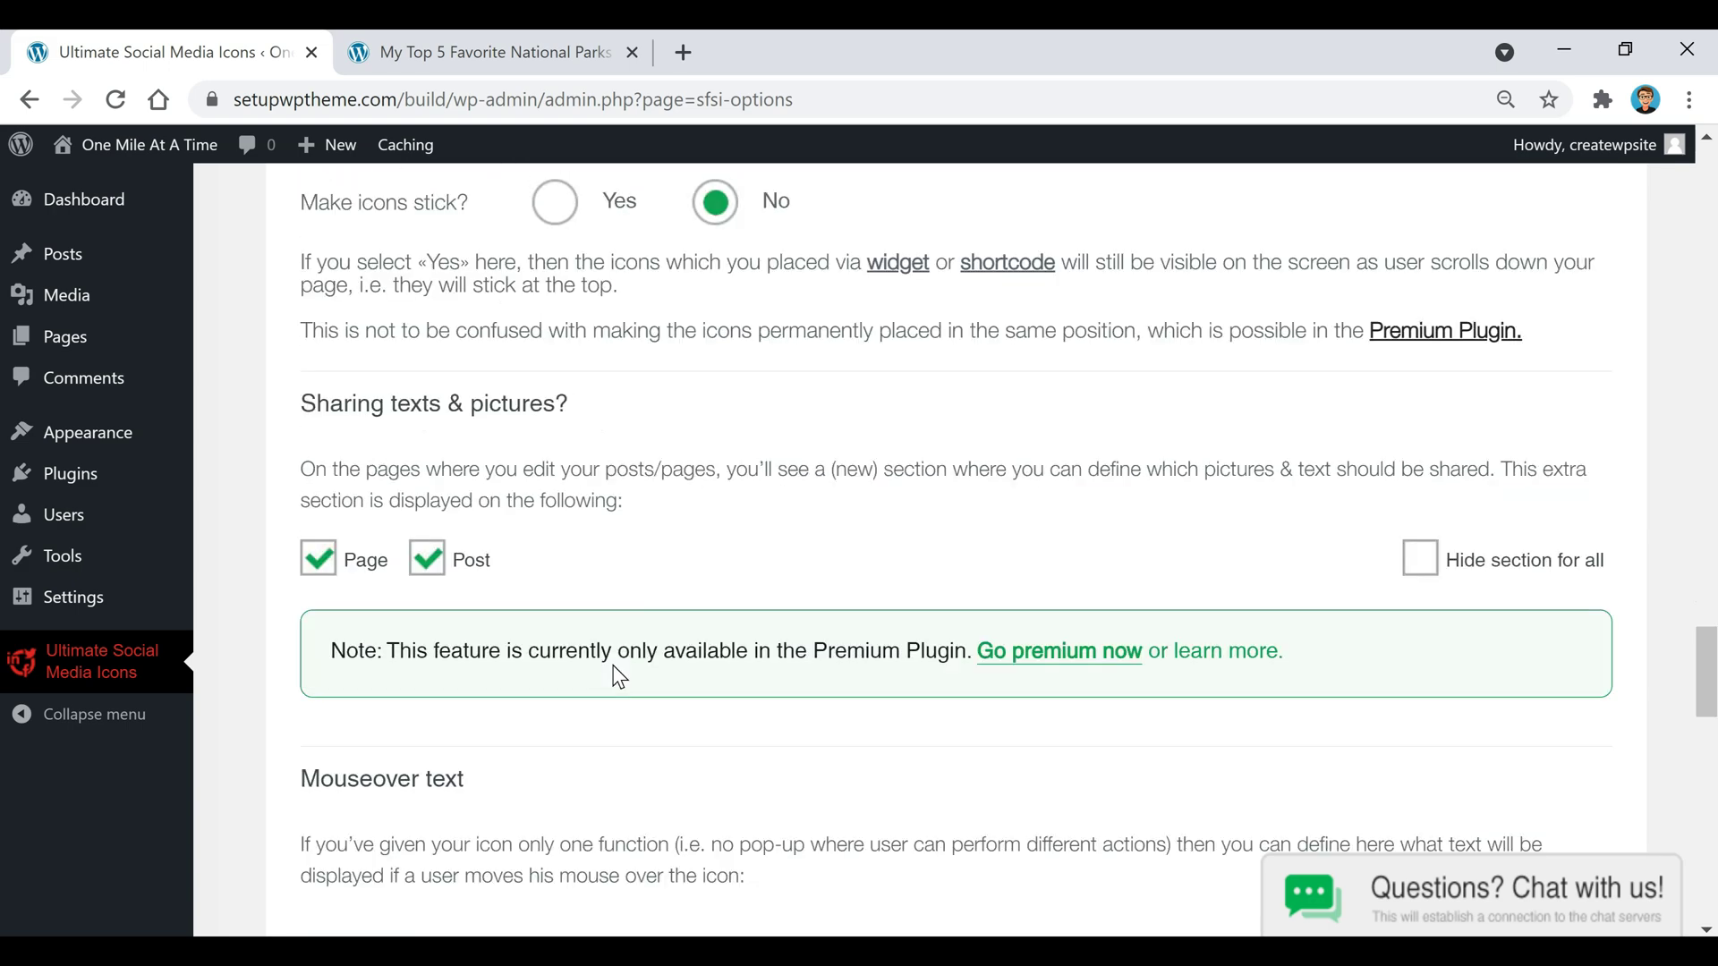
click(1033, 656)
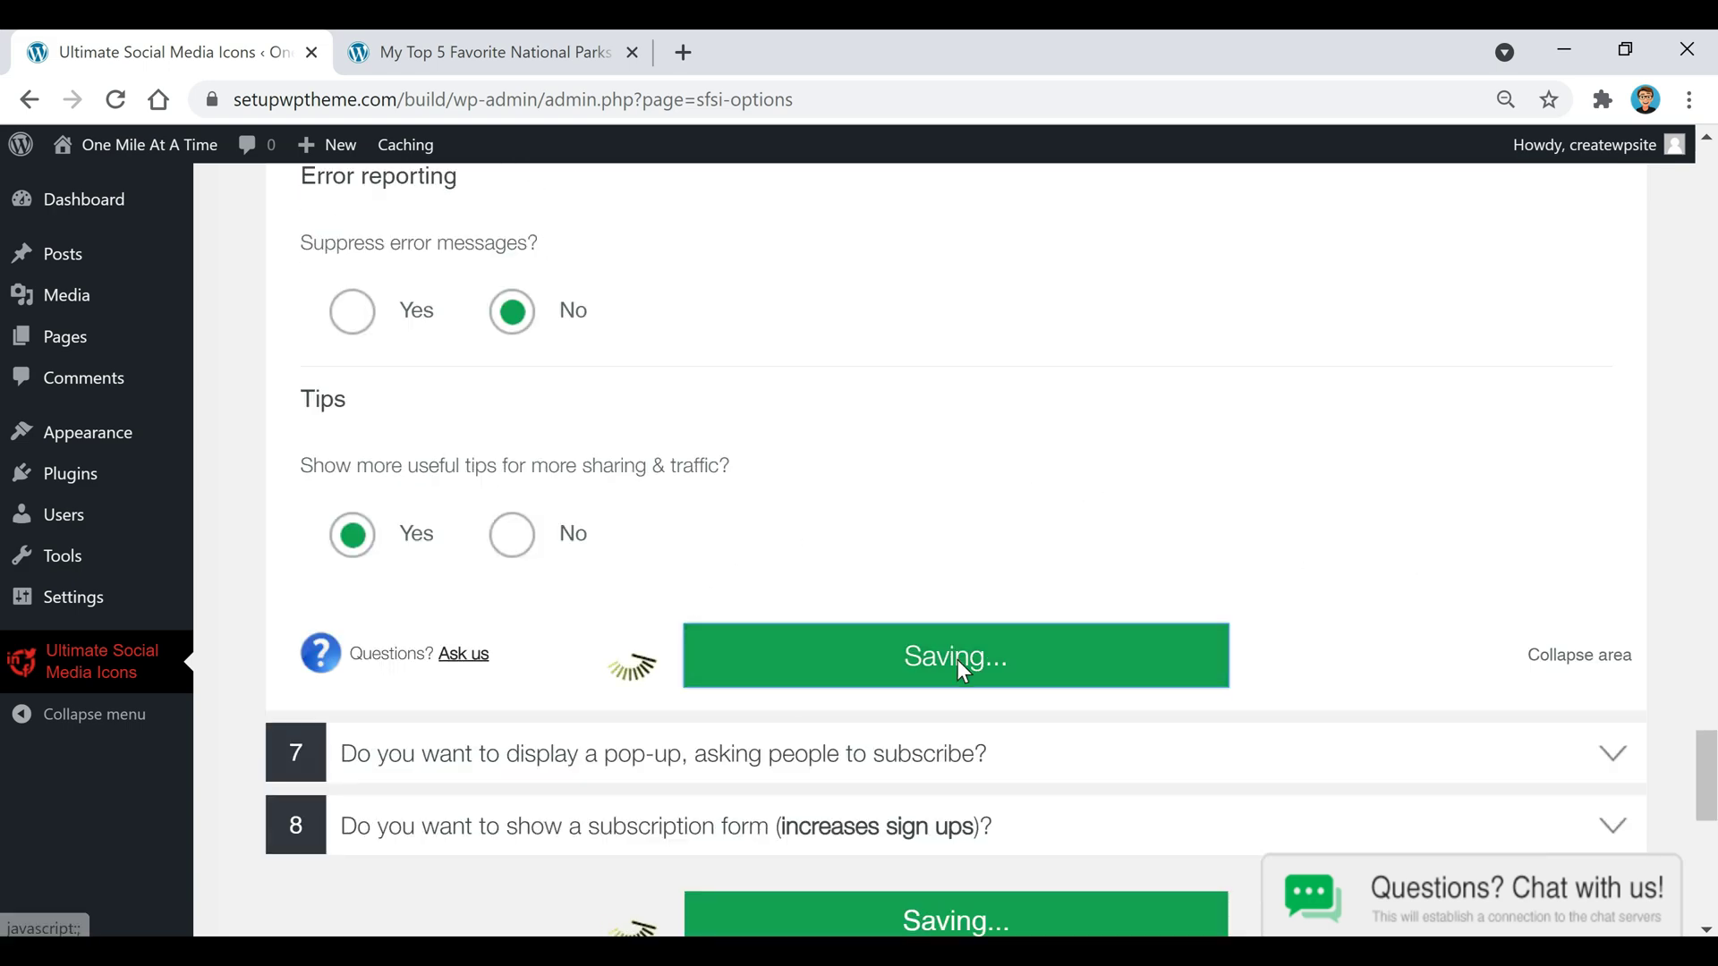
scroll(505, 623, up, 6)
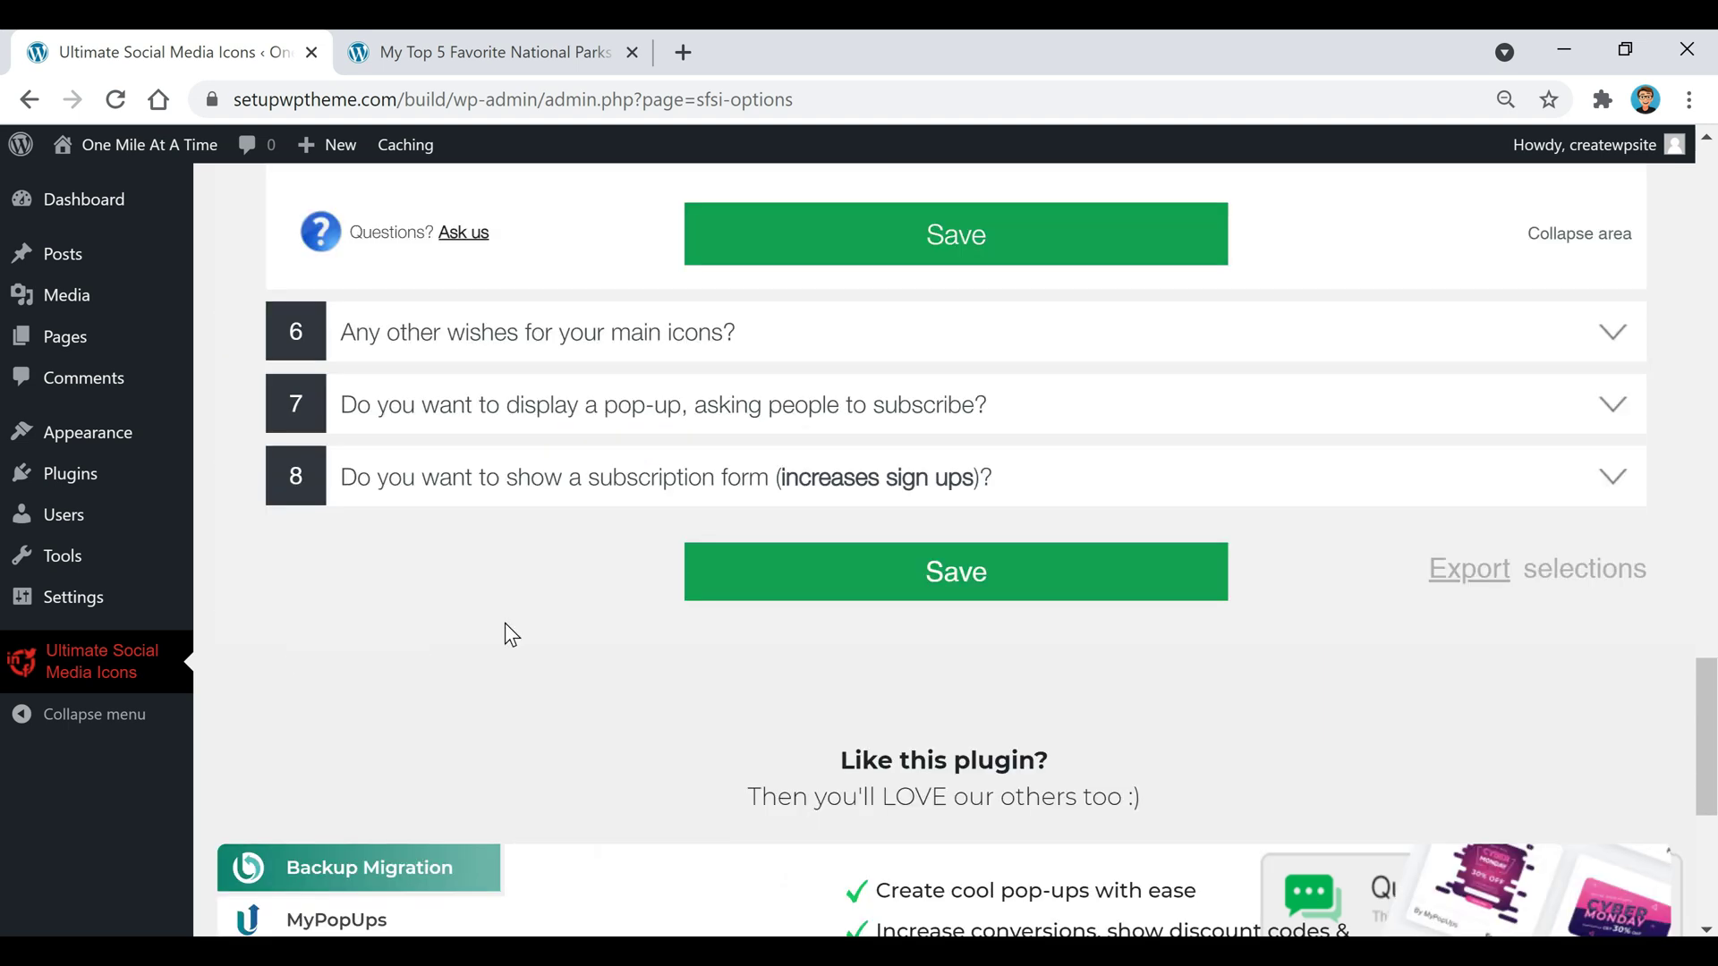
click(639, 405)
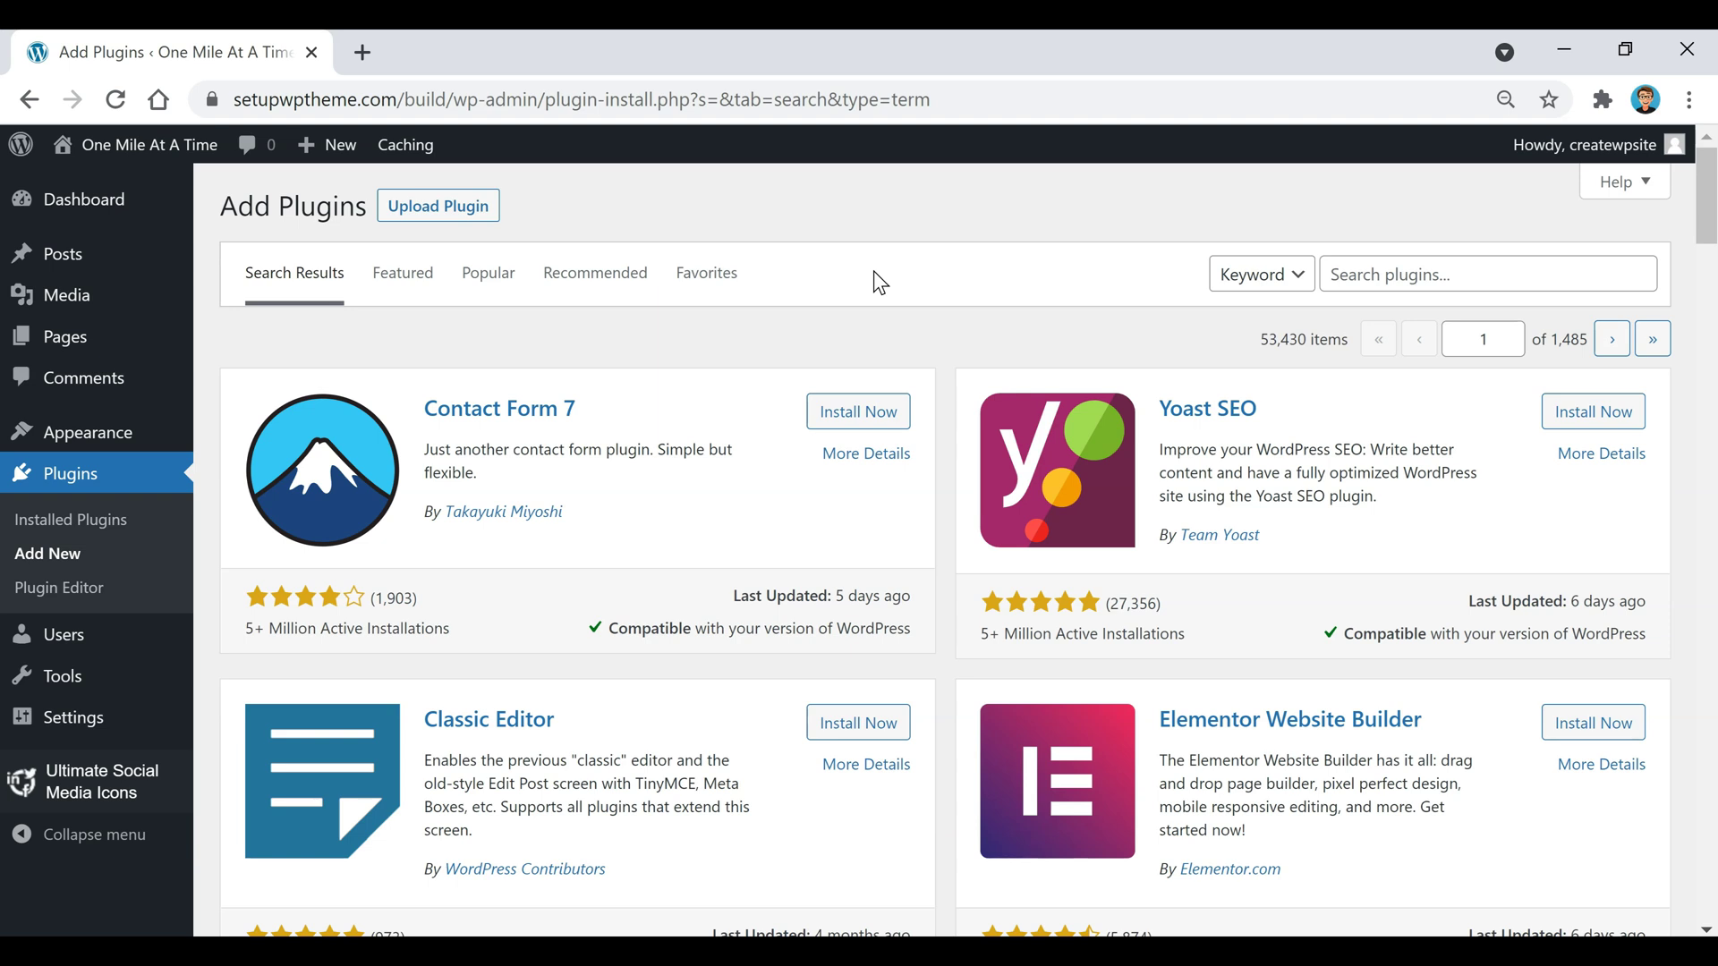
Search the plugin directory for "add to any", then install and activate AddToAny Share Buttons.
click(1501, 276)
text(add to any)
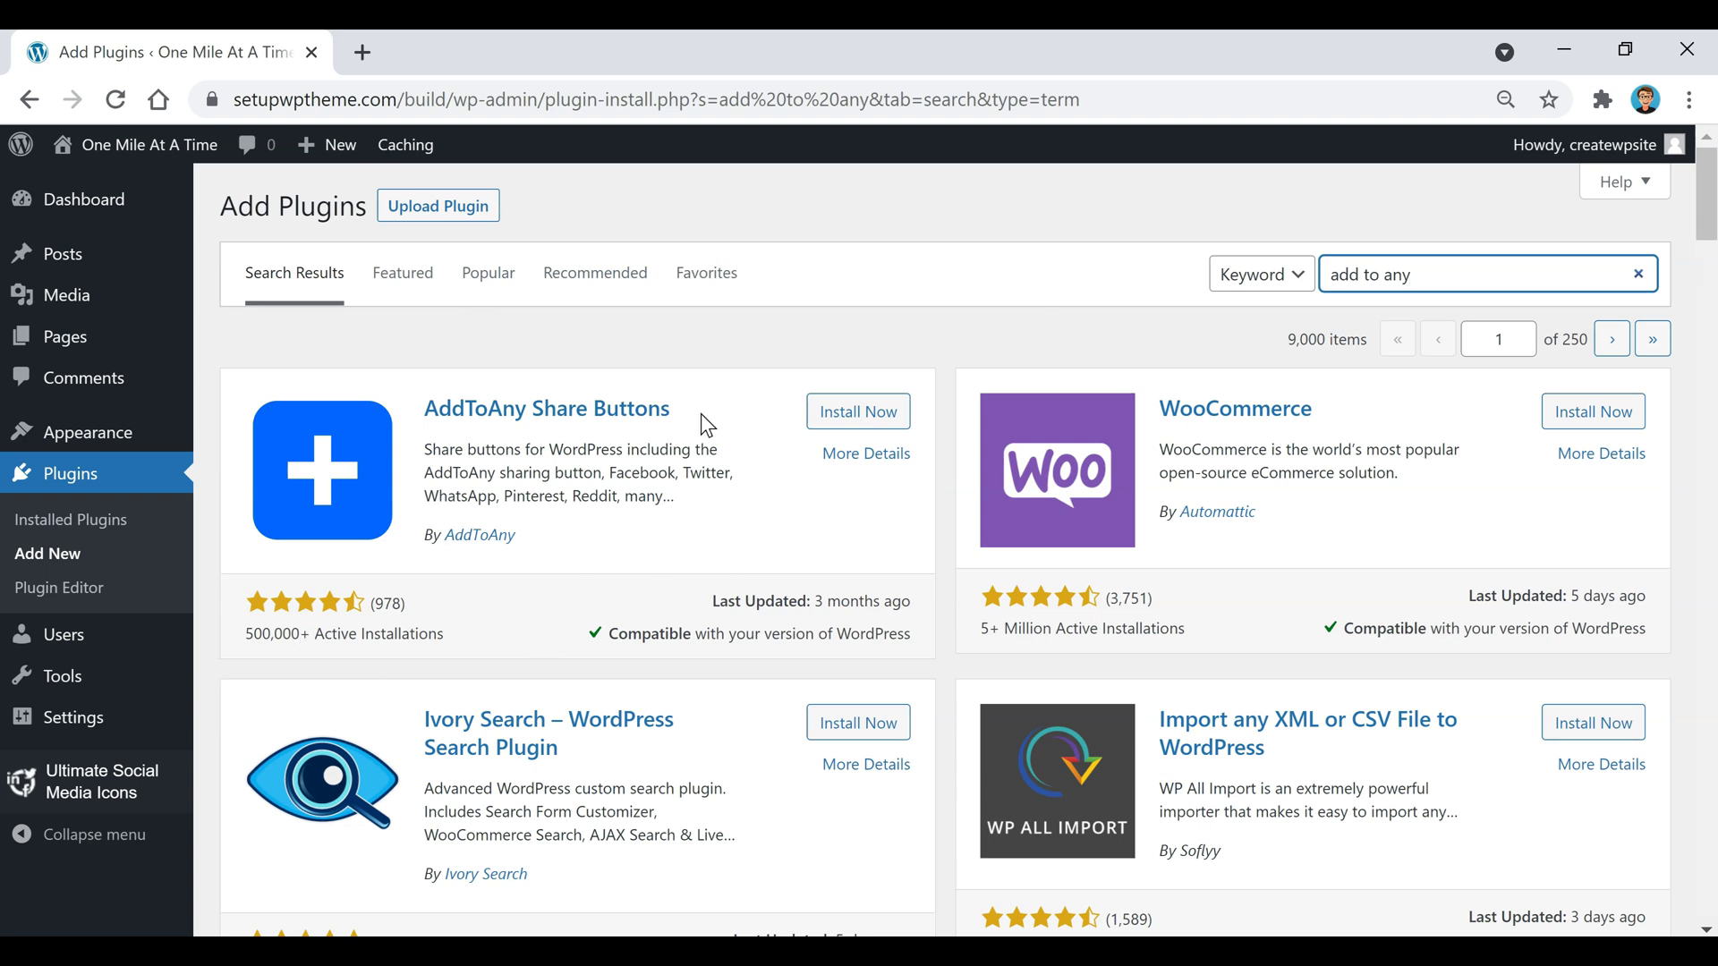
click(846, 421)
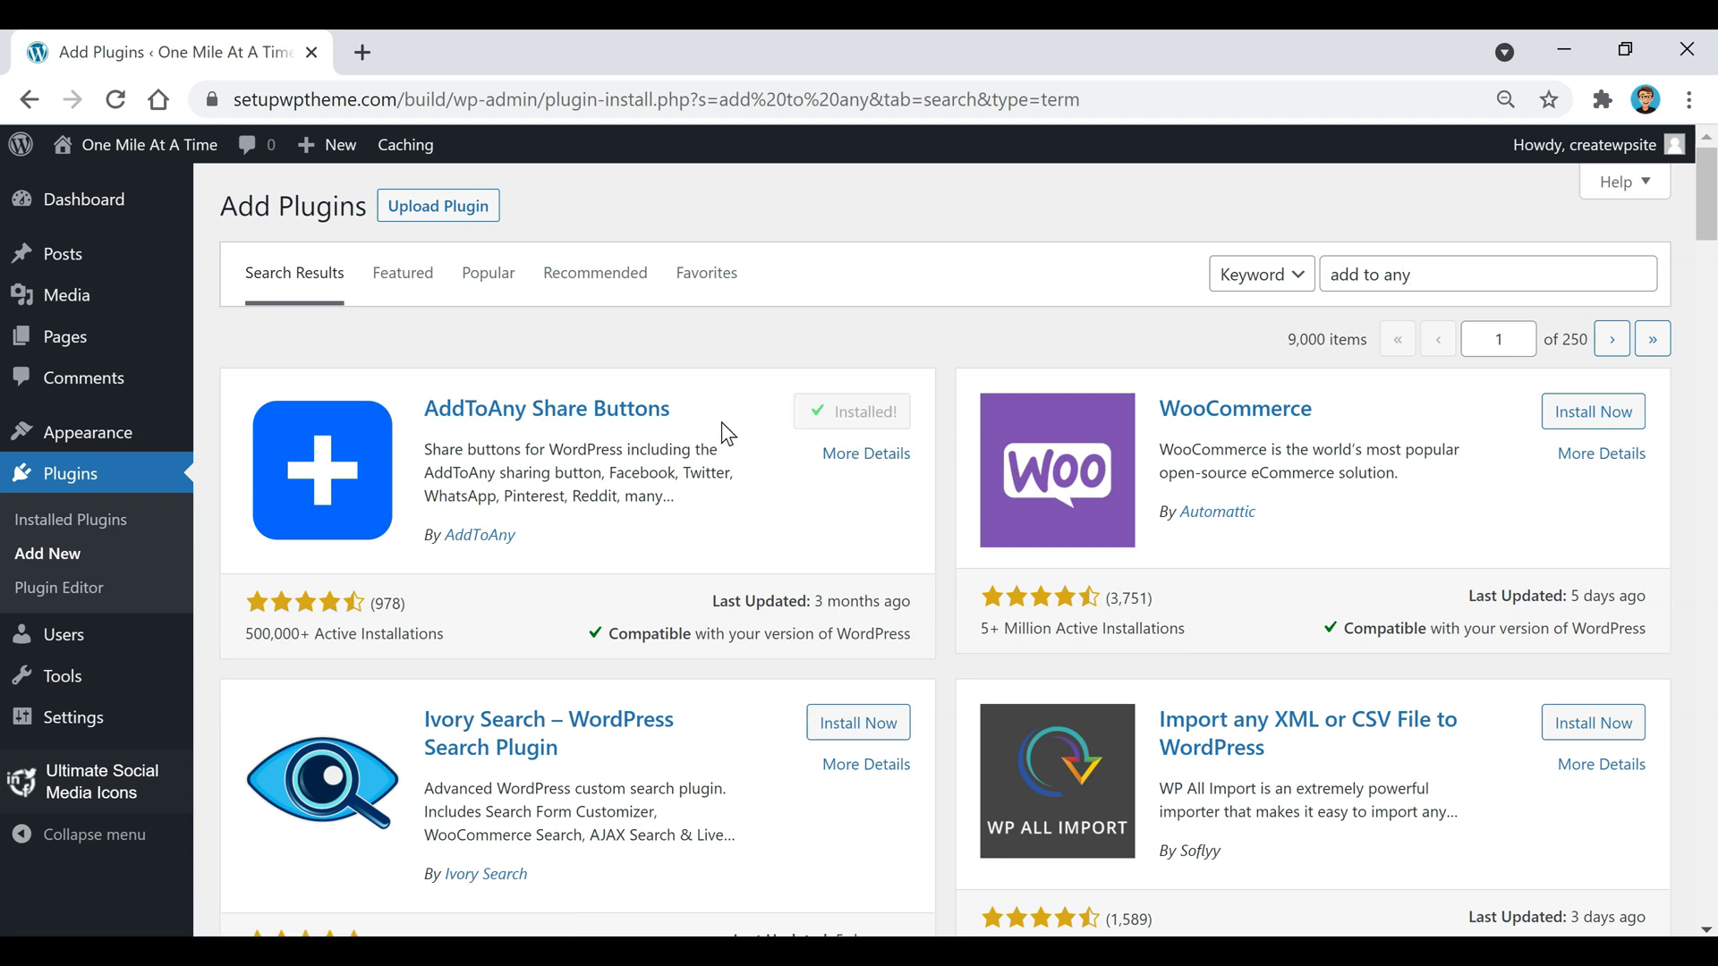
click(894, 414)
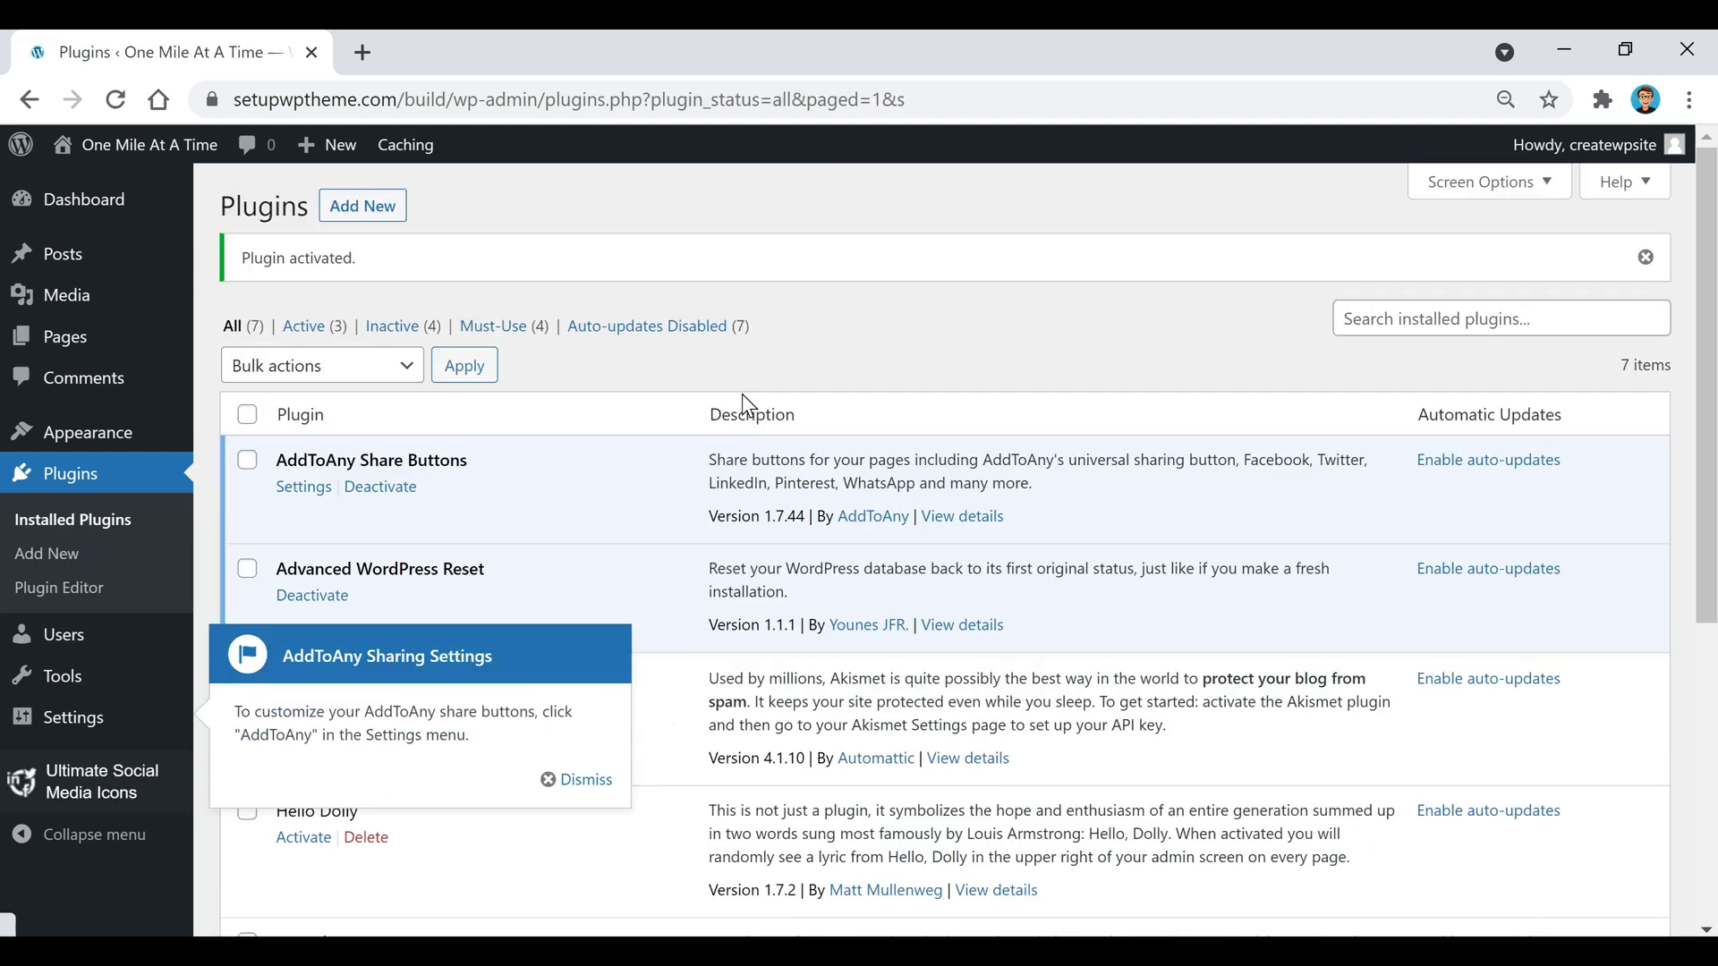
Deactivate the Social Media and Share Icons (Ultimate Social Media) plugin and open the AddToAny share settings.
scroll(658, 766, down, 5)
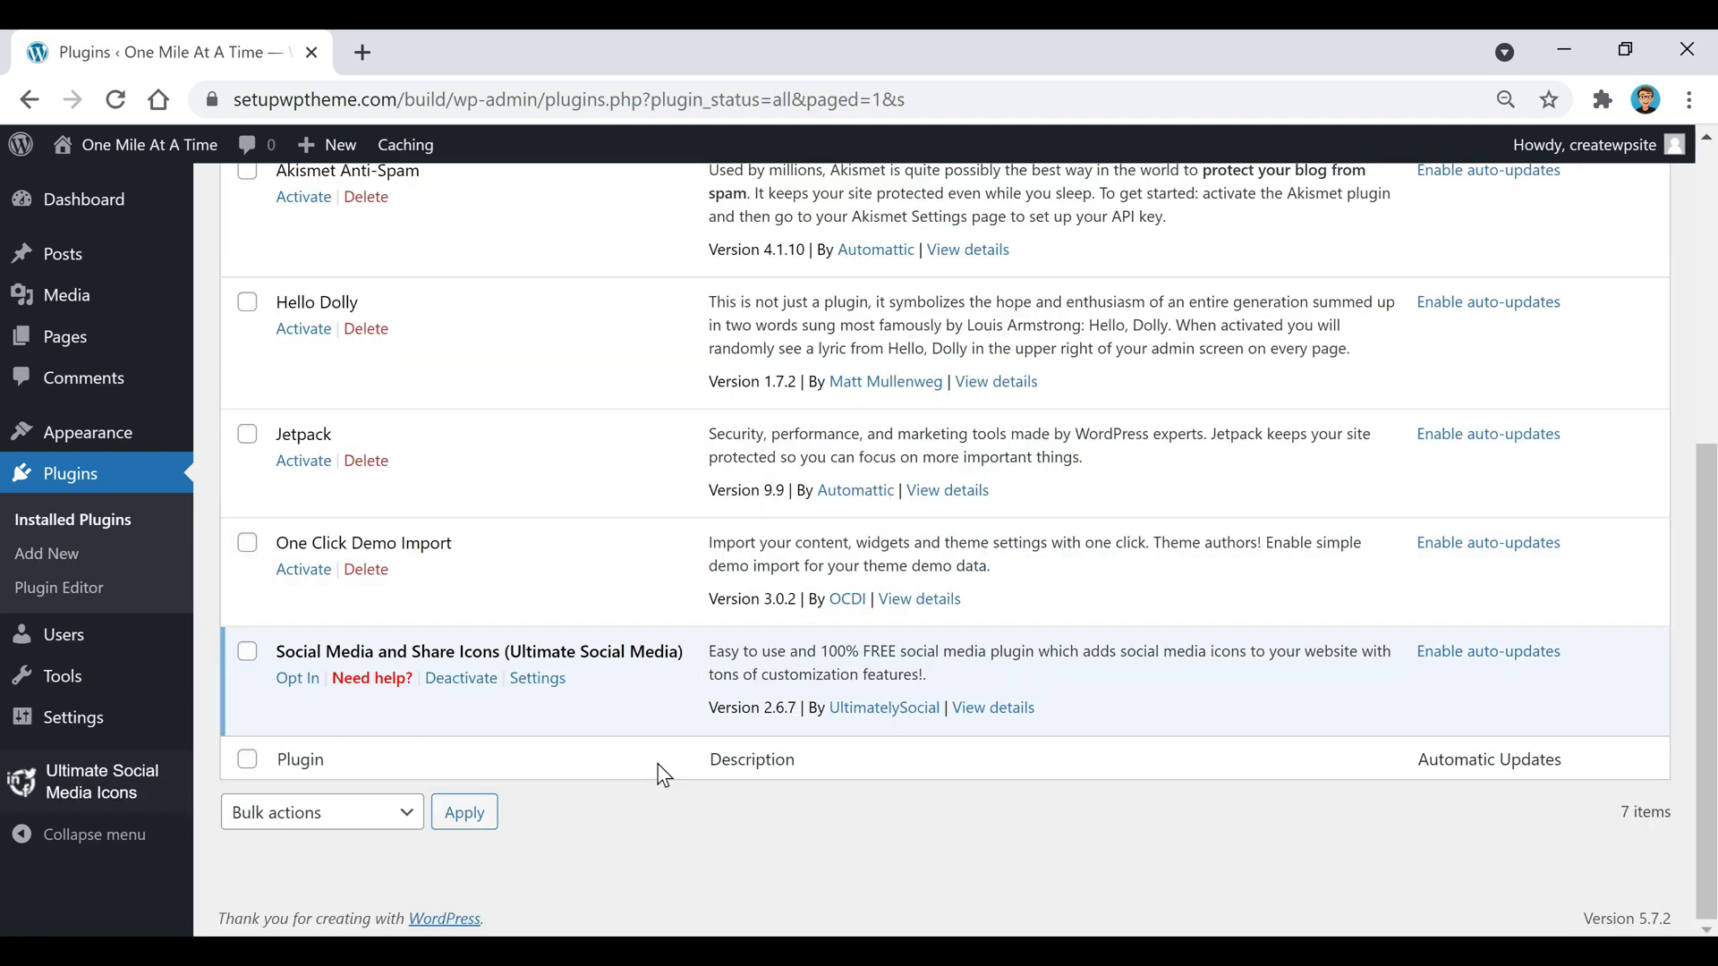
click(471, 688)
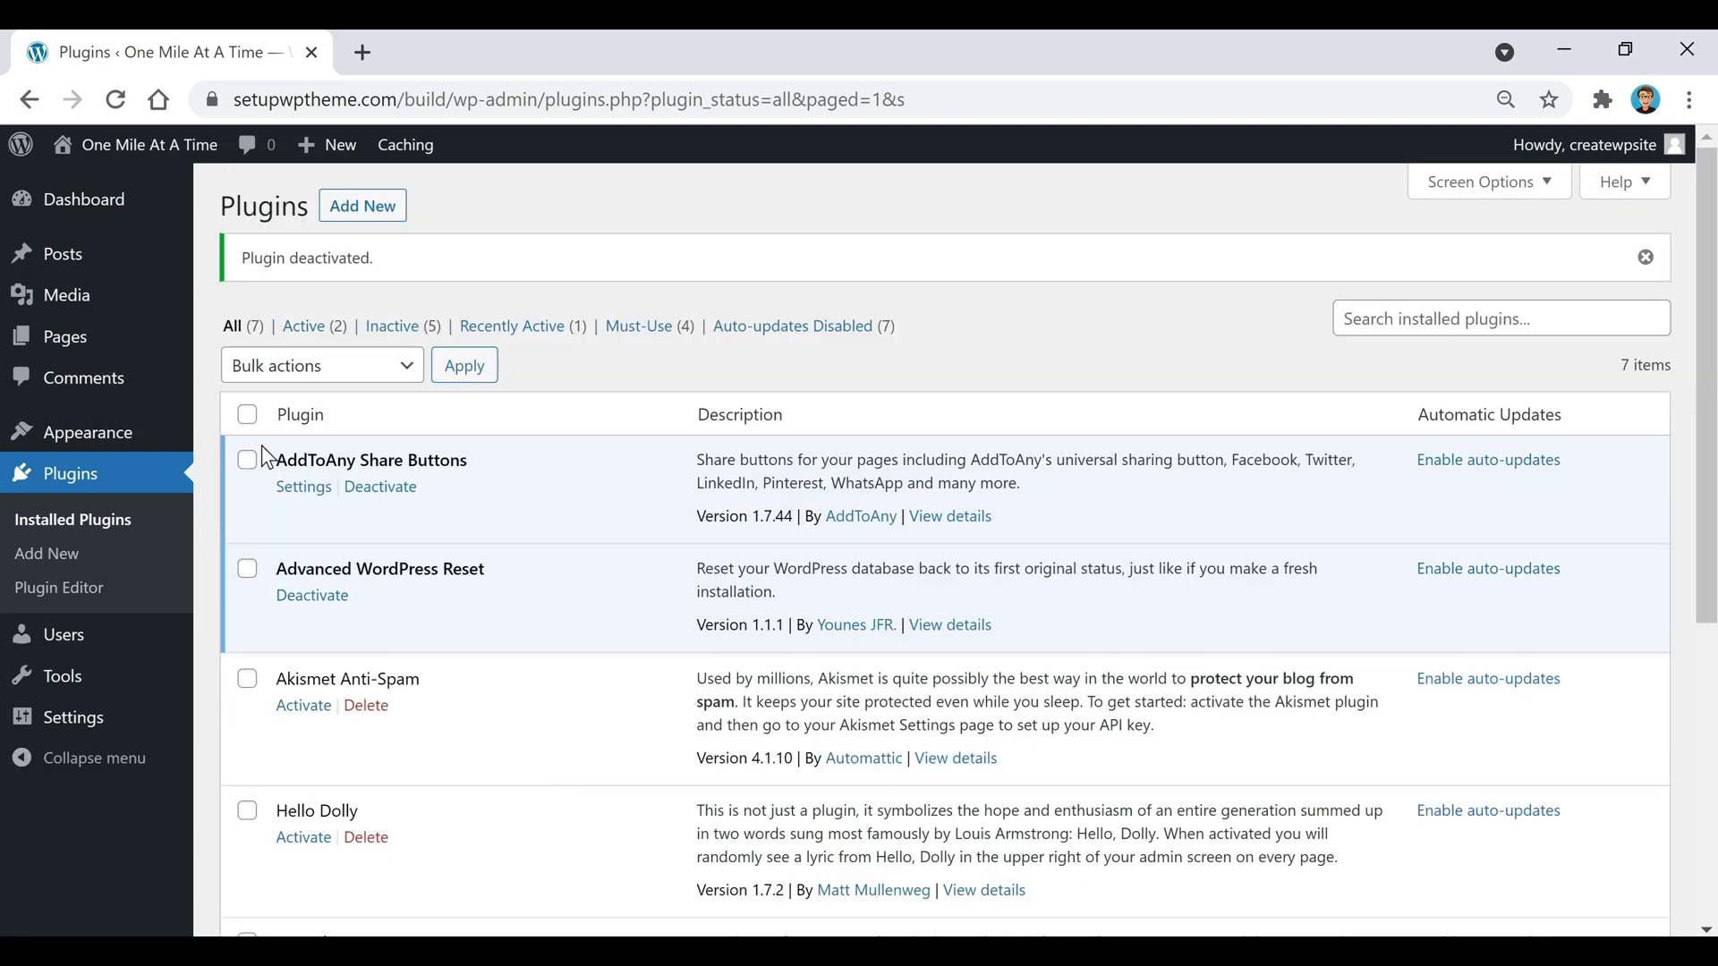
mouse_move(77, 727)
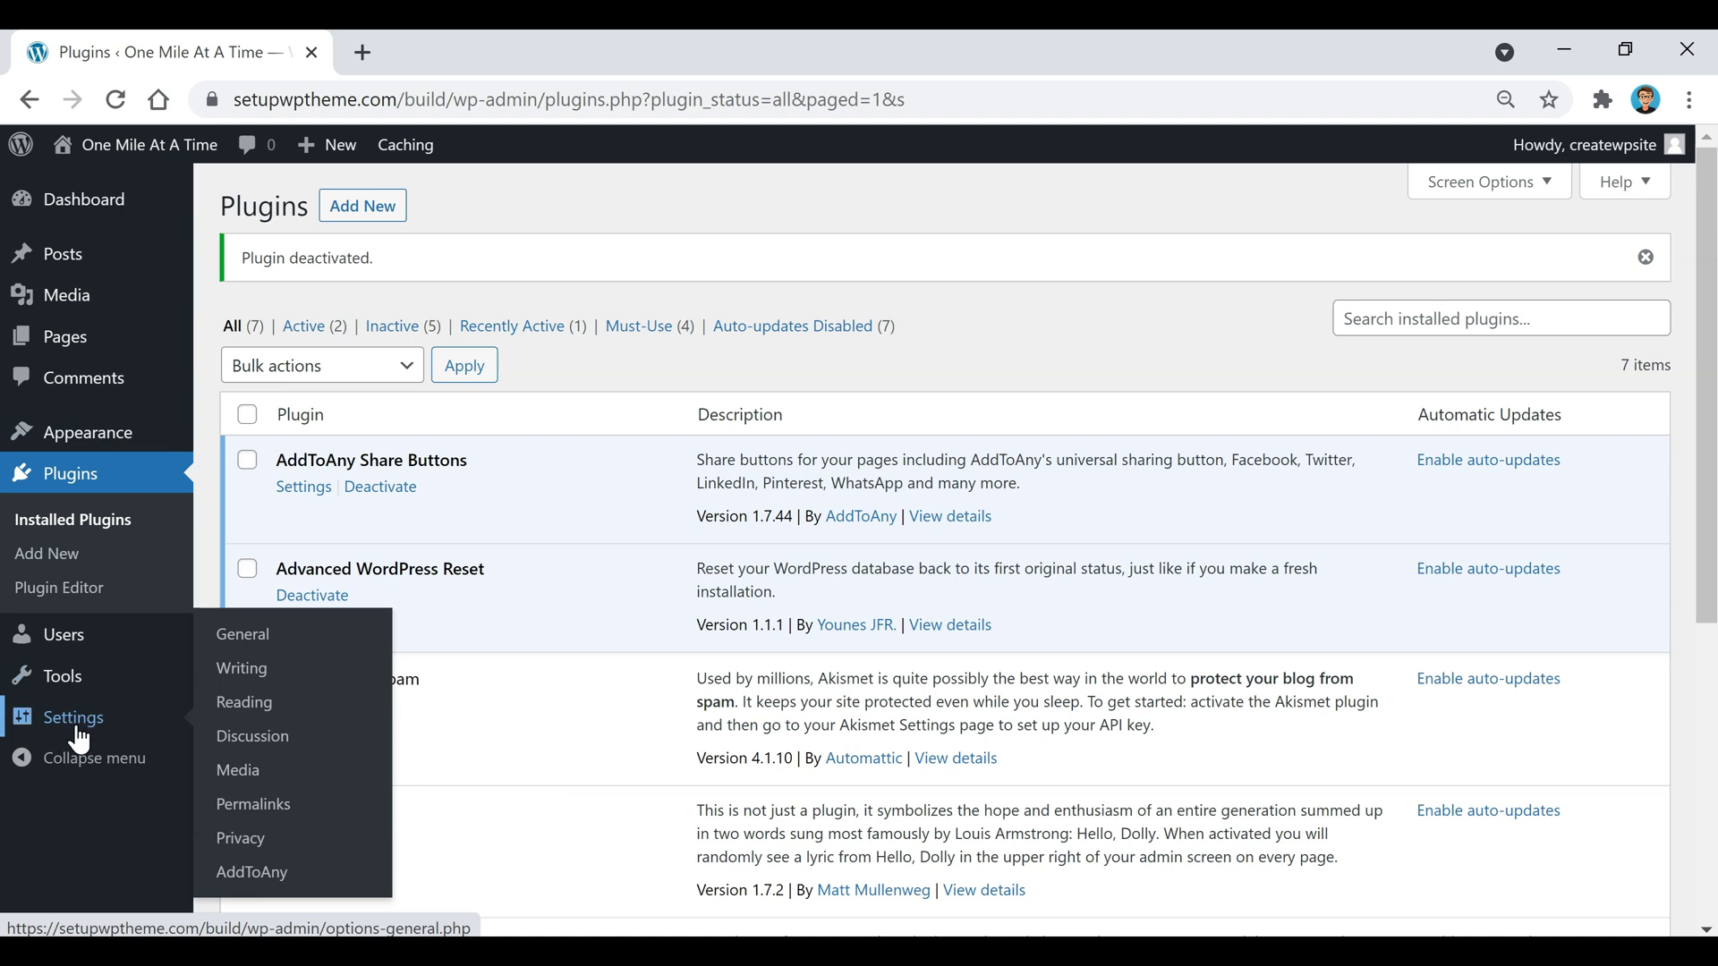
click(260, 882)
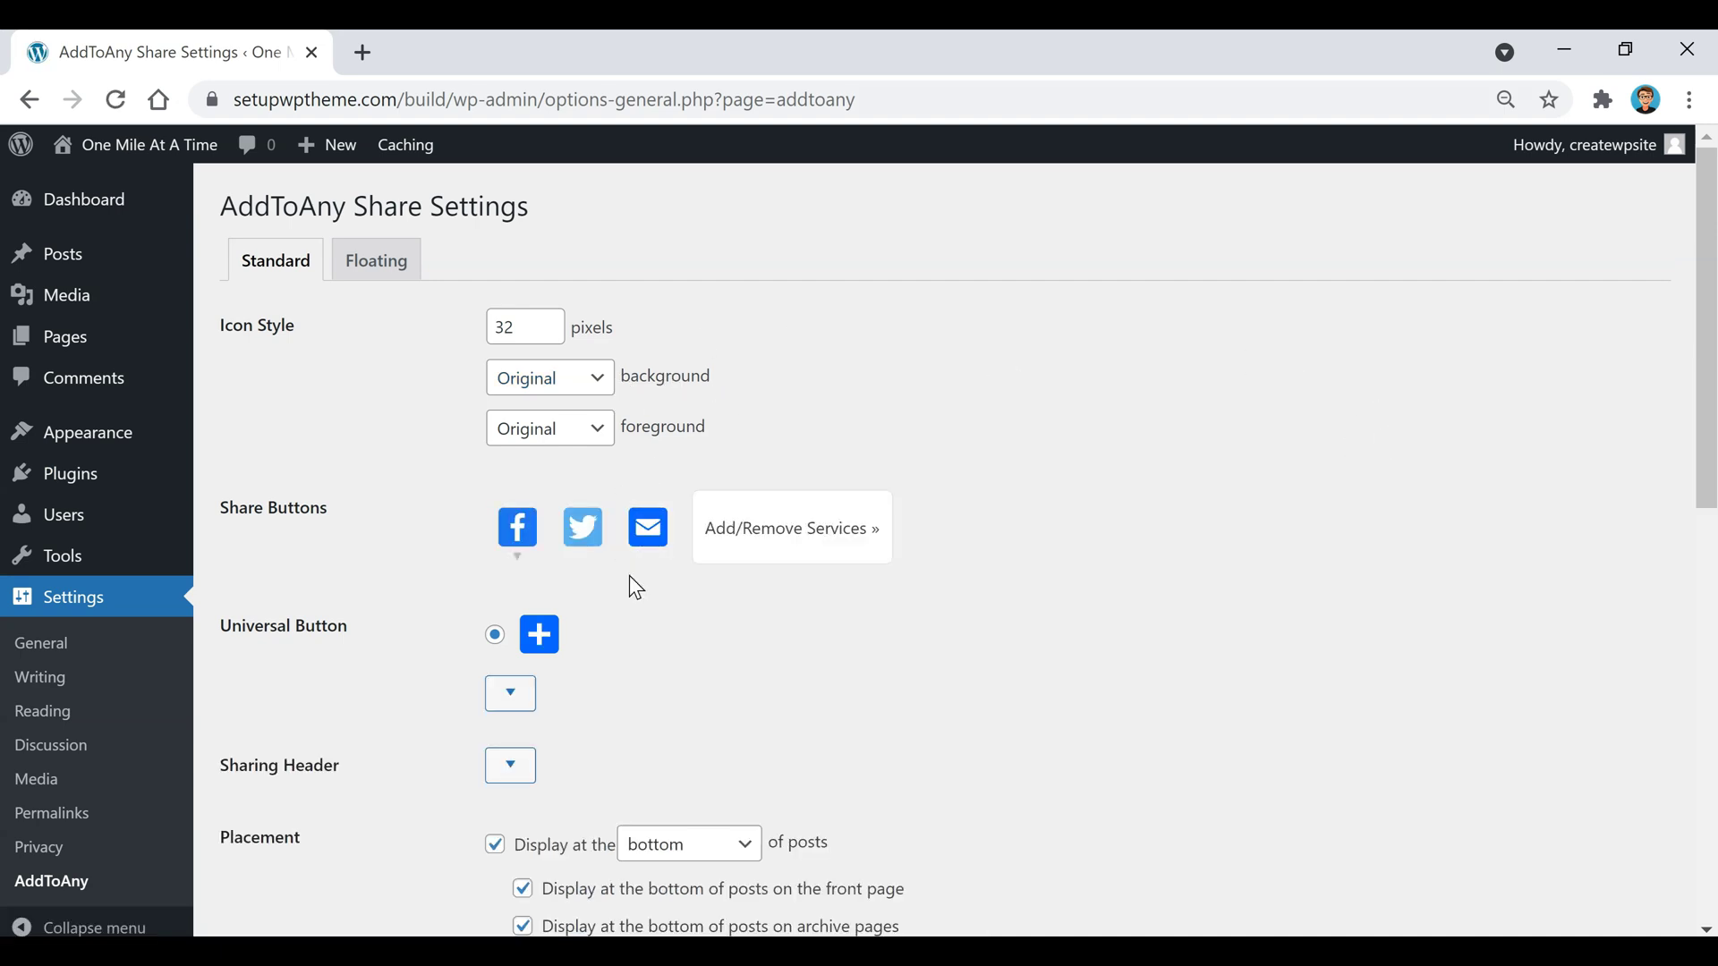
Remove Email from the AddToAny share buttons and add Pinterest and LinkedIn.
click(827, 549)
scroll(901, 448, down, 2)
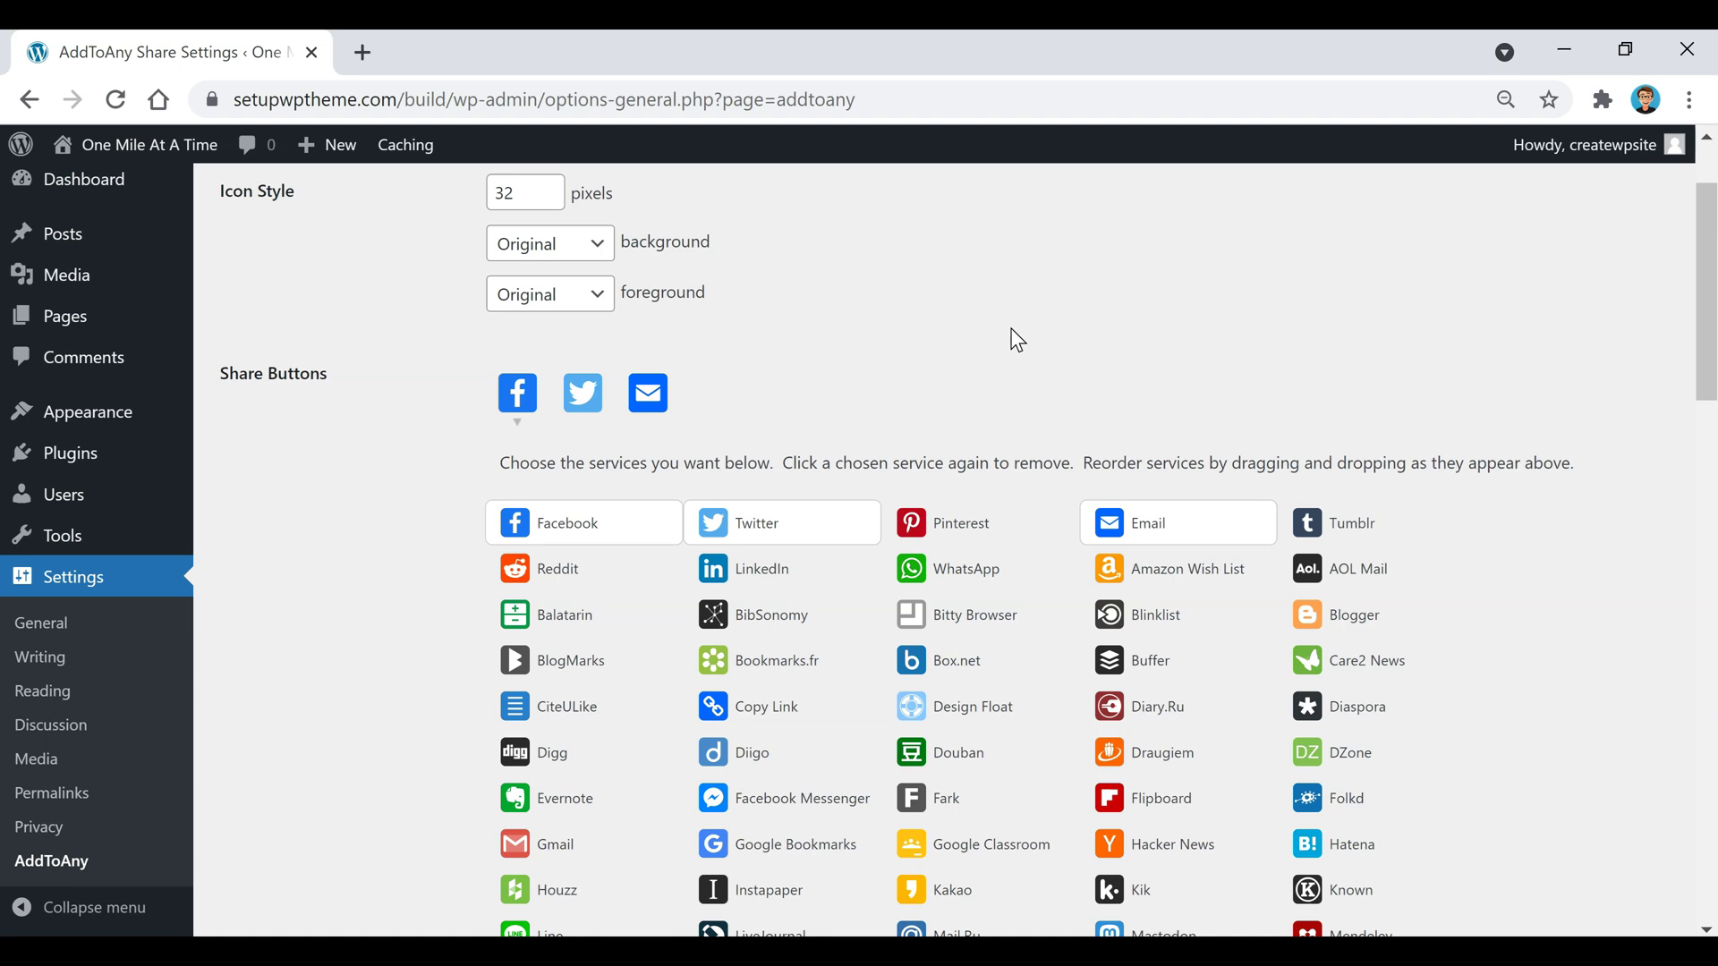
click(1134, 524)
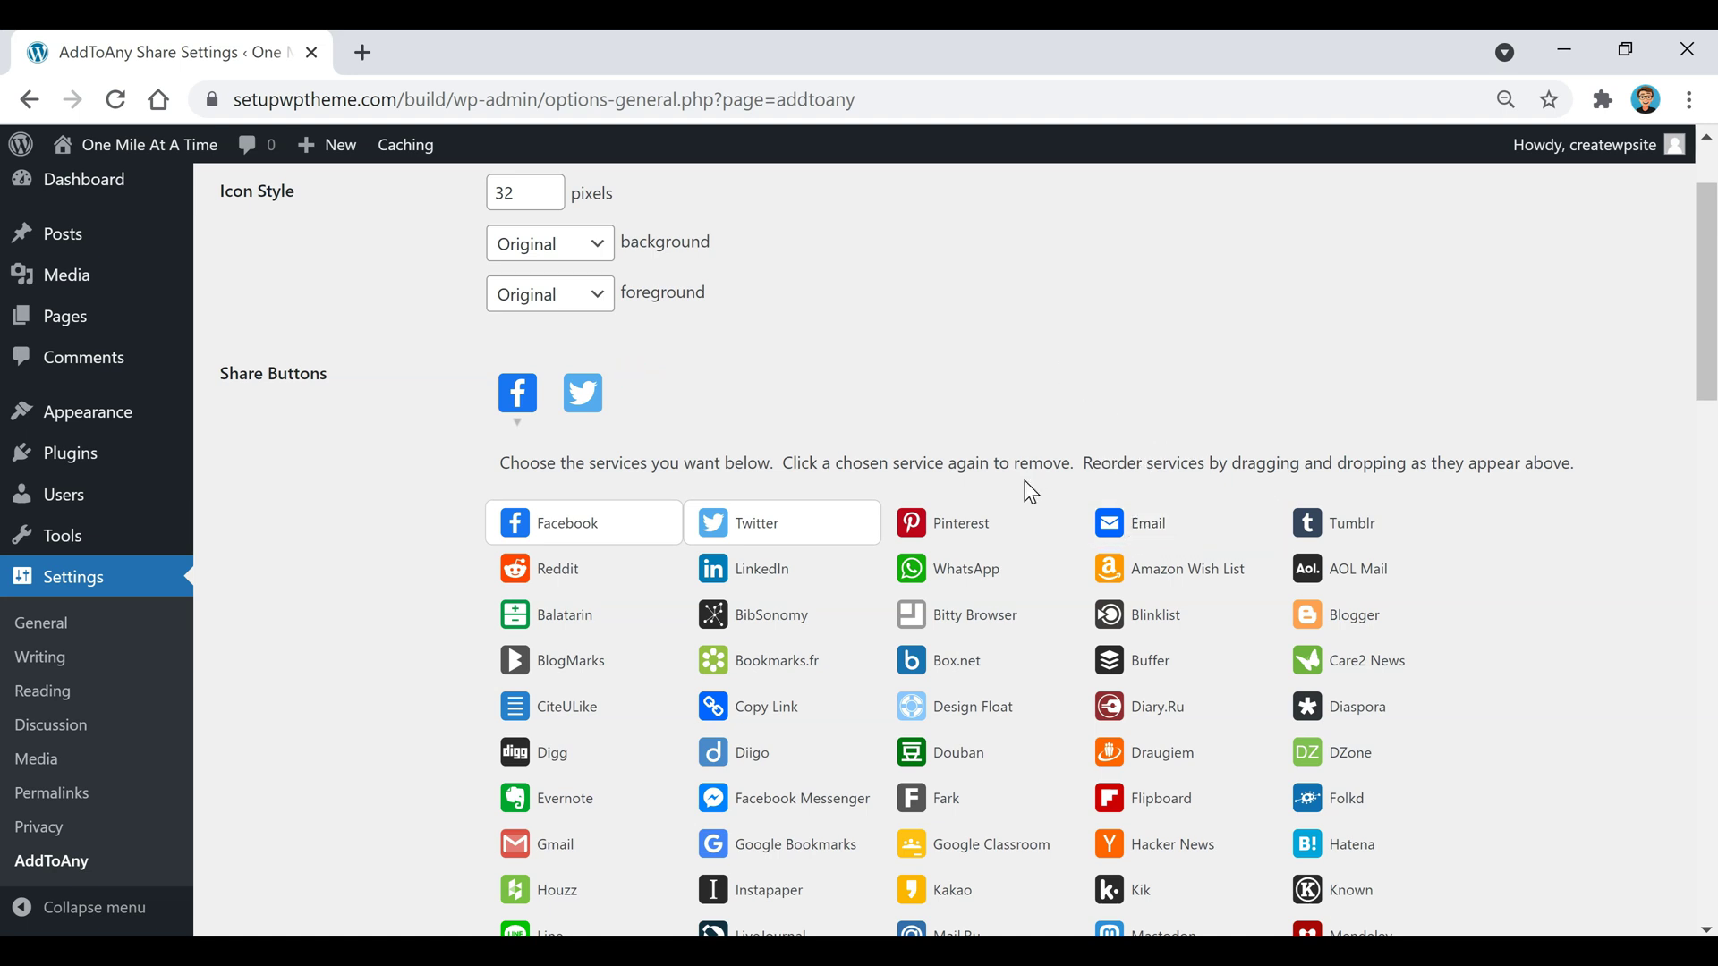
click(955, 528)
scroll(959, 537, down, 3)
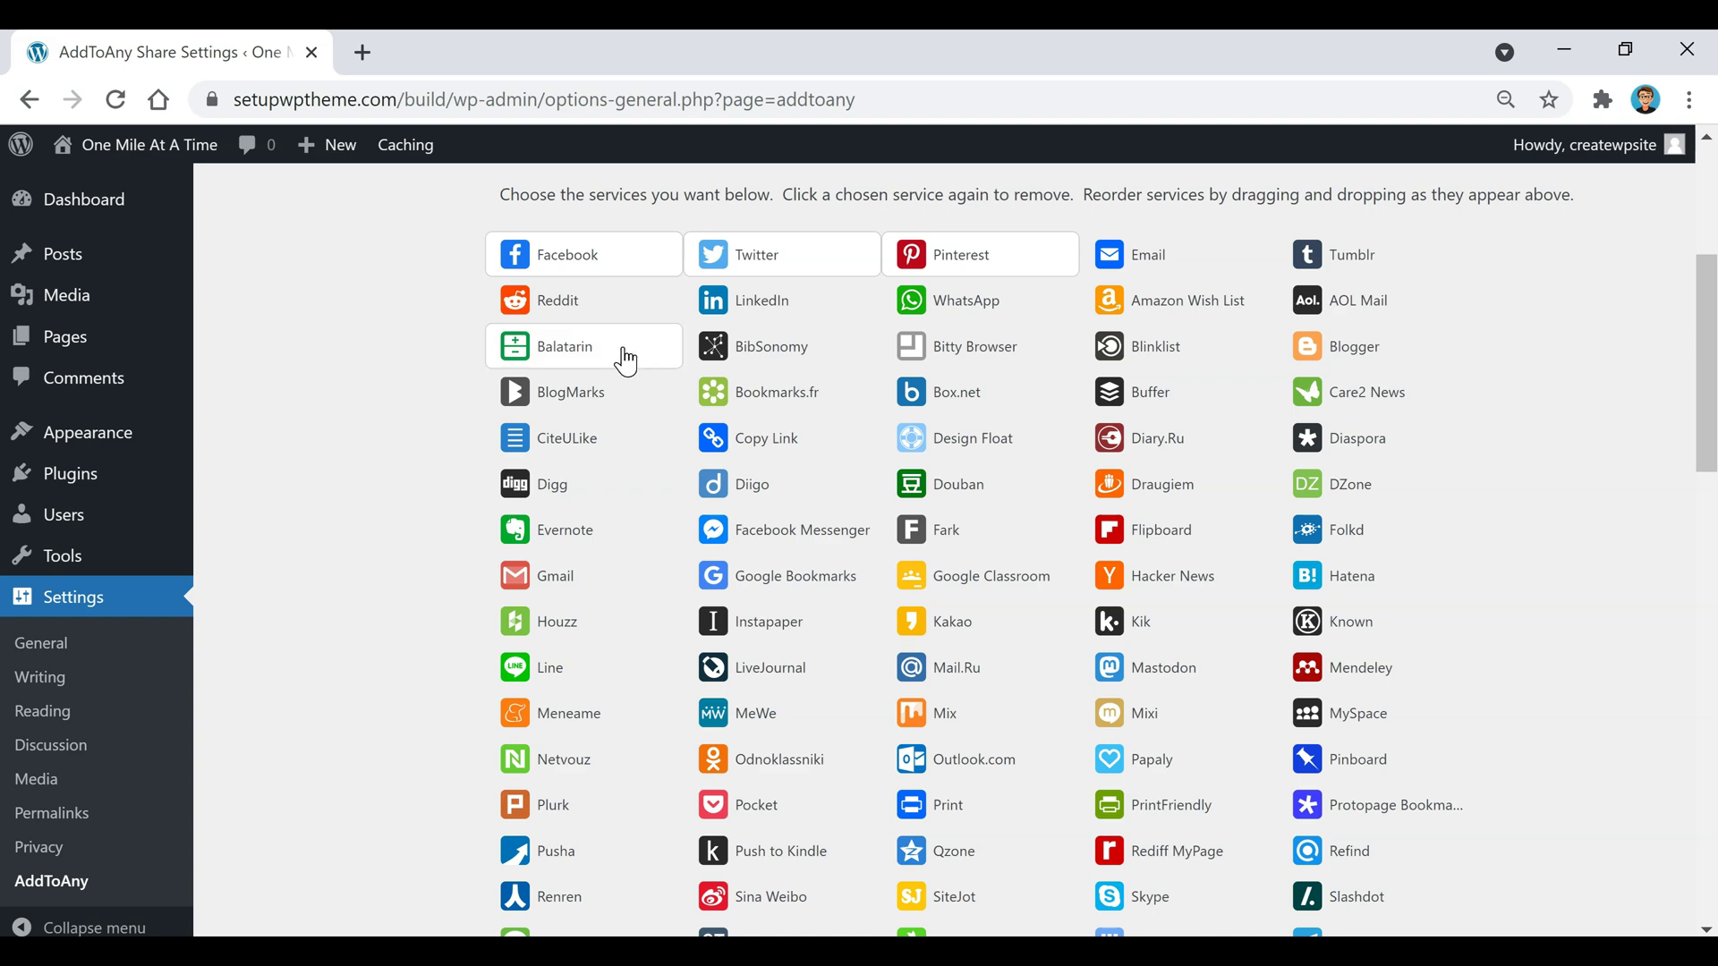
click(781, 320)
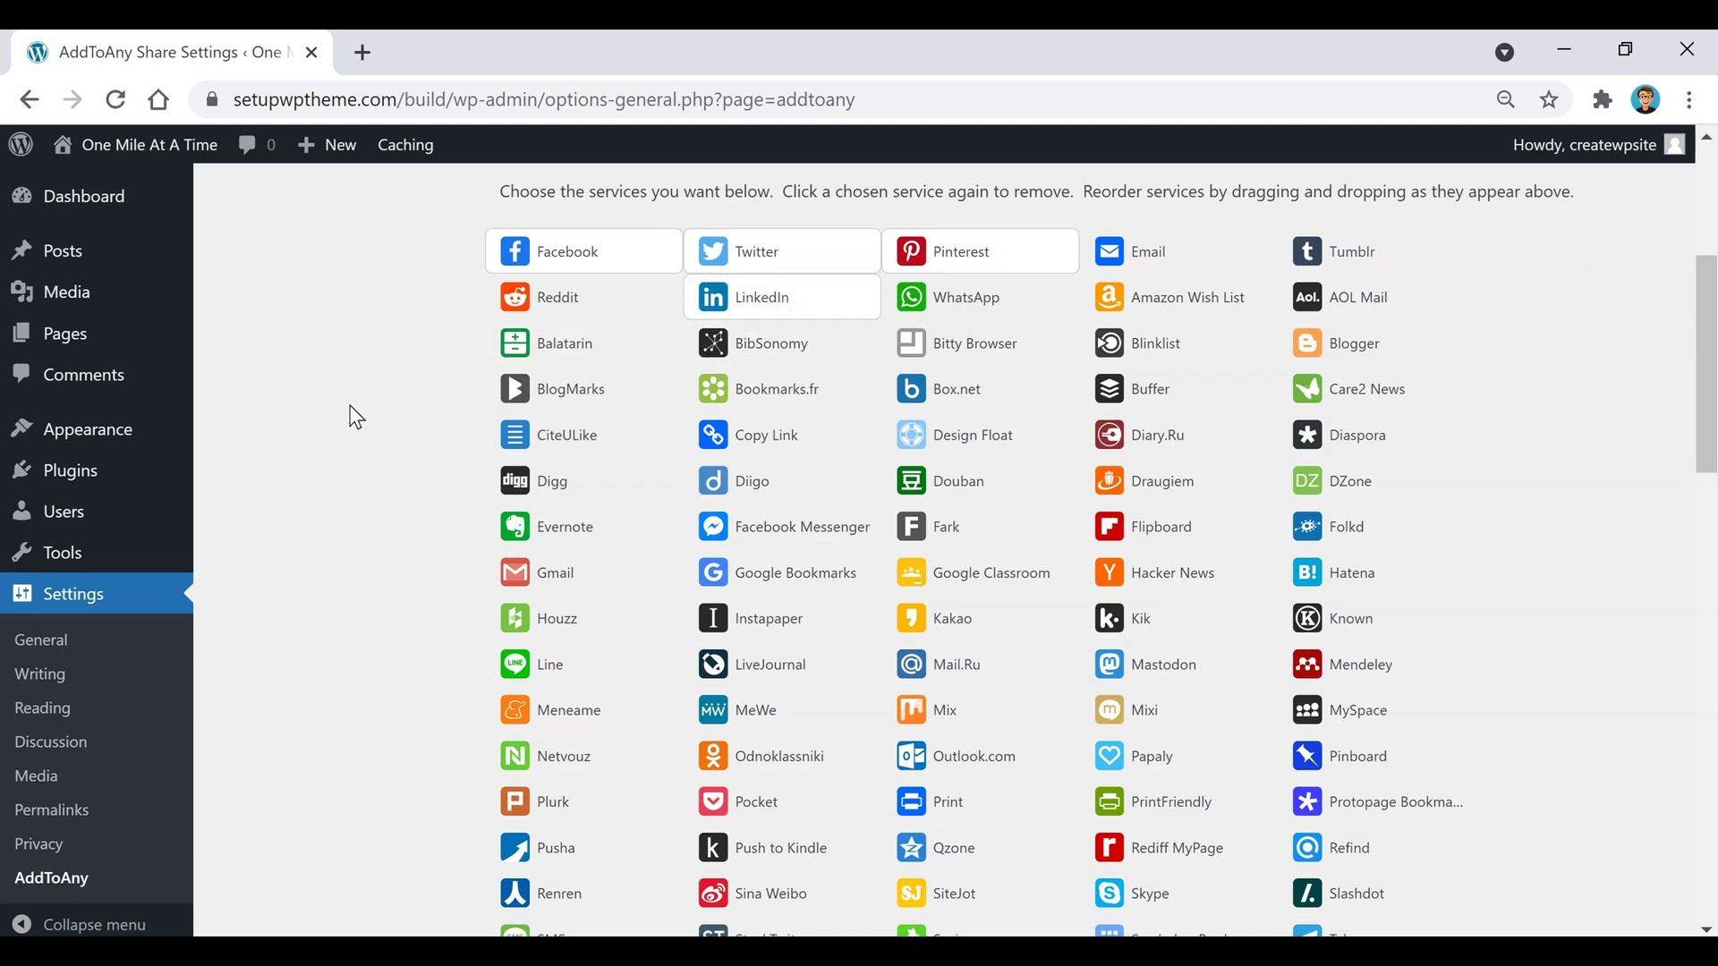
Review the sharing header and placement options, keep the buttons at the bottom of posts, and save the standard AddToAny settings.
scroll(354, 415, down, 5)
scroll(355, 415, down, 6)
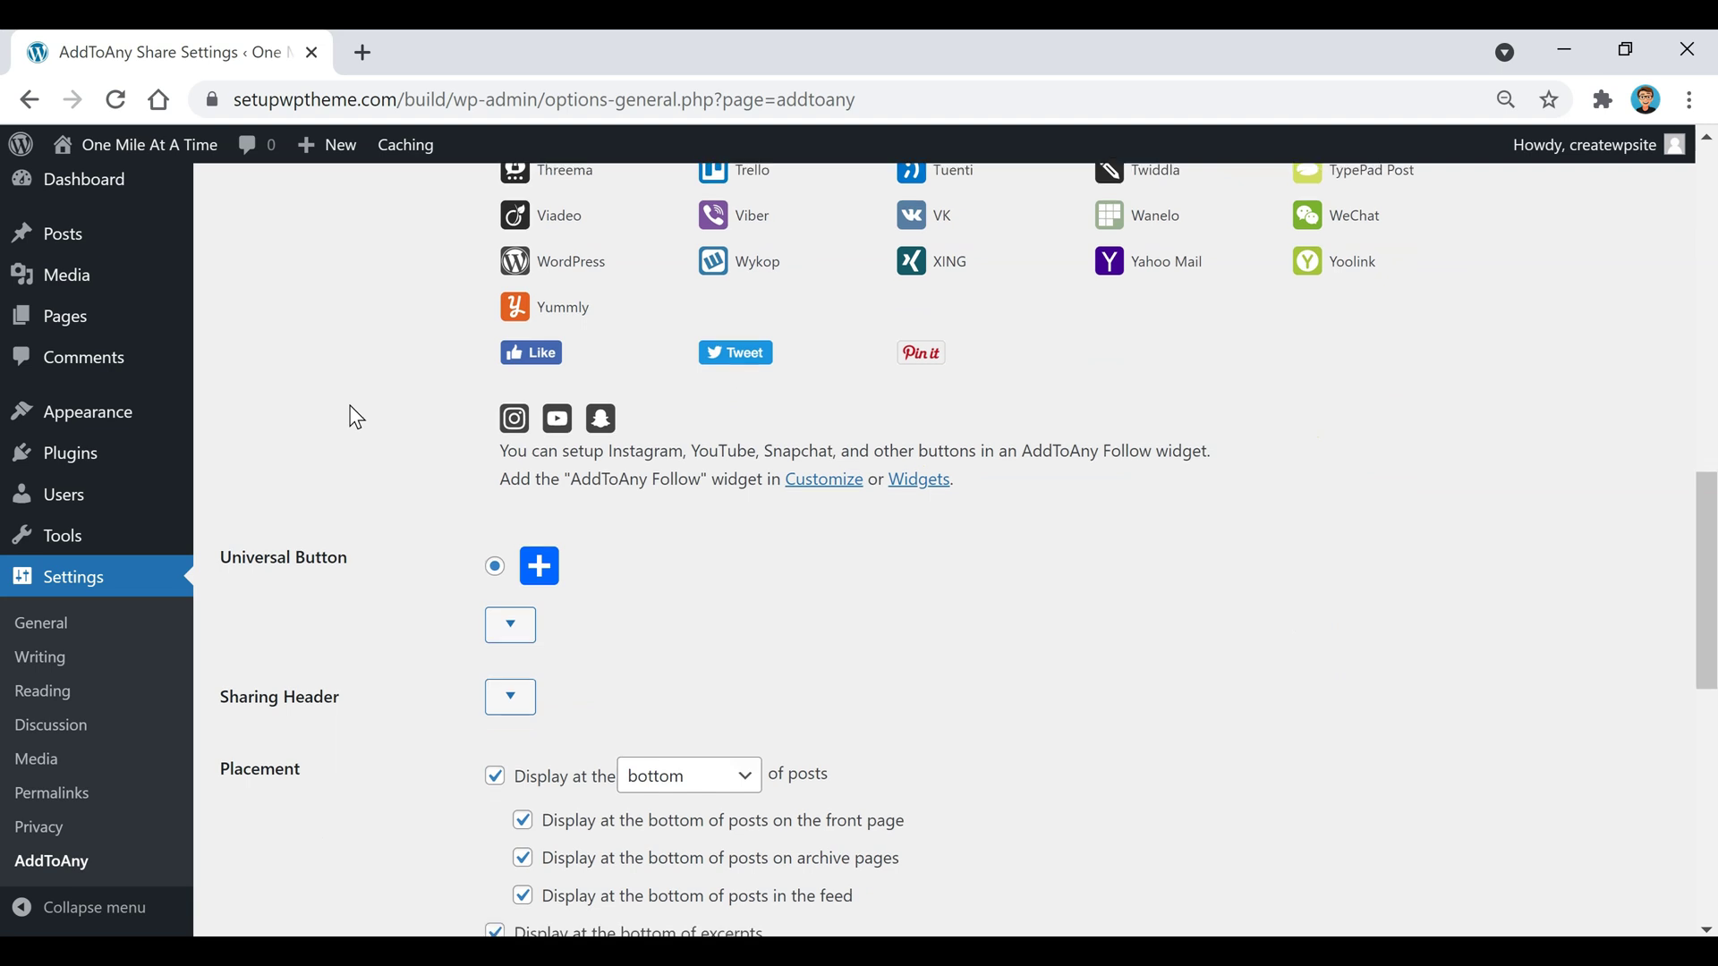
scroll(354, 415, down, 4)
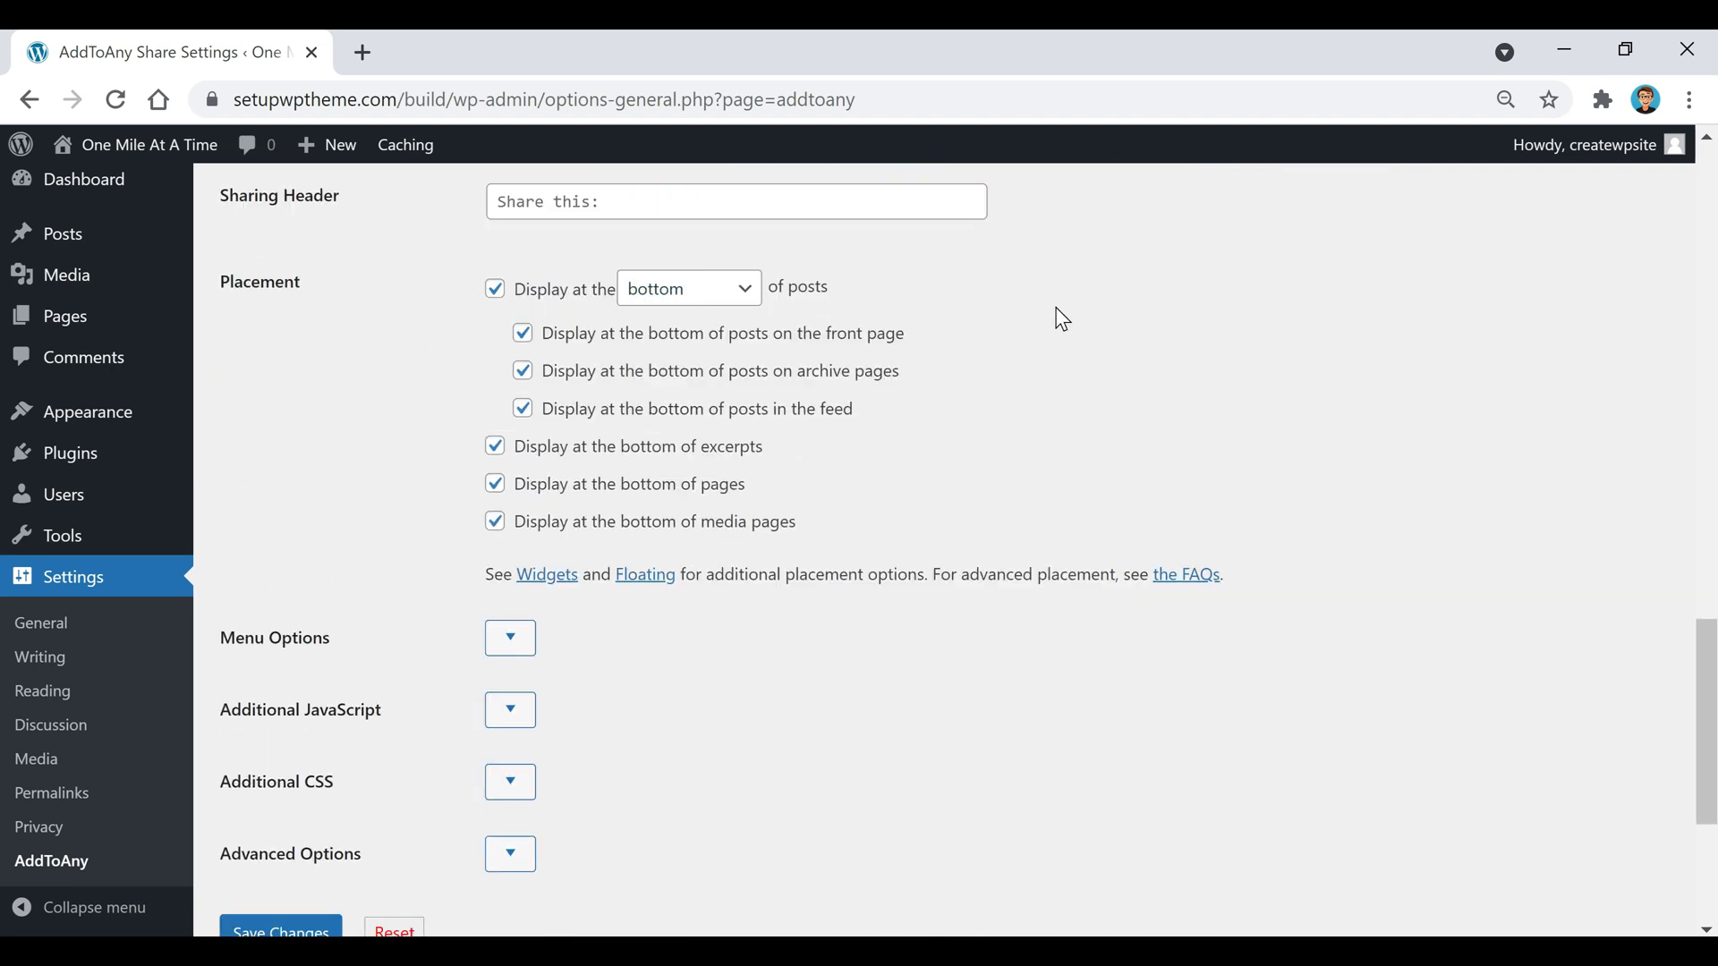
click(689, 288)
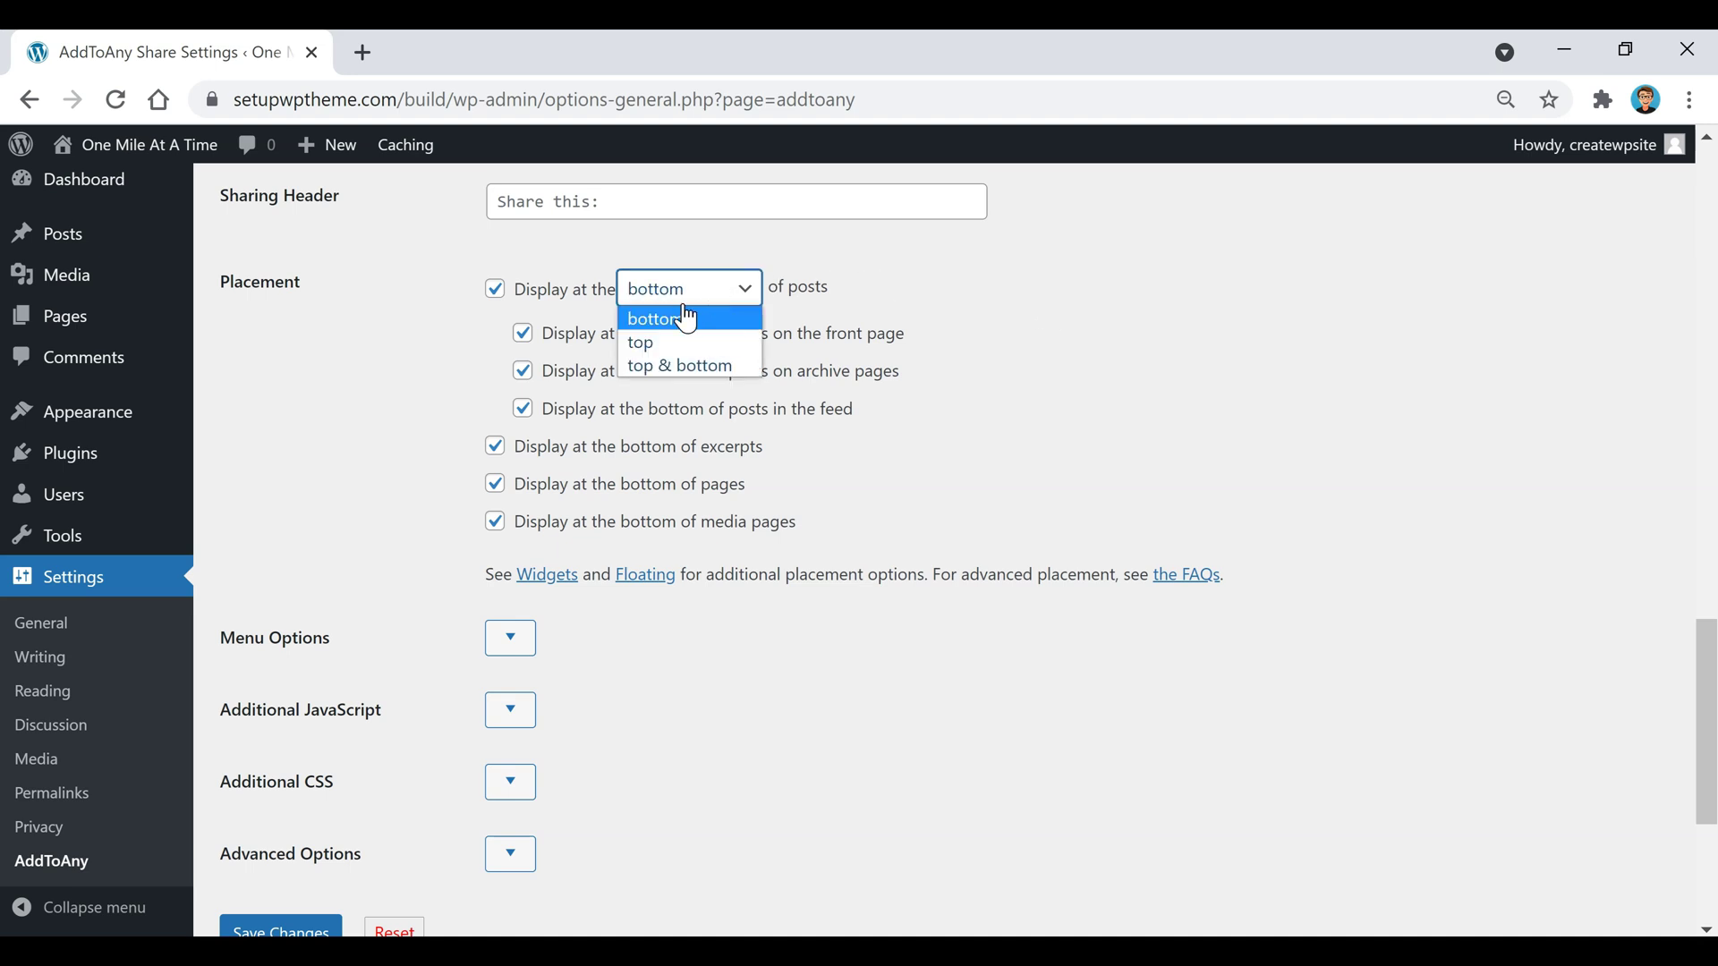
click(999, 306)
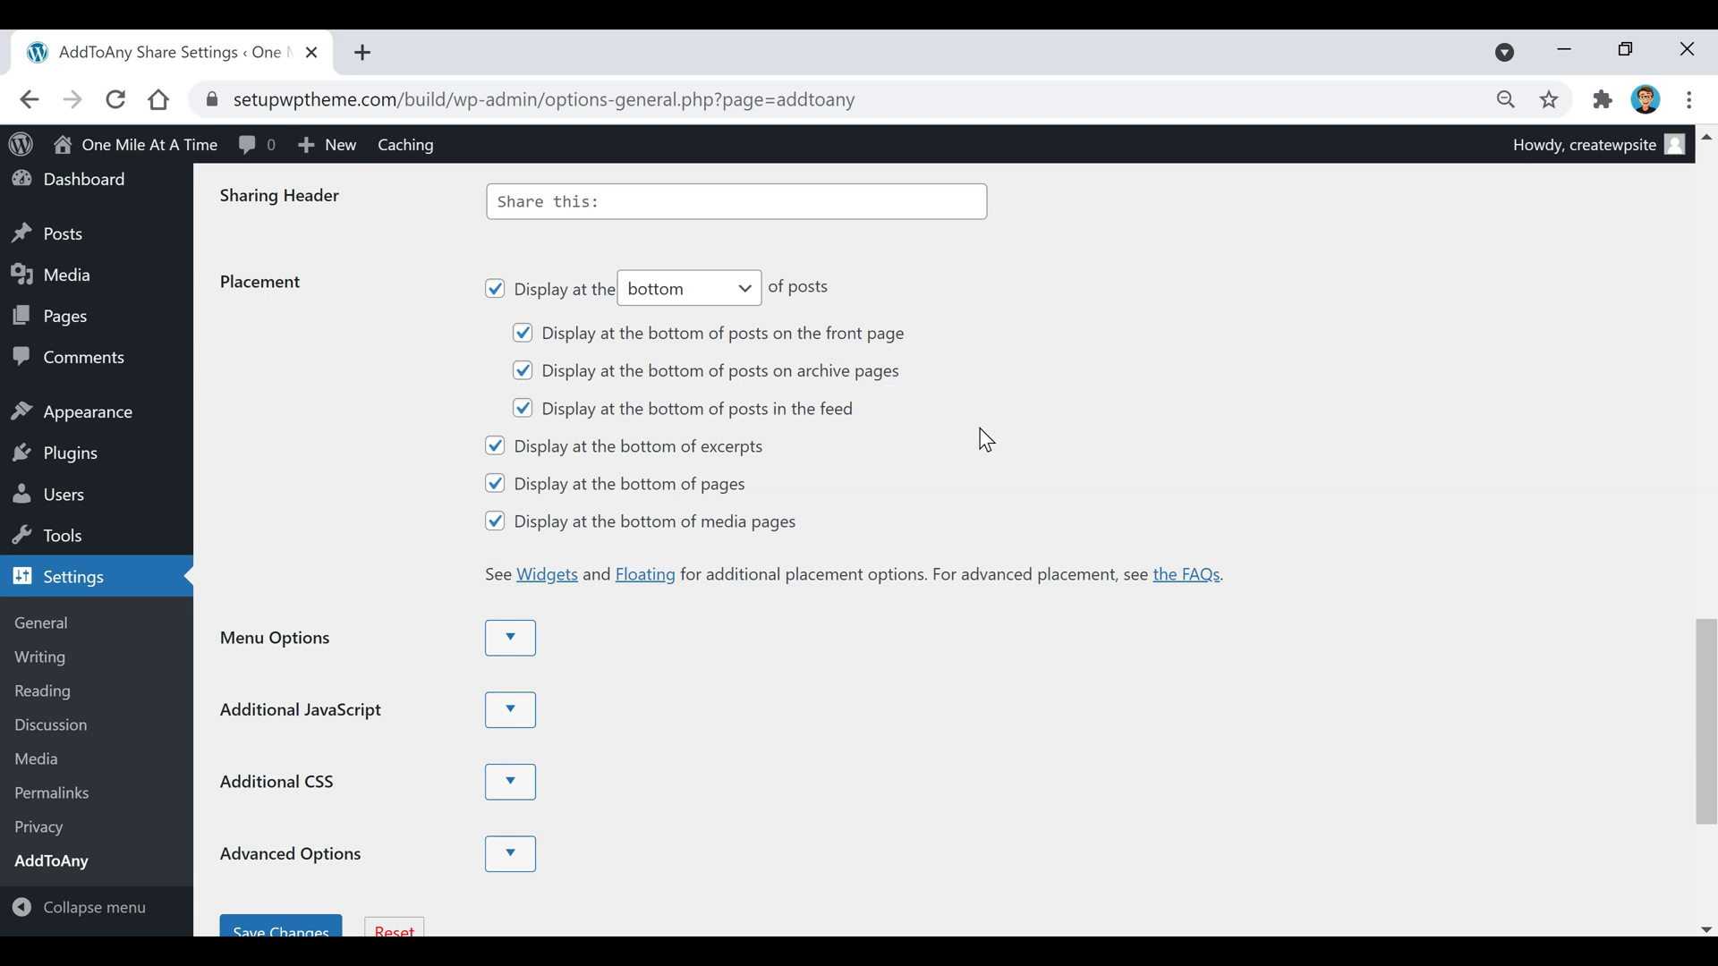
scroll(987, 440, down, 4)
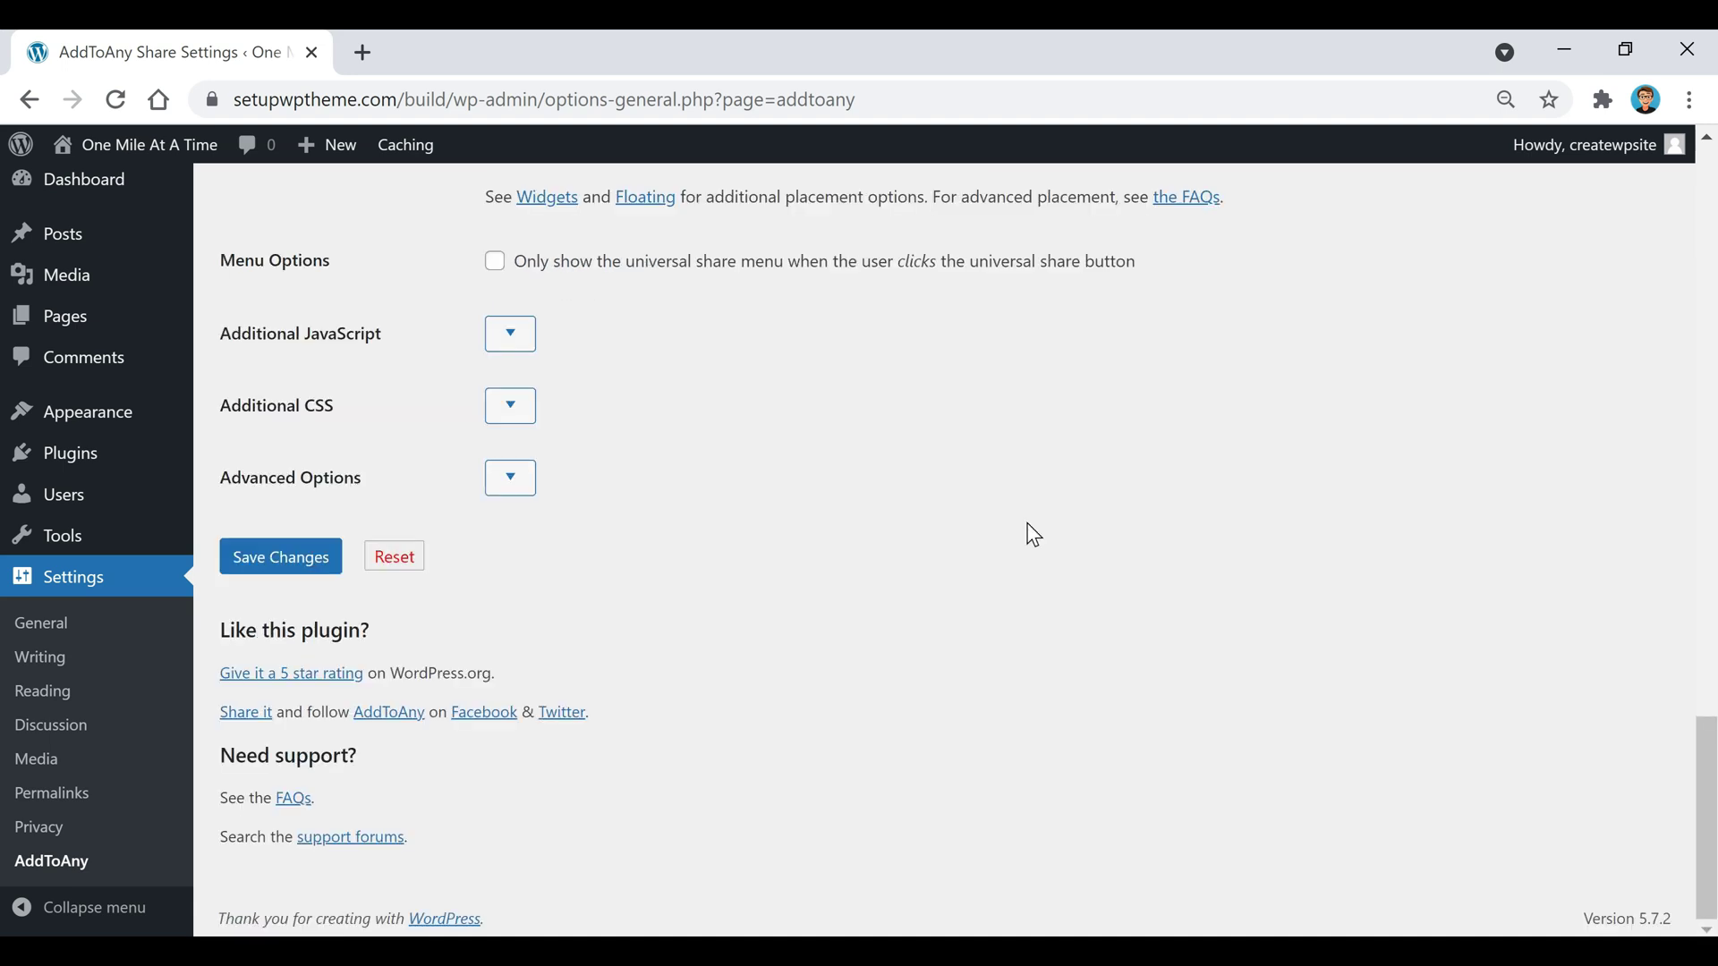
click(276, 563)
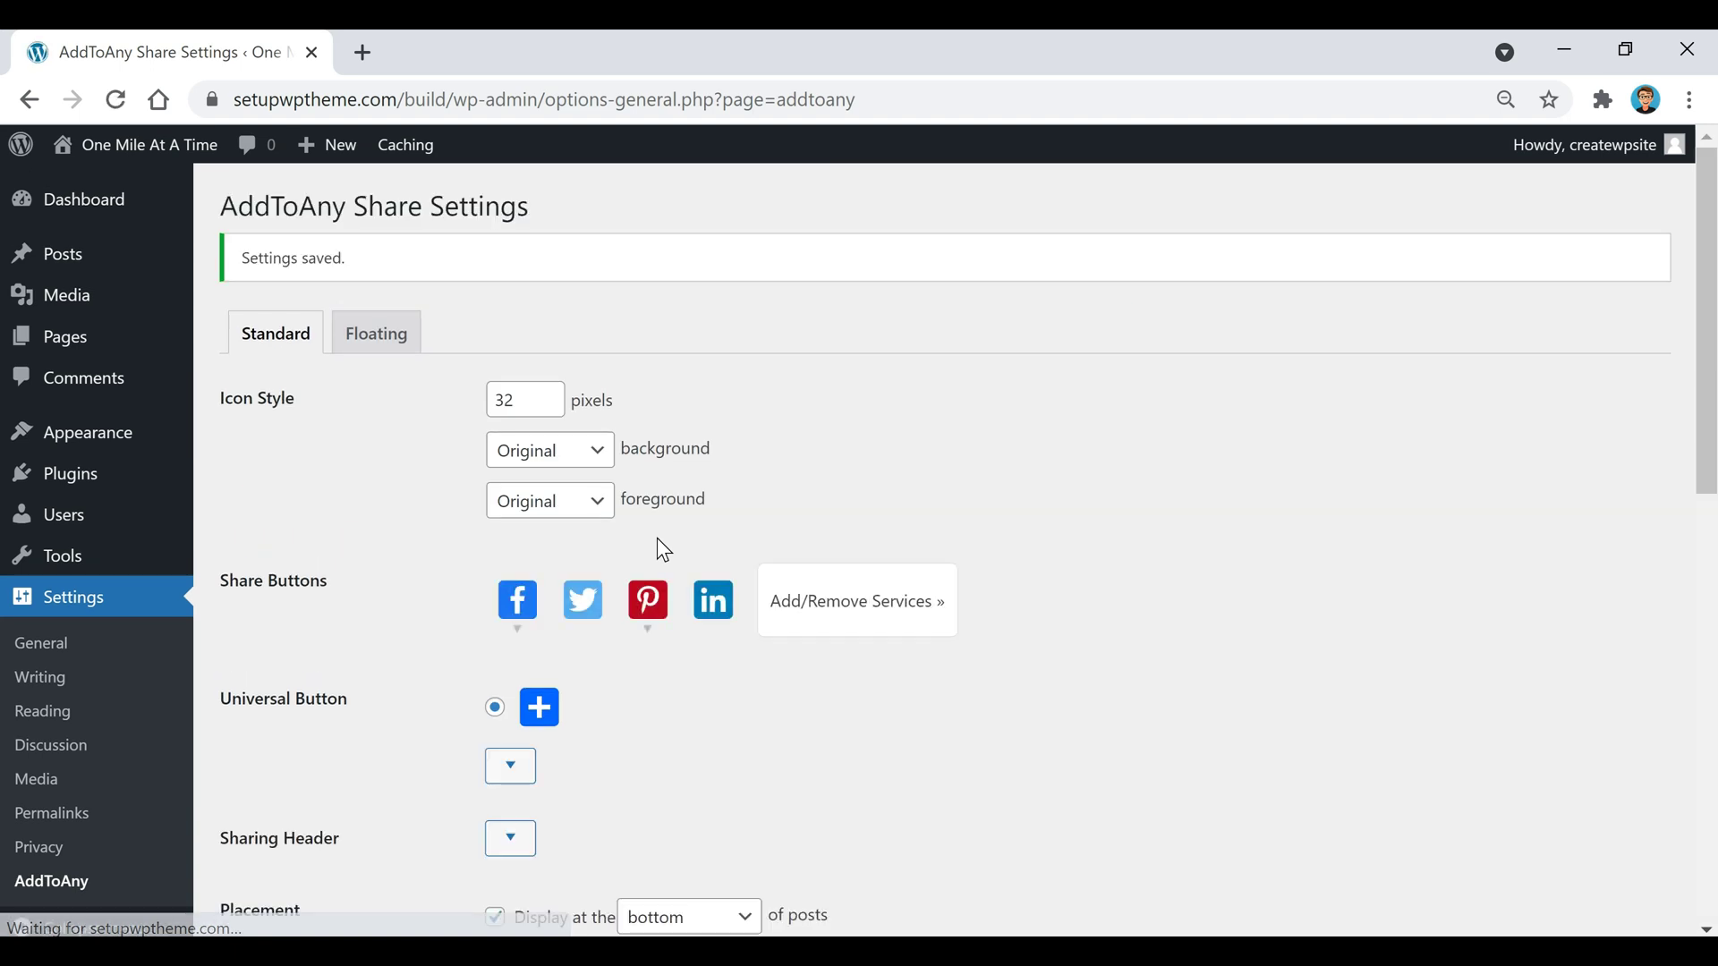
Open the site in a new tab and check the share buttons on the homepage and in My Top 5 Favorite National Parks.
right_click(164, 152)
click(256, 172)
click(459, 70)
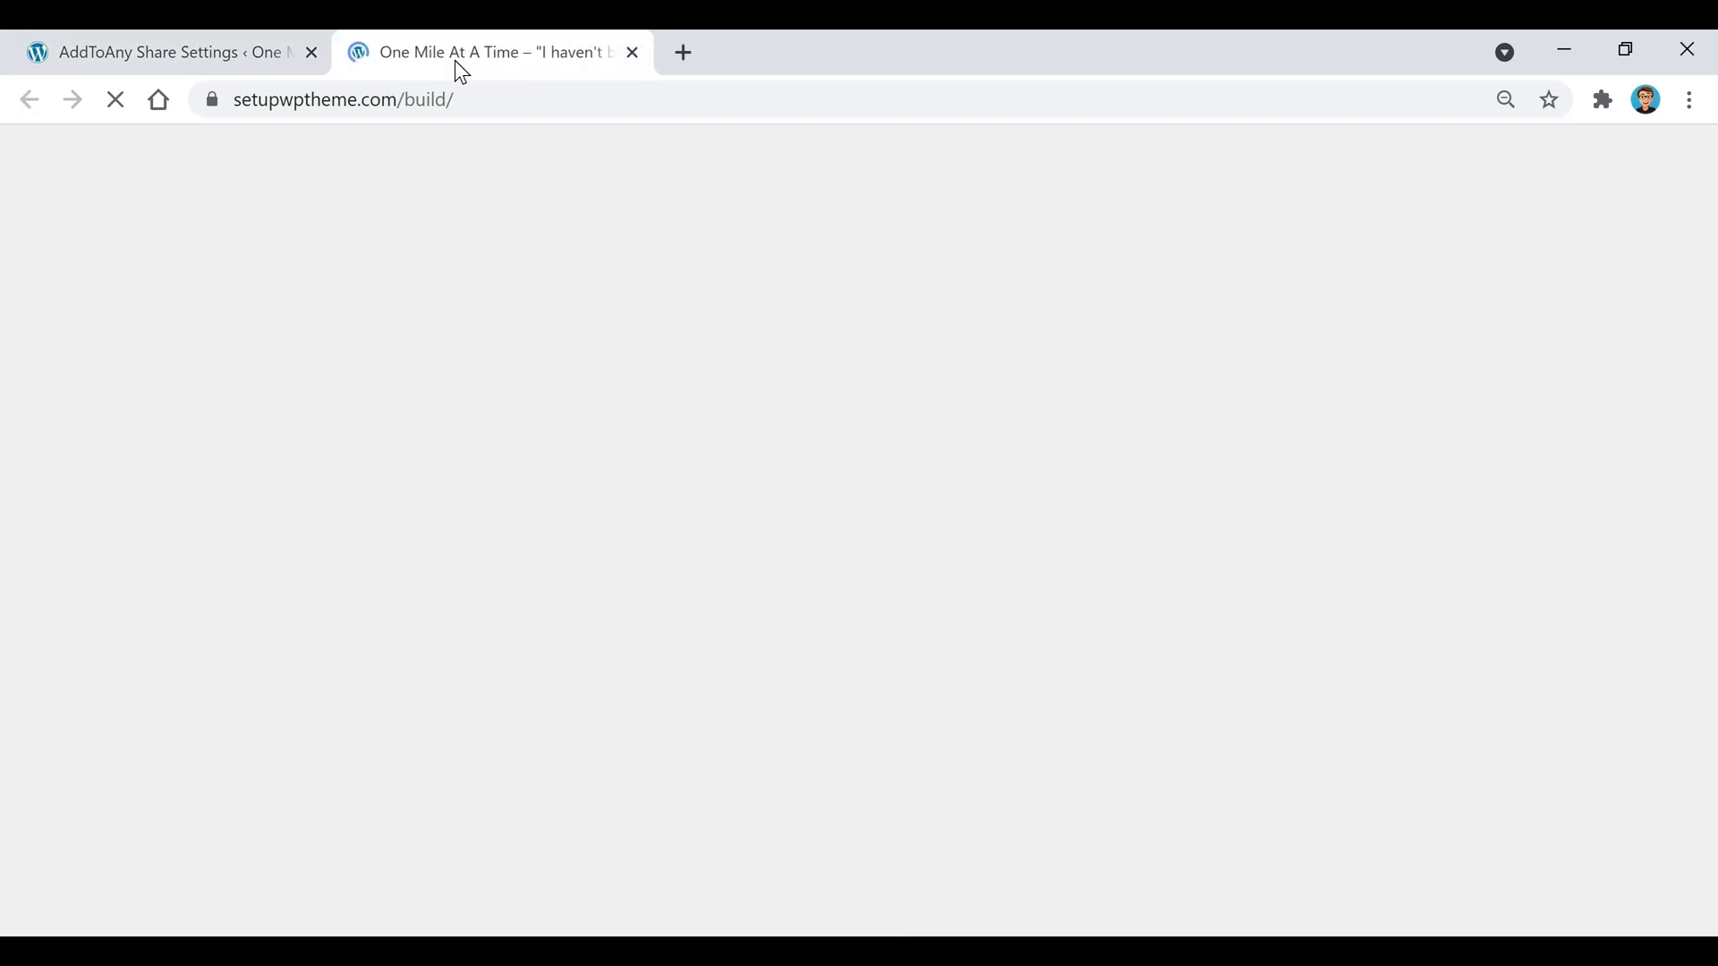
scroll(984, 582, down, 2)
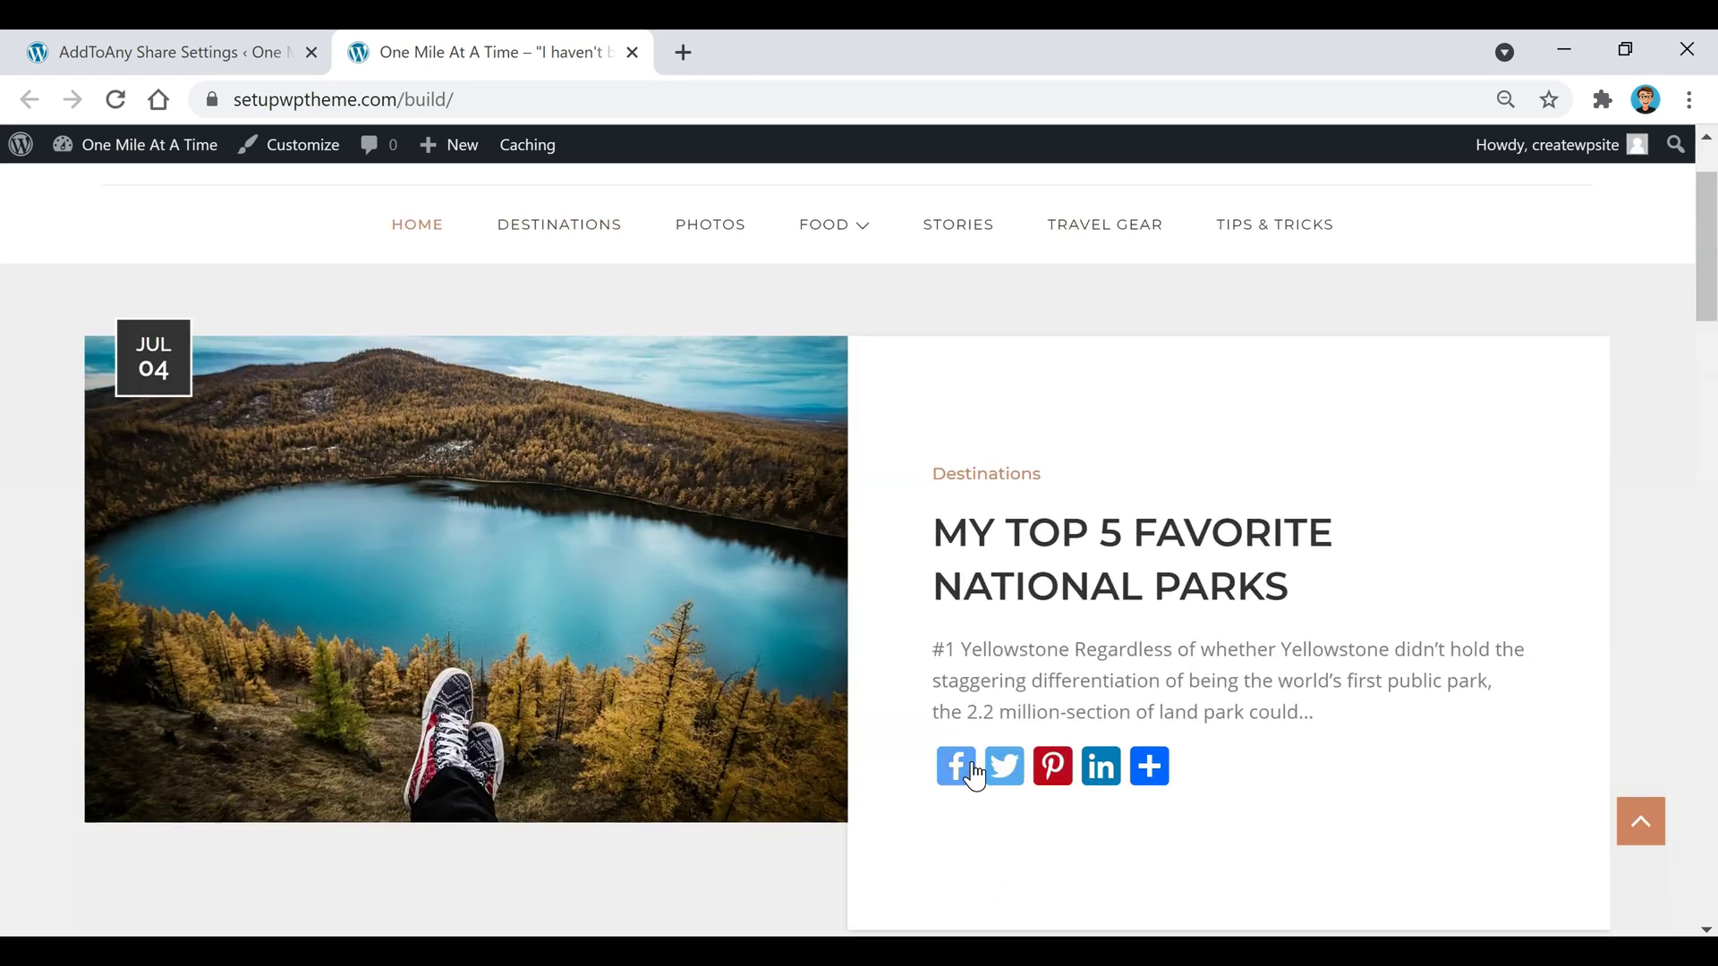
click(1045, 542)
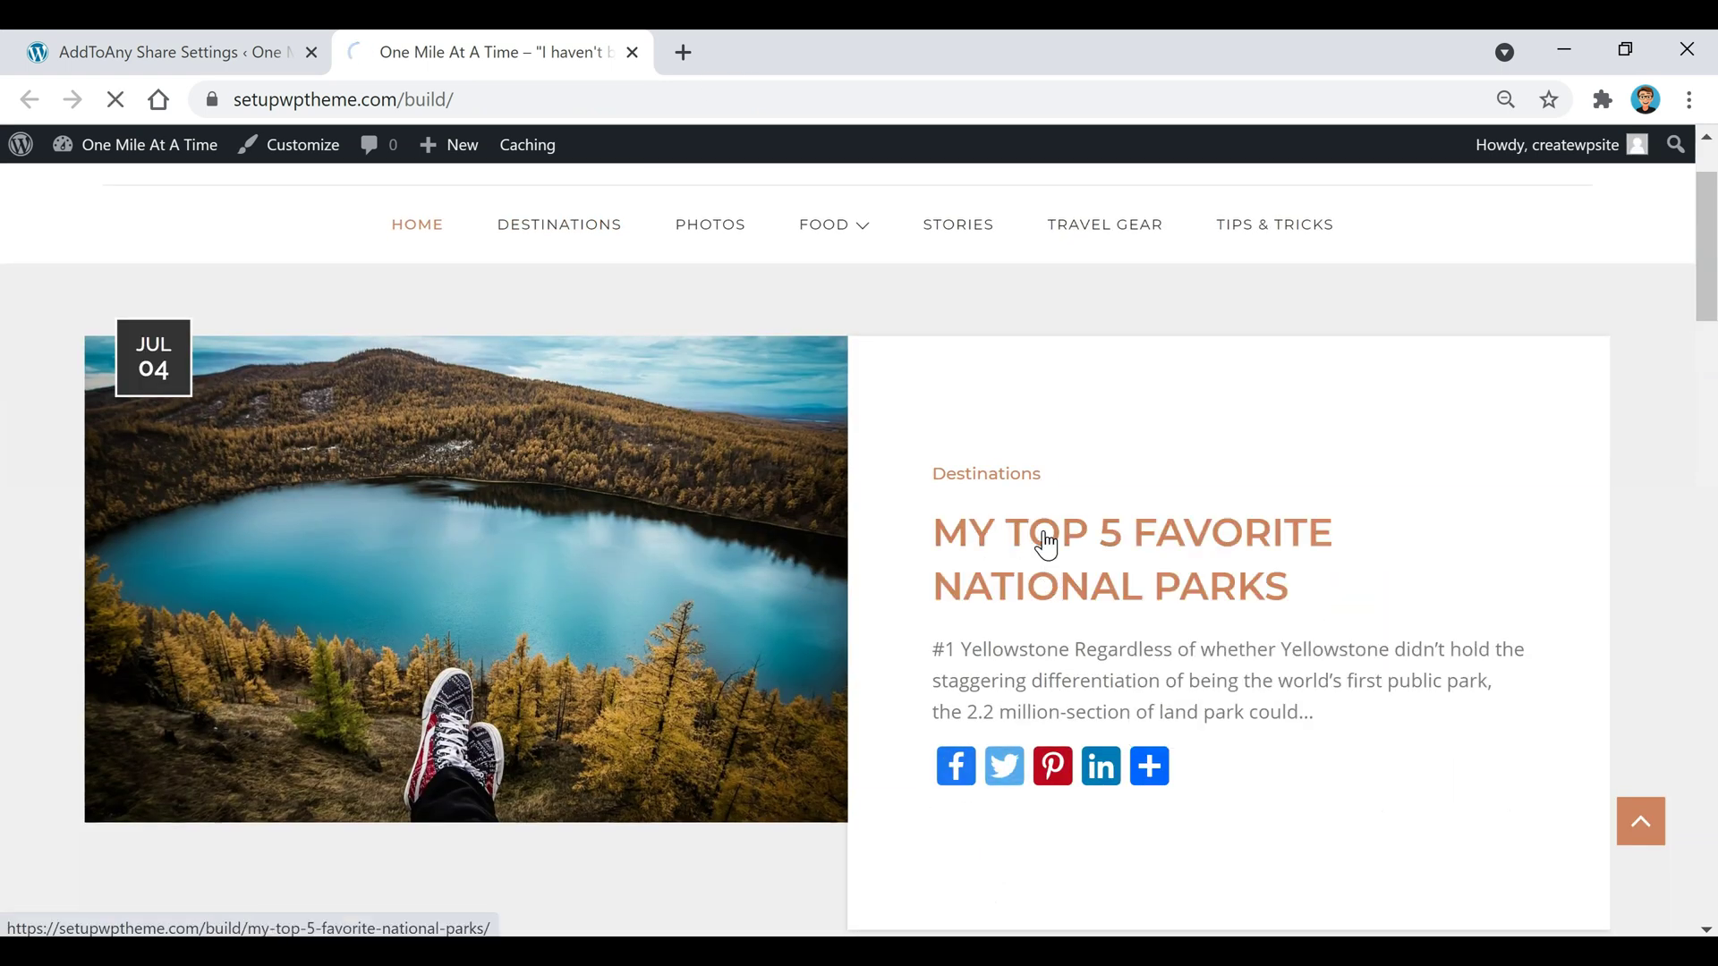
scroll(1012, 594, down, 3)
scroll(993, 610, down, 20)
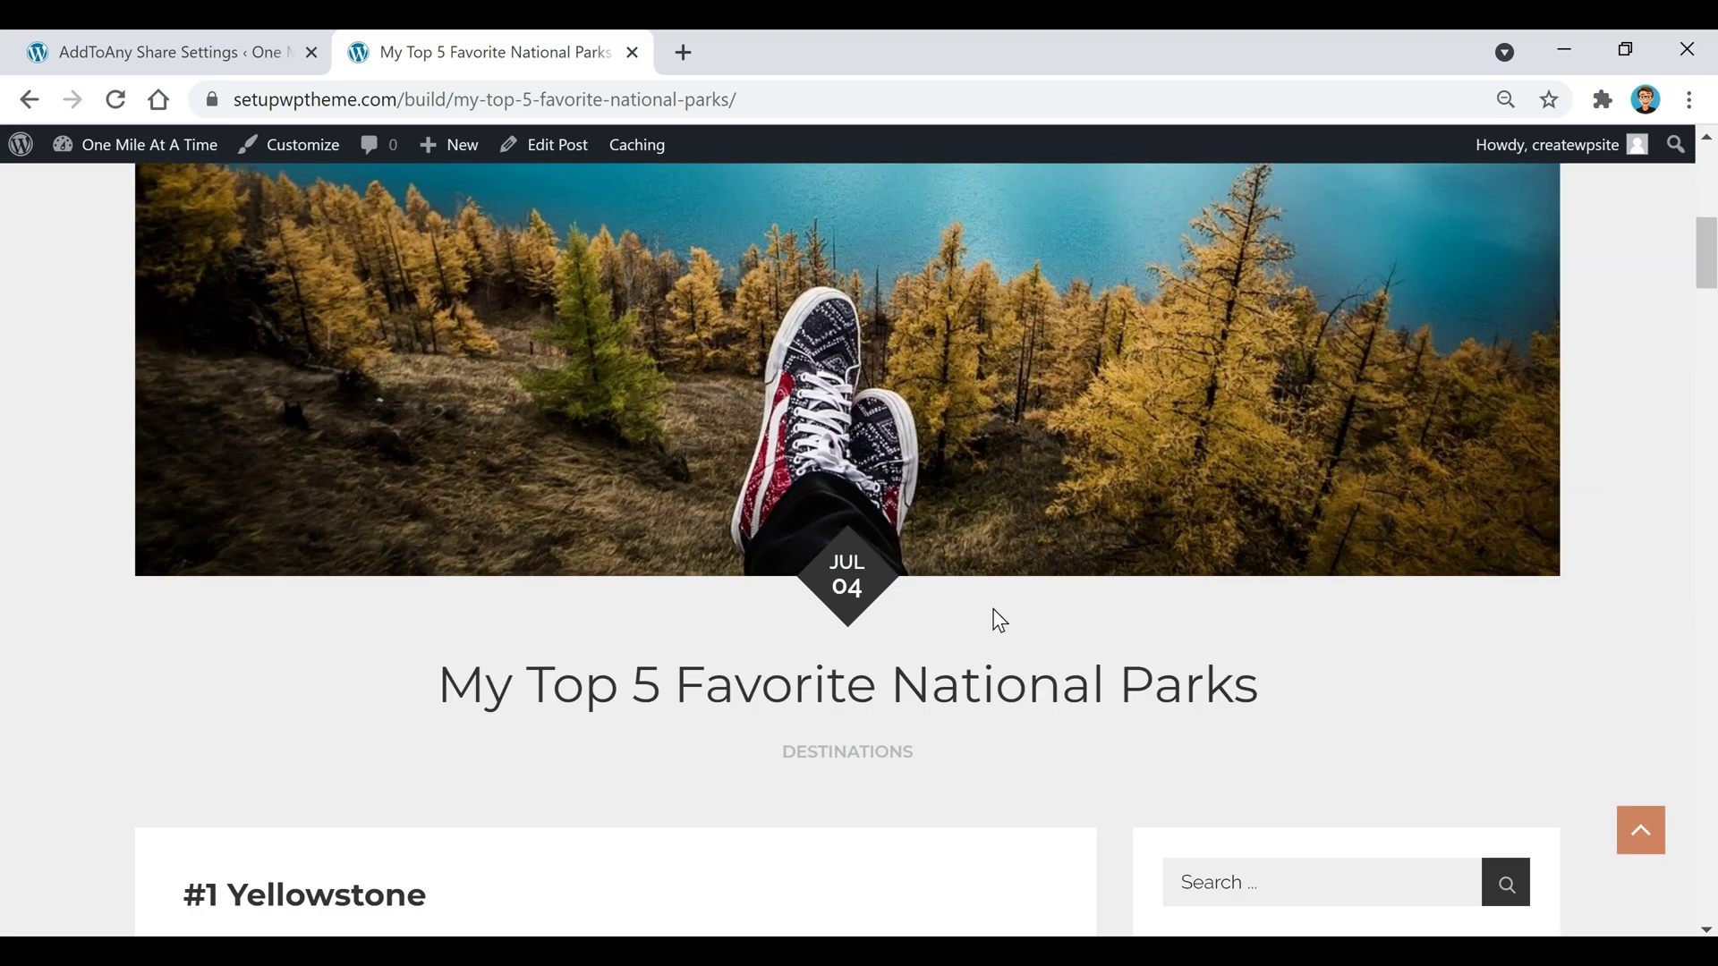
scroll(993, 628, up, 6)
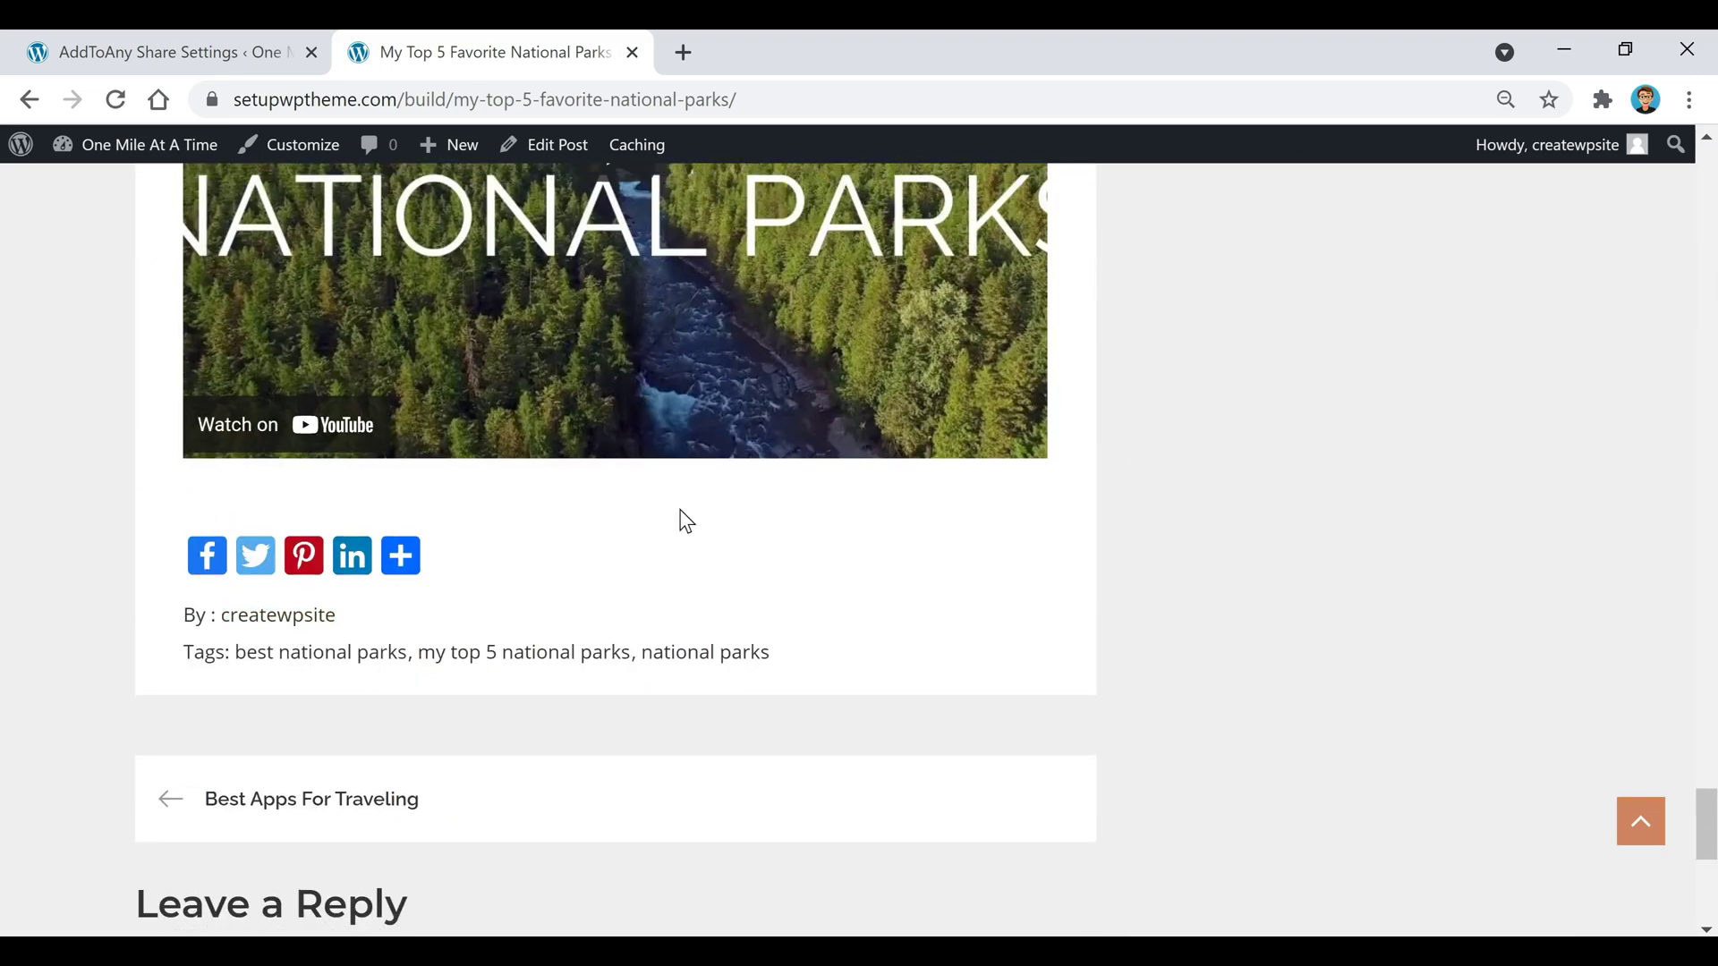
Set the placement of AddToAny's floating vertical buttons to Left docked and save the floating settings.
click(243, 59)
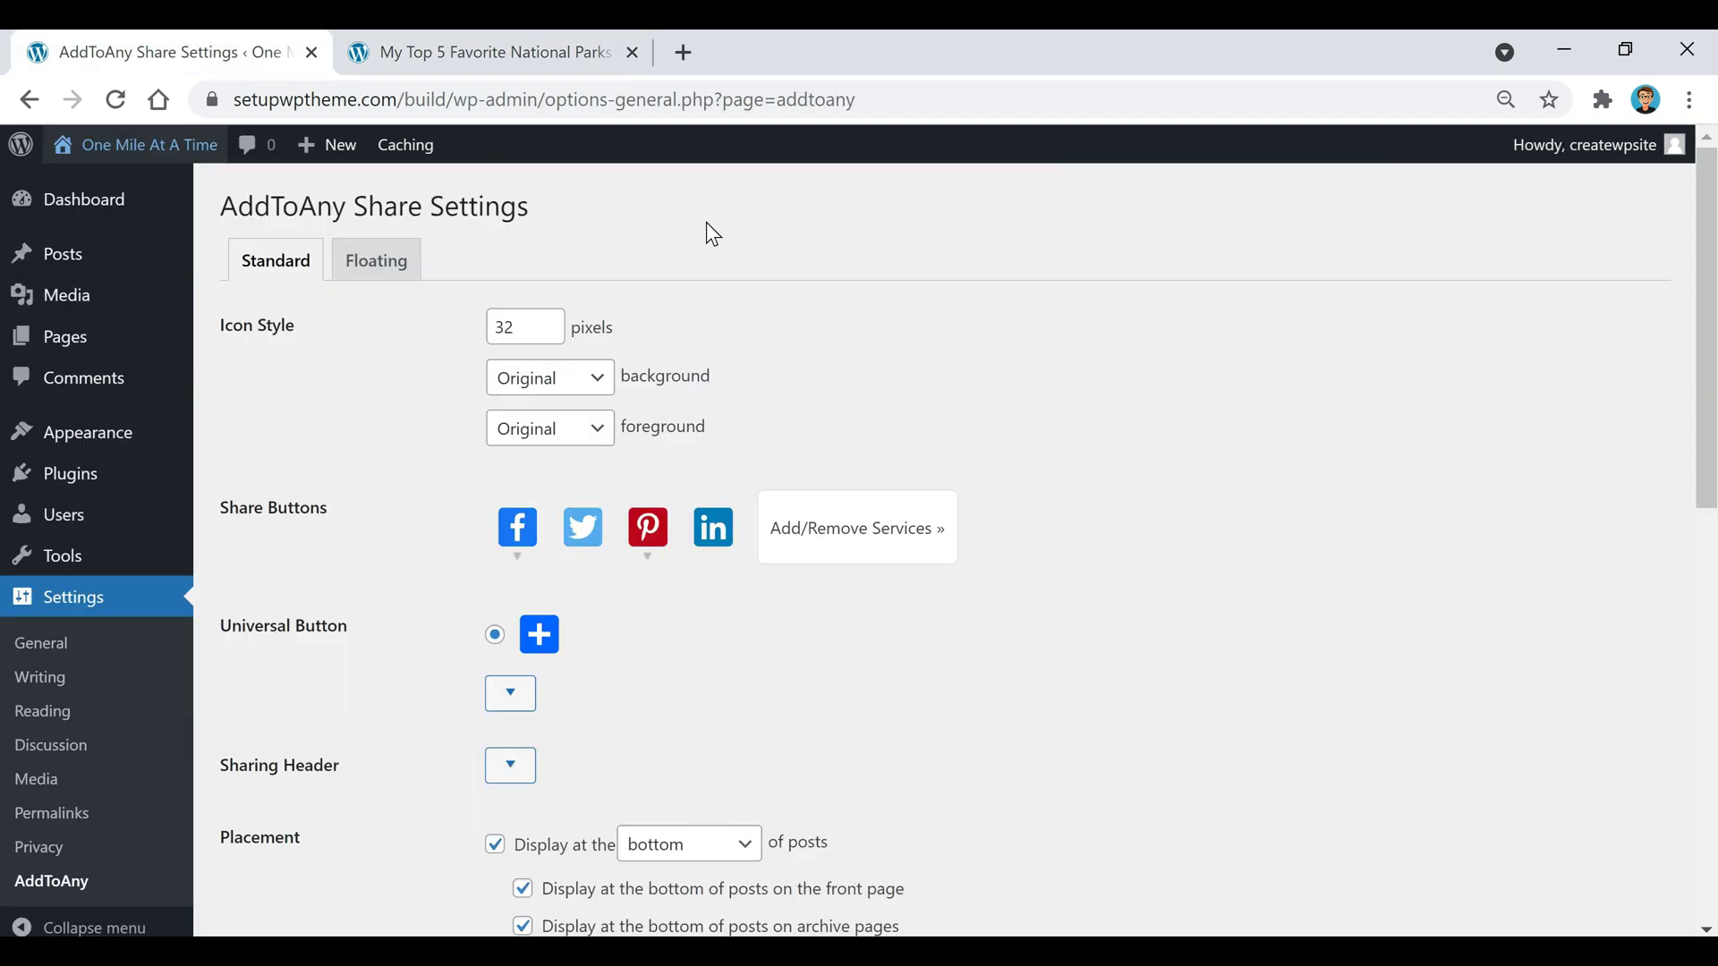
click(374, 263)
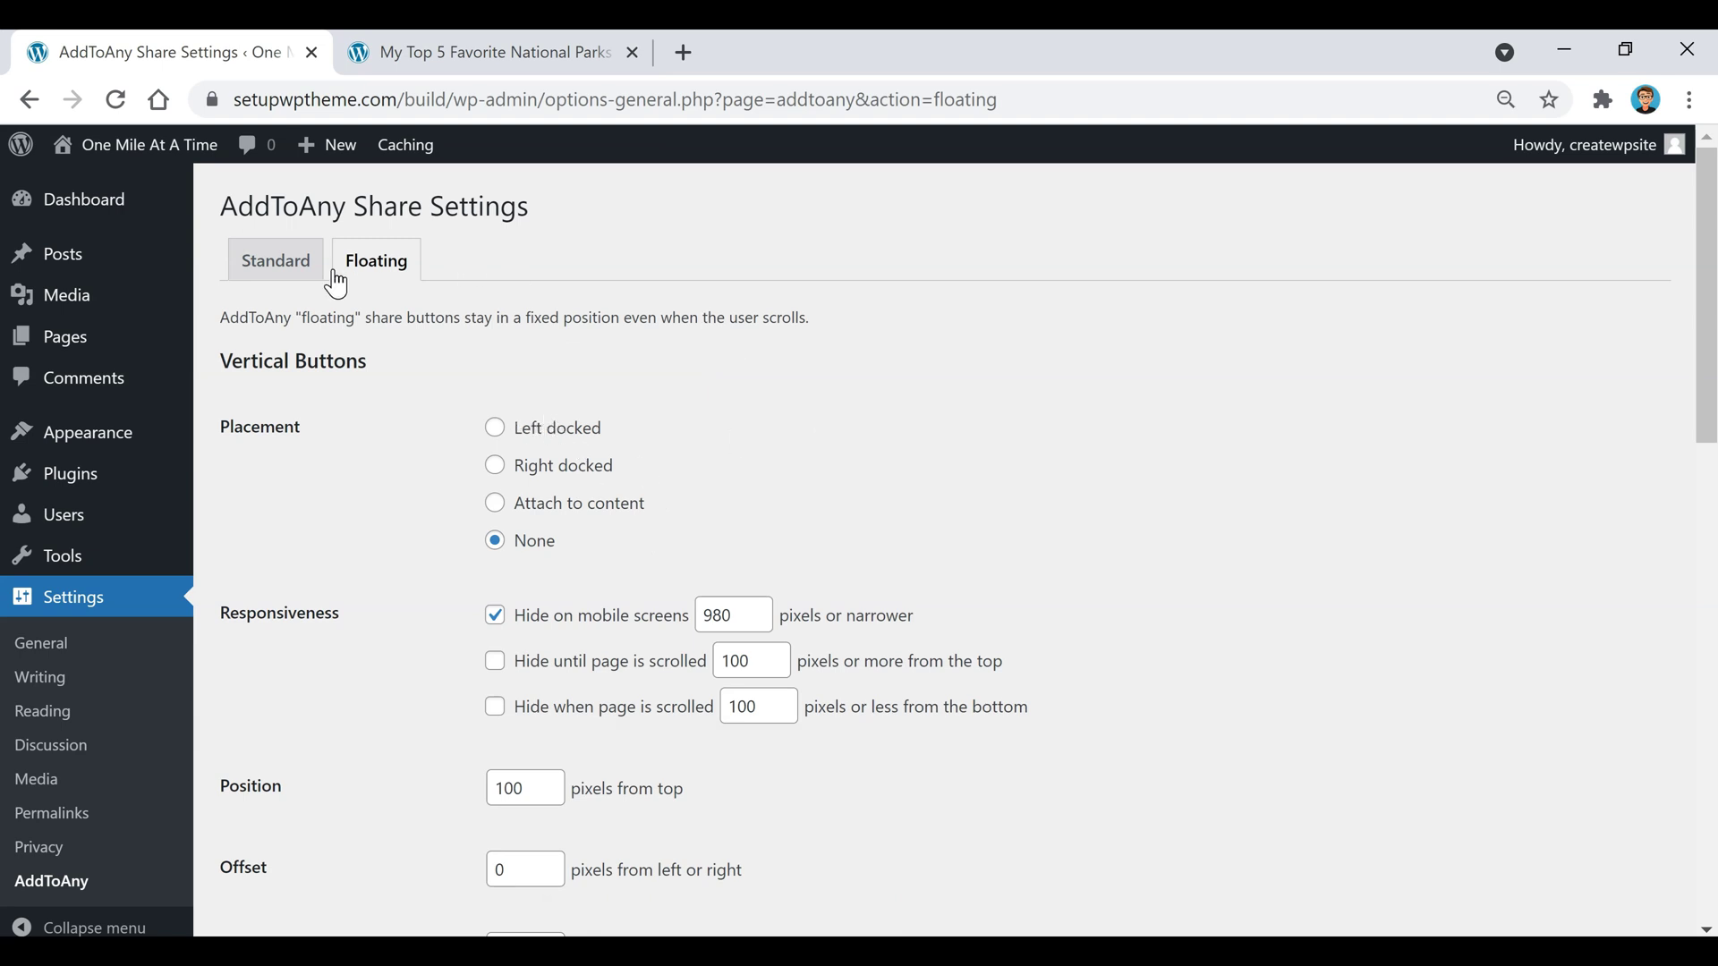
click(513, 434)
scroll(1115, 463, down, 3)
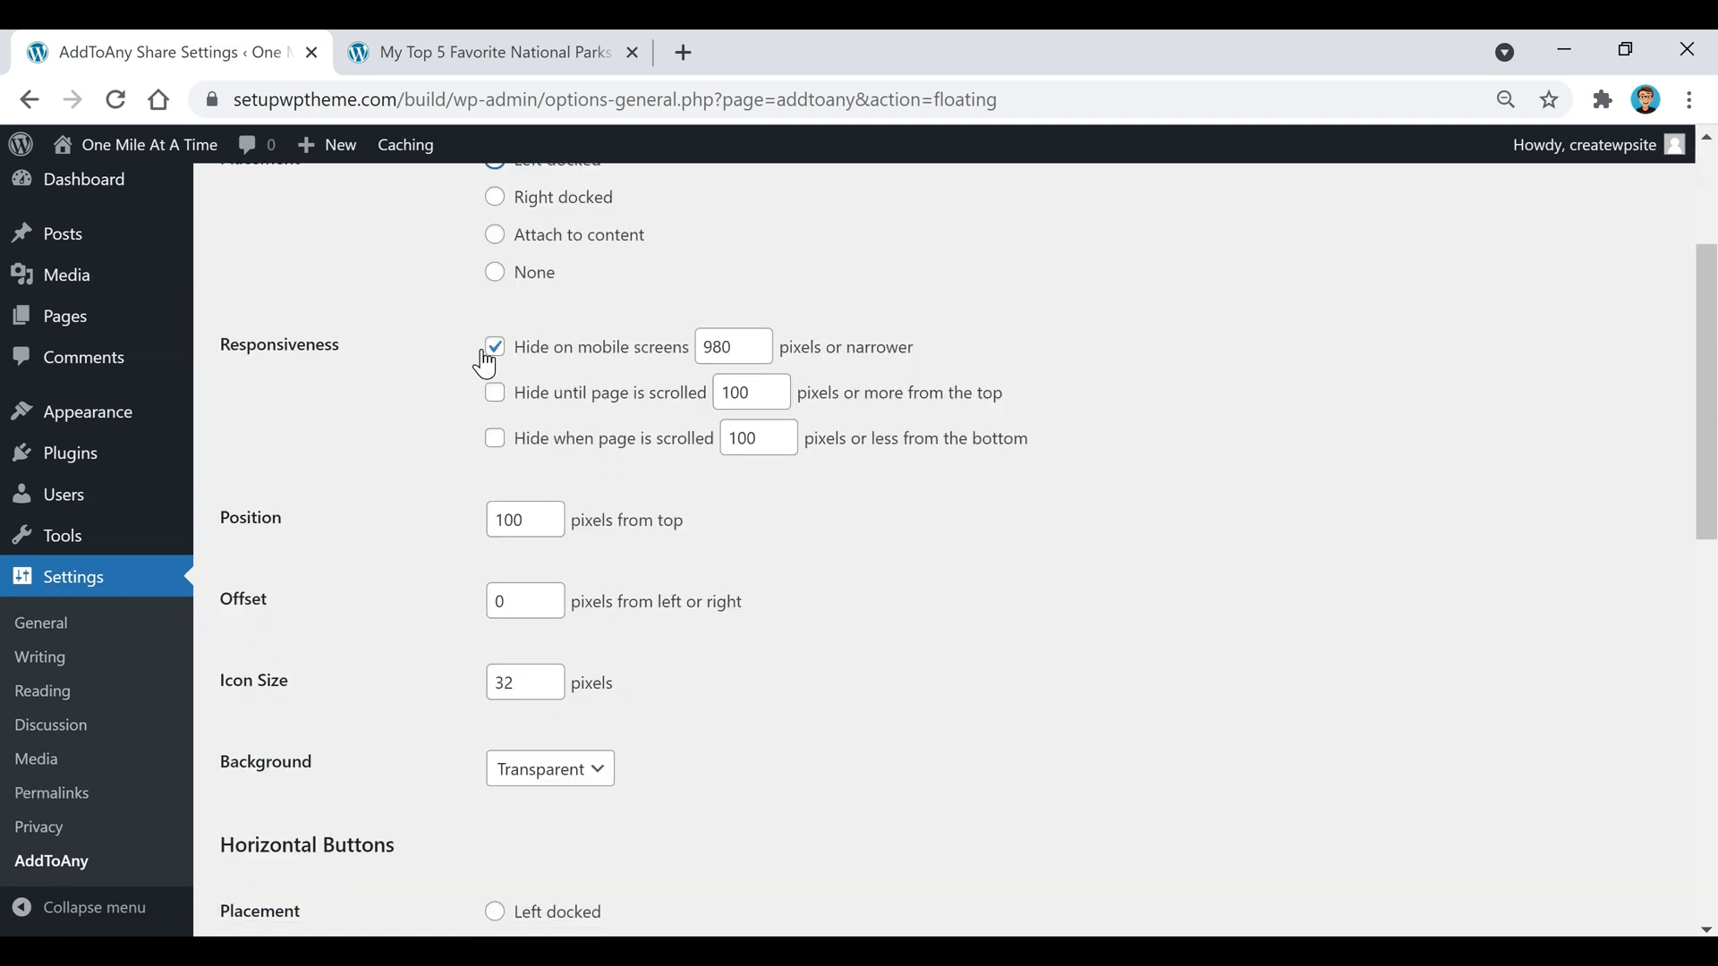
scroll(411, 334, down, 6)
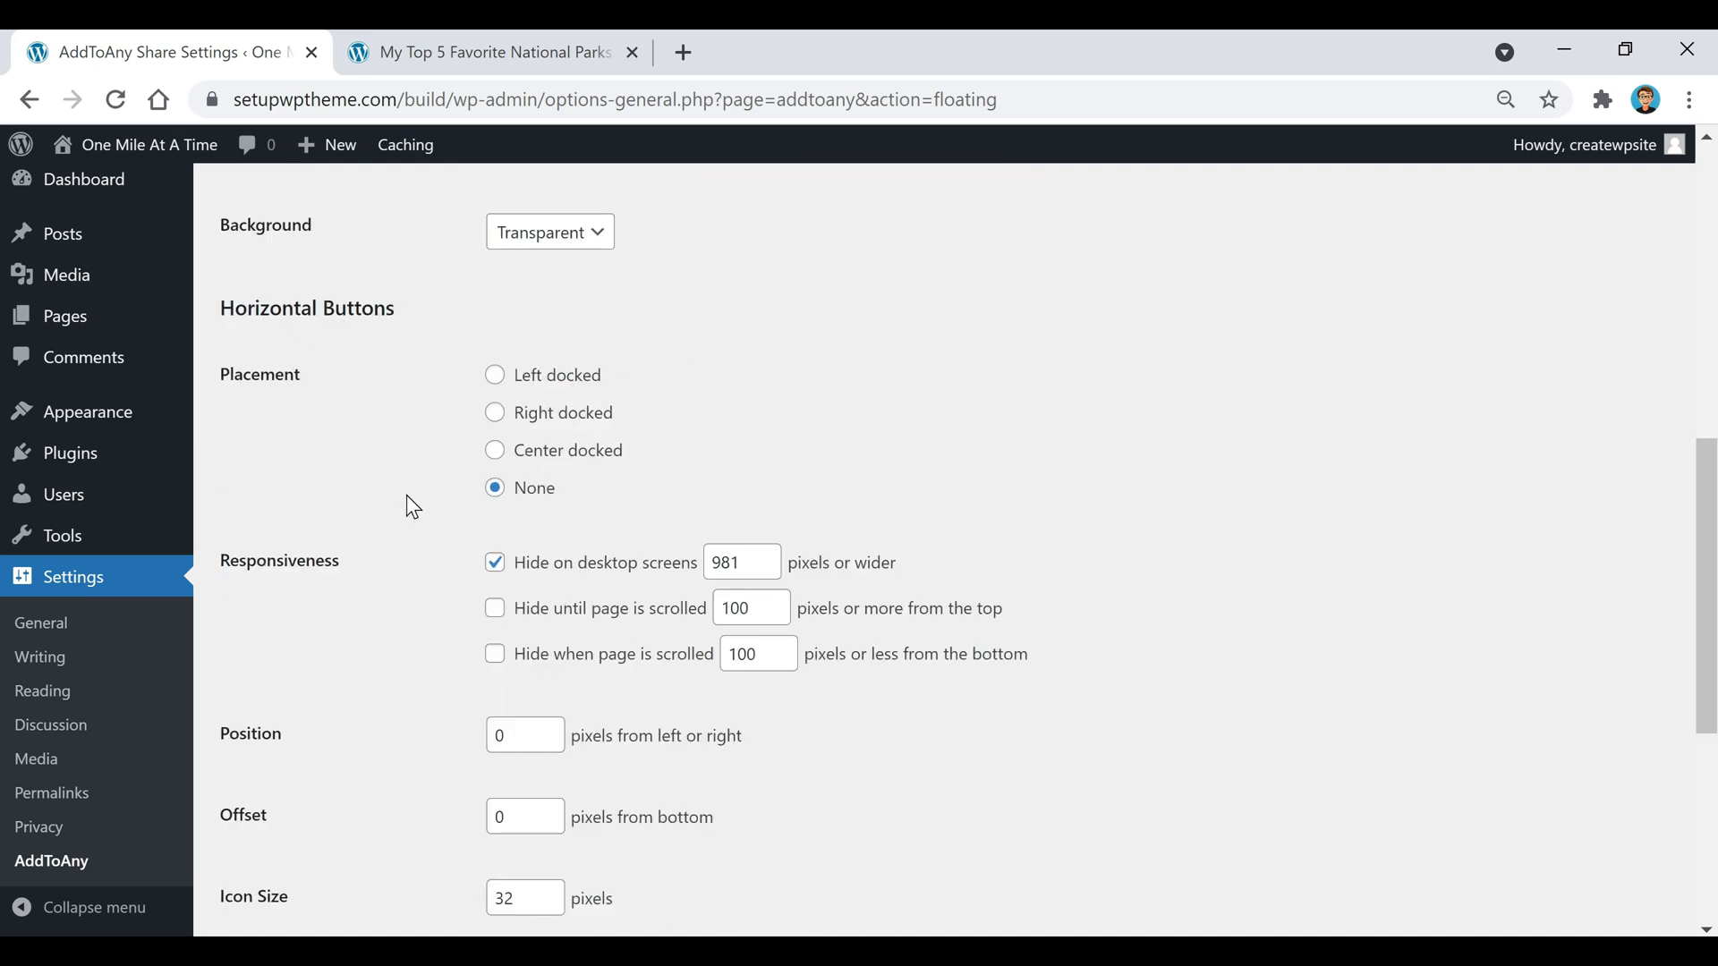
scroll(410, 506, down, 3)
scroll(414, 509, down, 2)
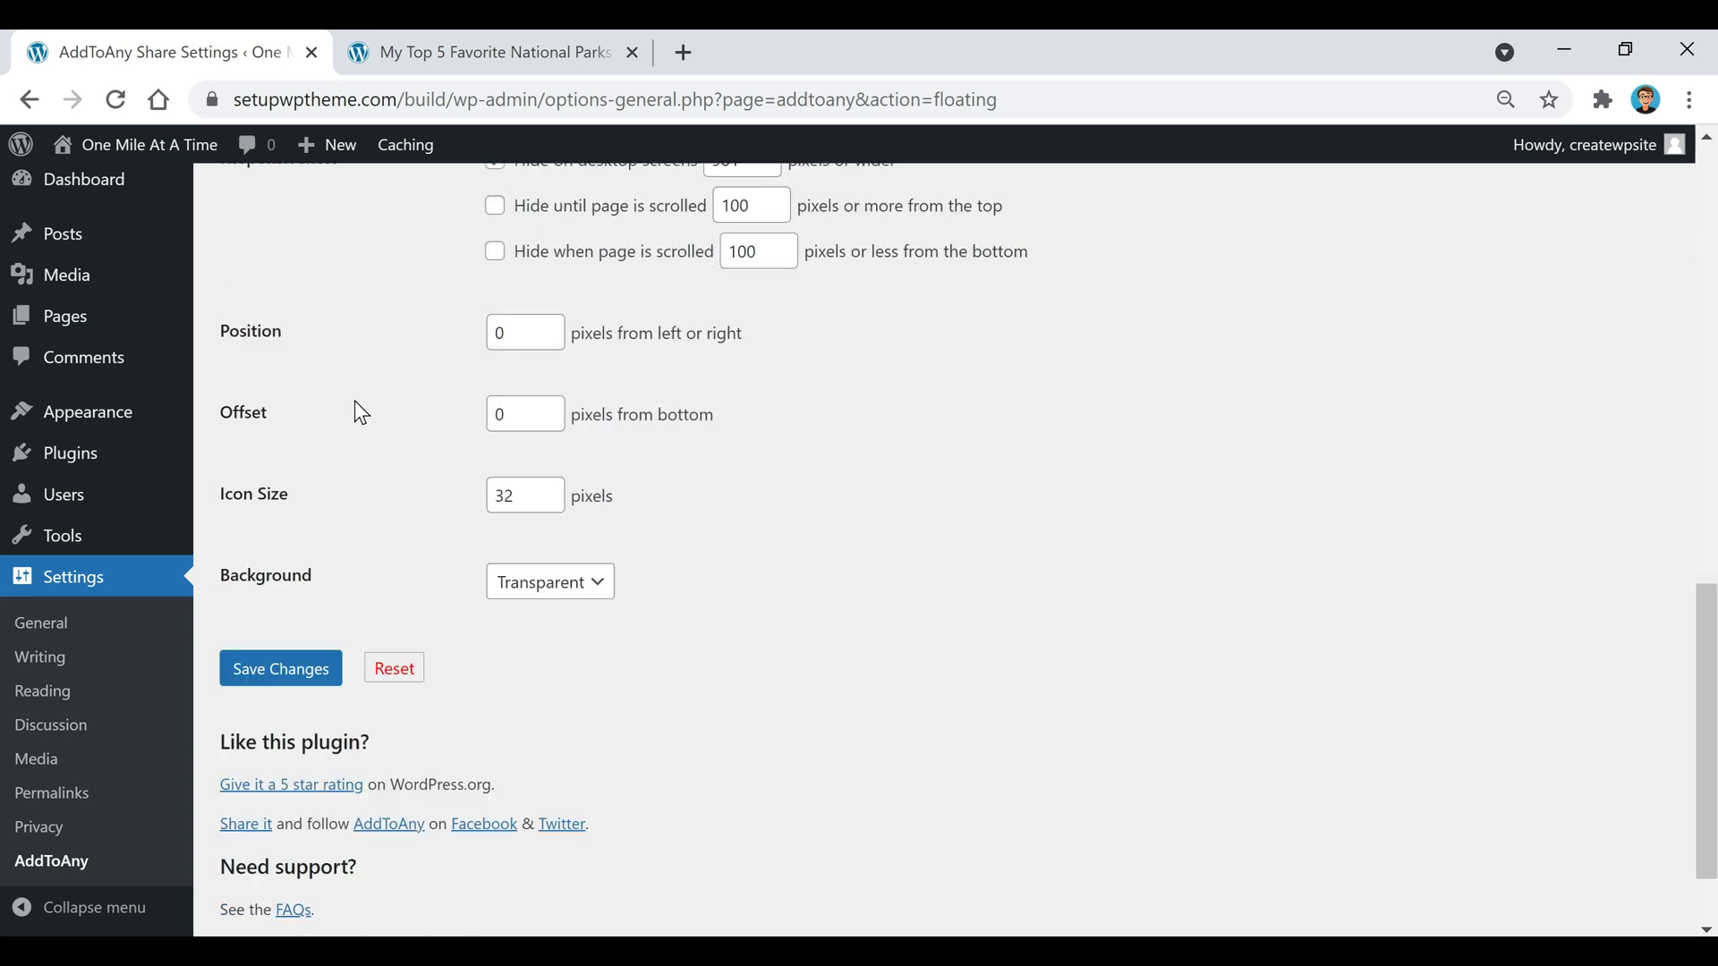
click(277, 684)
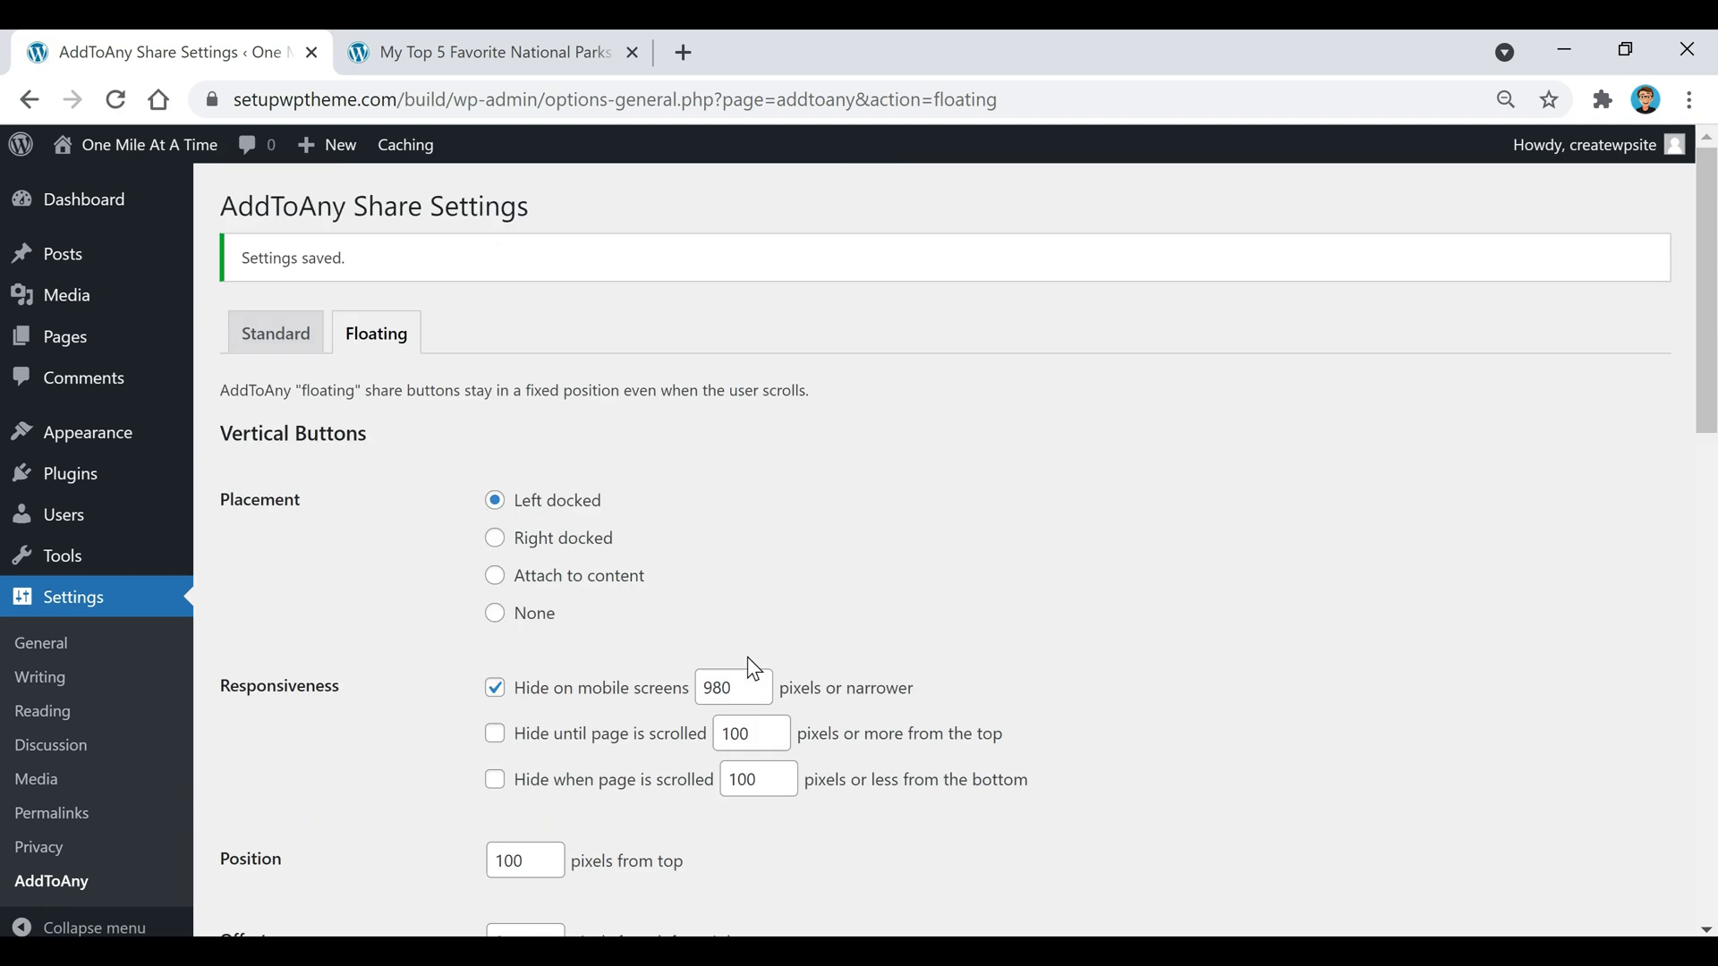
Open the site's homepage from the national parks post and check the floating share buttons while moving through the page.
click(472, 61)
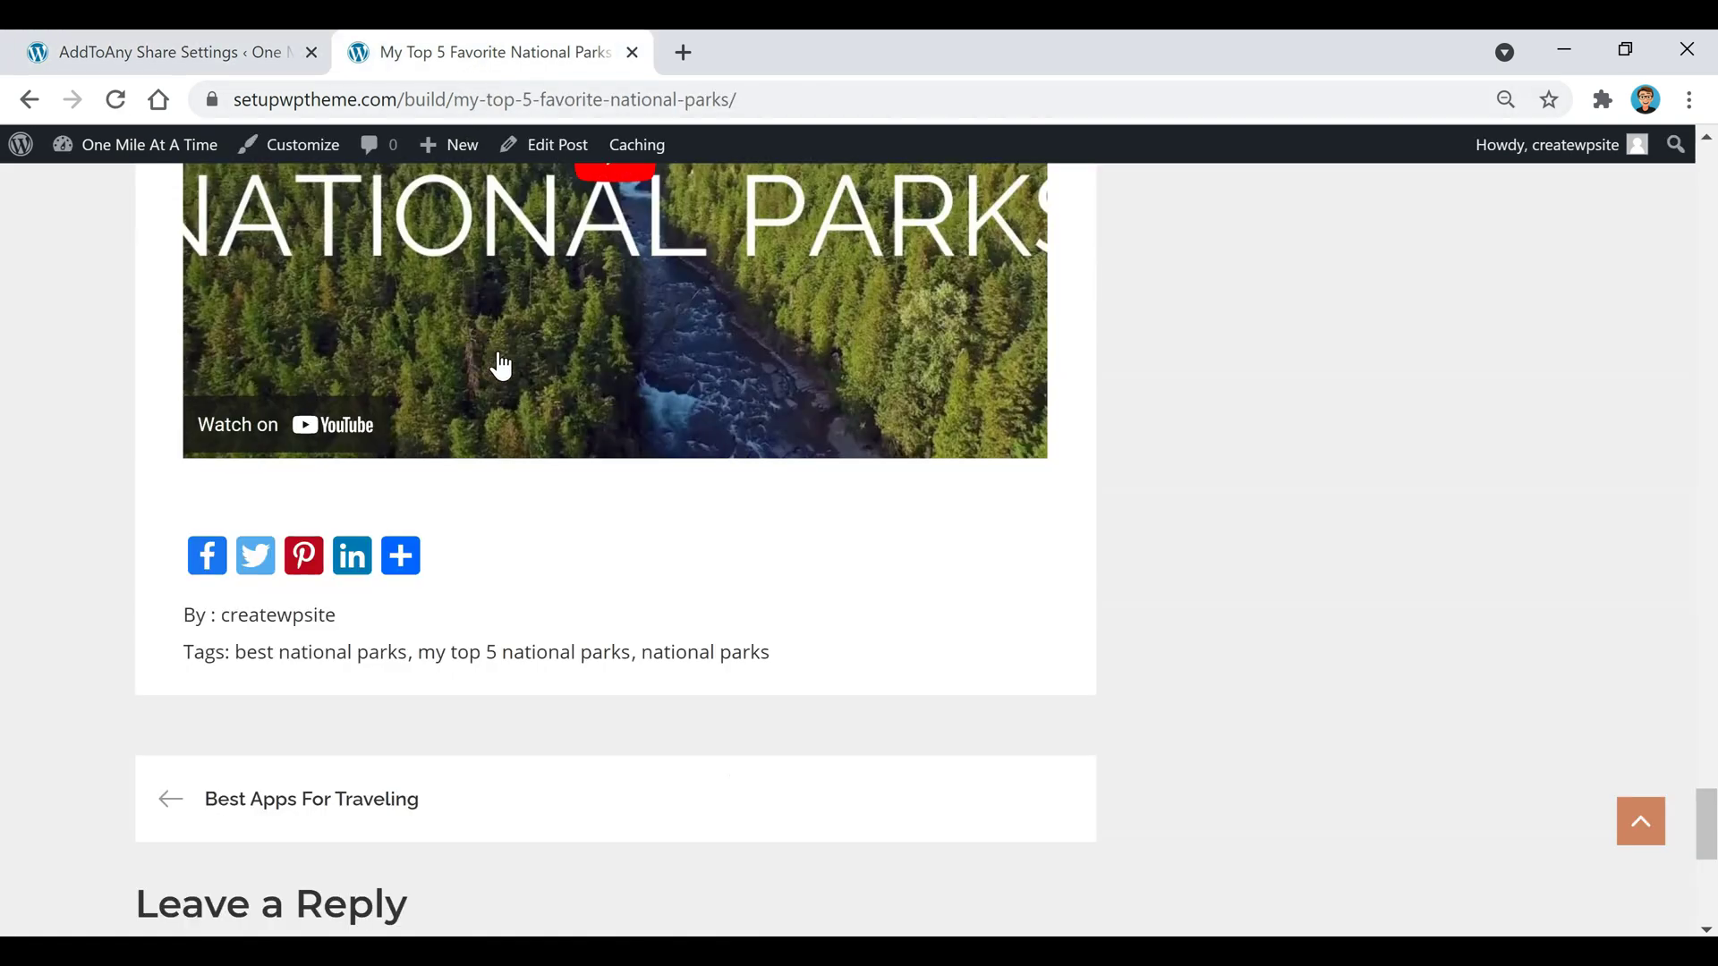
scroll(507, 353, up, 10)
drag(1706, 636, 1709, 101)
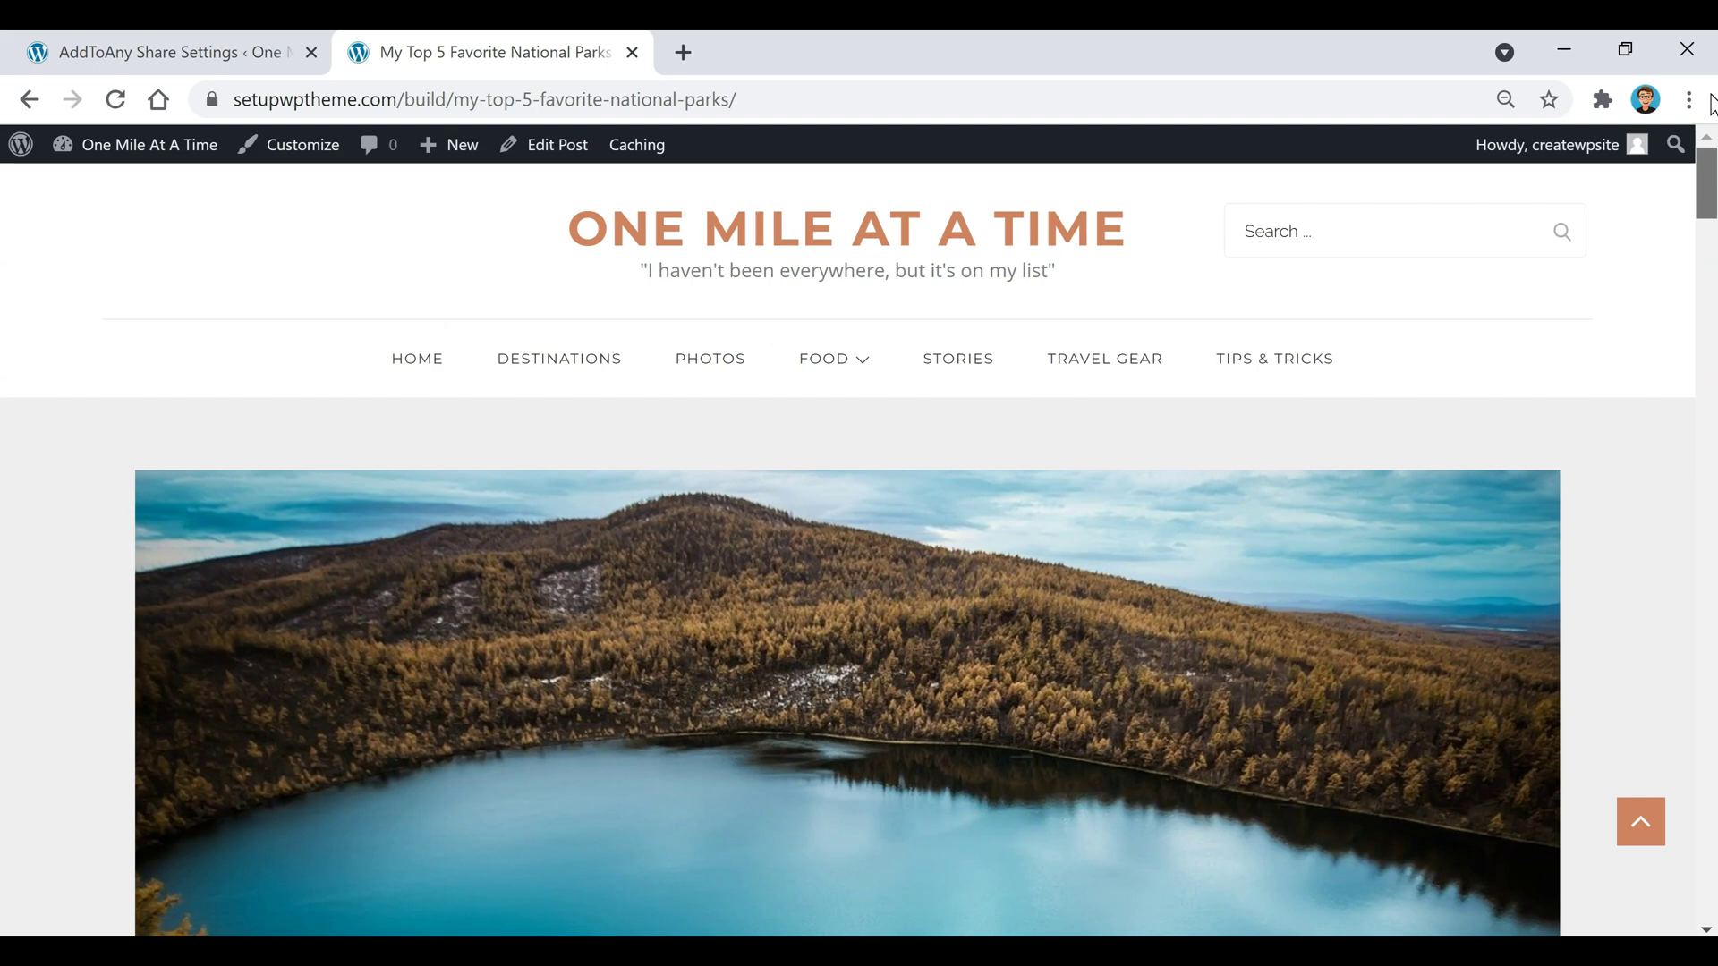
click(901, 234)
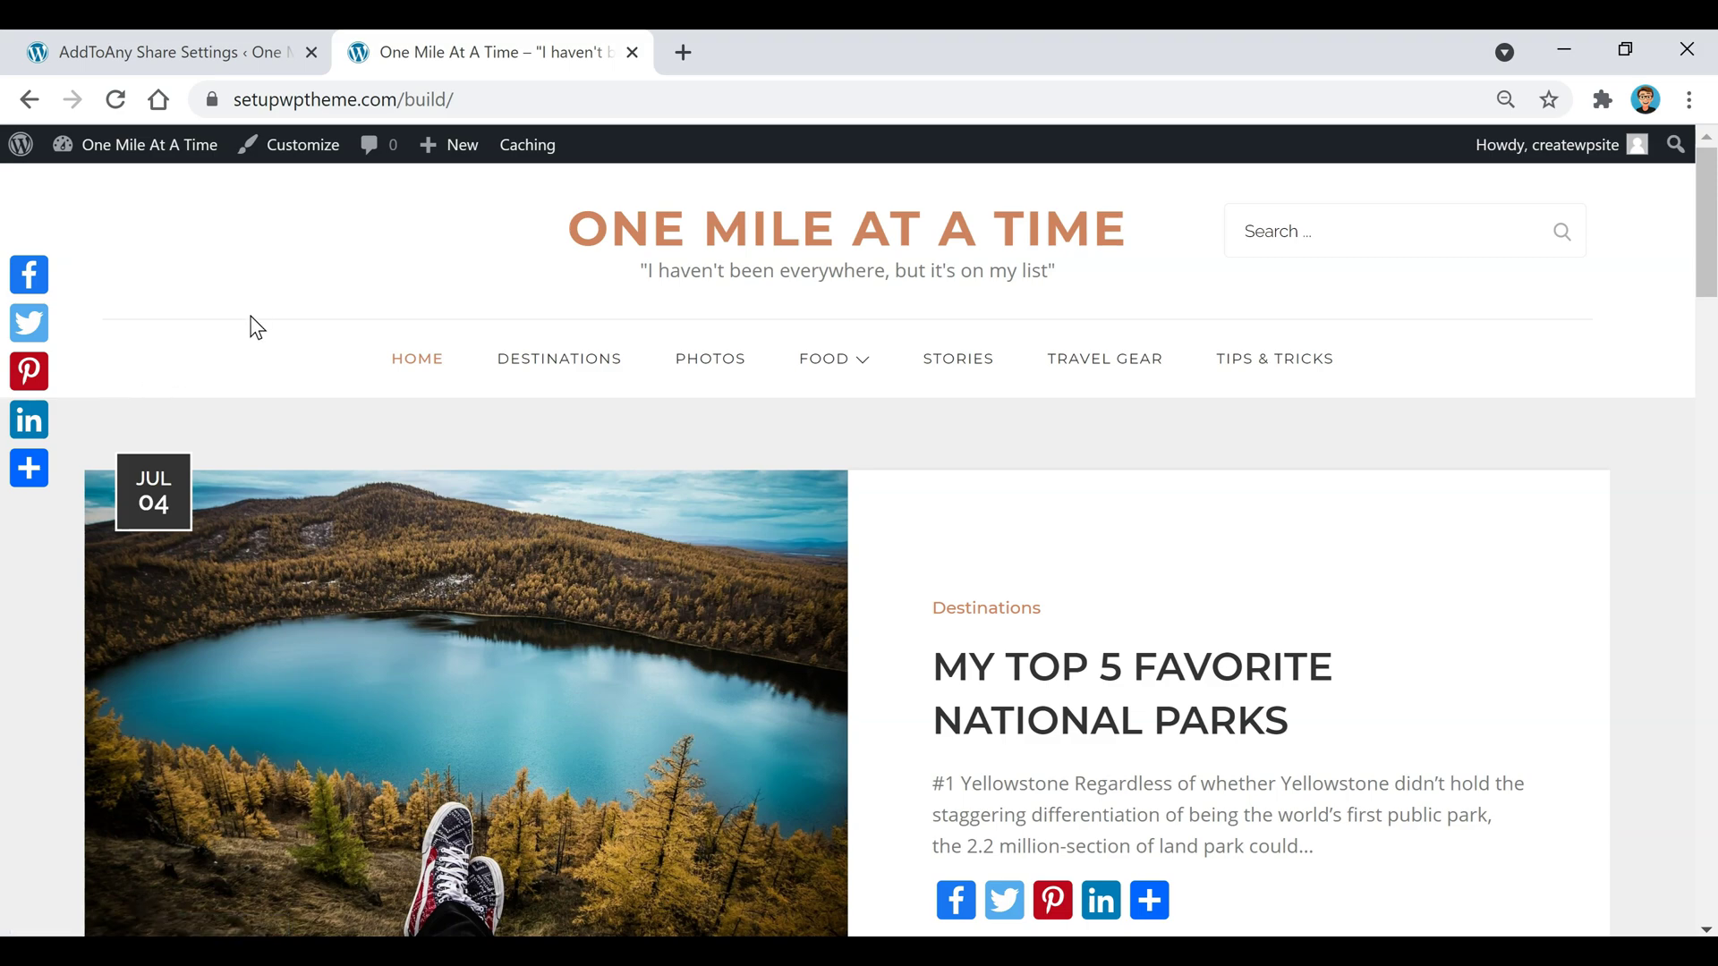
scroll(254, 326, down, 9)
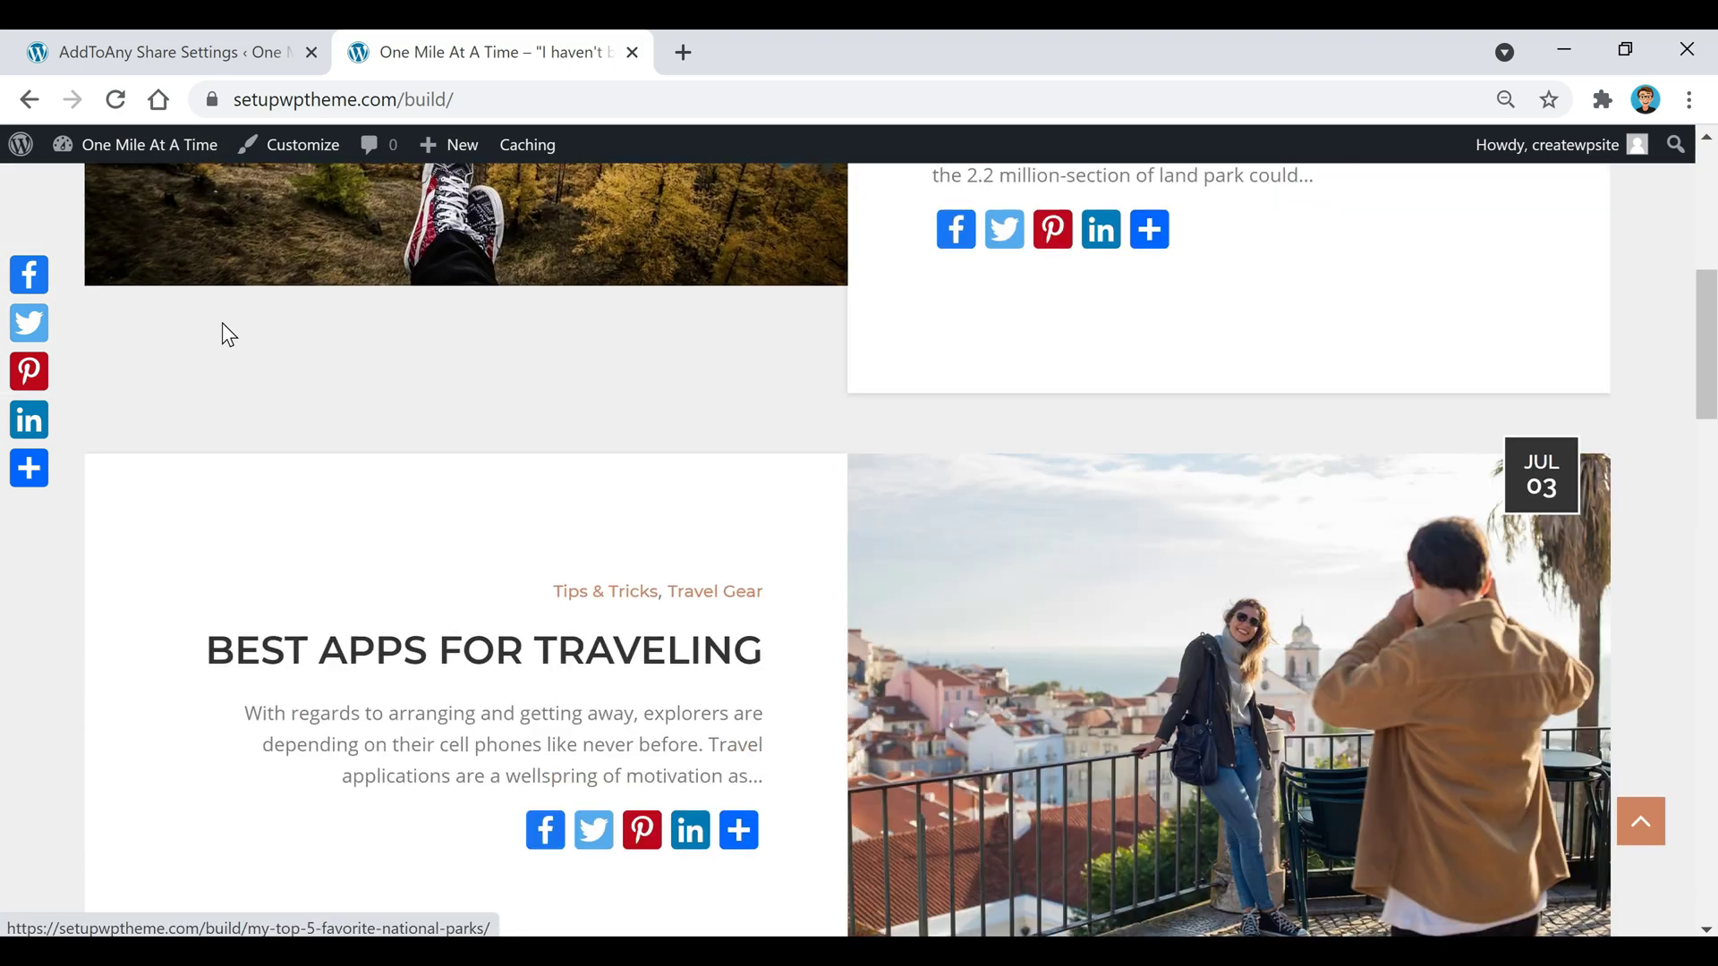
scroll(45, 336, down, 7)
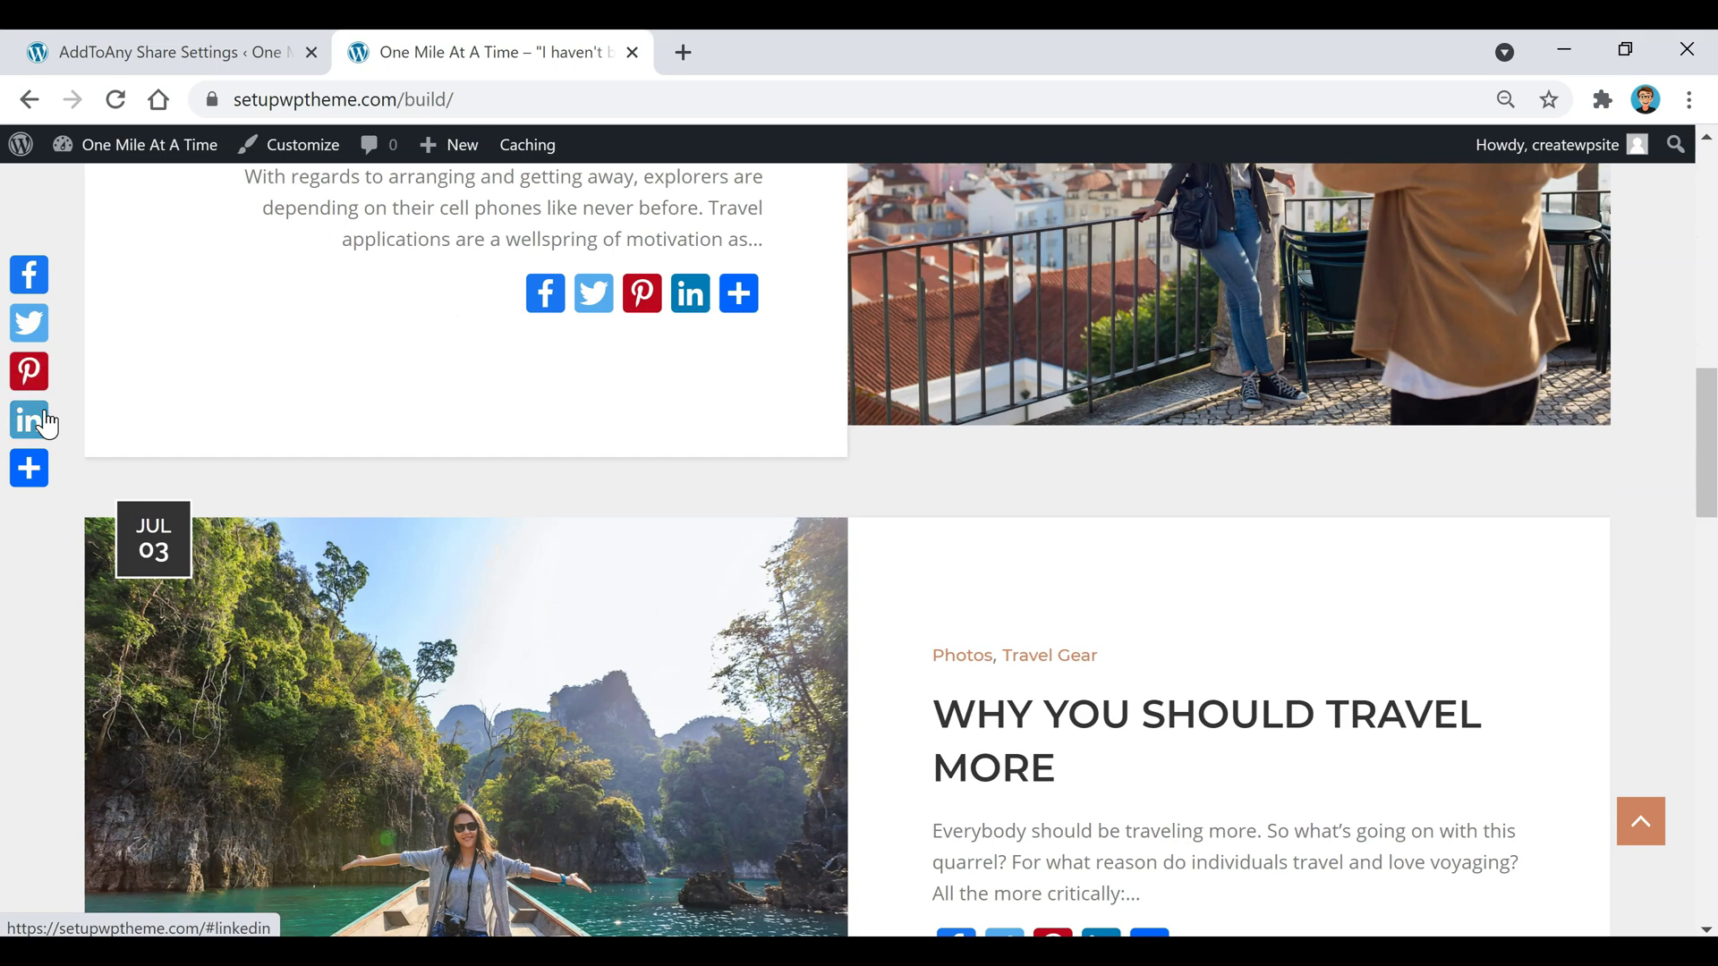
scroll(344, 428, down, 7)
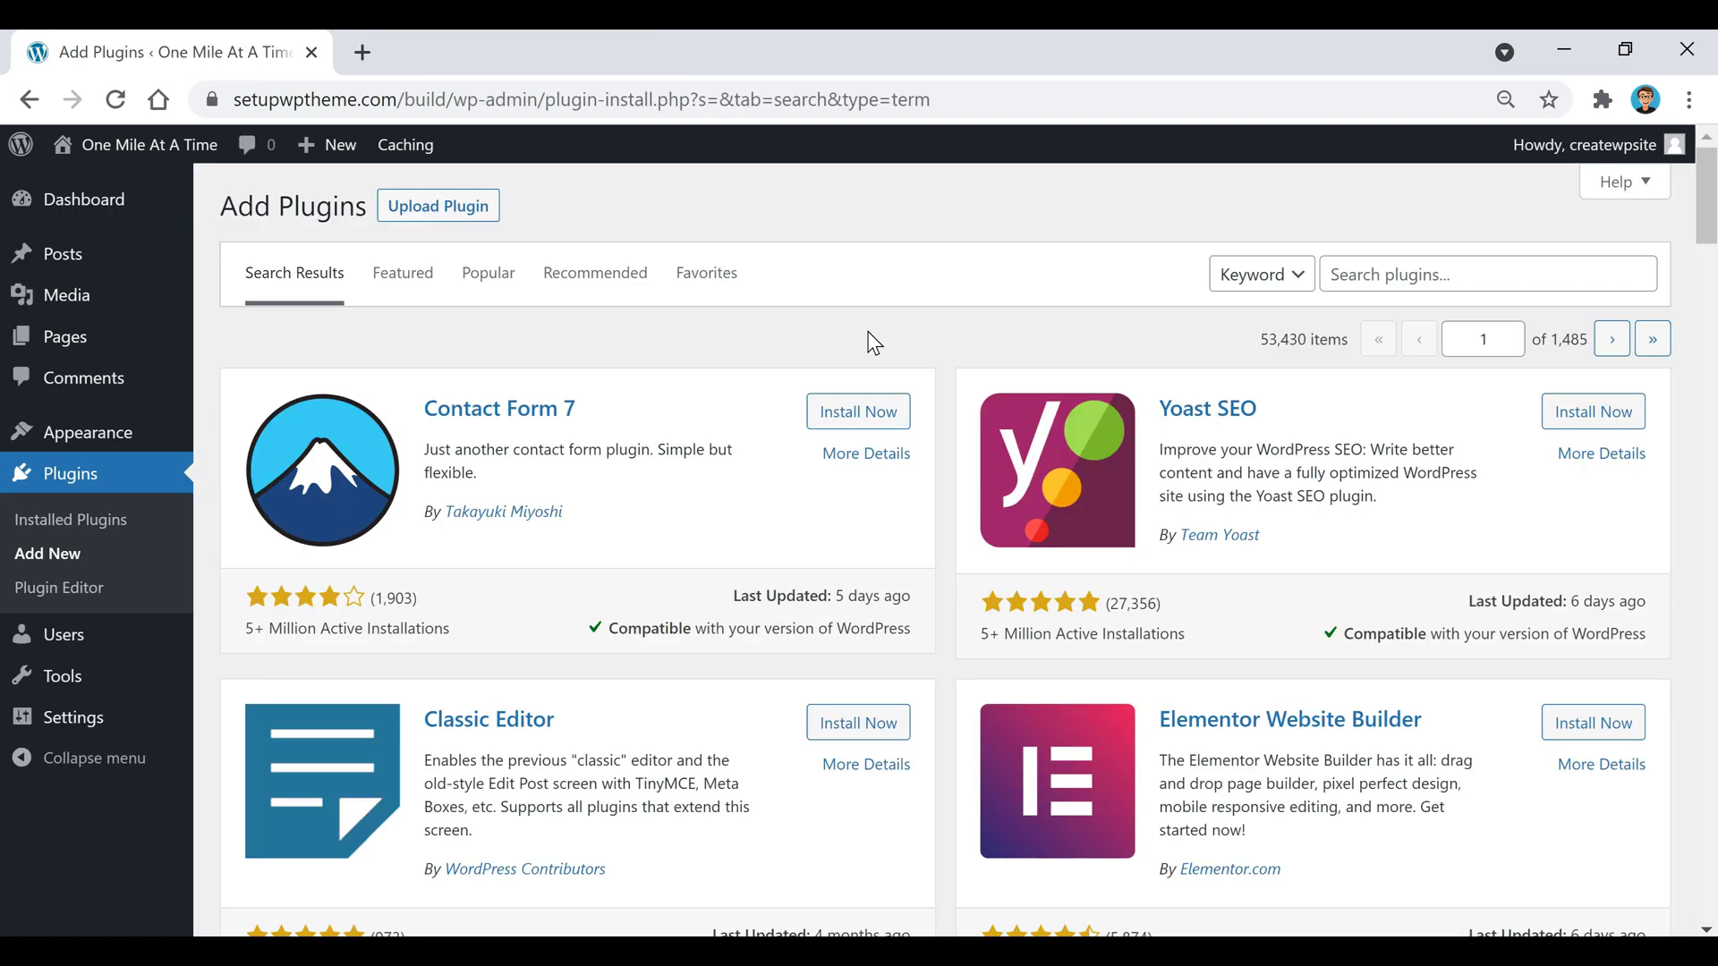
Search the plugin directory for "sassy social share", then install and activate Social Sharing Plugin – Sassy Social Share.
click(1524, 262)
text(sassy social share)
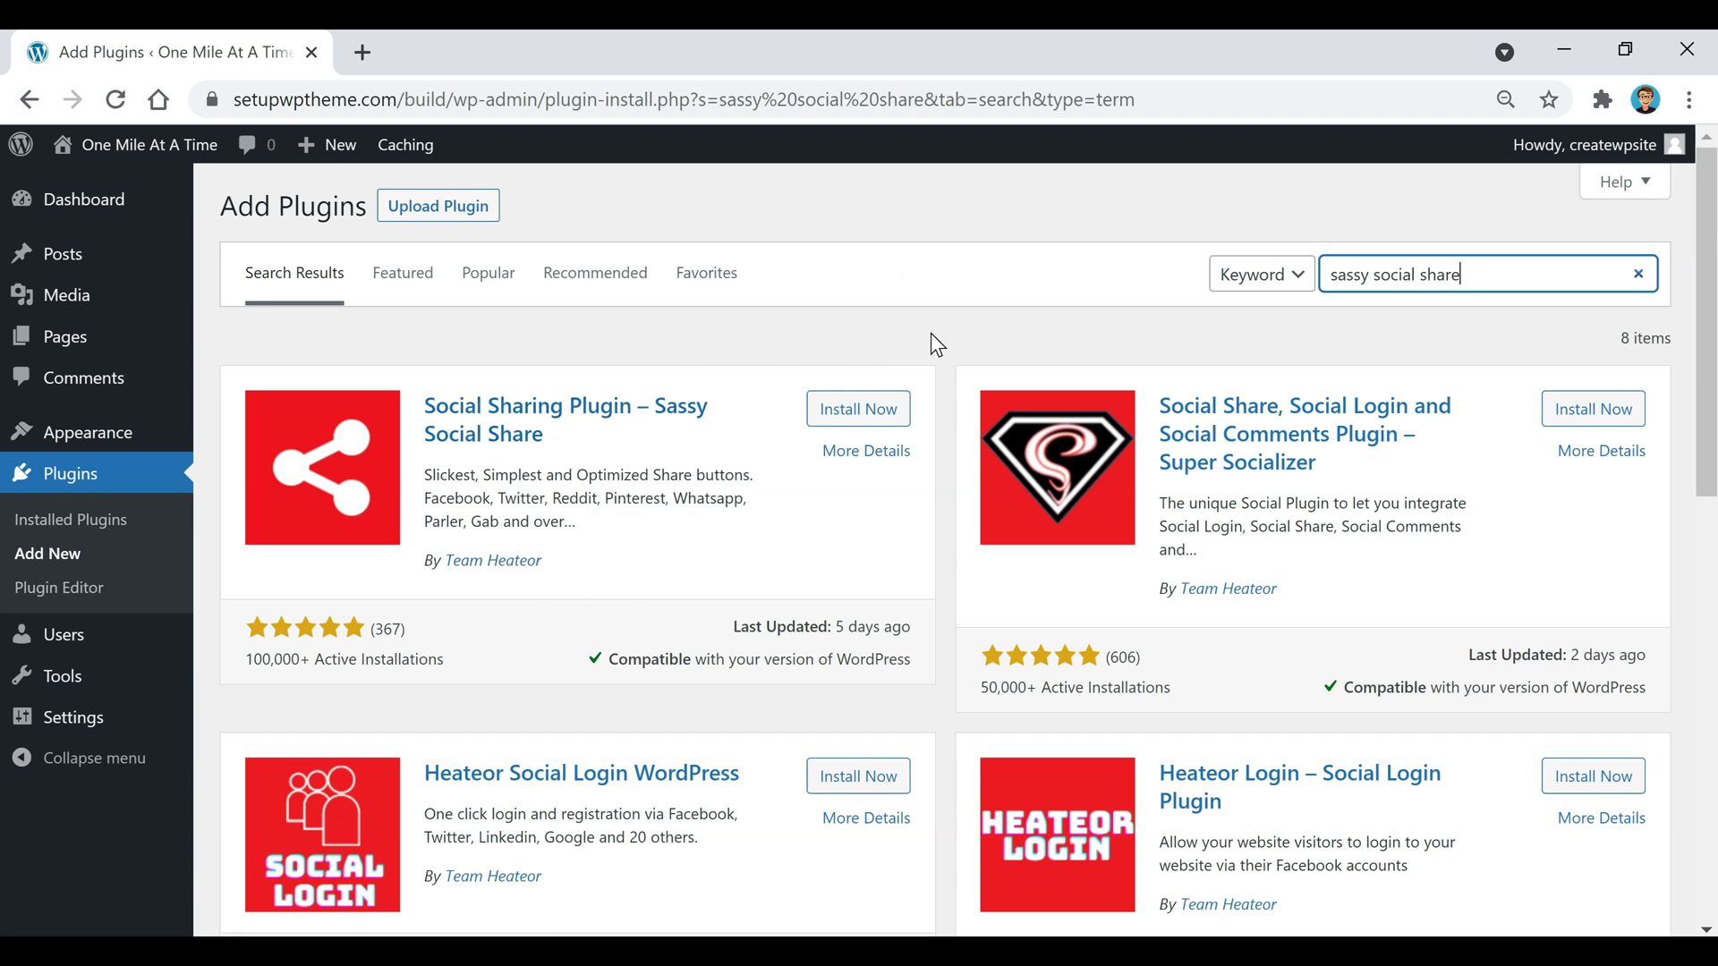
click(896, 409)
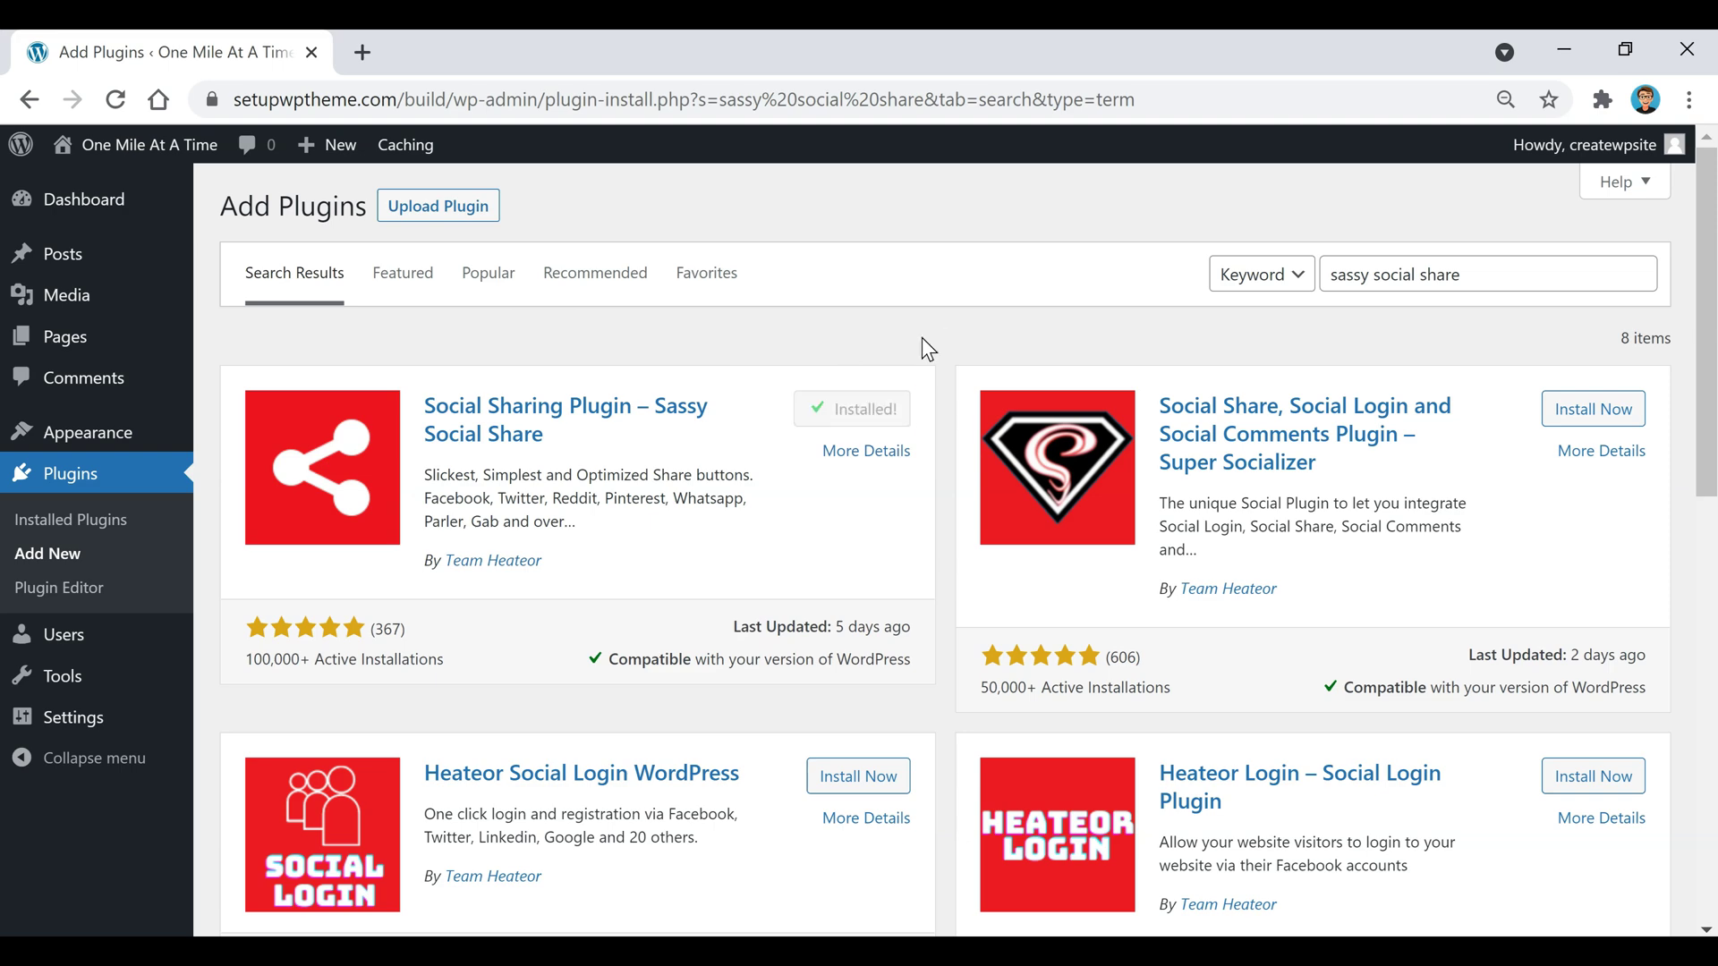
click(869, 417)
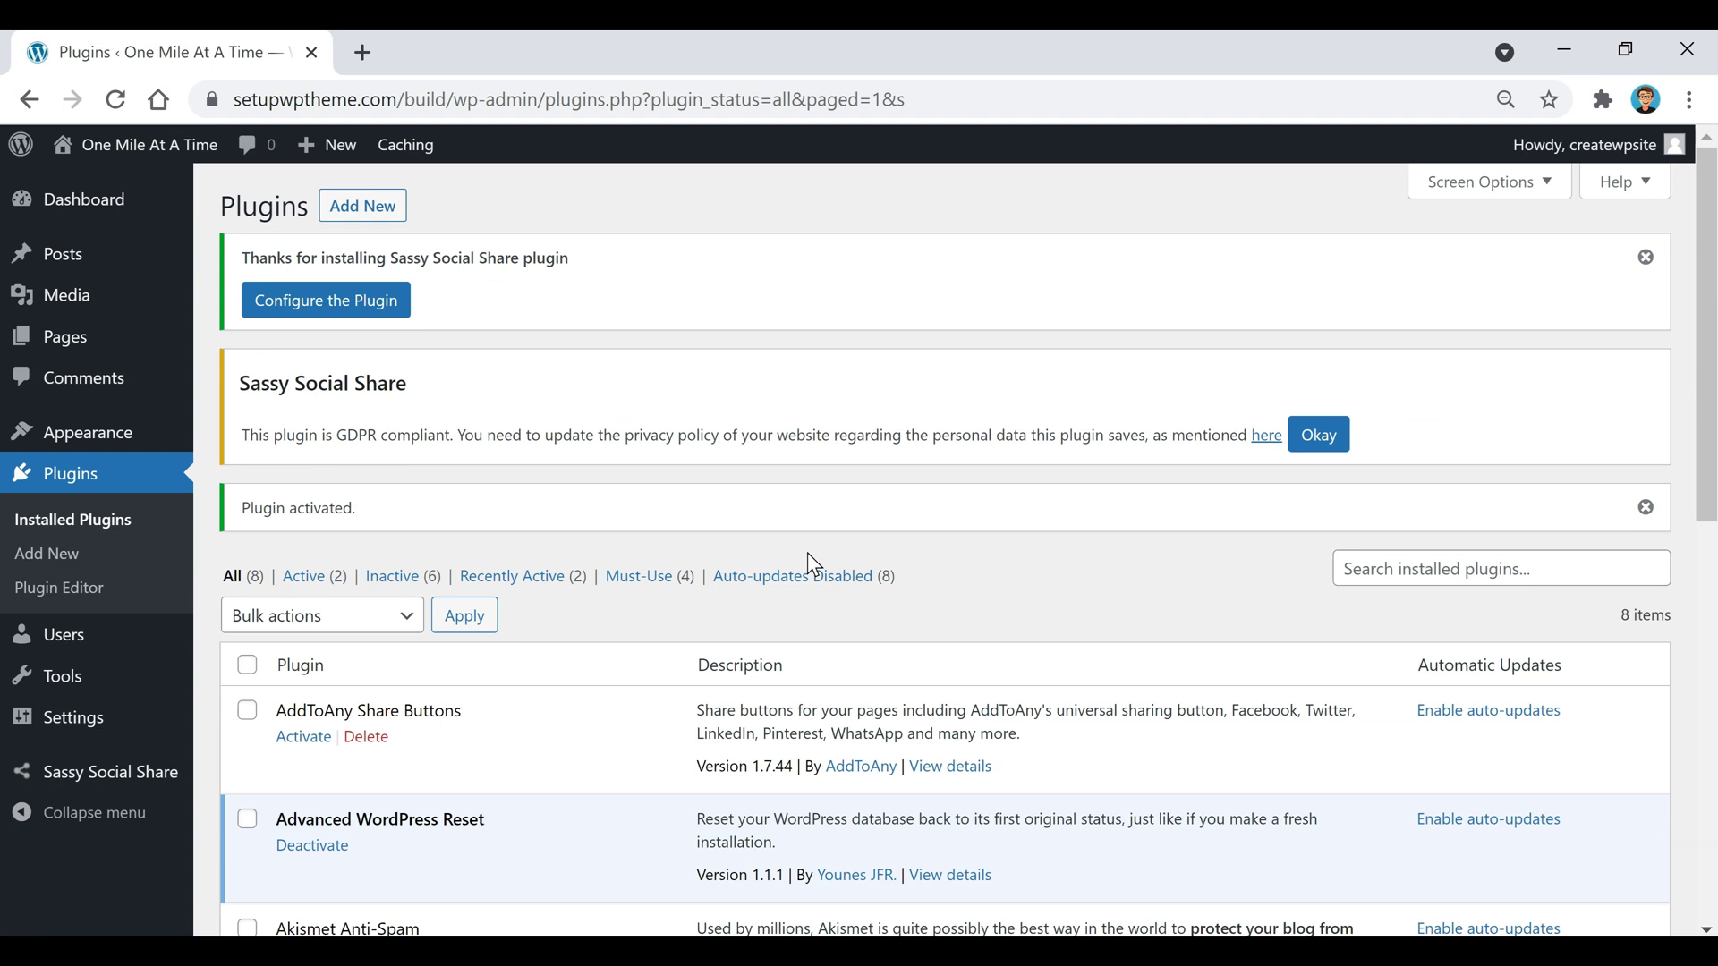
Open the Sassy Social Share settings and examine the theme selection, standard interface and floating interface options.
click(116, 785)
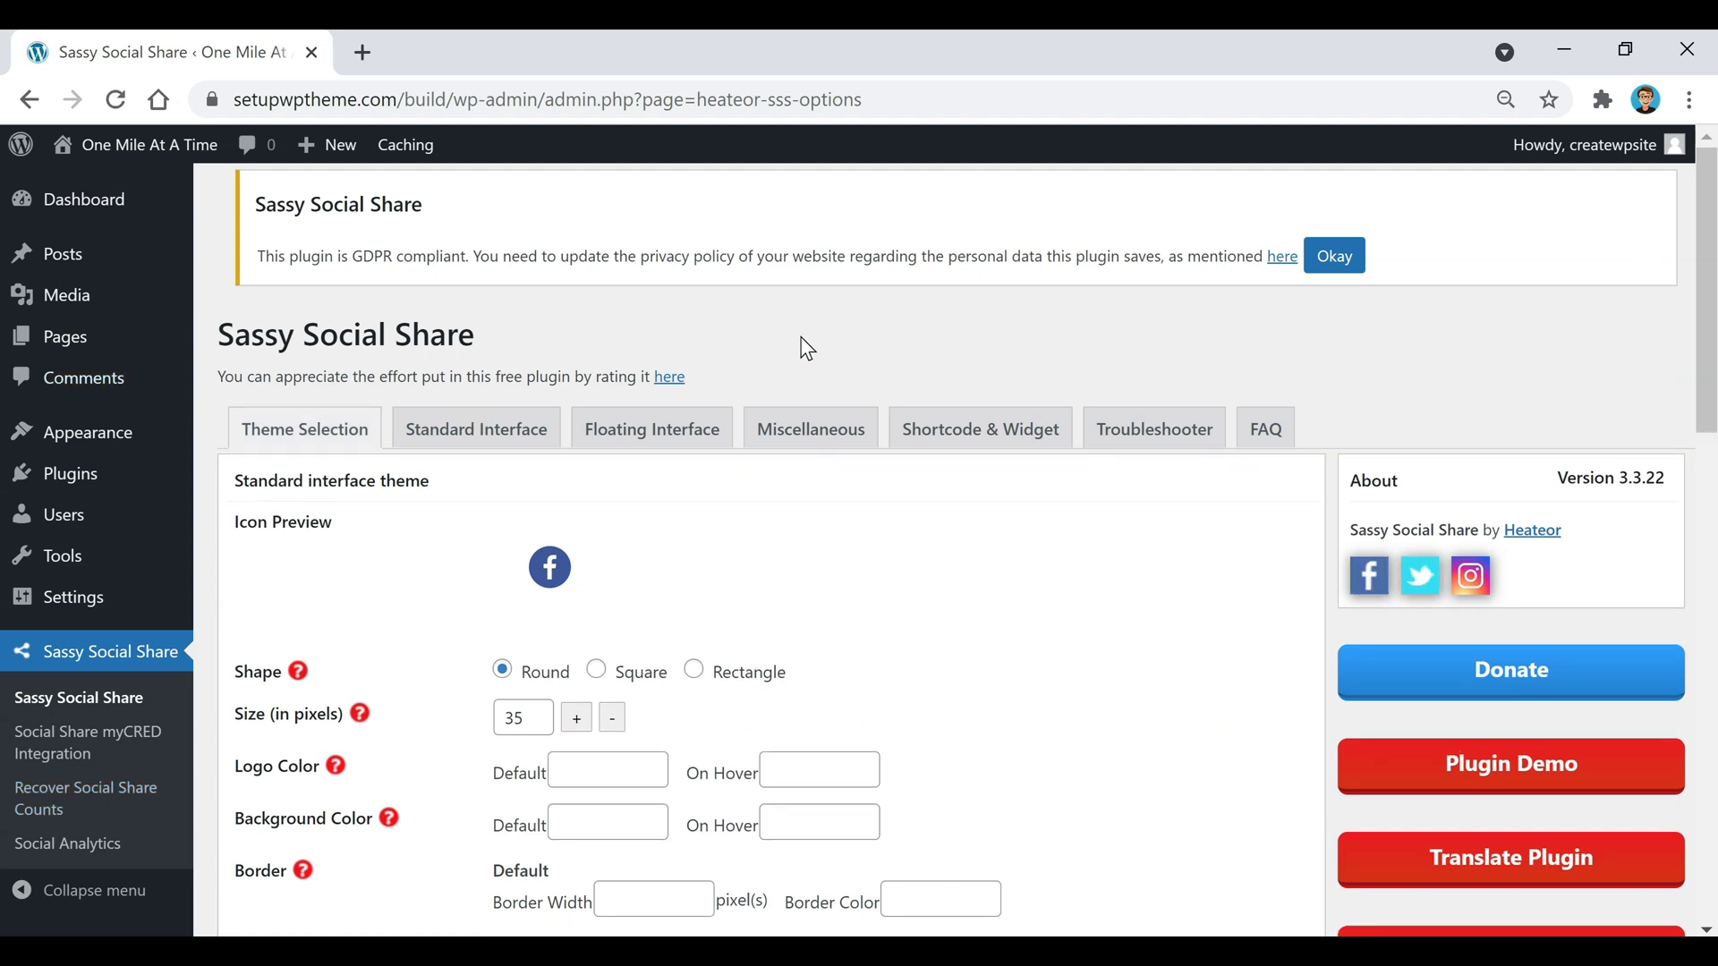
scroll(805, 347, down, 10)
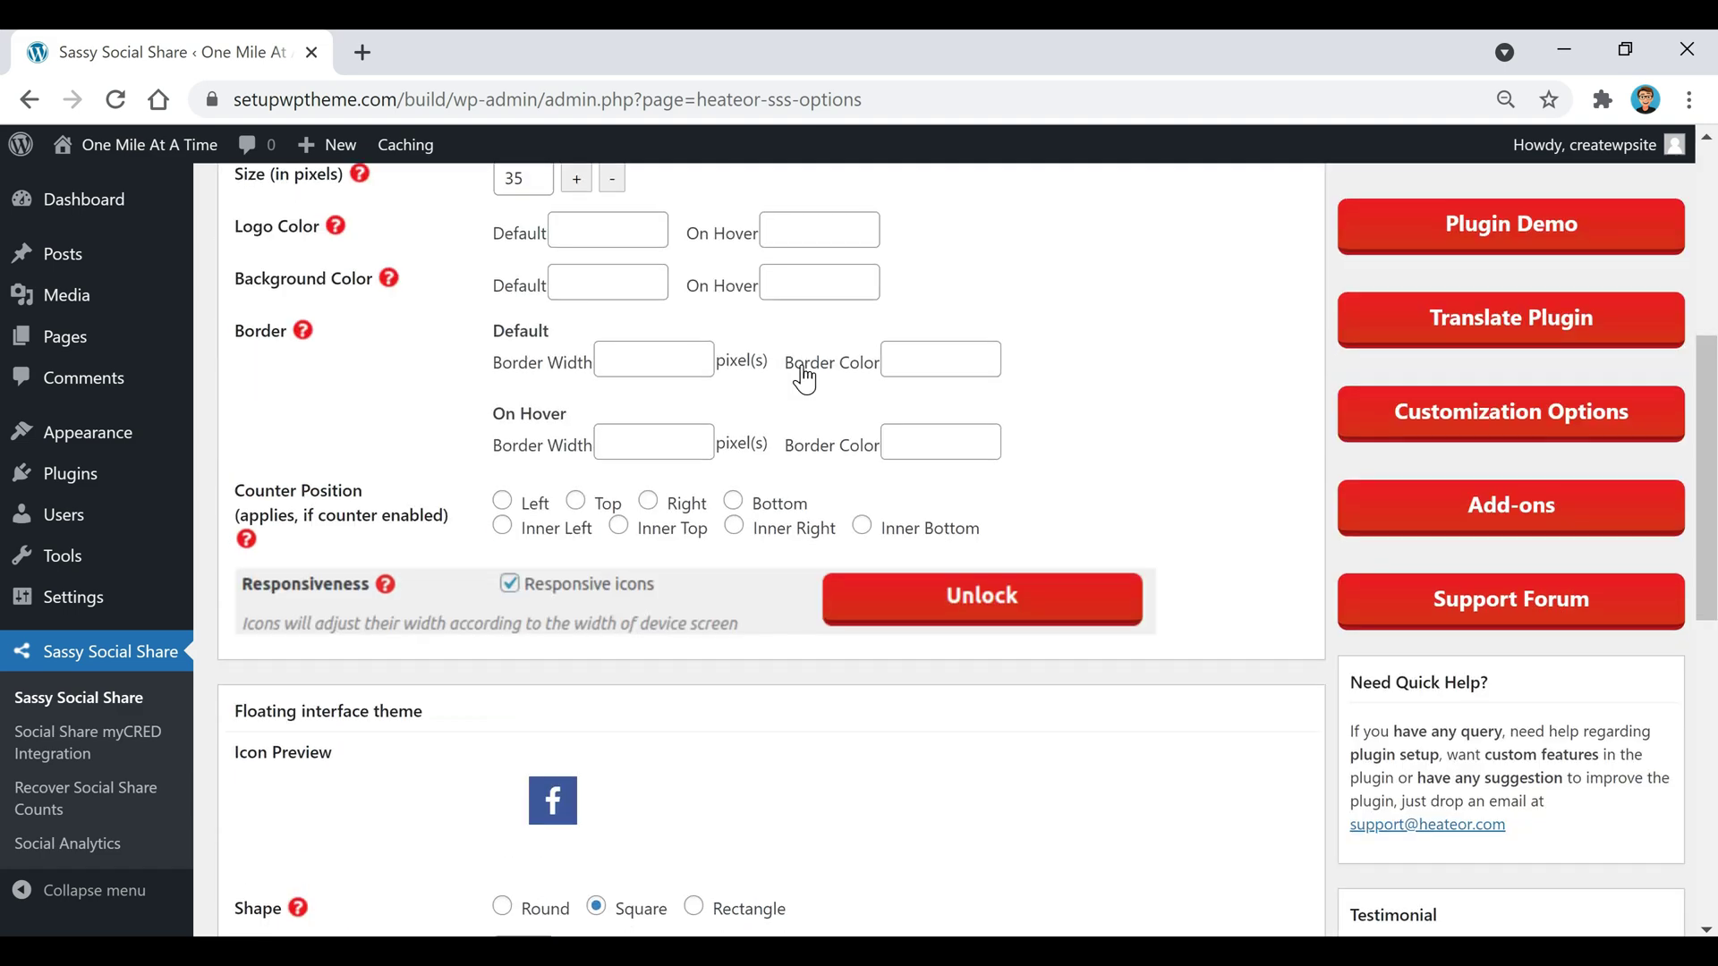
scroll(755, 456, up, 10)
click(491, 430)
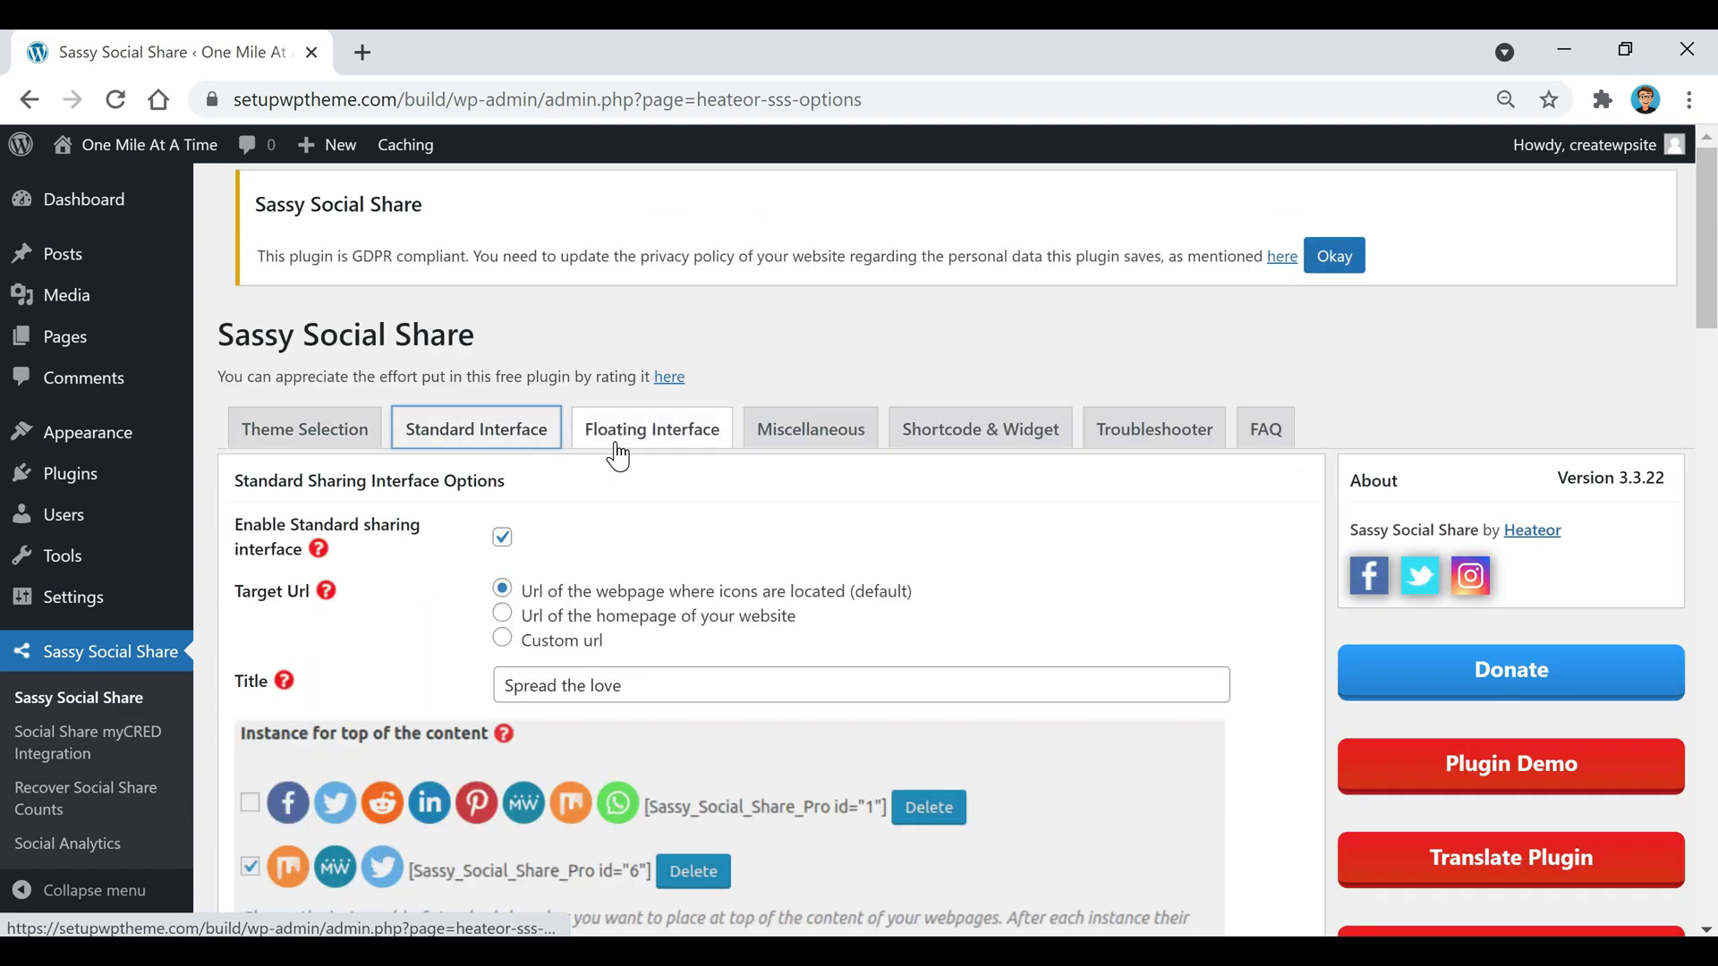
click(625, 433)
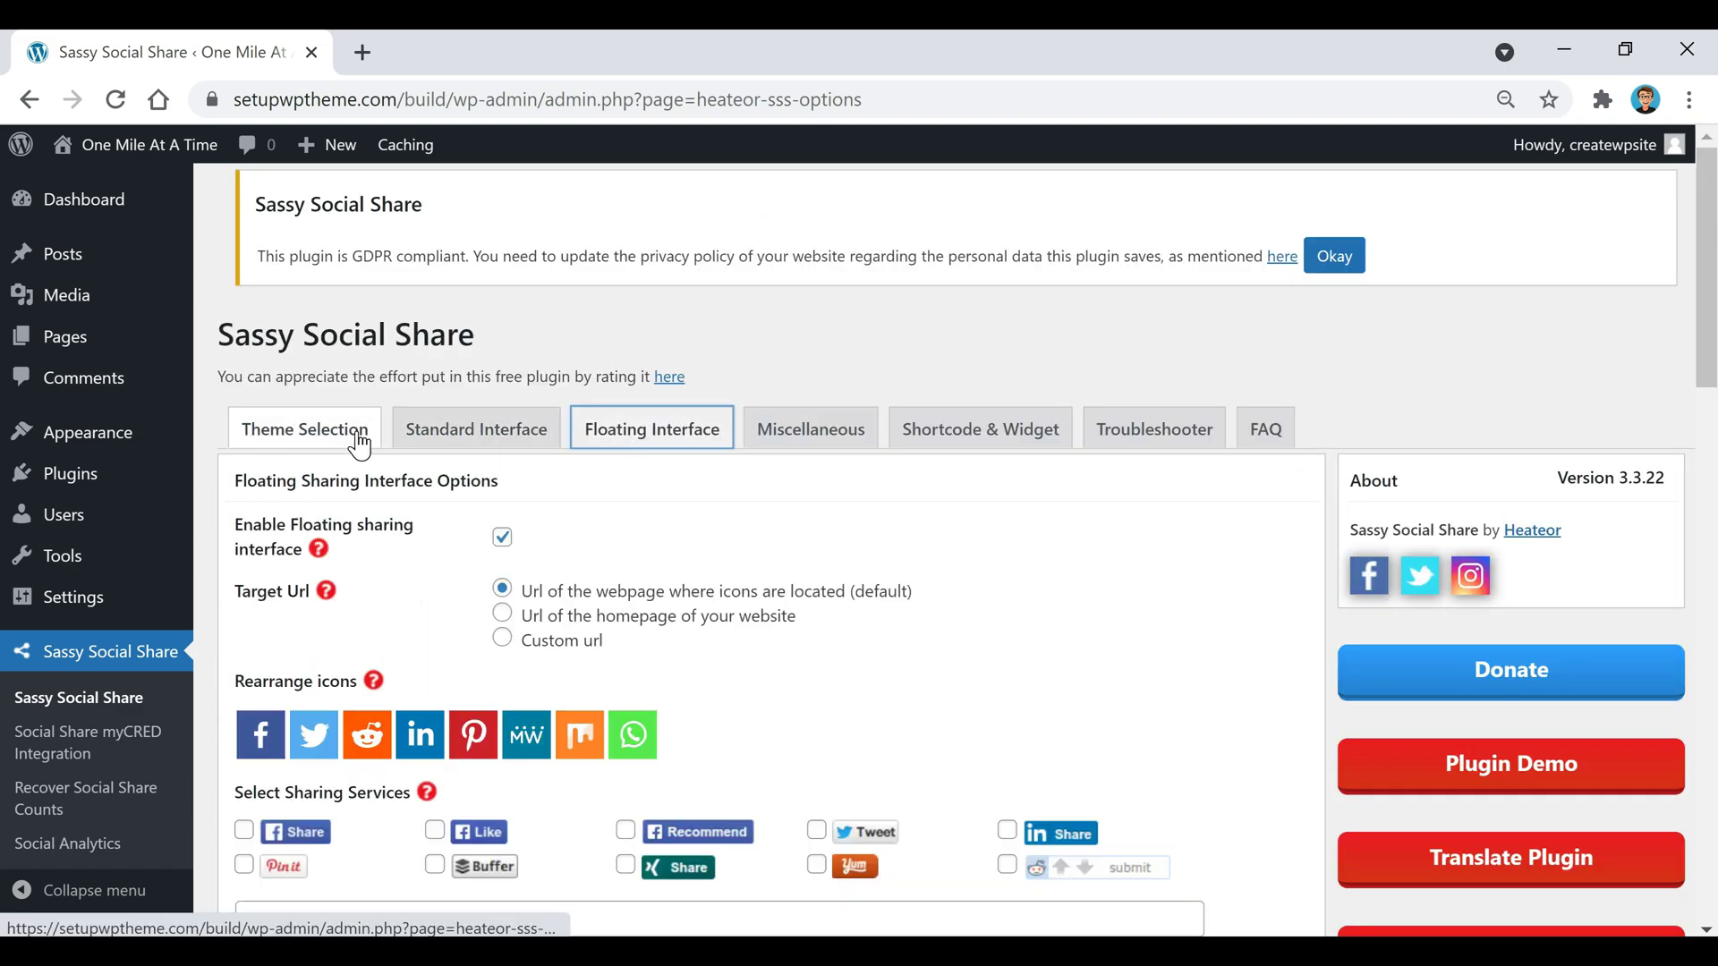
click(359, 441)
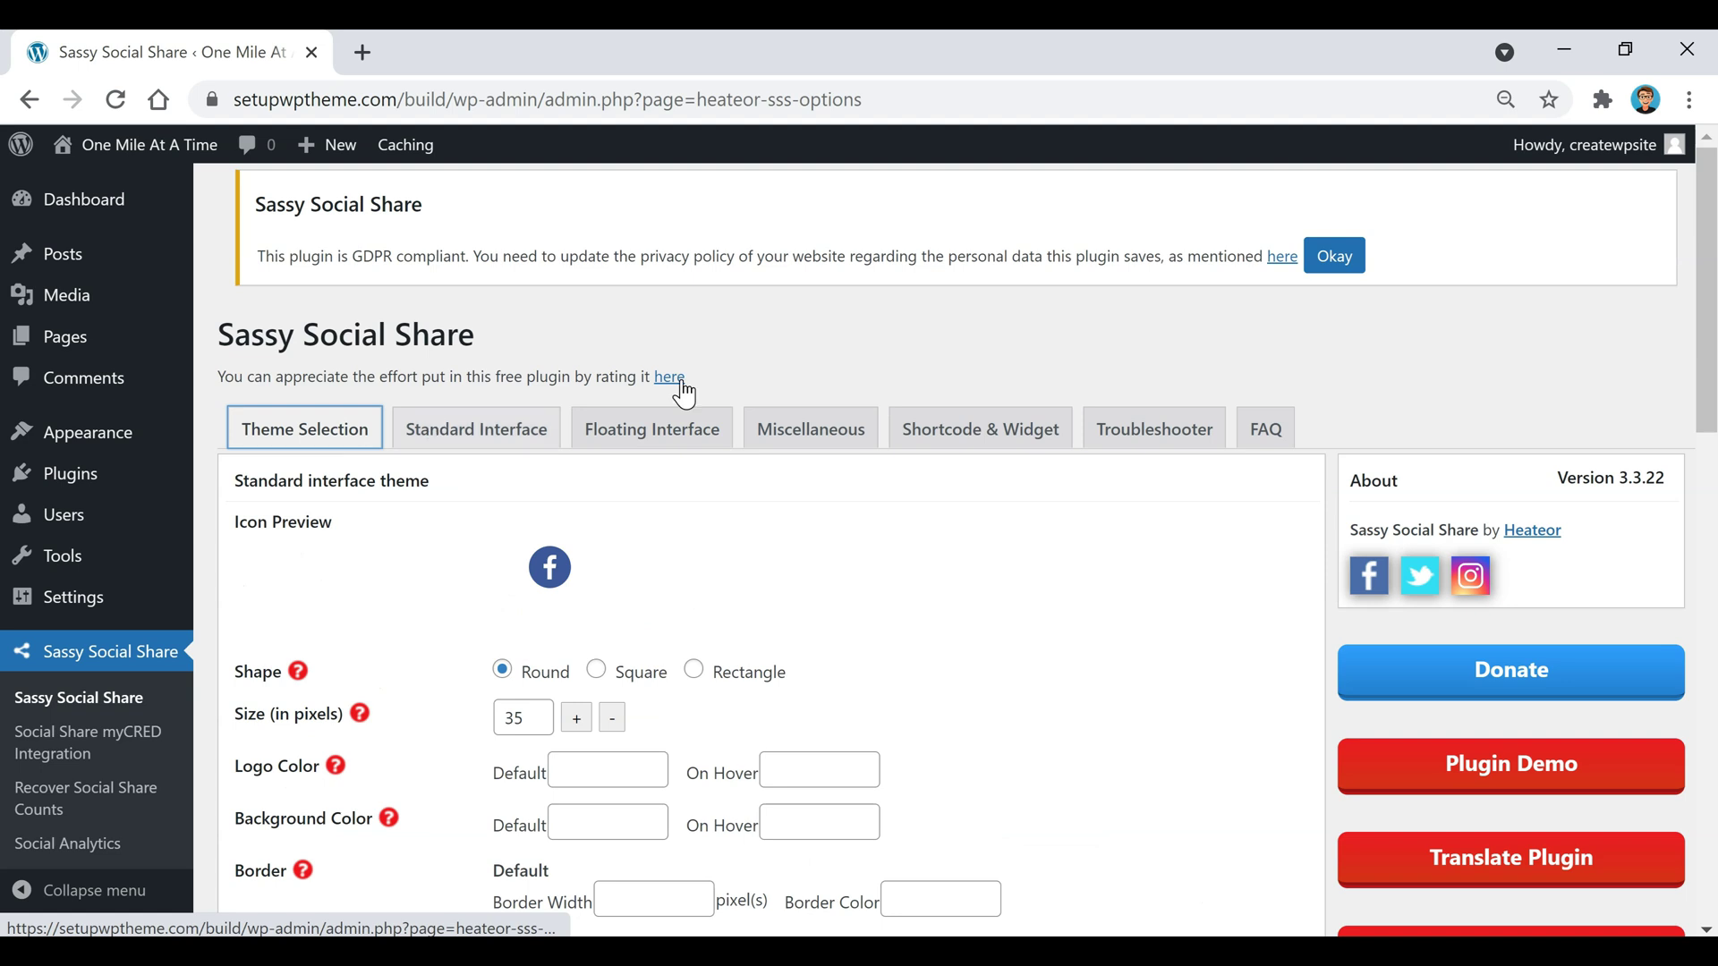
click(906, 376)
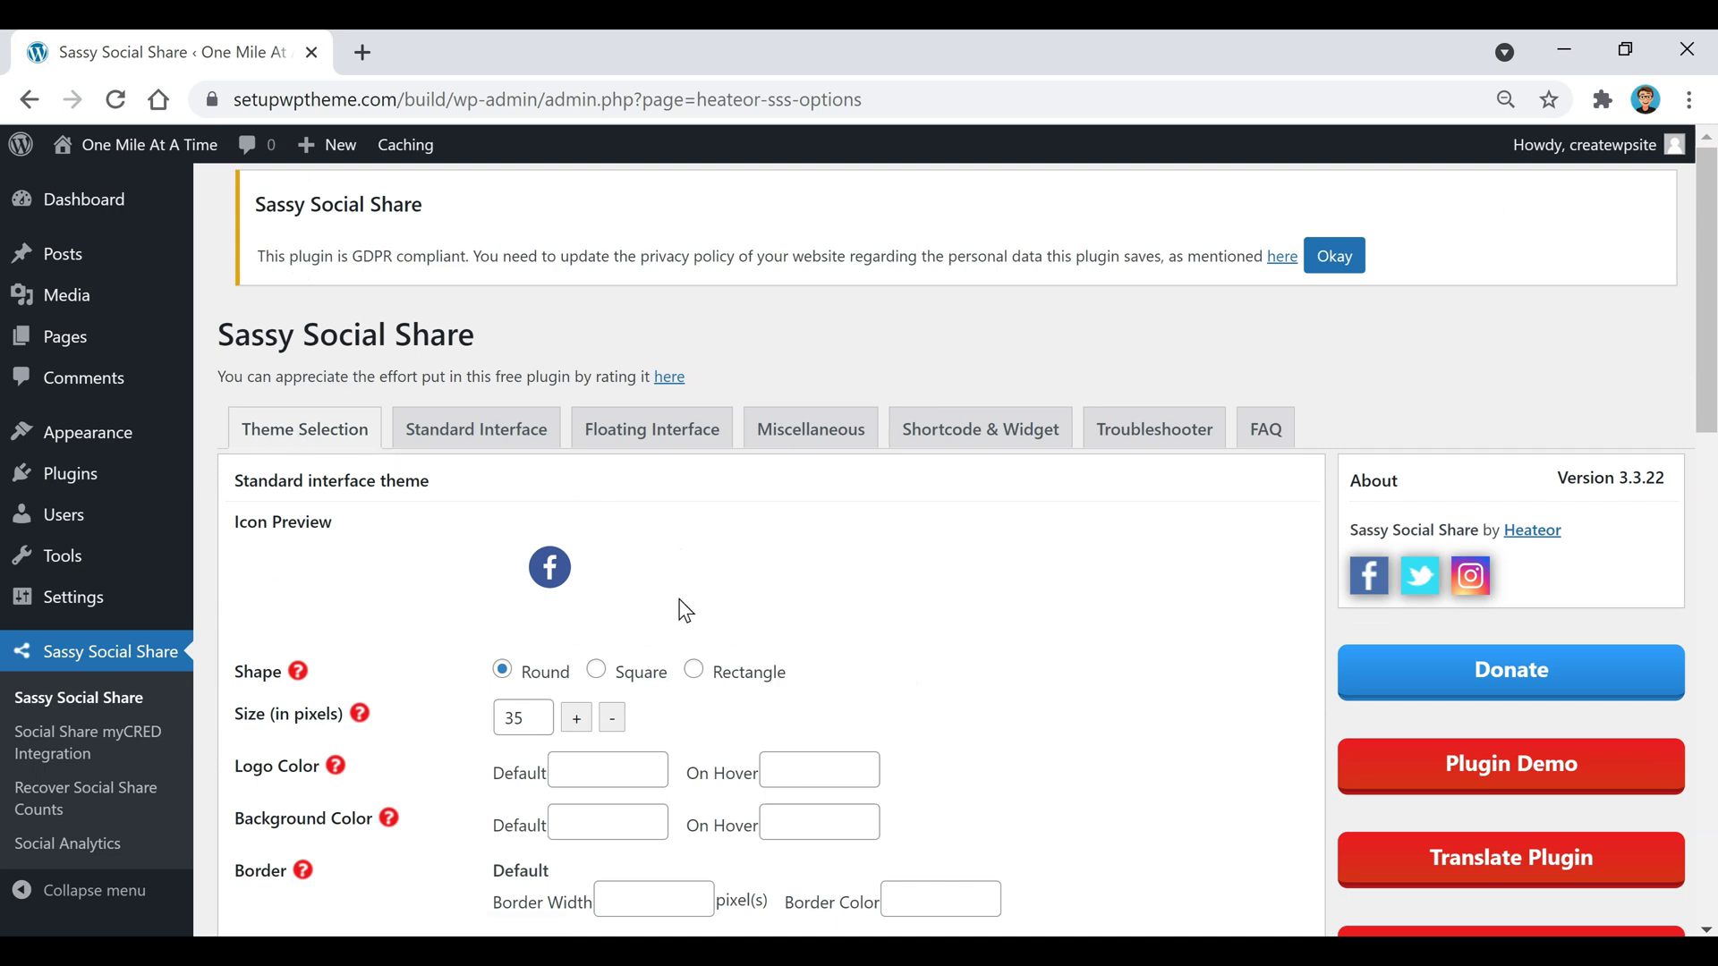
scroll(930, 711, down, 2)
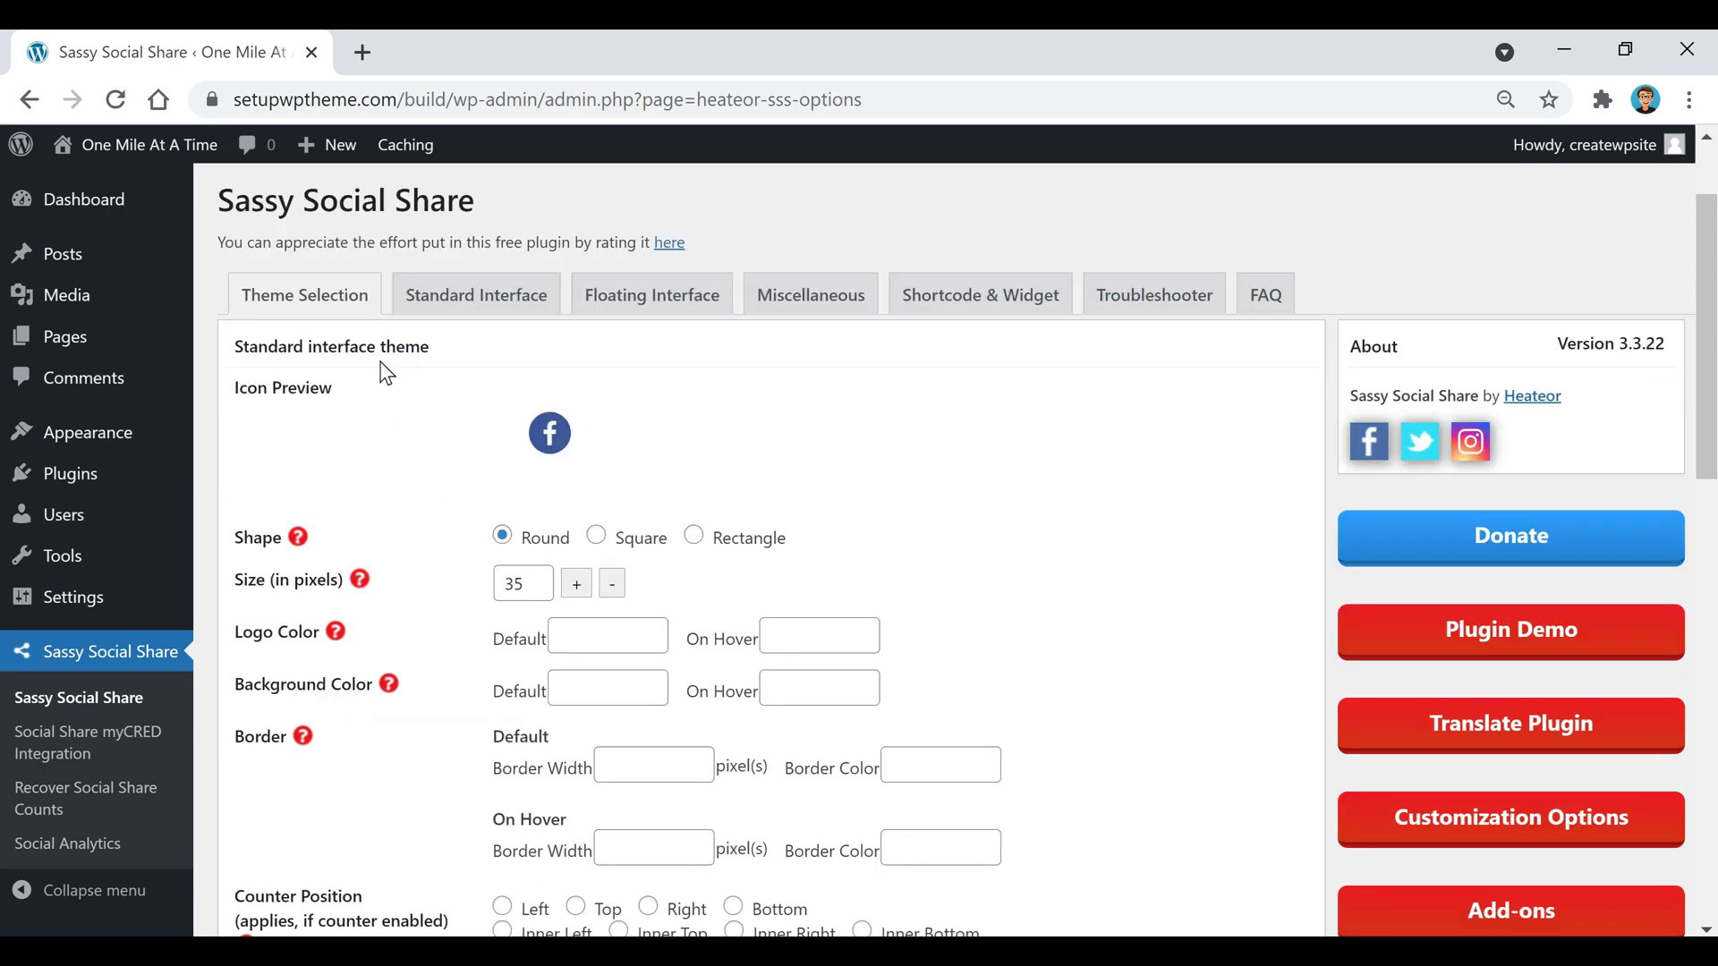
scroll(750, 460, down, 6)
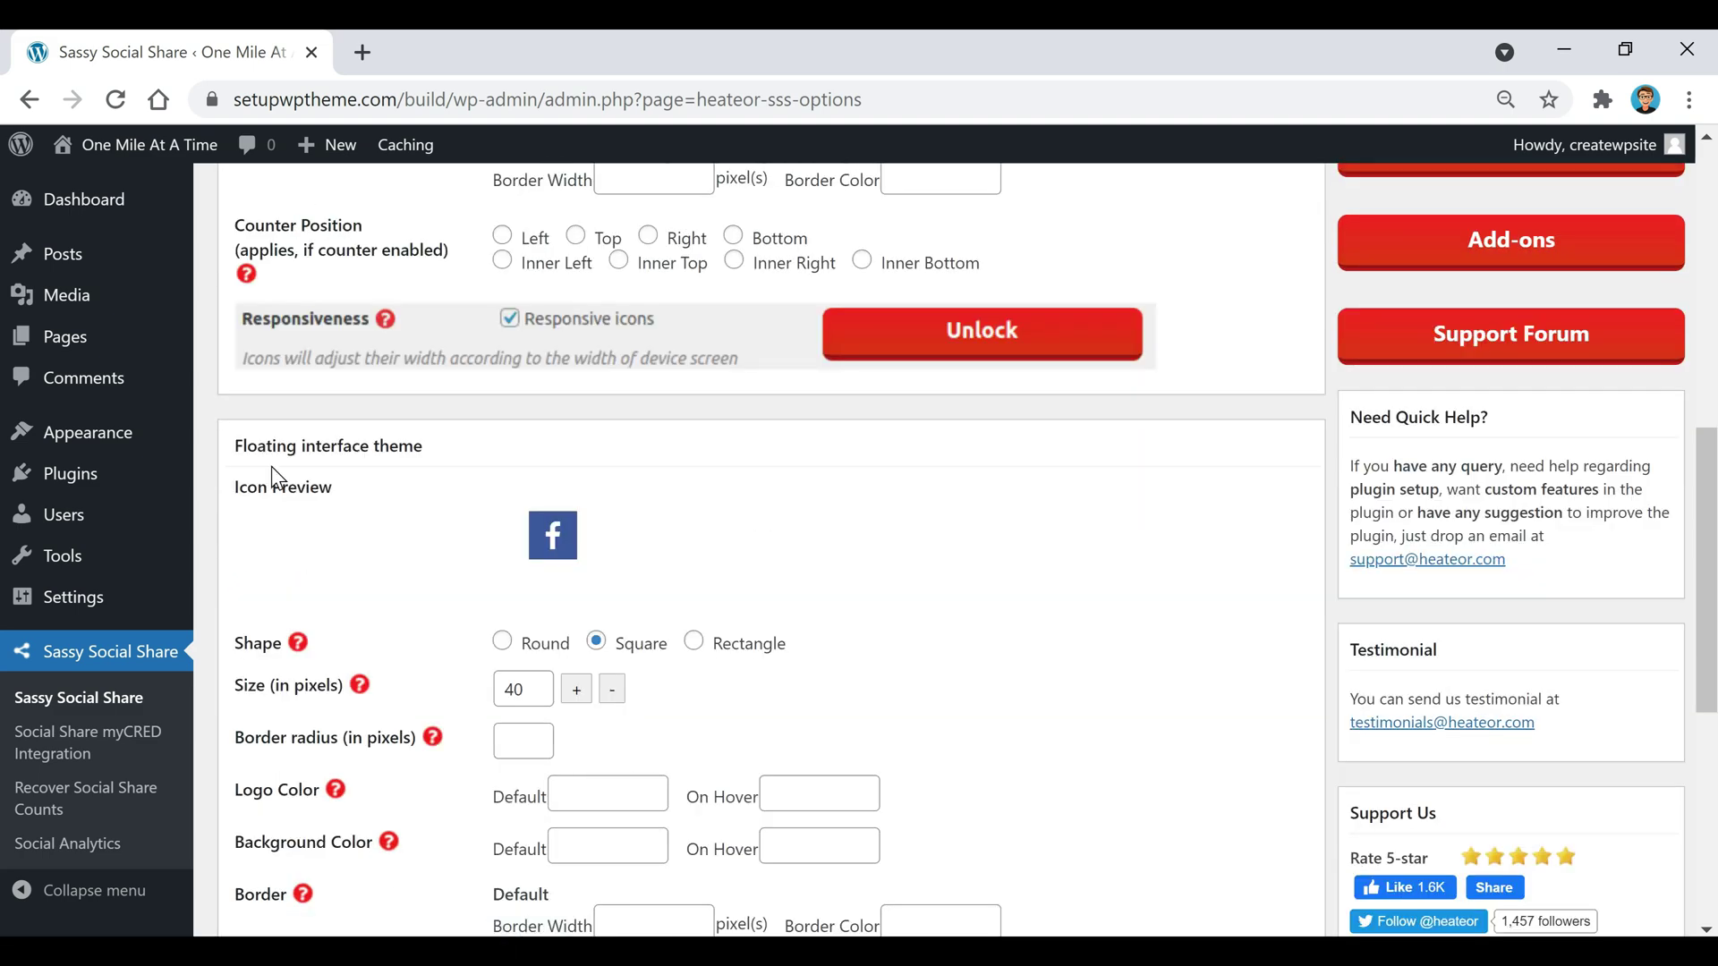
scroll(711, 564, up, 8)
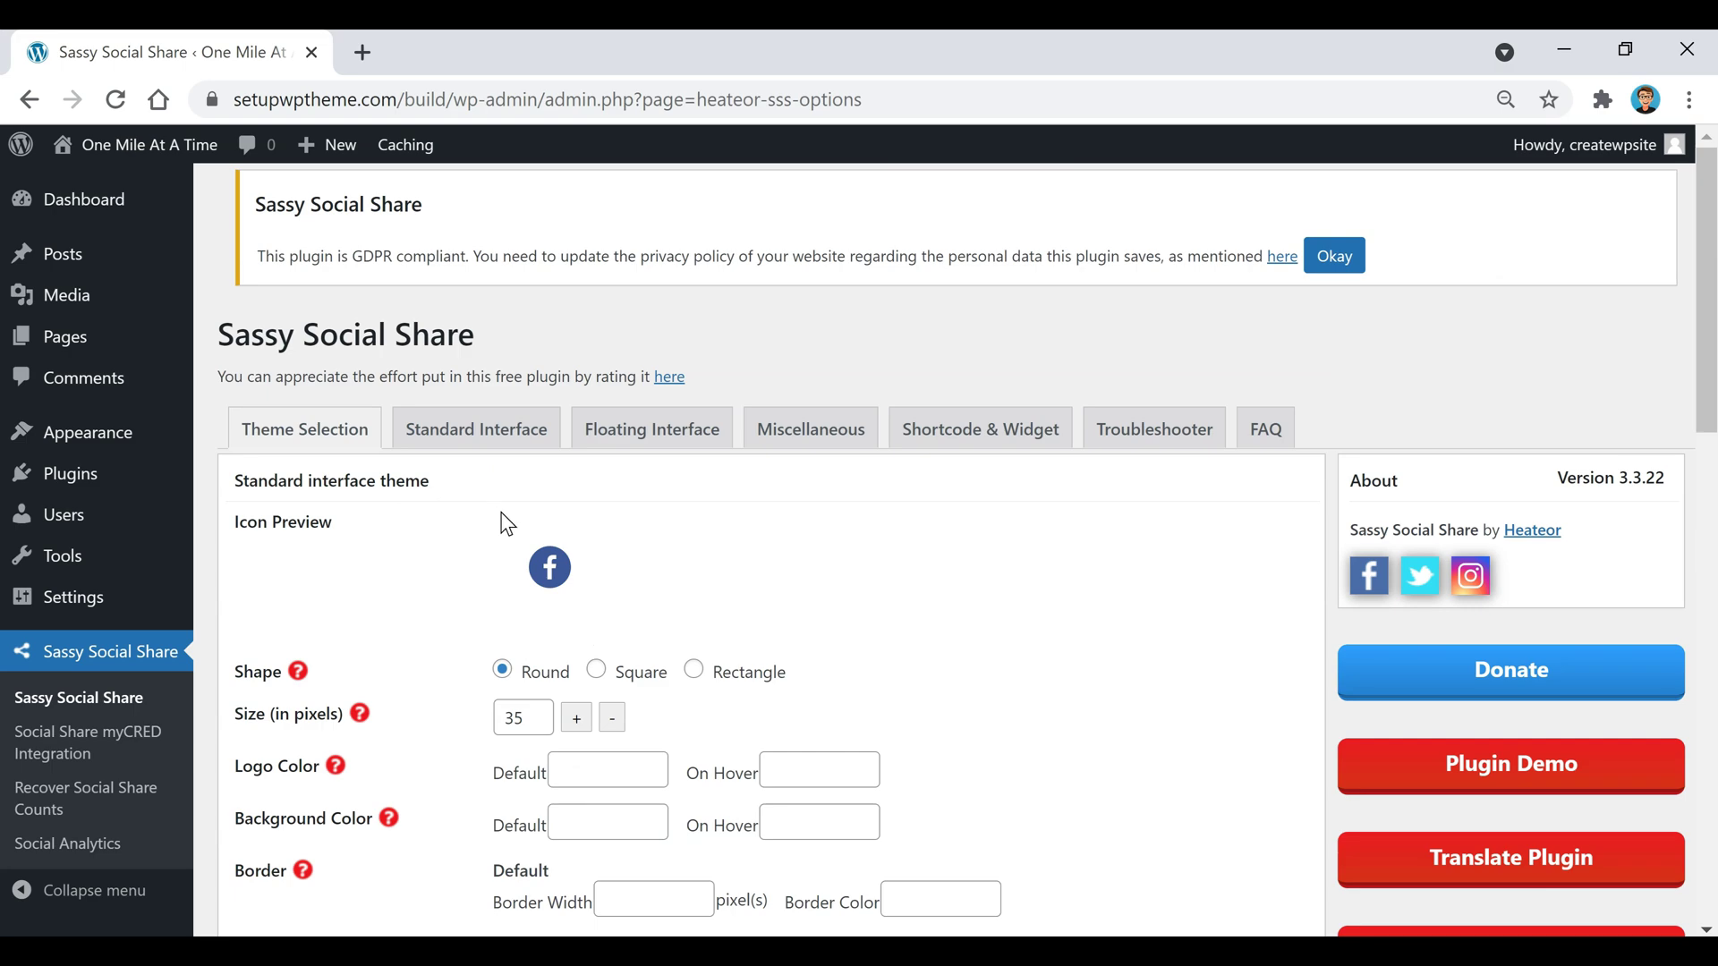
scroll(507, 524, down, 10)
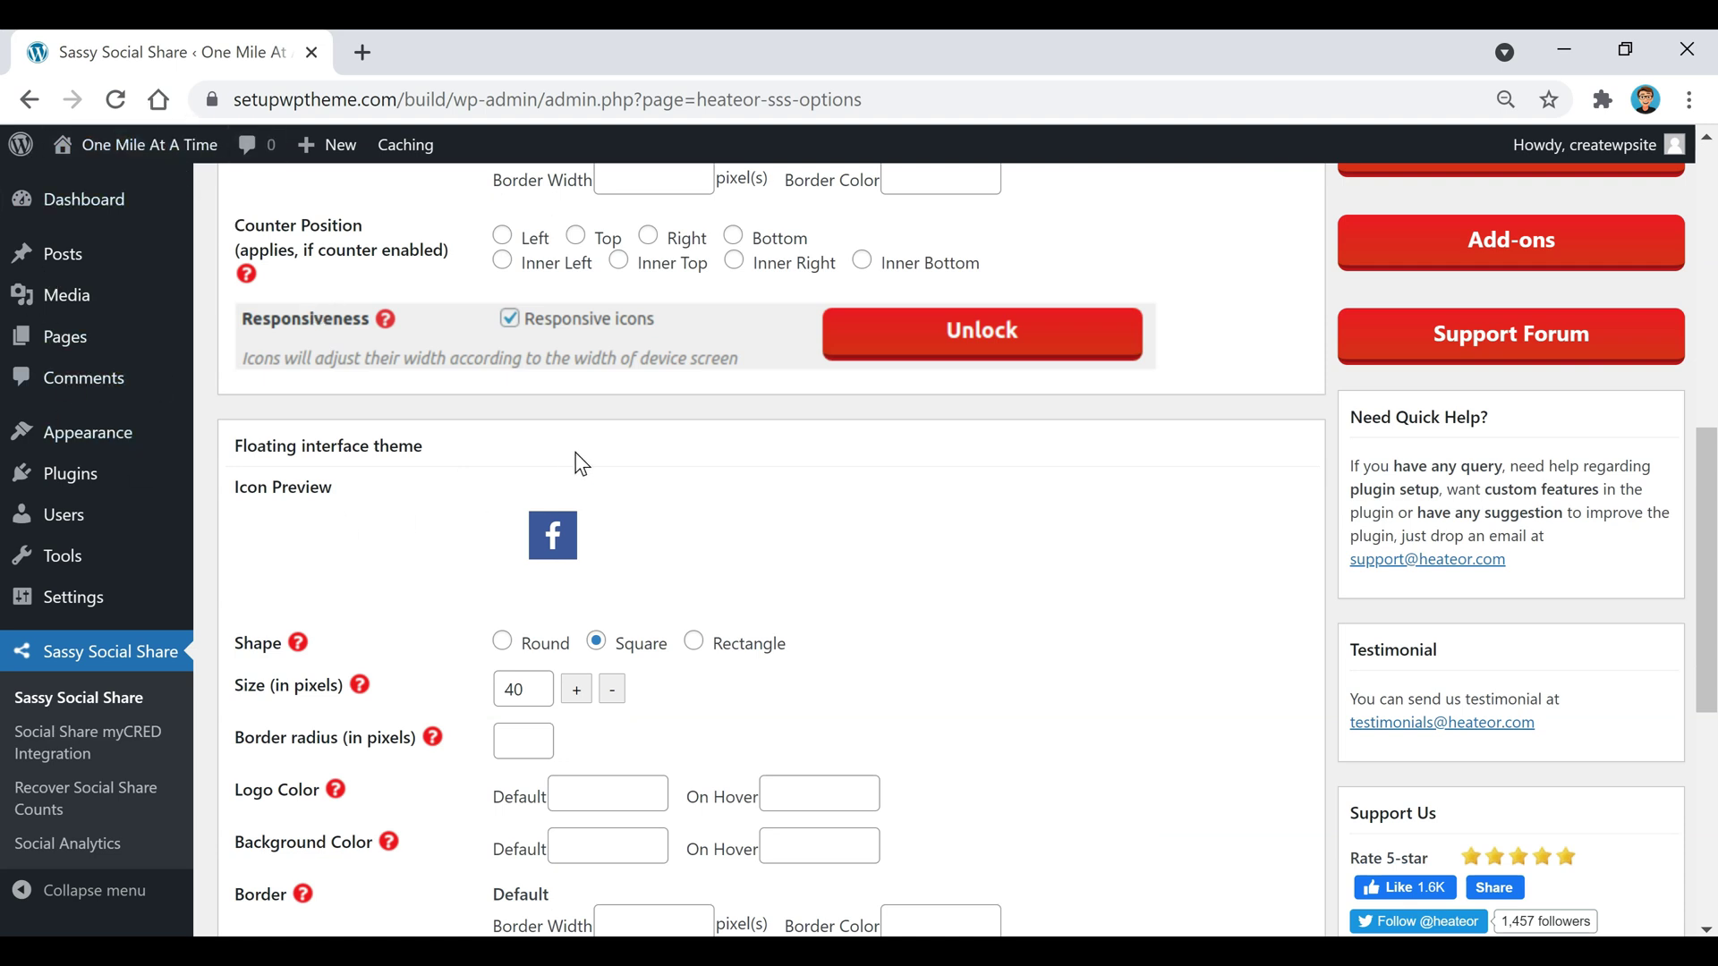
scroll(775, 580, up, 10)
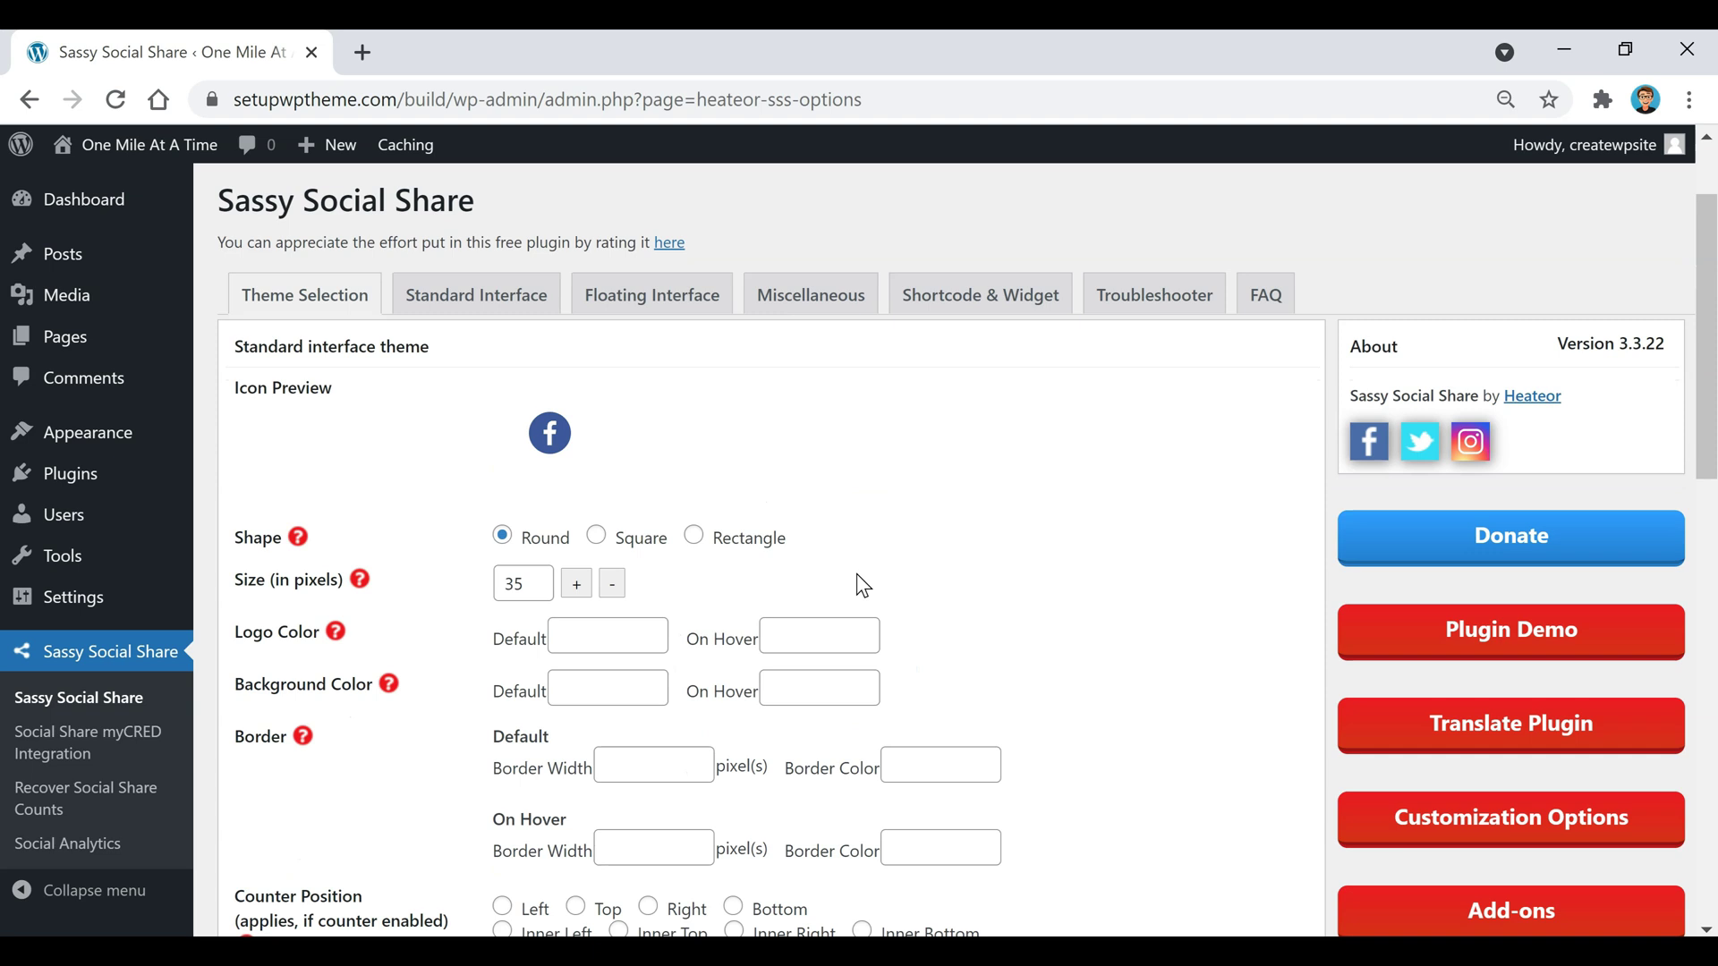
Compare the square and rectangle icon shapes for the standard interface theme and choose Rectangle.
click(598, 537)
click(695, 601)
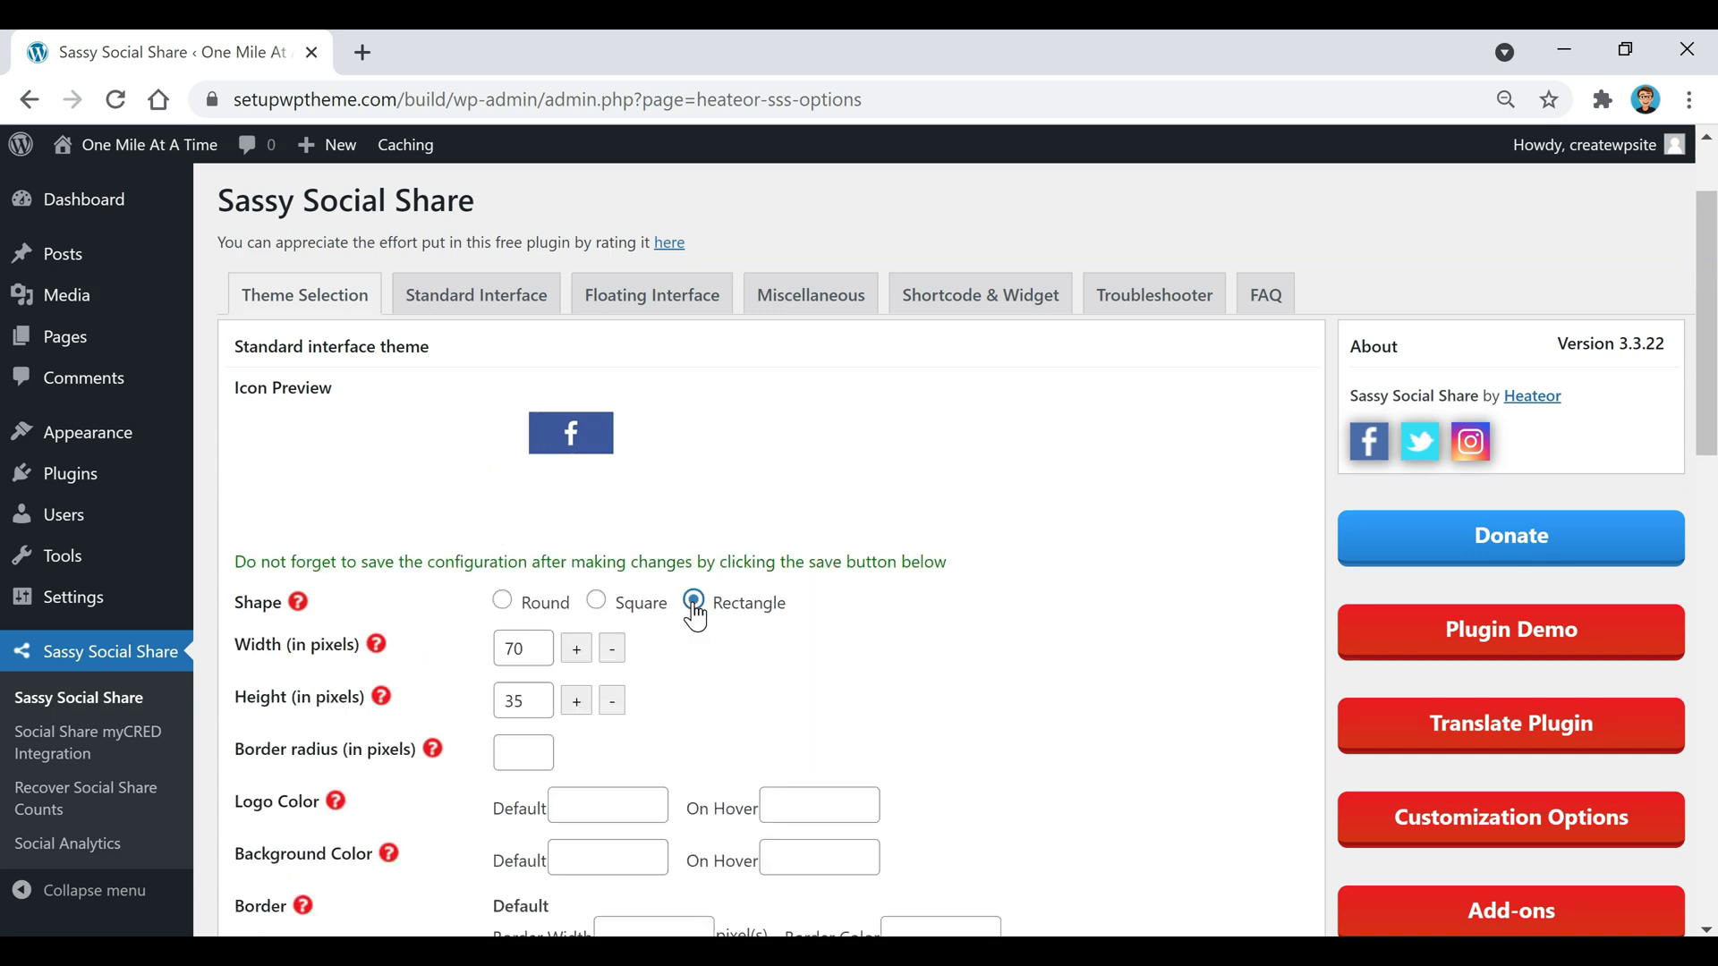
click(596, 603)
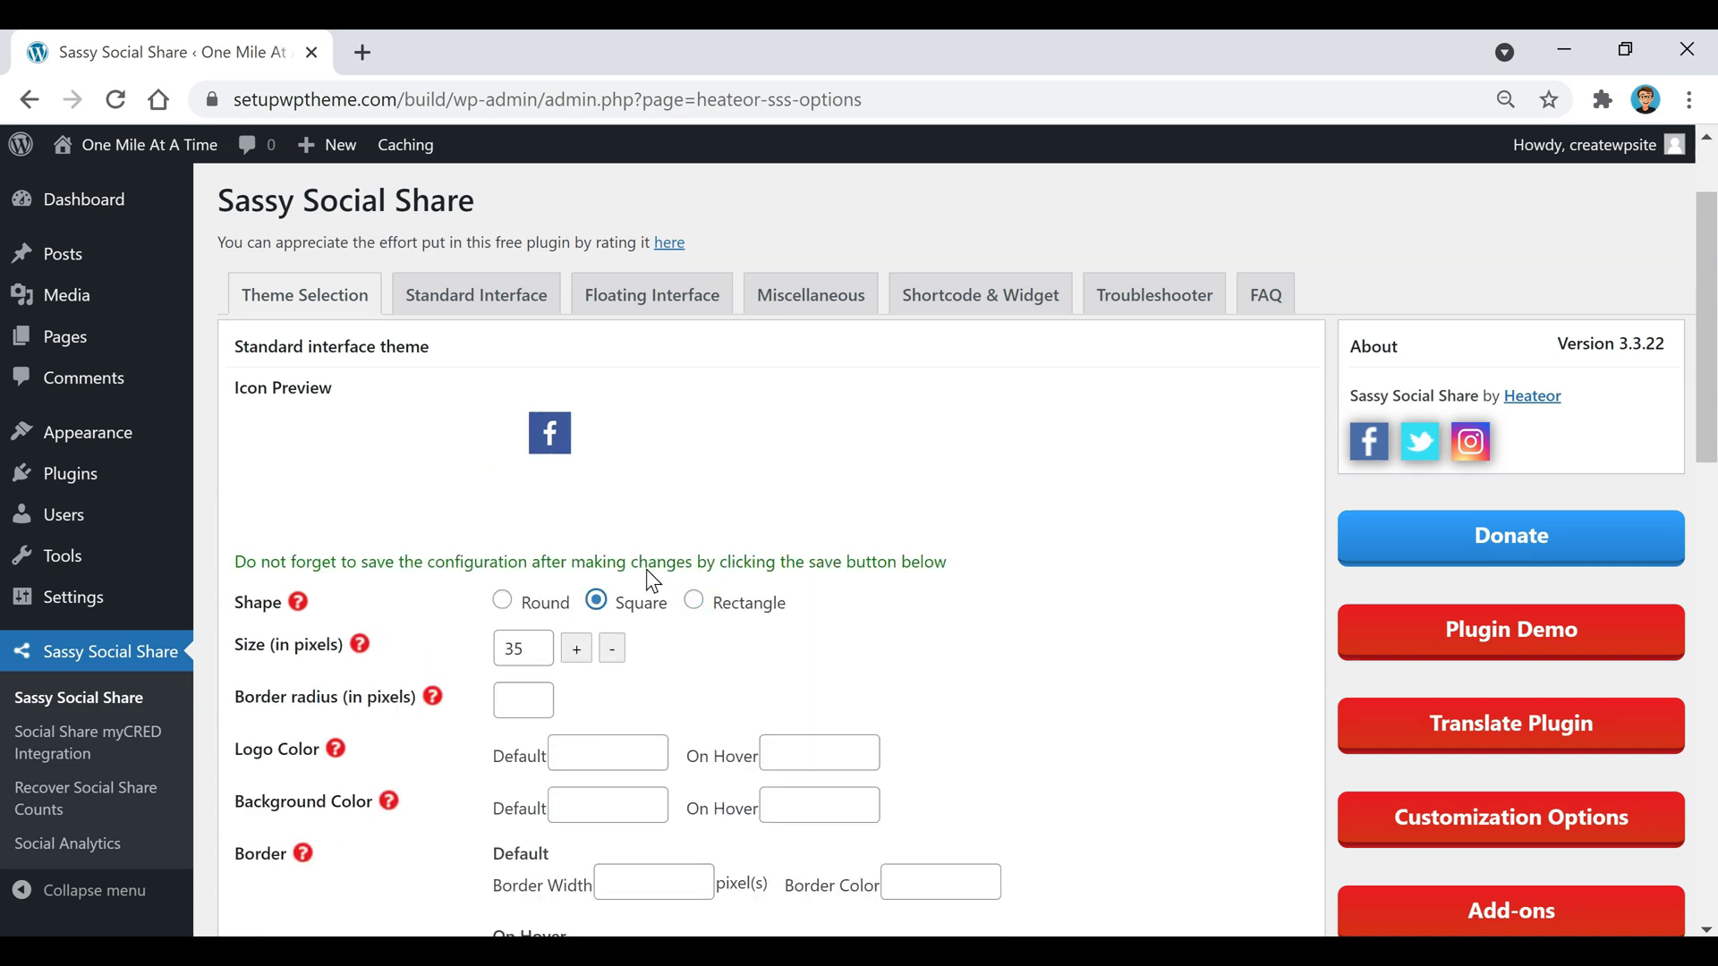
click(691, 612)
Set the floating interface theme's icon shape to Rectangle and save the theme changes.
scroll(890, 510, down, 5)
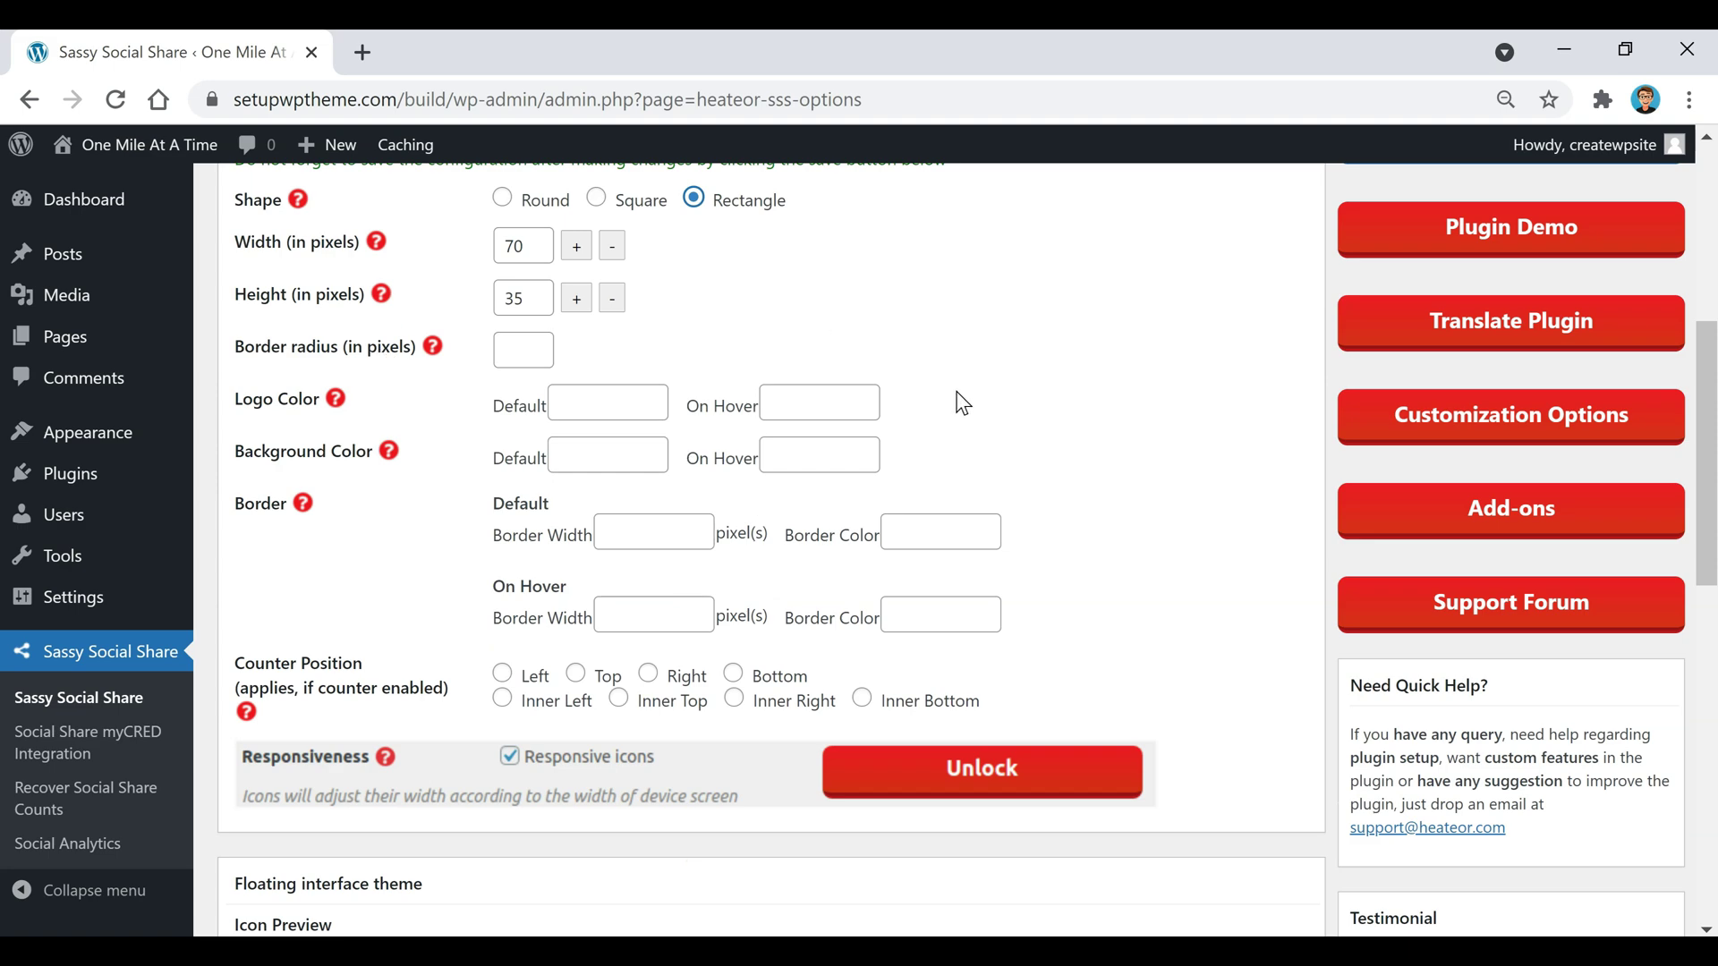
scroll(895, 429, down, 1)
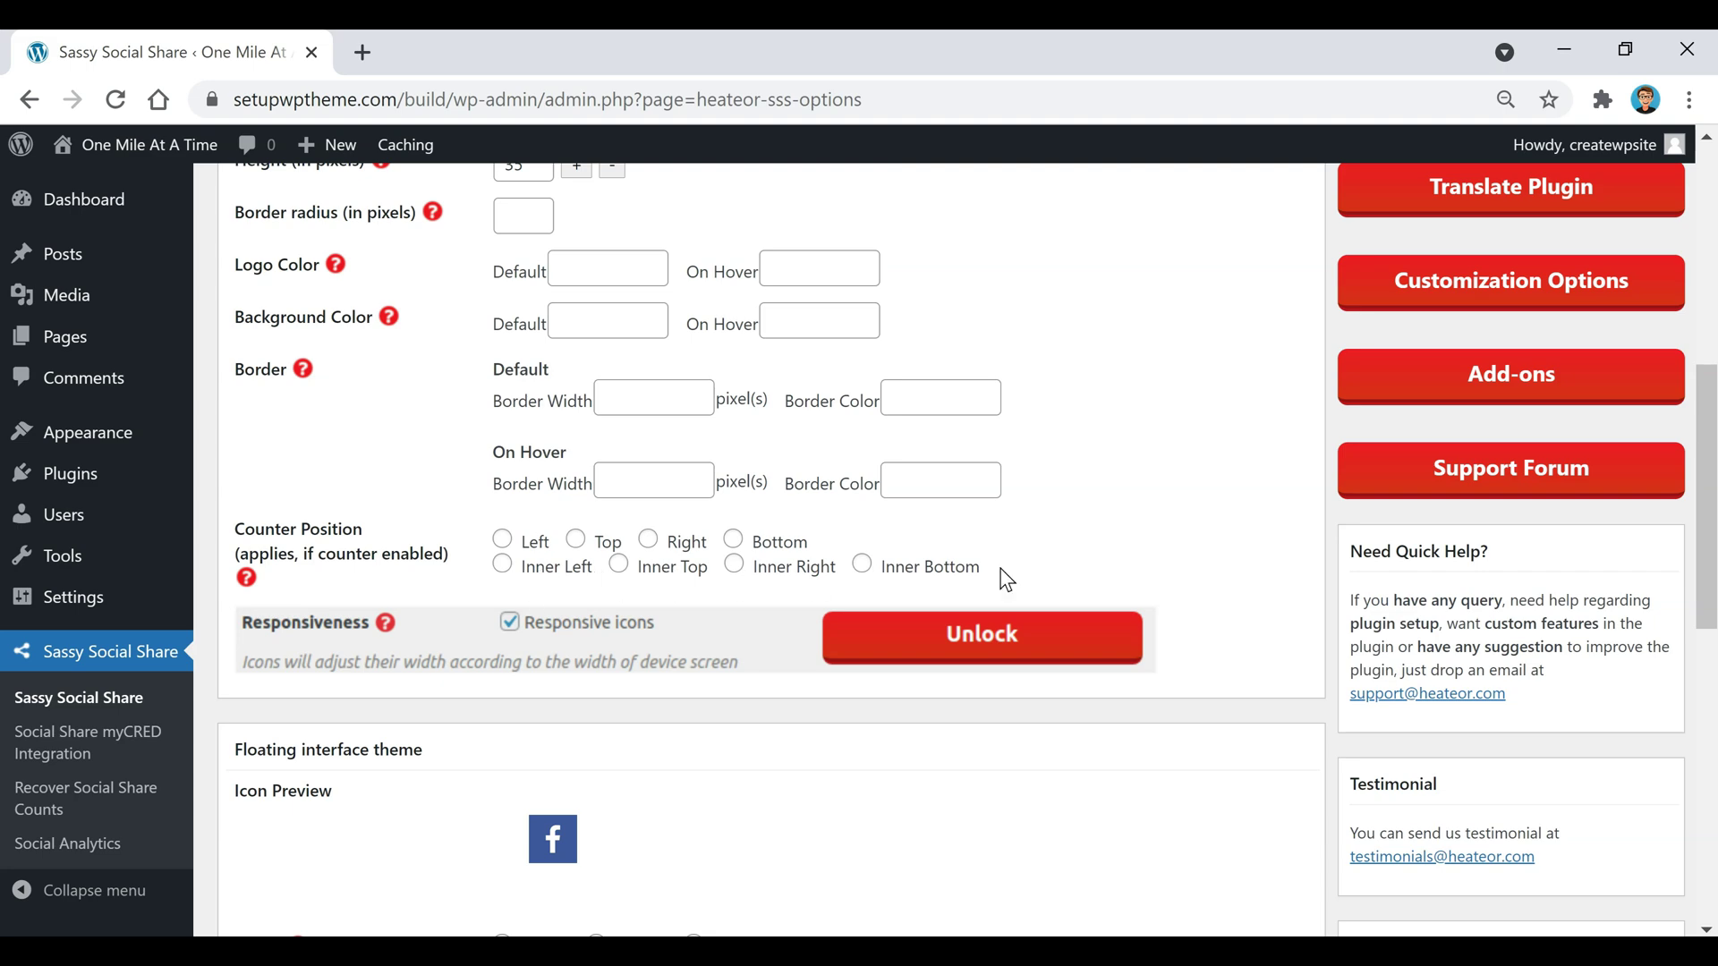
scroll(776, 677, down, 6)
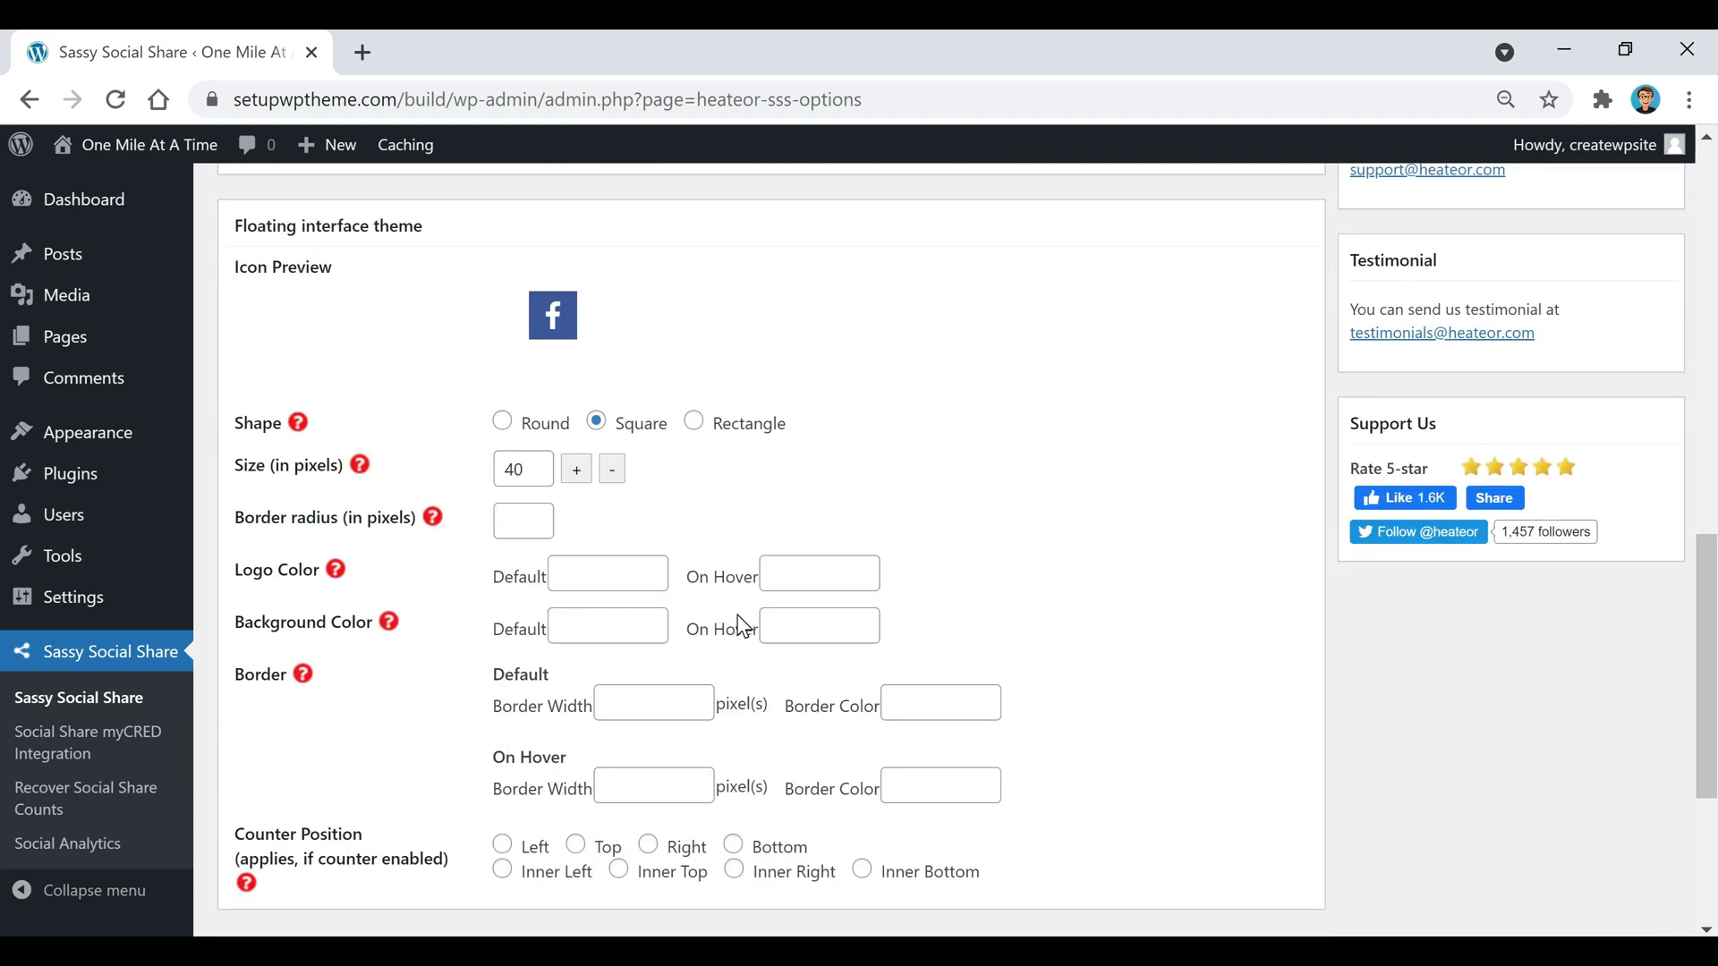
click(696, 411)
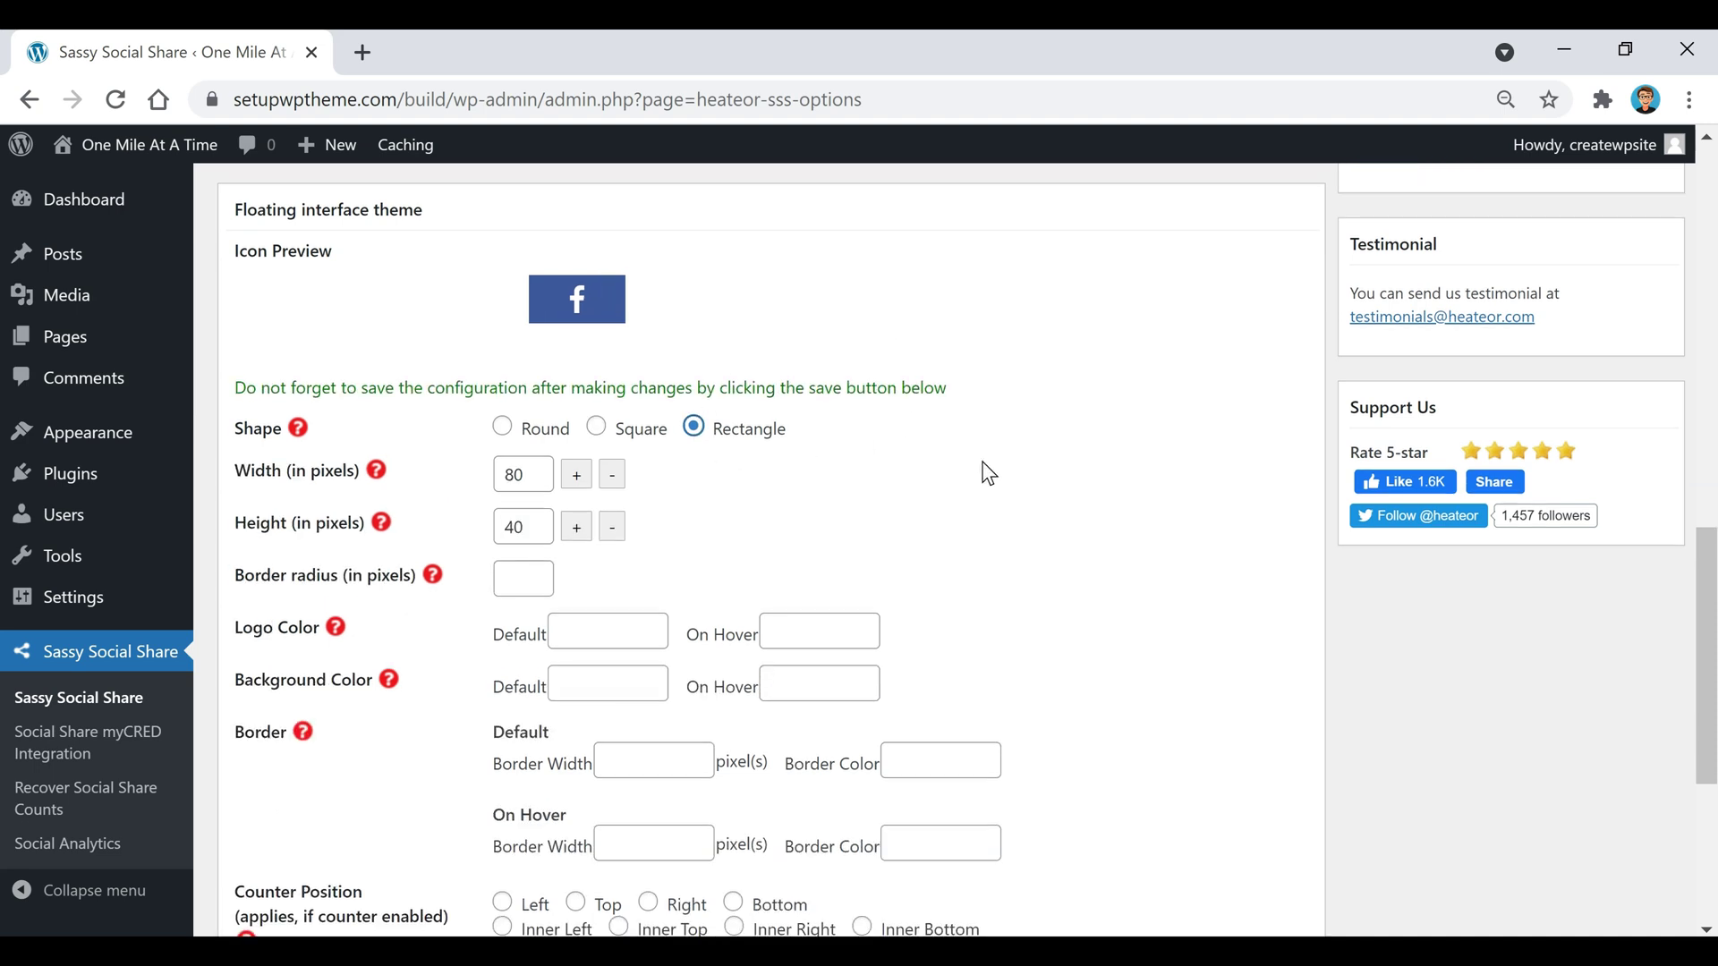
scroll(984, 467, down, 3)
scroll(950, 483, down, 2)
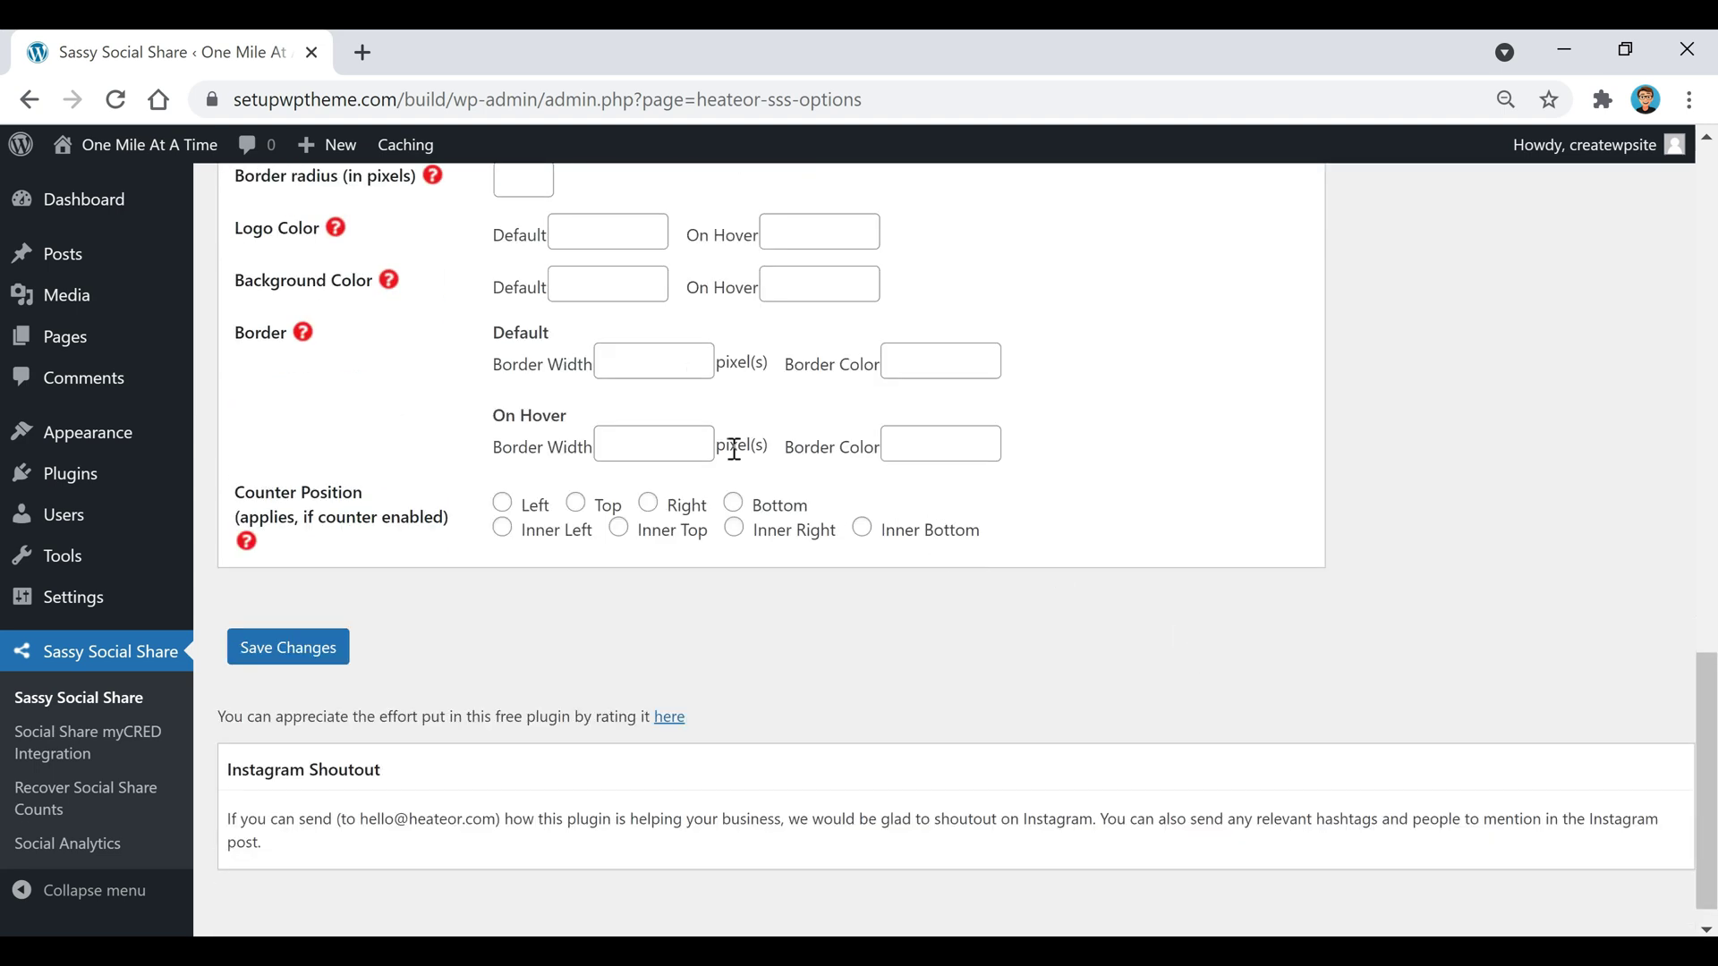
click(279, 662)
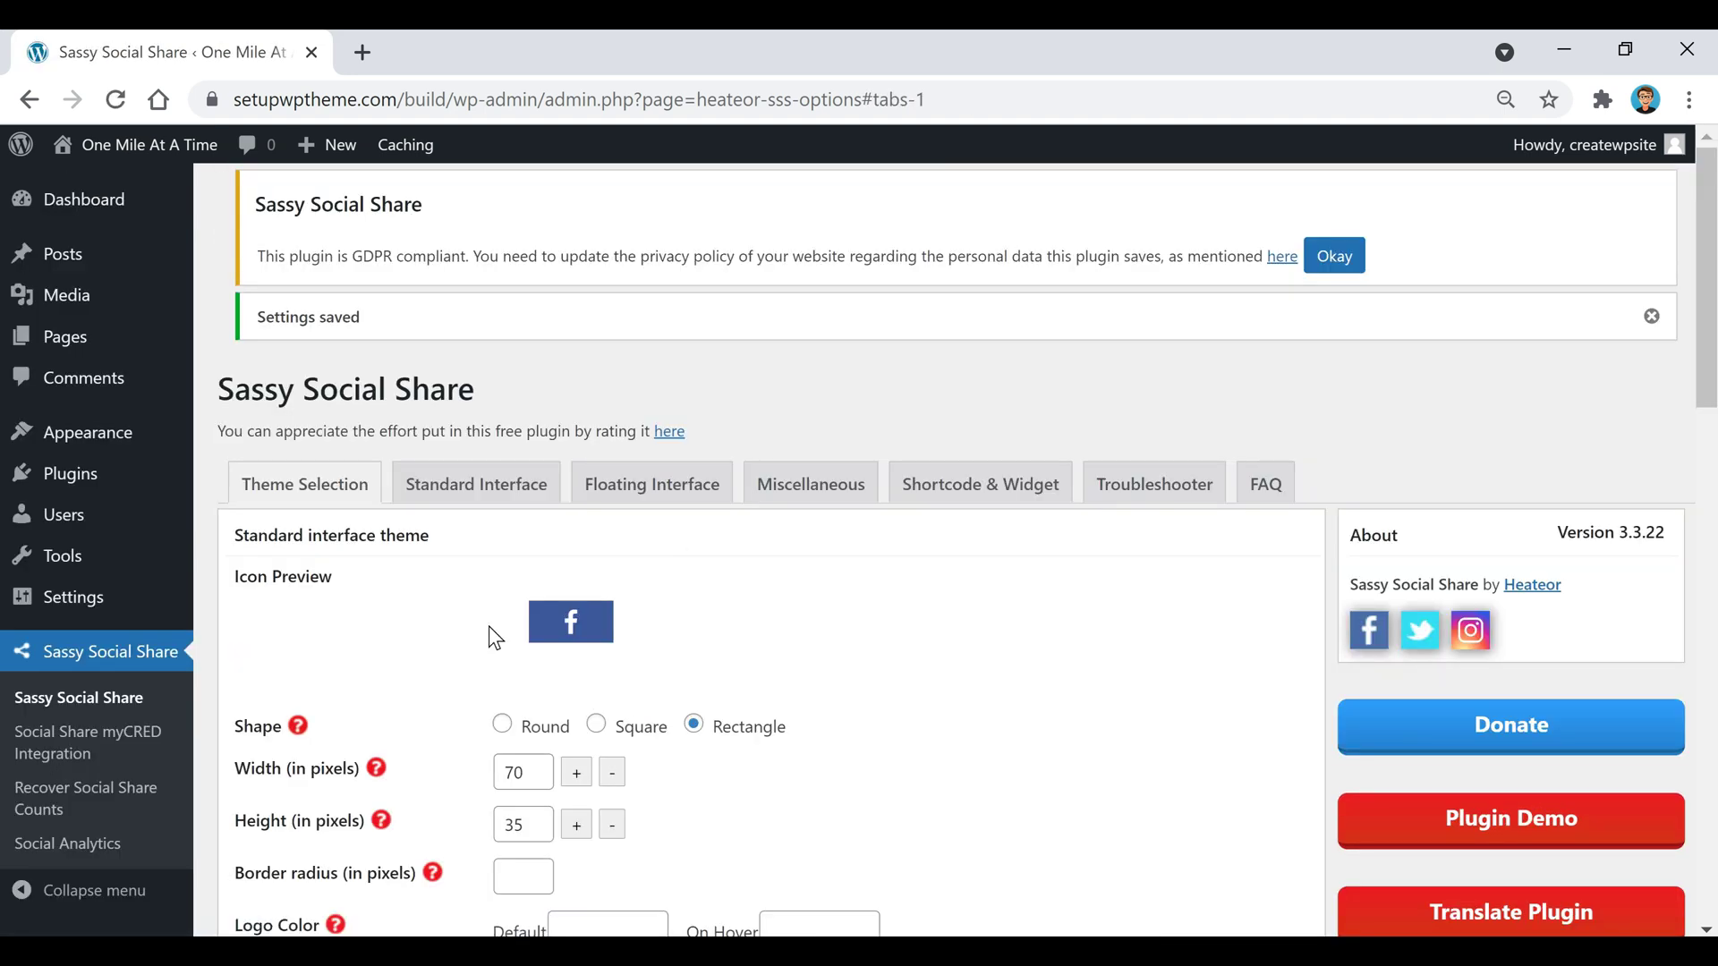
Remove Reddit, Whatsapp, Linkedin, Mix and MeWe from the standard interface's sharing services, keeping Facebook, Twitter and Pinterest.
click(526, 497)
scroll(979, 582, down, 2)
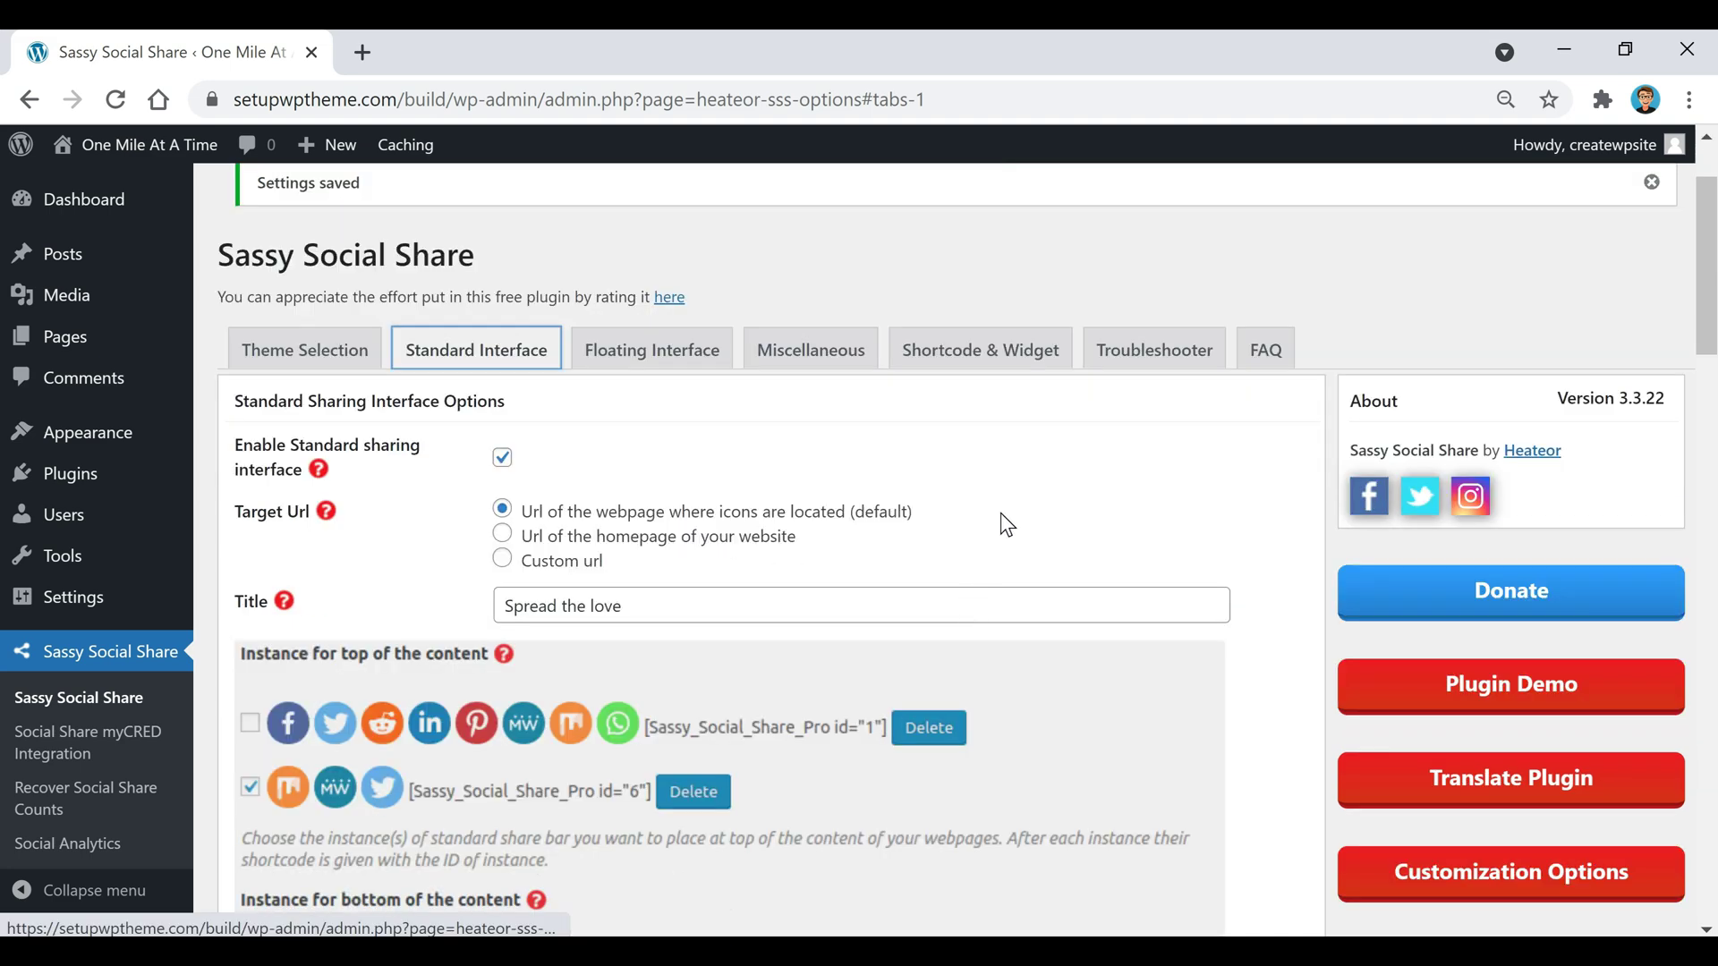
scroll(1000, 519, down, 5)
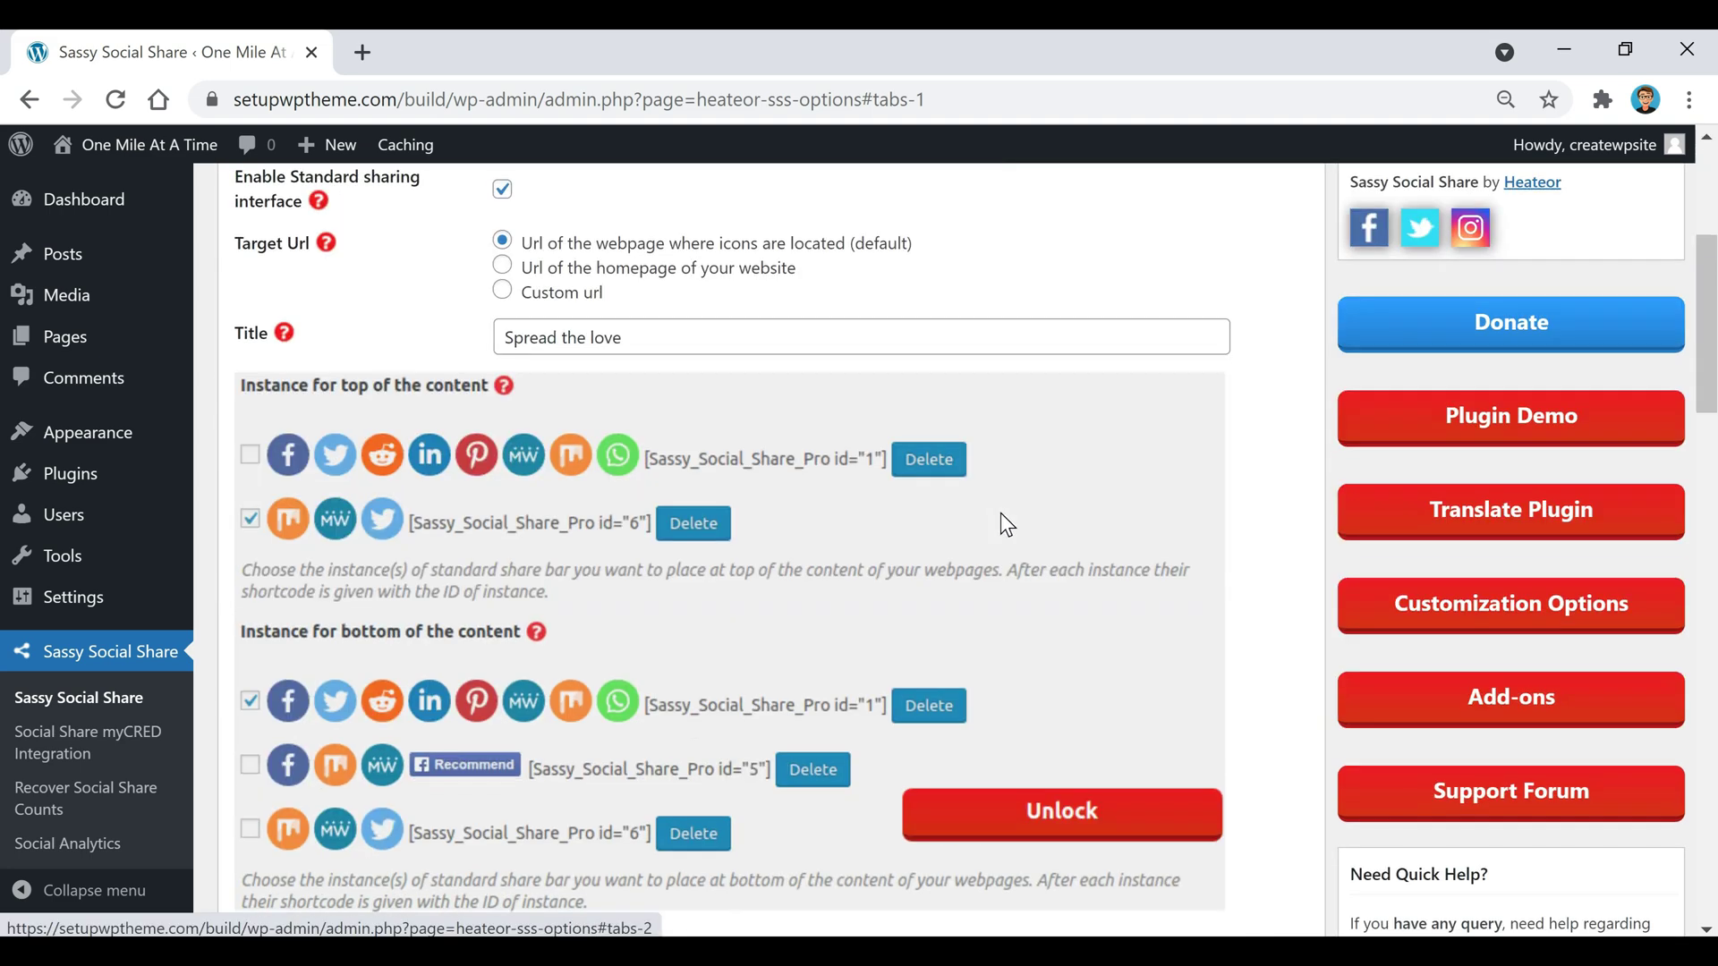
scroll(920, 479, down, 4)
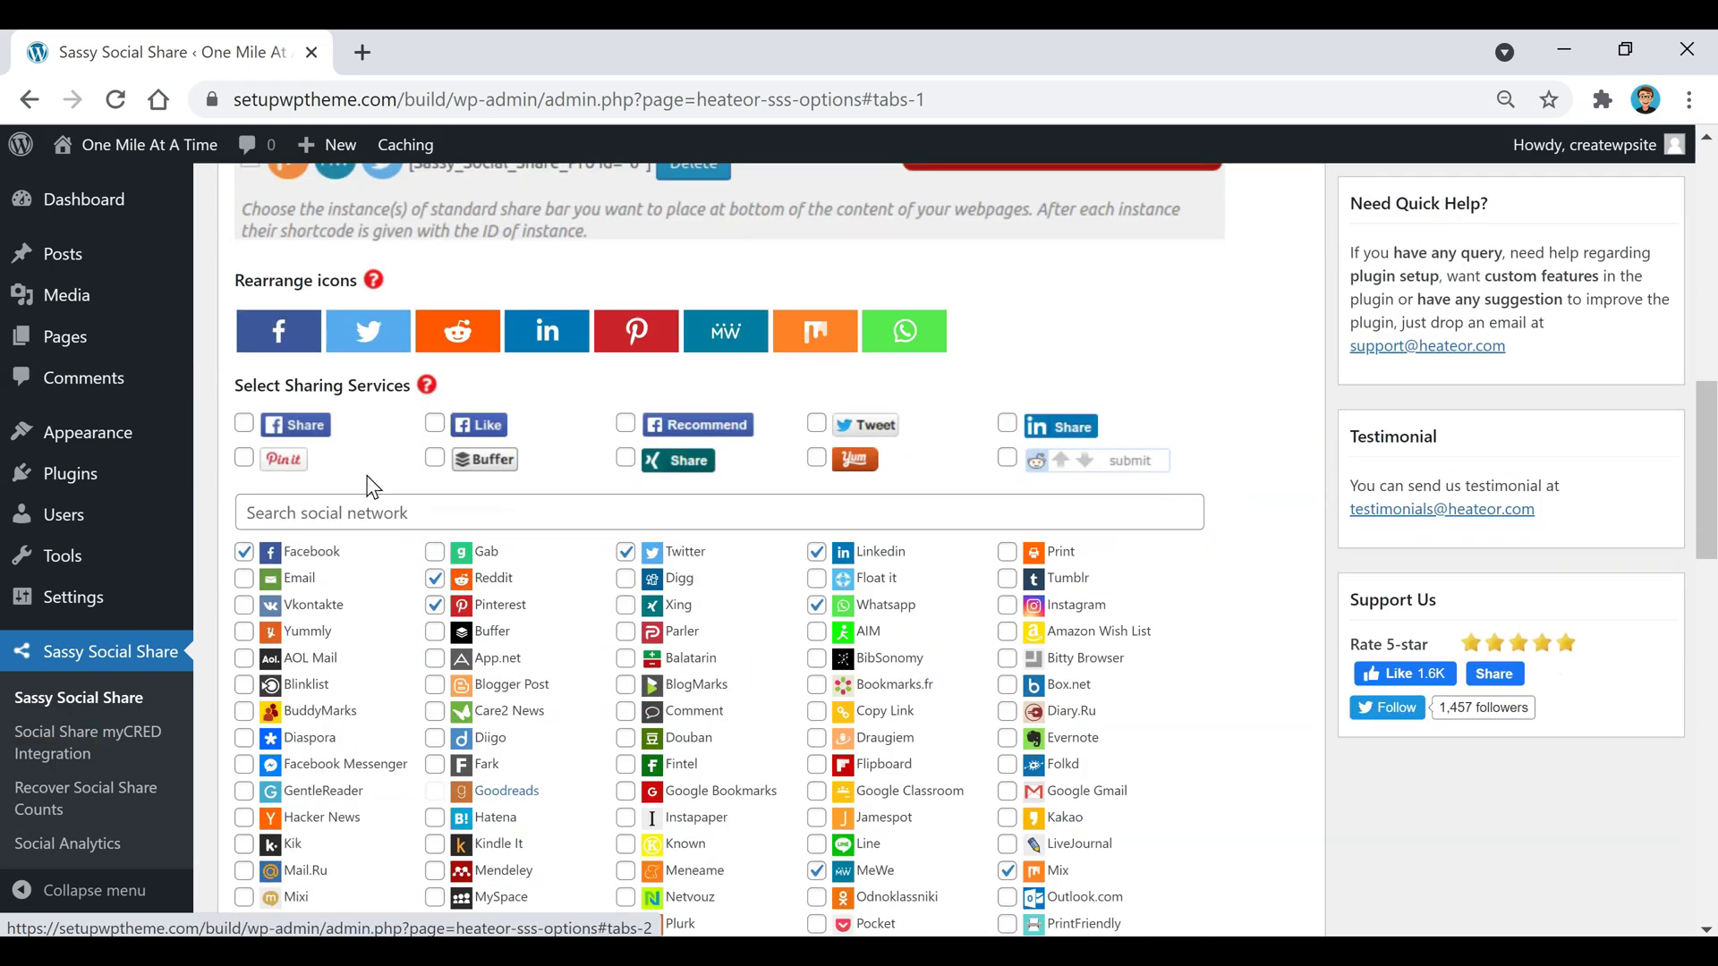
scroll(376, 455, down, 3)
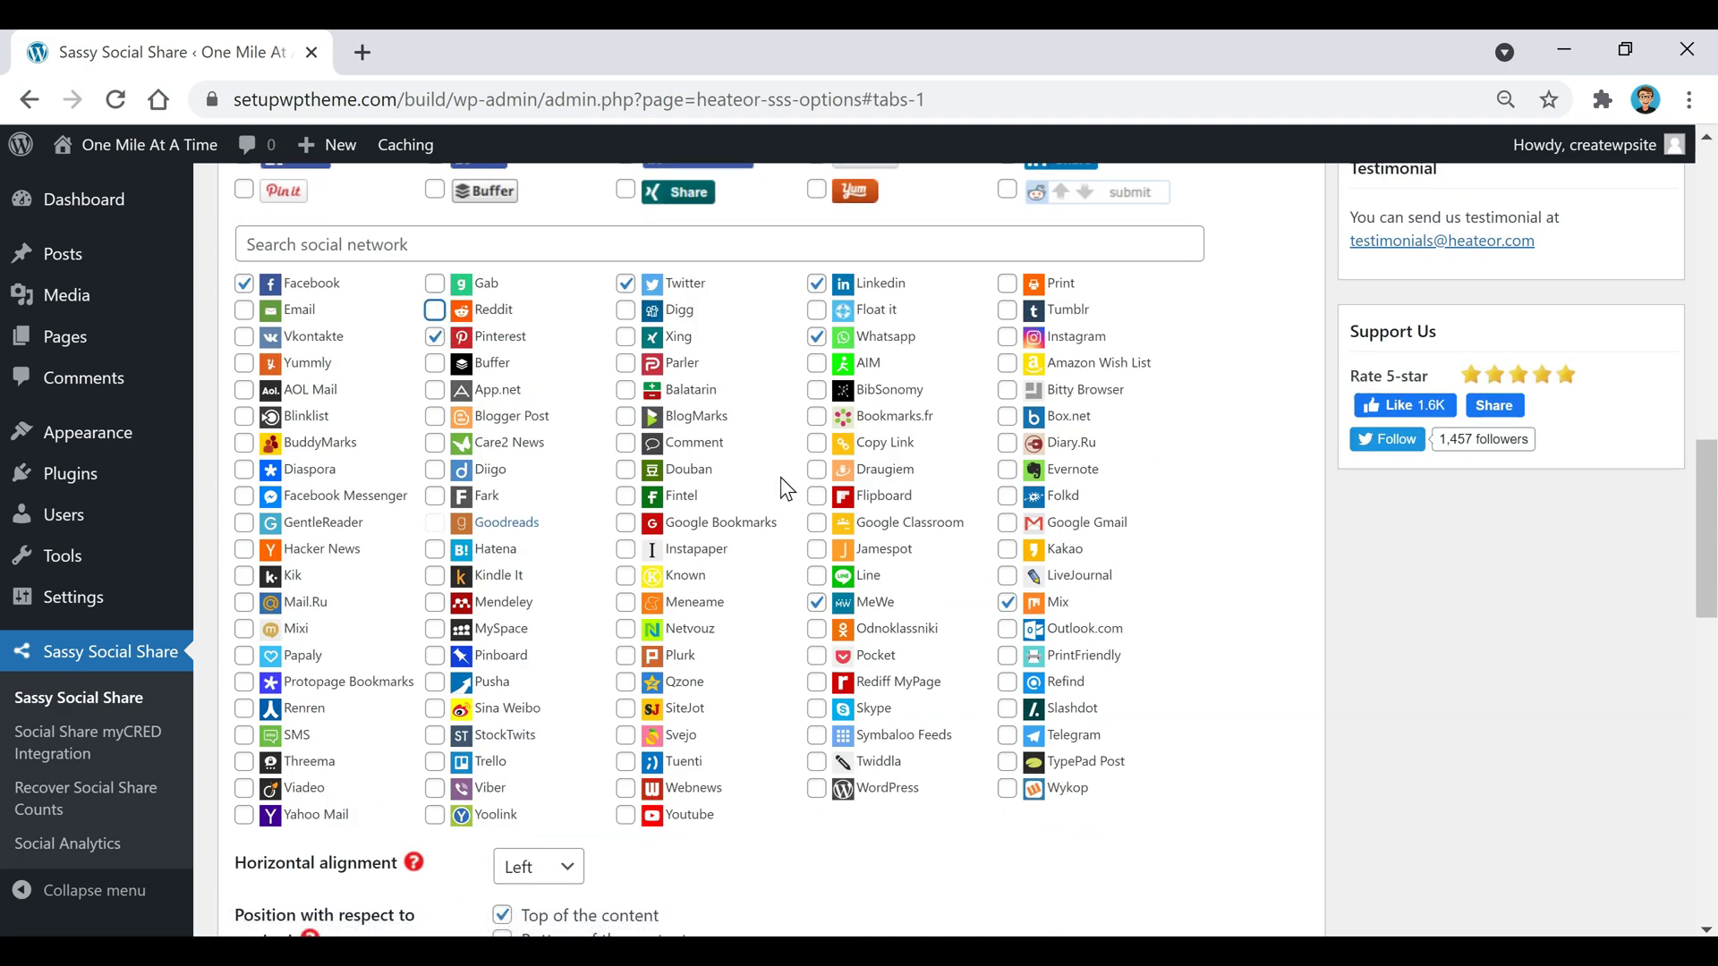
click(816, 336)
click(816, 284)
click(1008, 604)
click(817, 603)
Rearrange the standard interface's sharing icons by moving Pinterest to Twitter's place.
scroll(583, 614, up, 4)
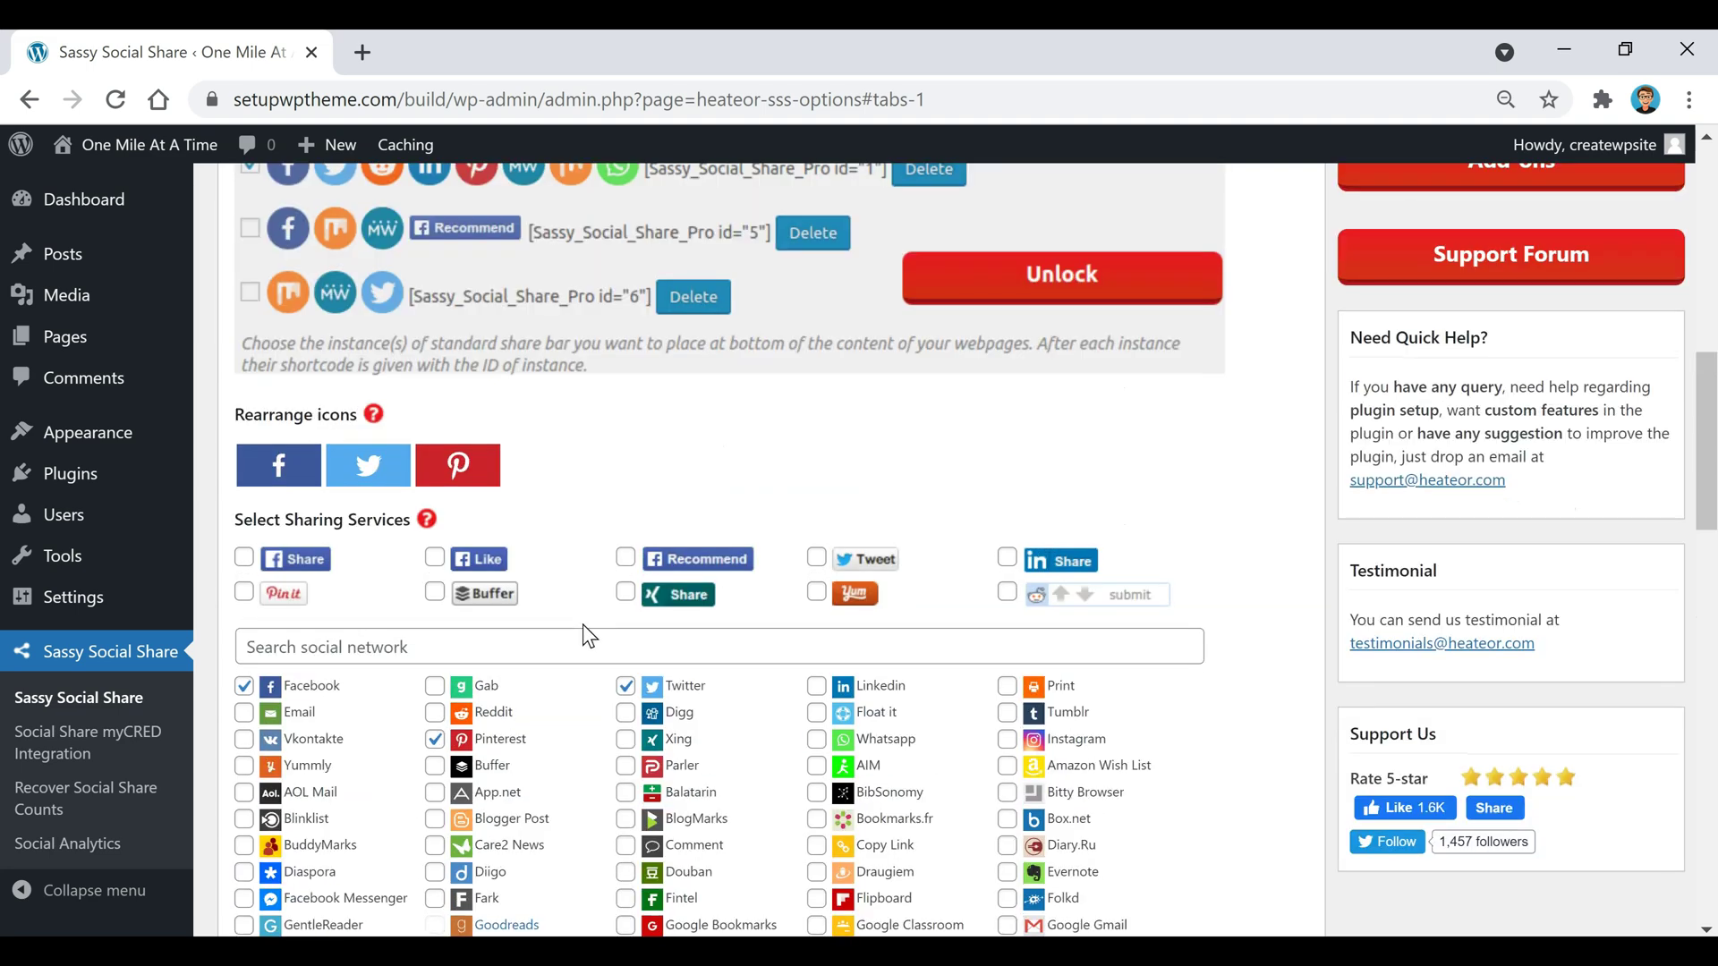
scroll(773, 454, down, 1)
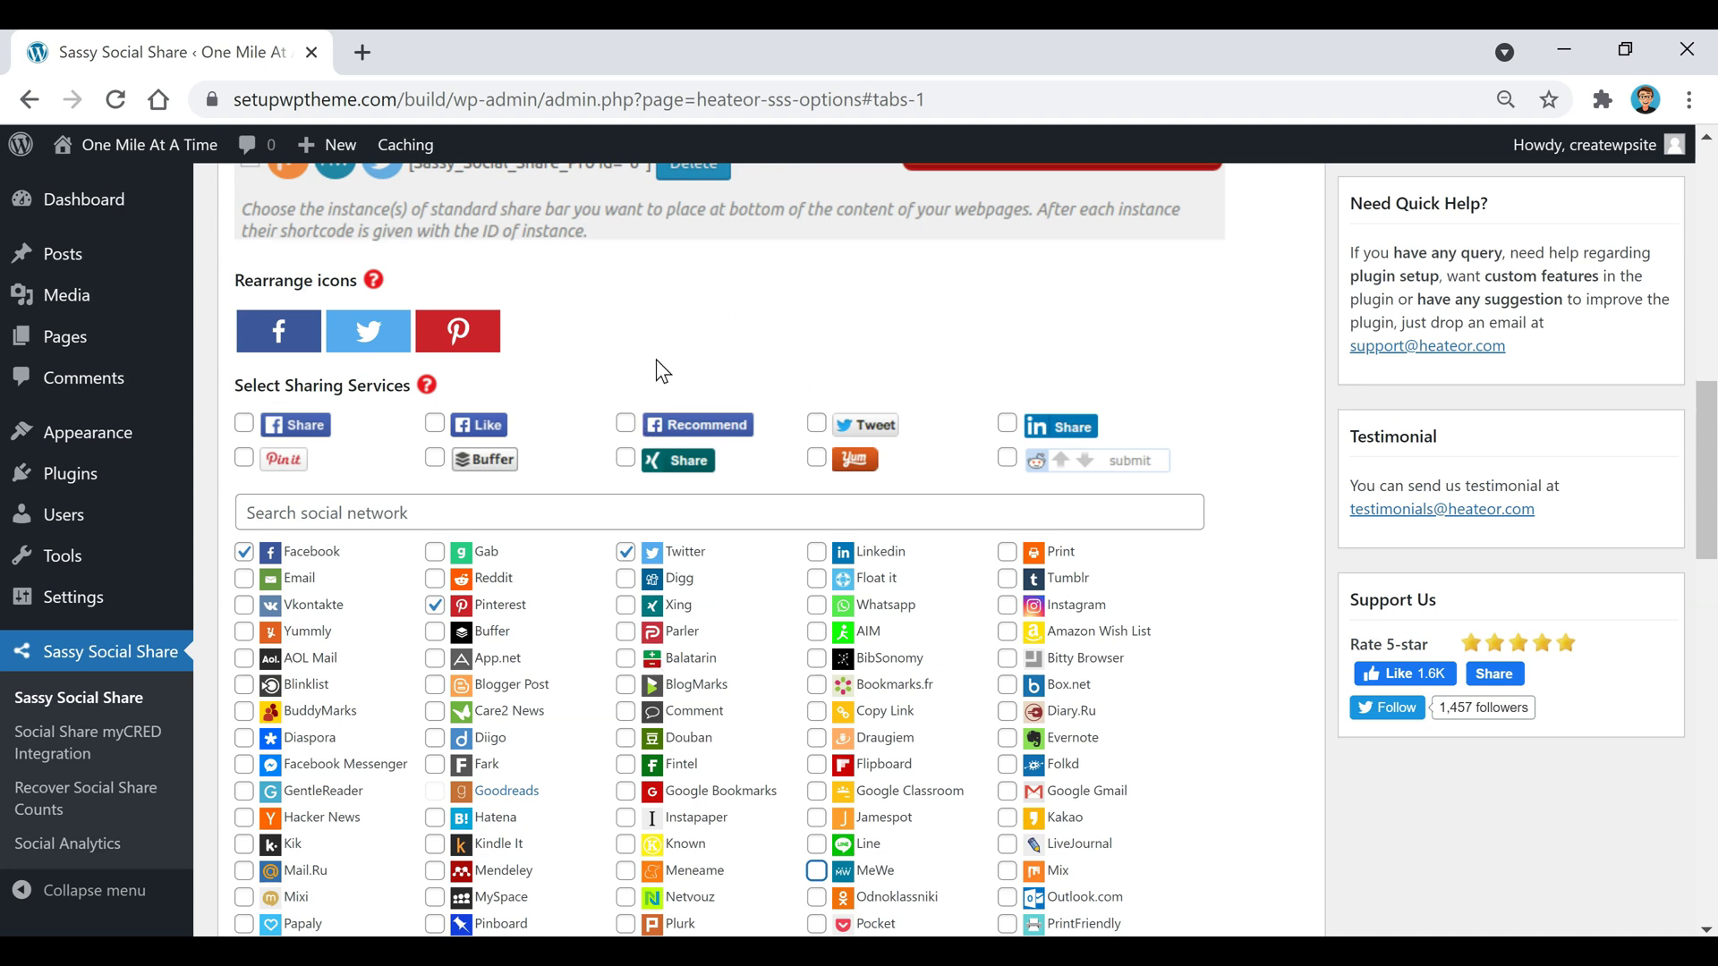
drag(465, 335, 386, 345)
scroll(632, 358, down, 10)
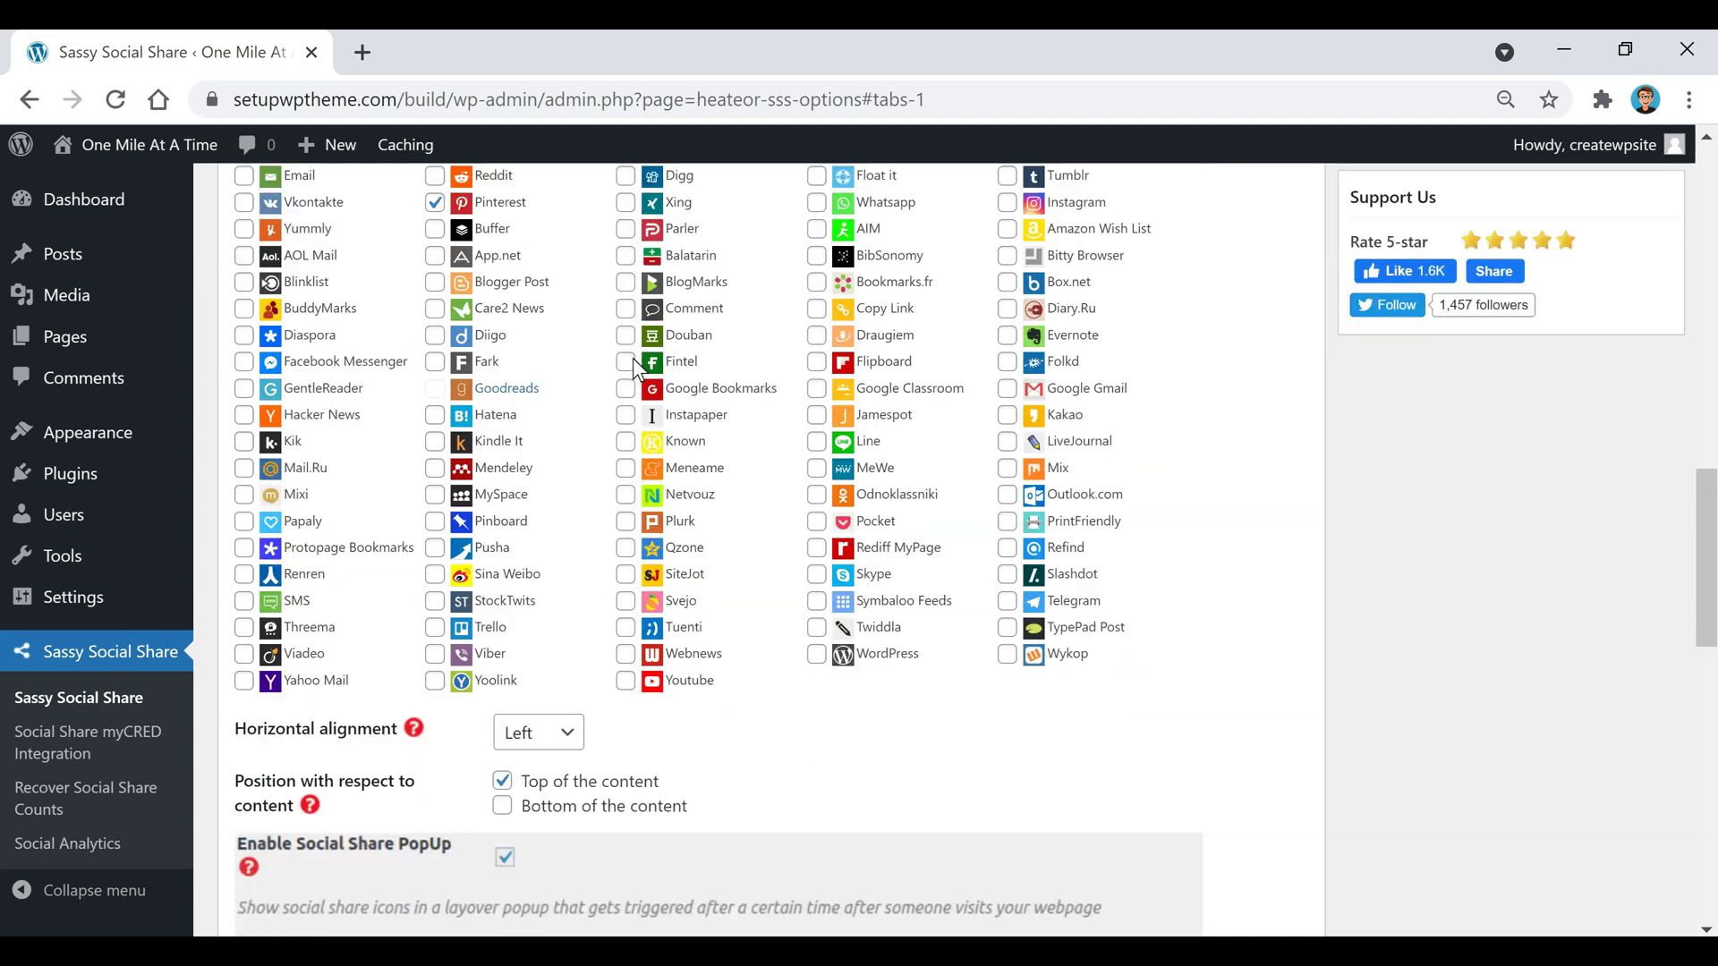
Turn on share counts for the standard sharing interface and save the changes.
scroll(705, 377, up, 2)
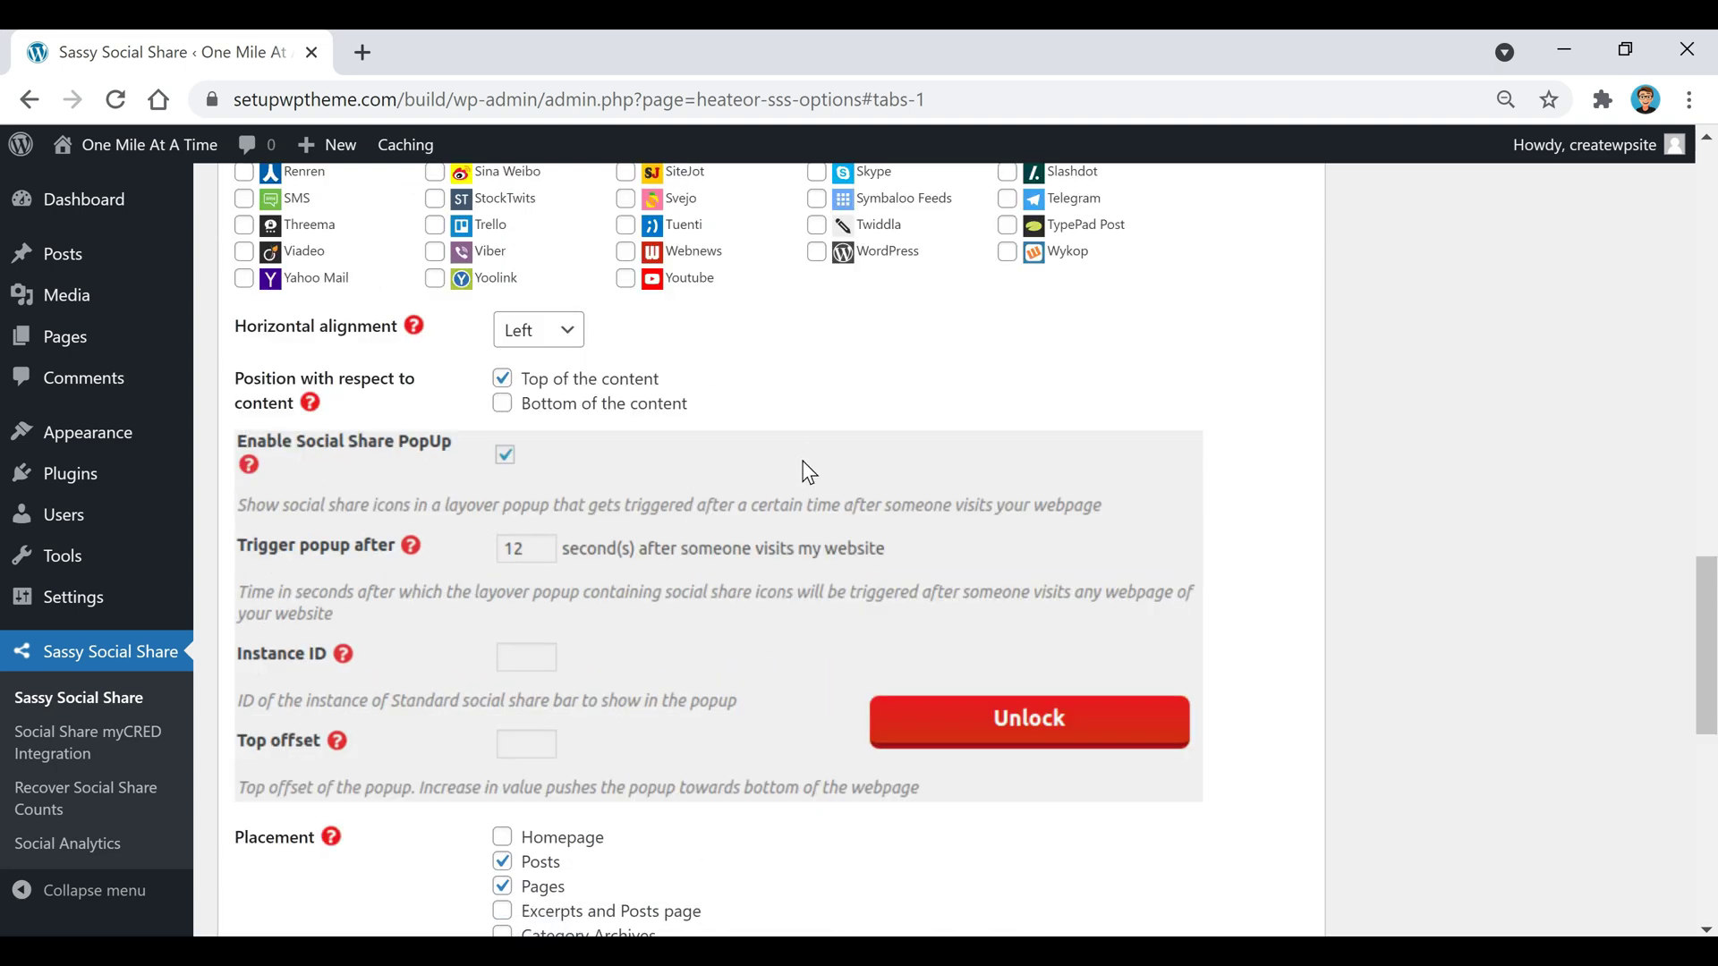
scroll(801, 472, up, 15)
scroll(802, 488, up, 10)
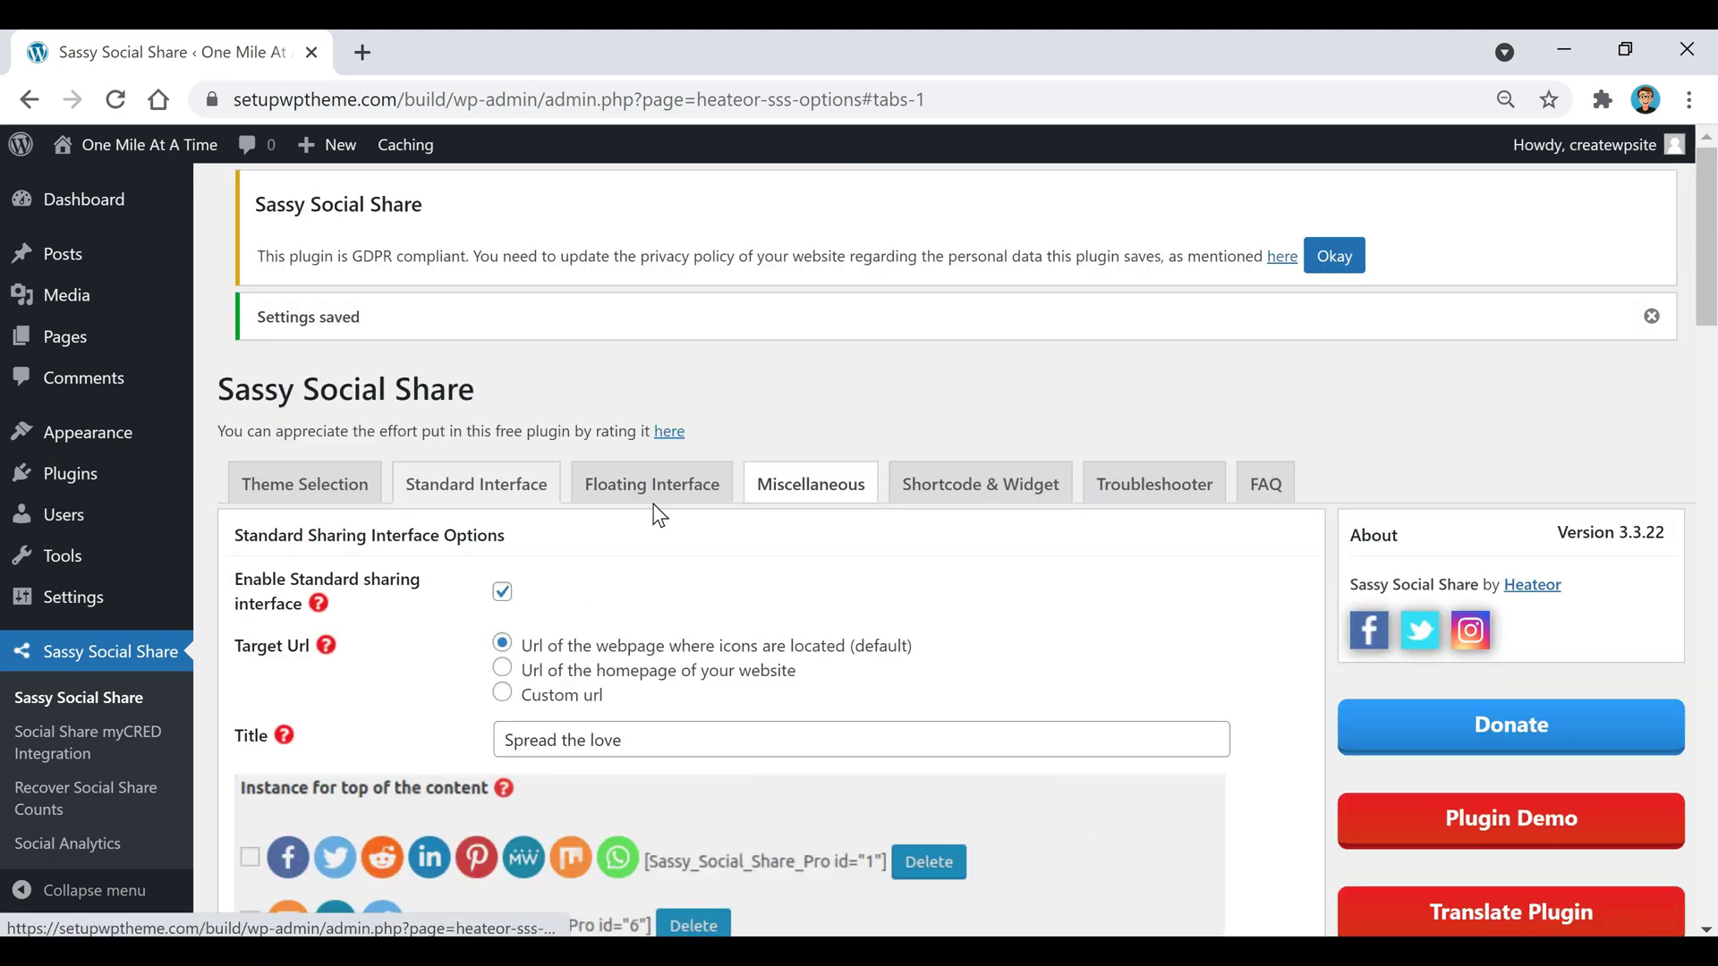
scroll(594, 597, down, 3)
scroll(594, 597, down, 15)
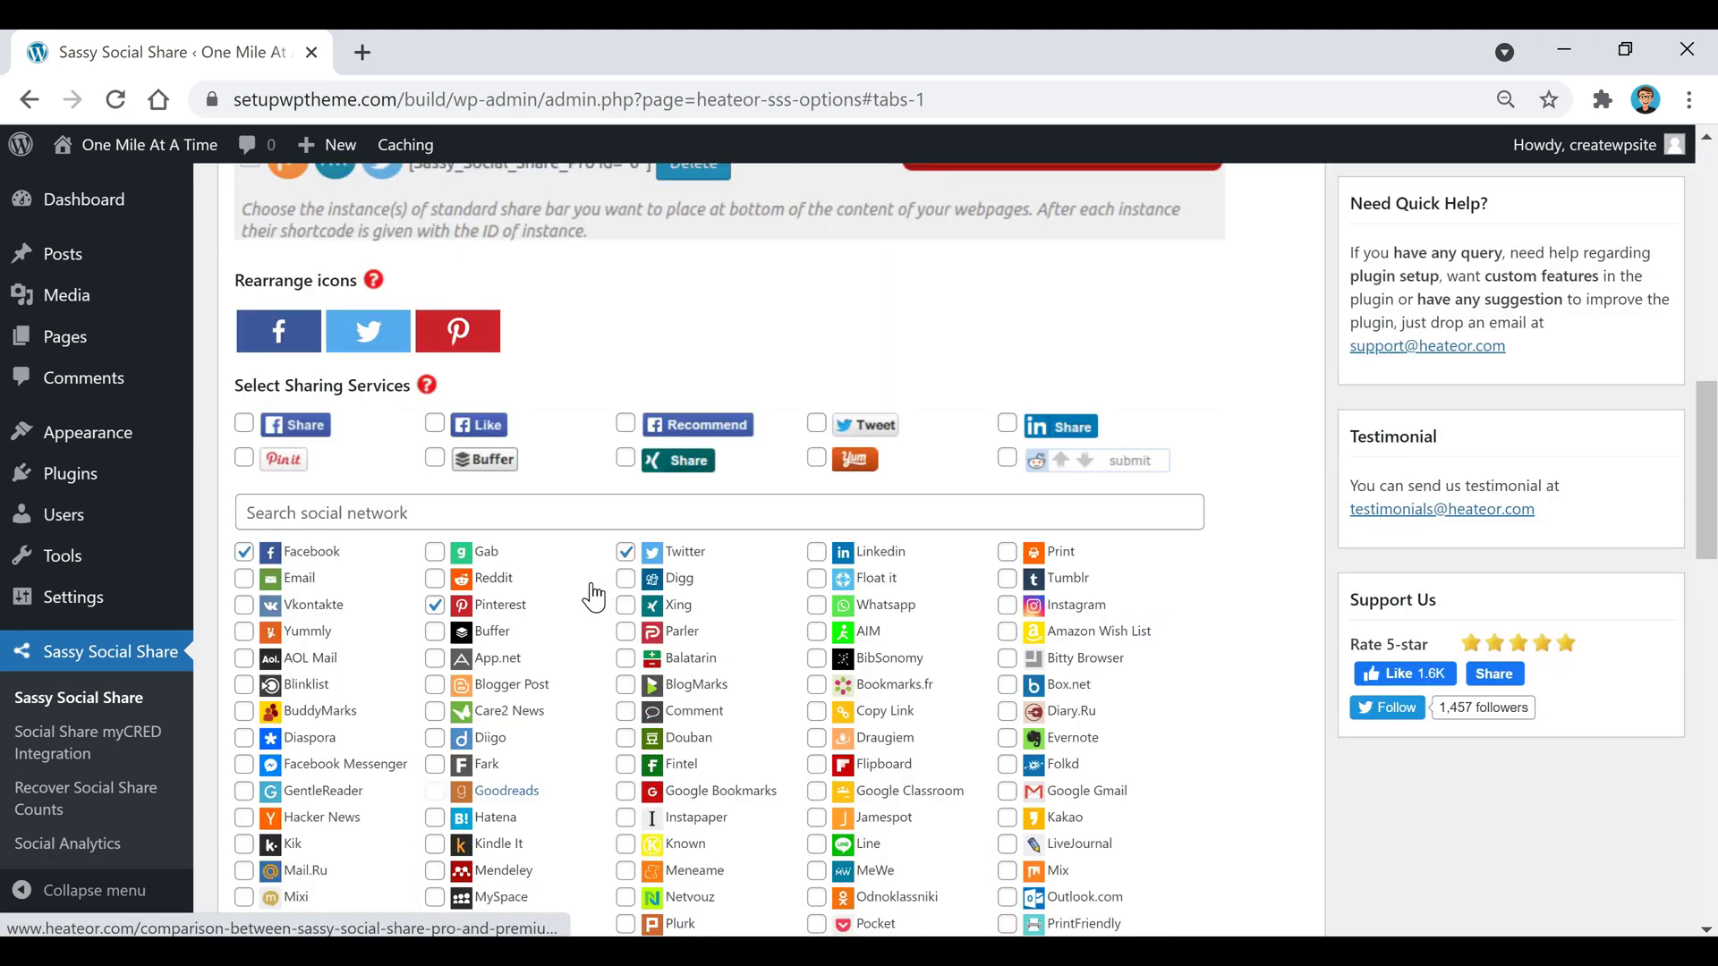
scroll(787, 609, down, 3)
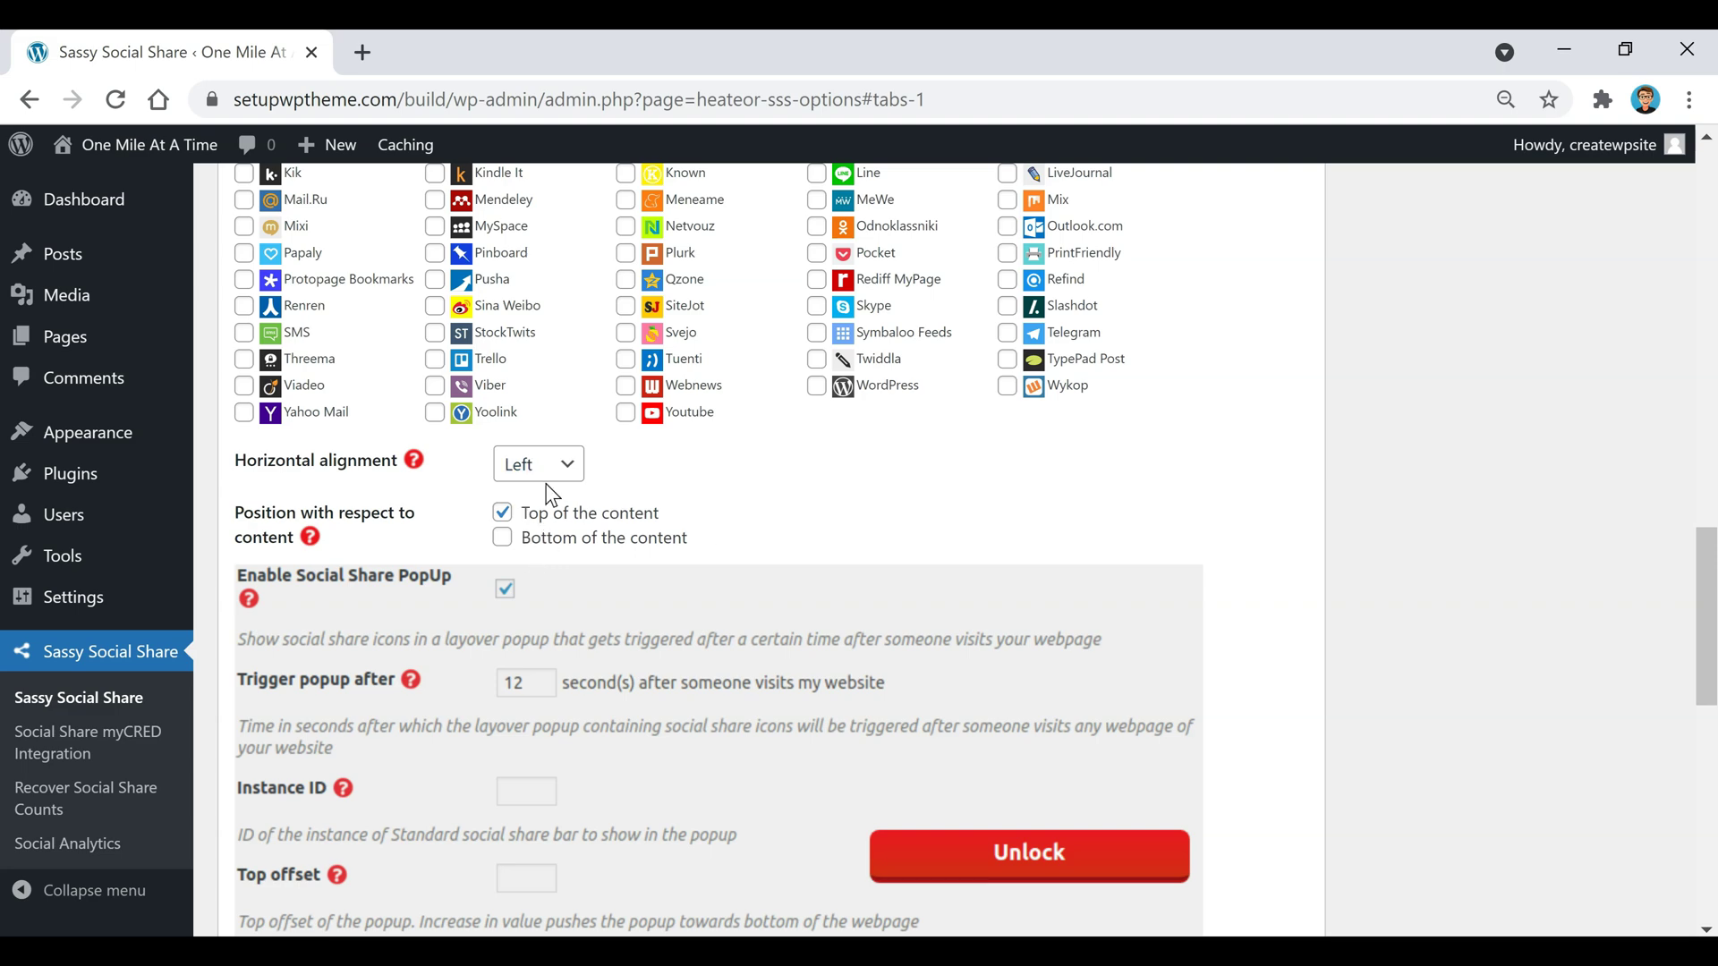
scroll(833, 476, down, 3)
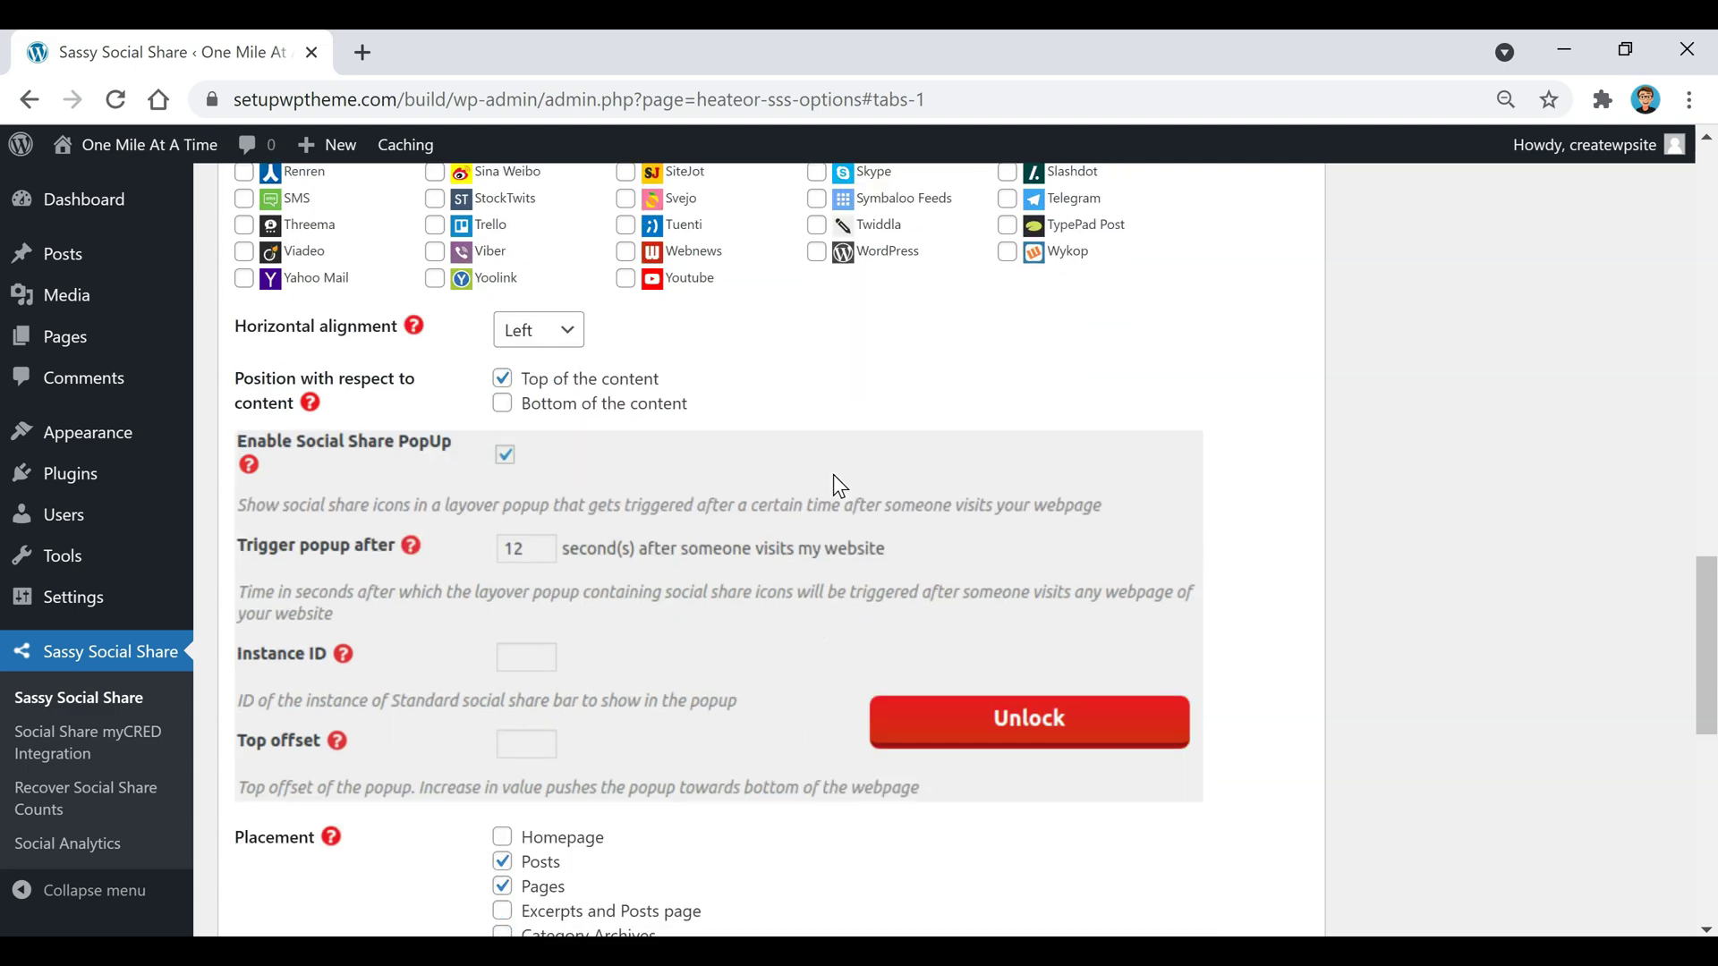
scroll(836, 488, down, 6)
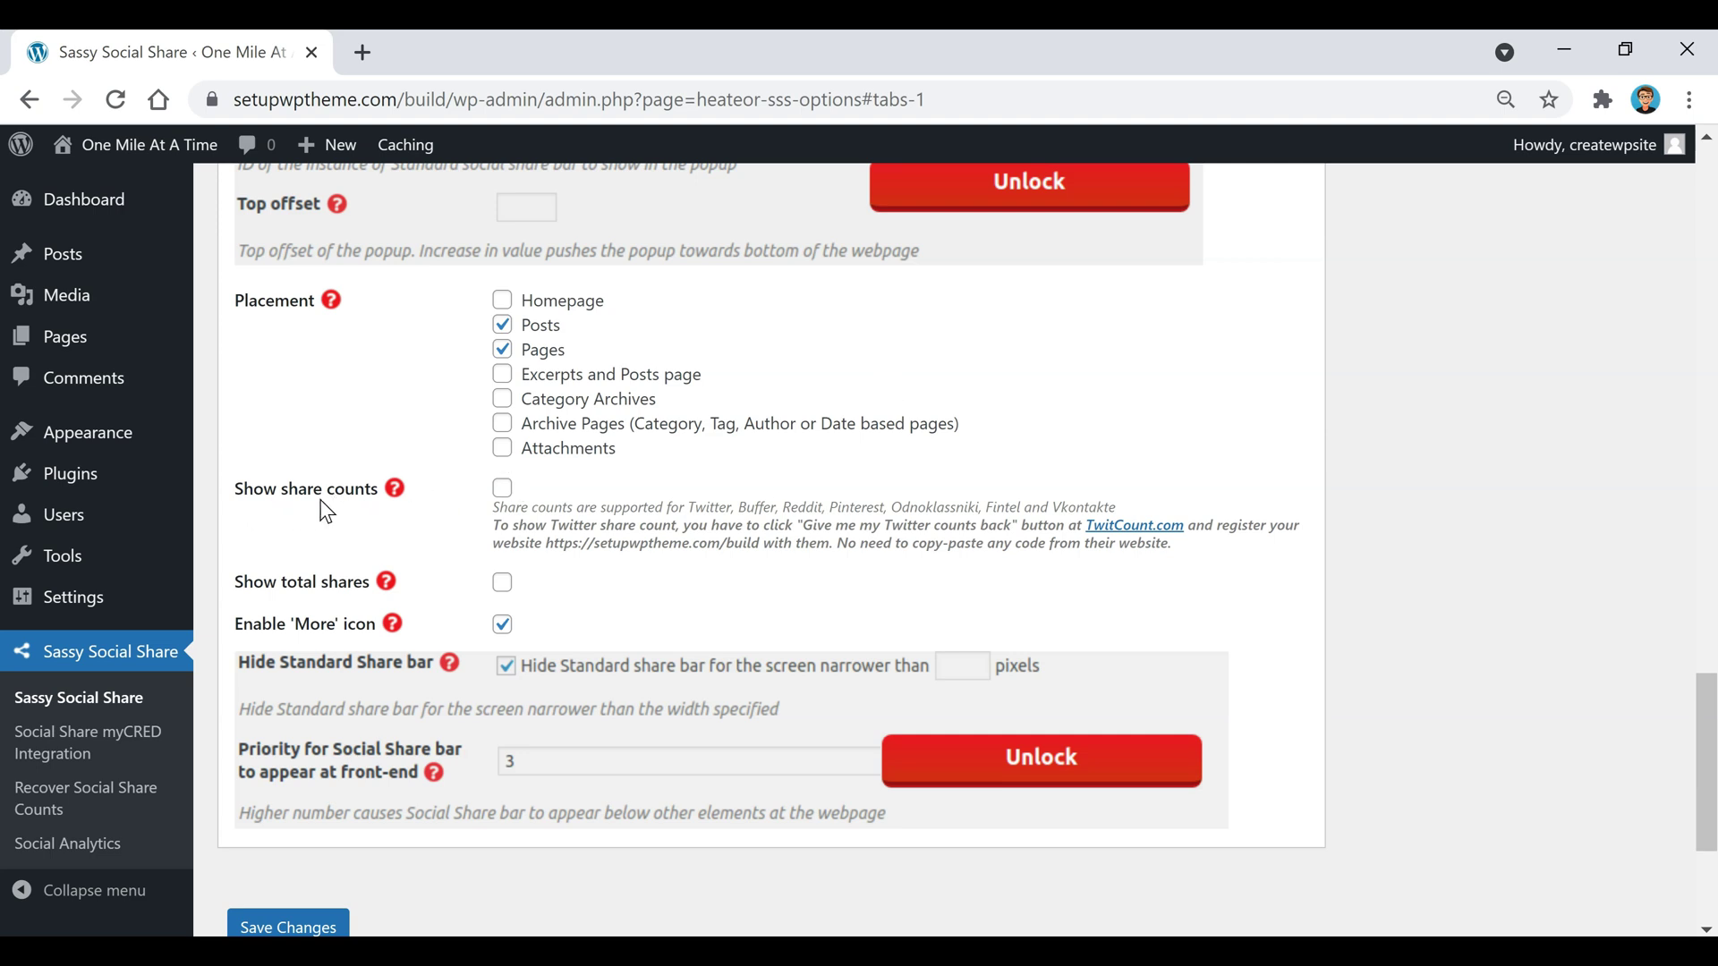
click(504, 492)
scroll(732, 593, down, 1)
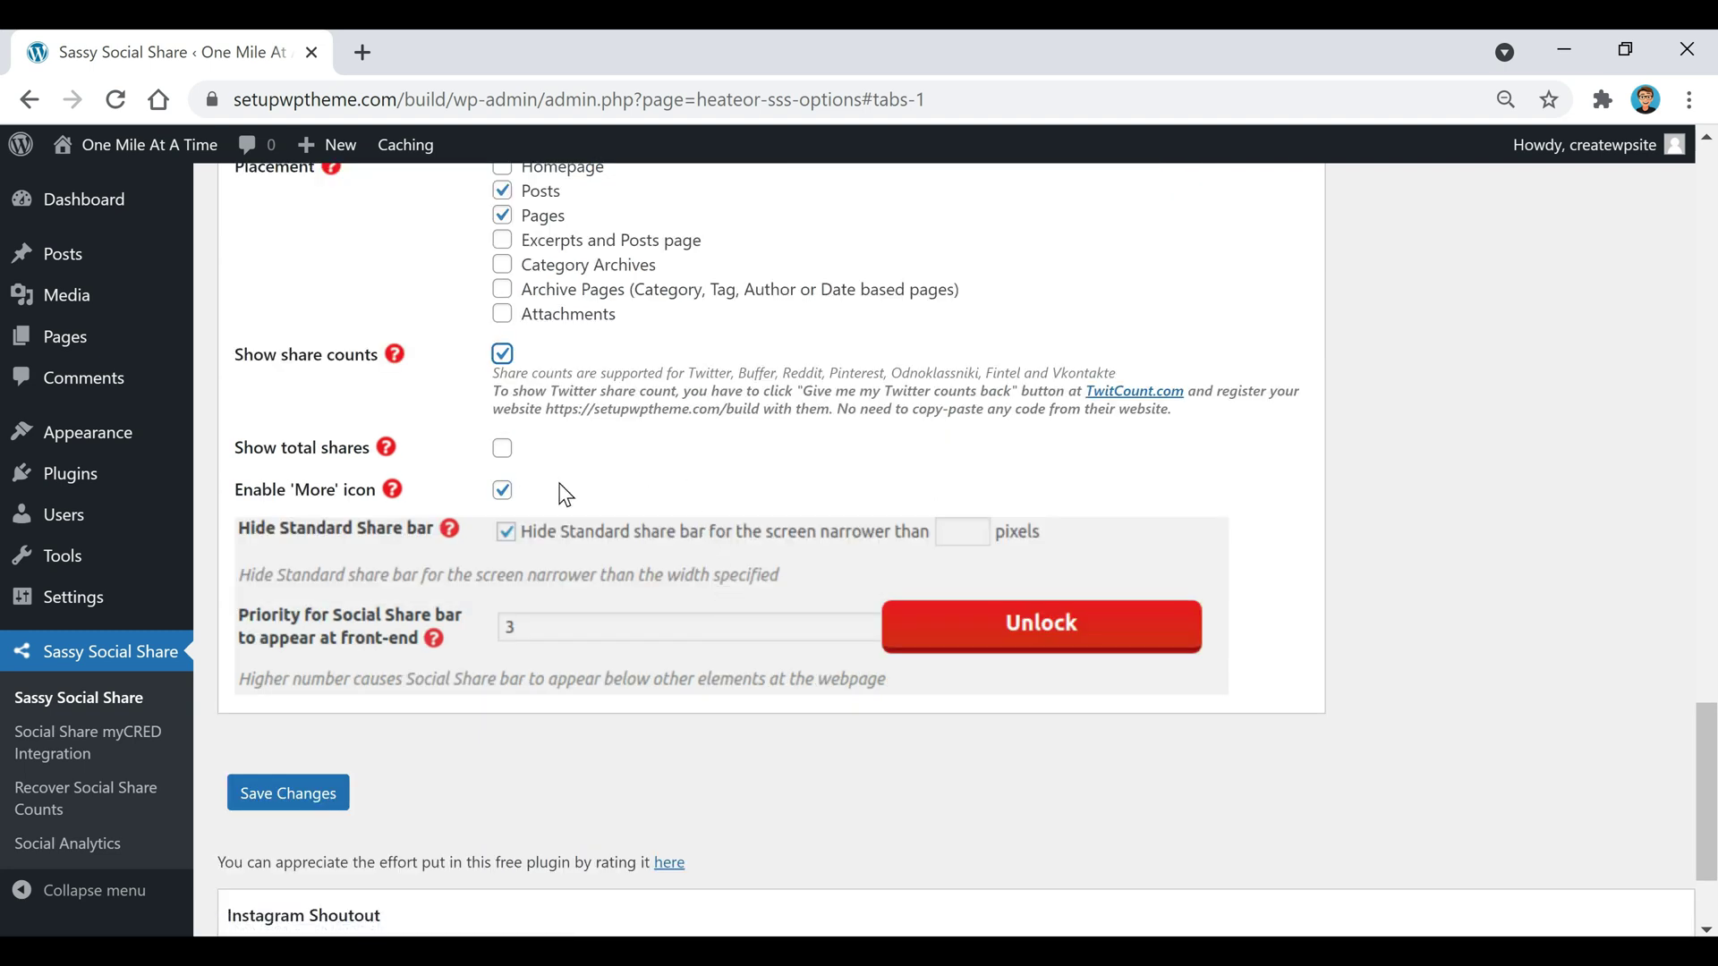
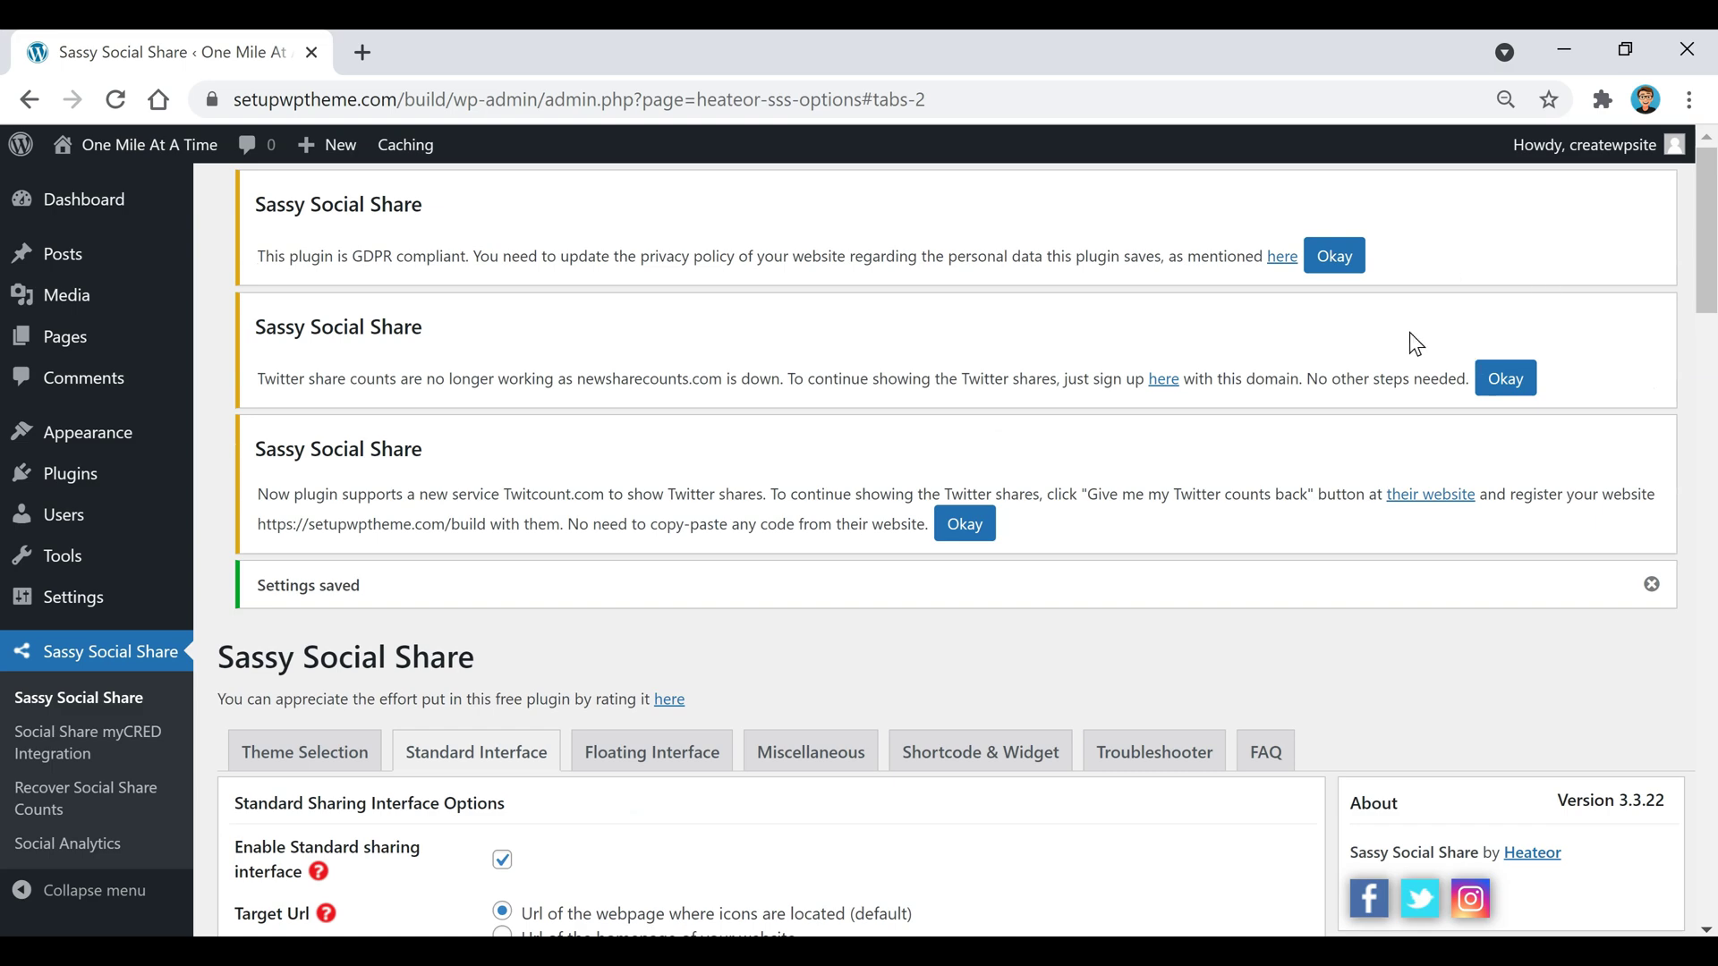
Dismiss the three plugin notices about GDPR compliance and Twitter share counts.
click(1334, 259)
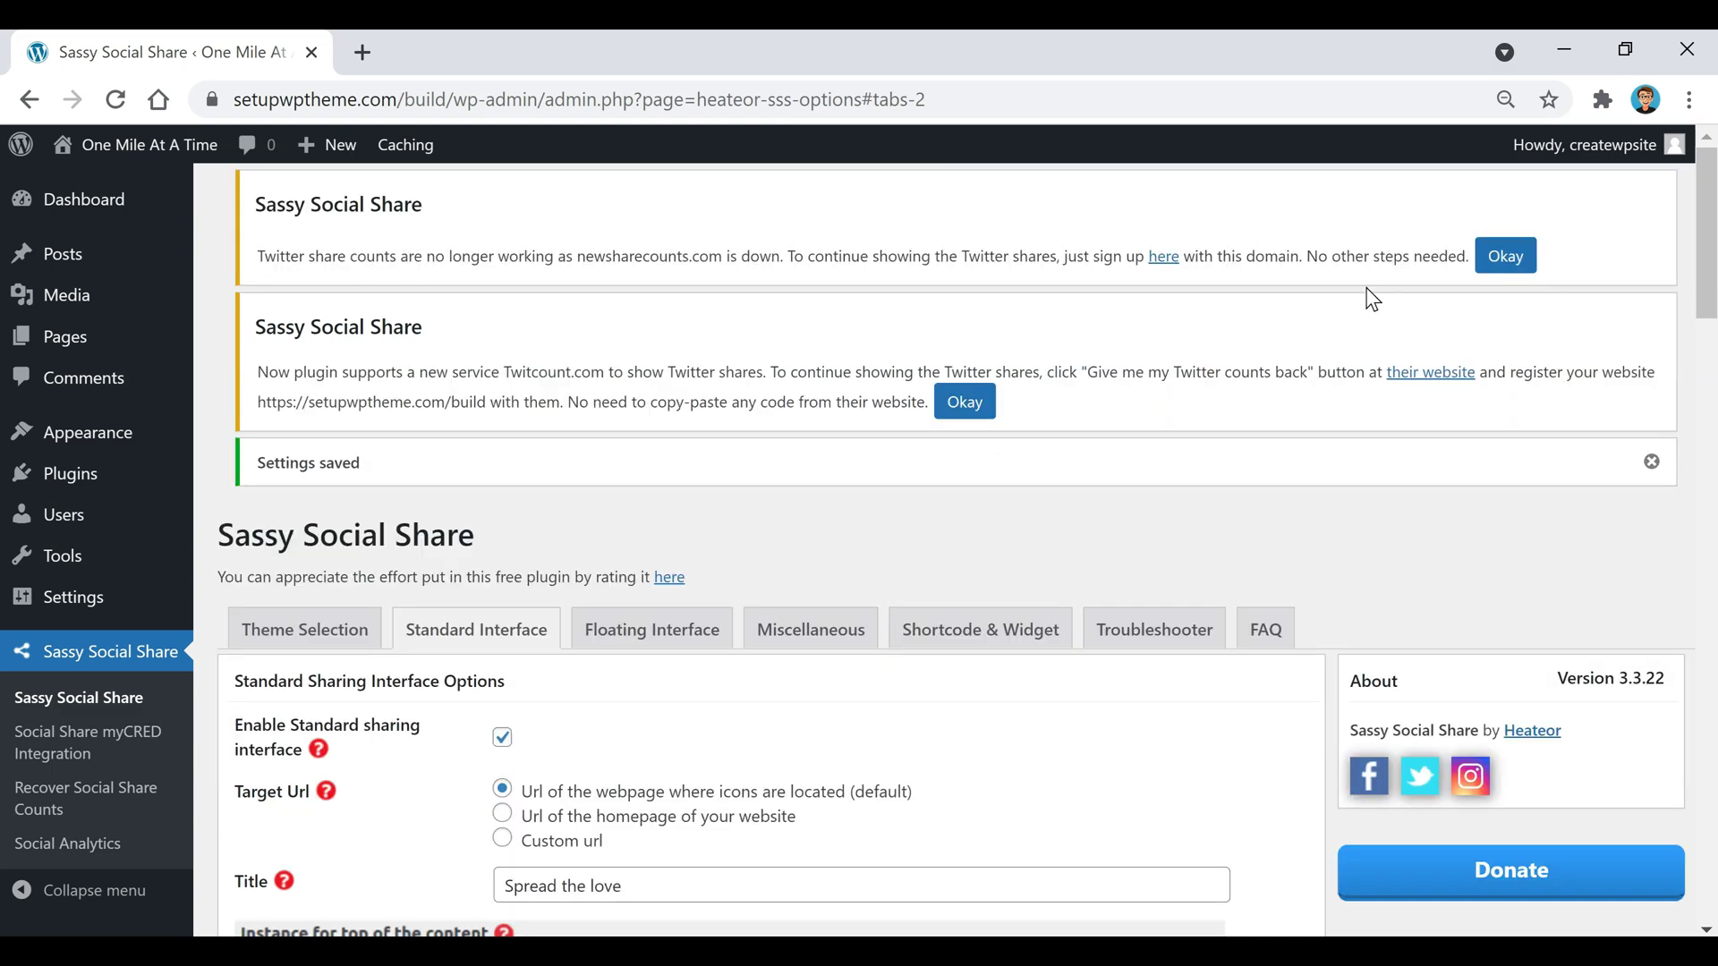
click(1506, 274)
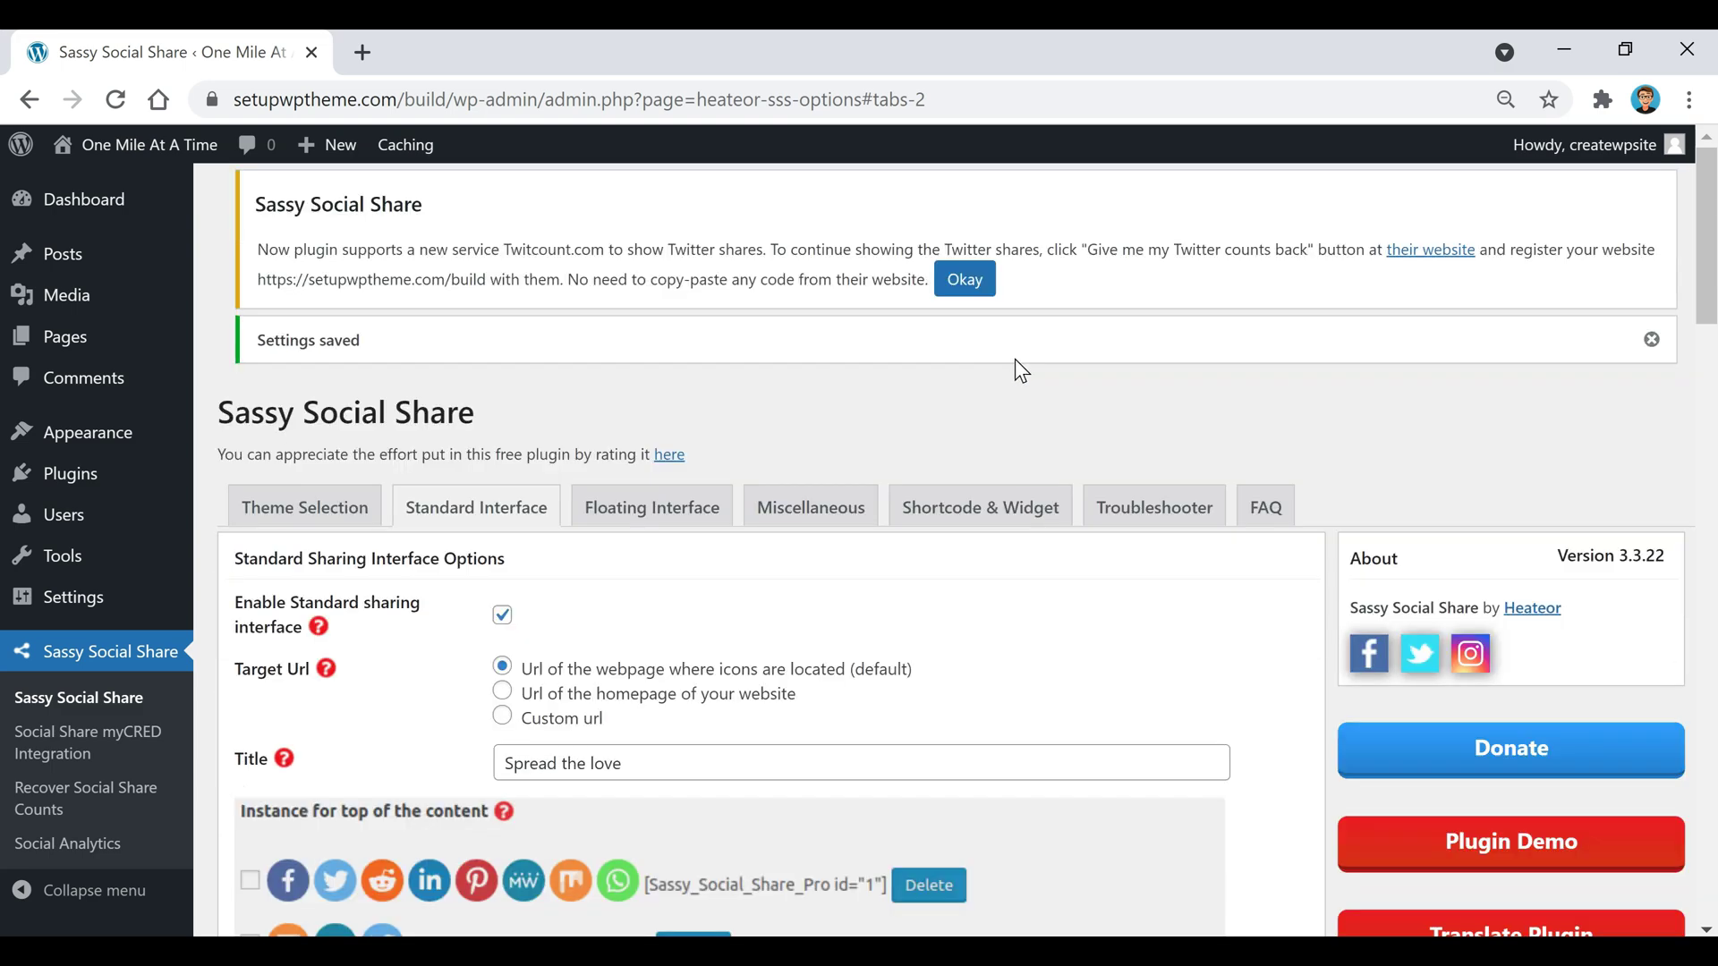
click(961, 288)
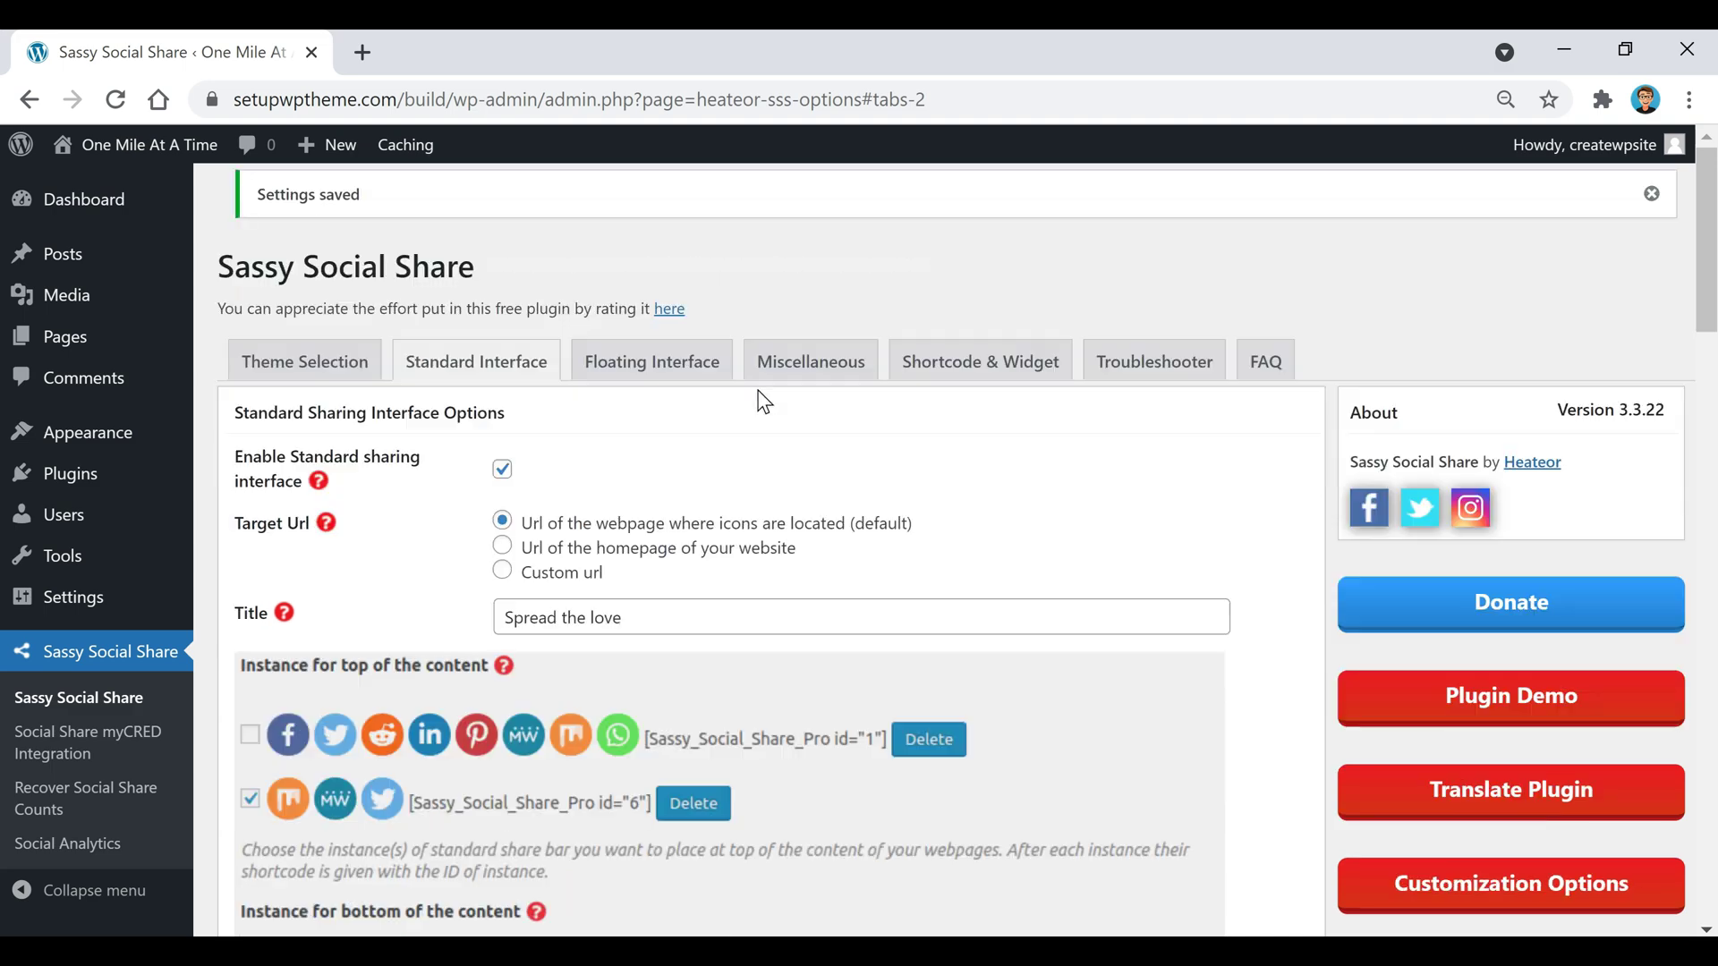
In the floating interface's sharing services, remove Reddit, MeWe and Mix and add Instagram and Youtube.
click(641, 367)
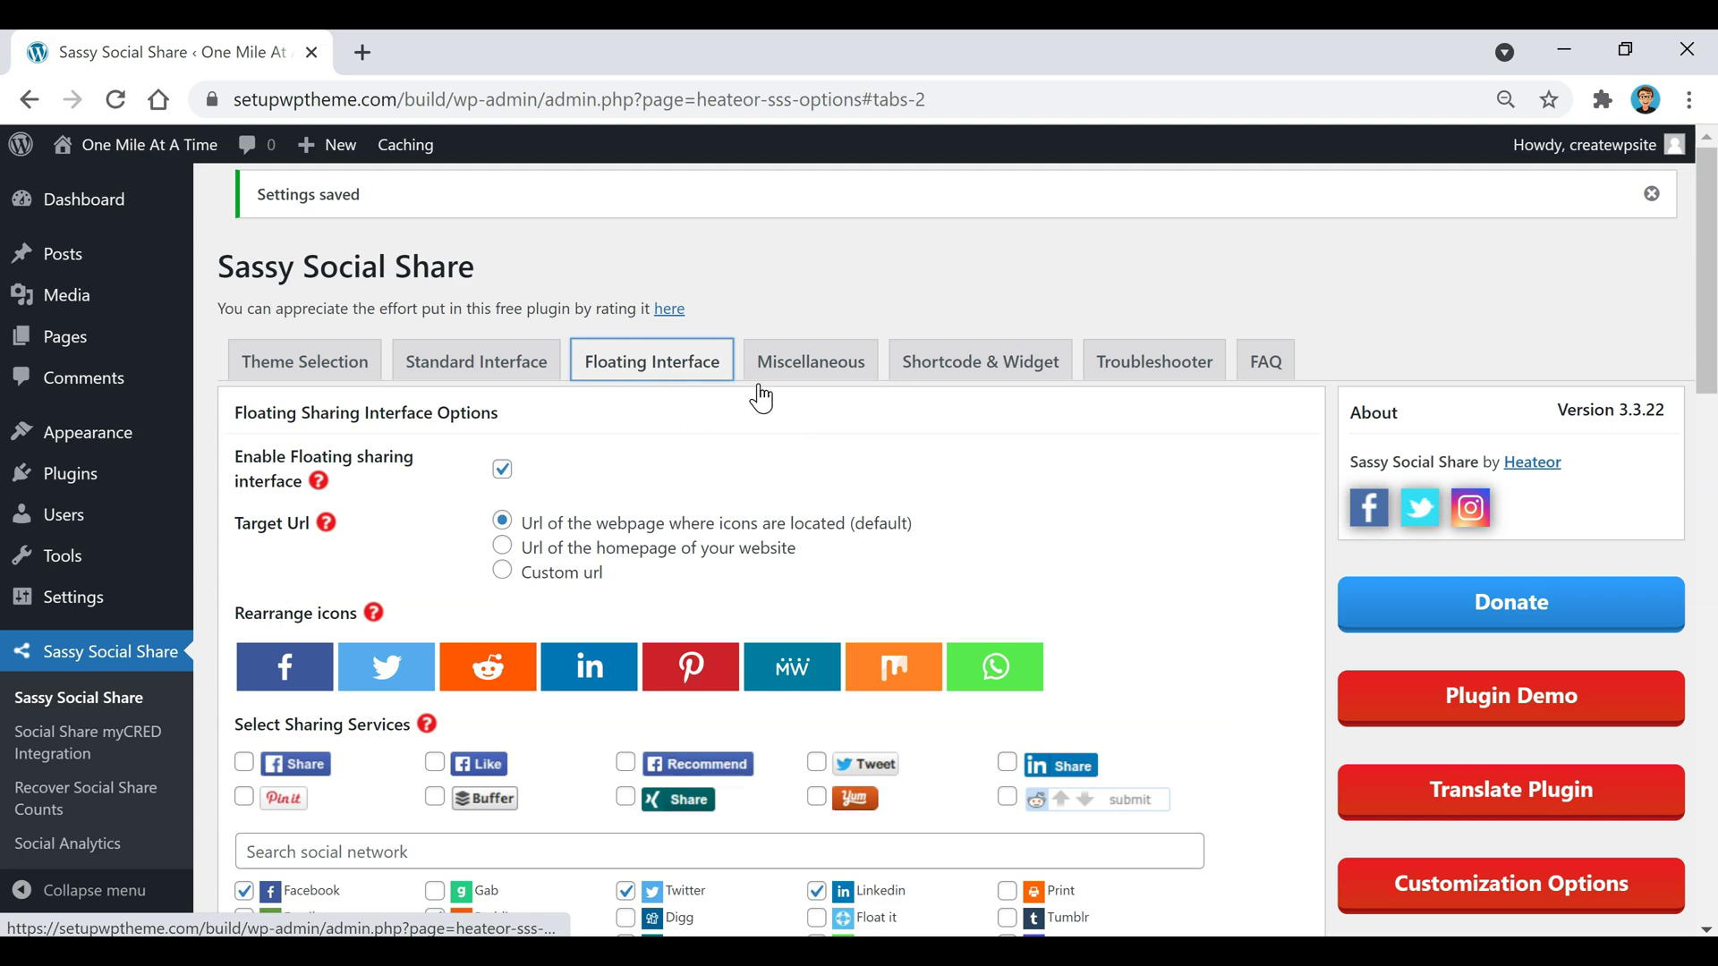
scroll(921, 464, down, 1)
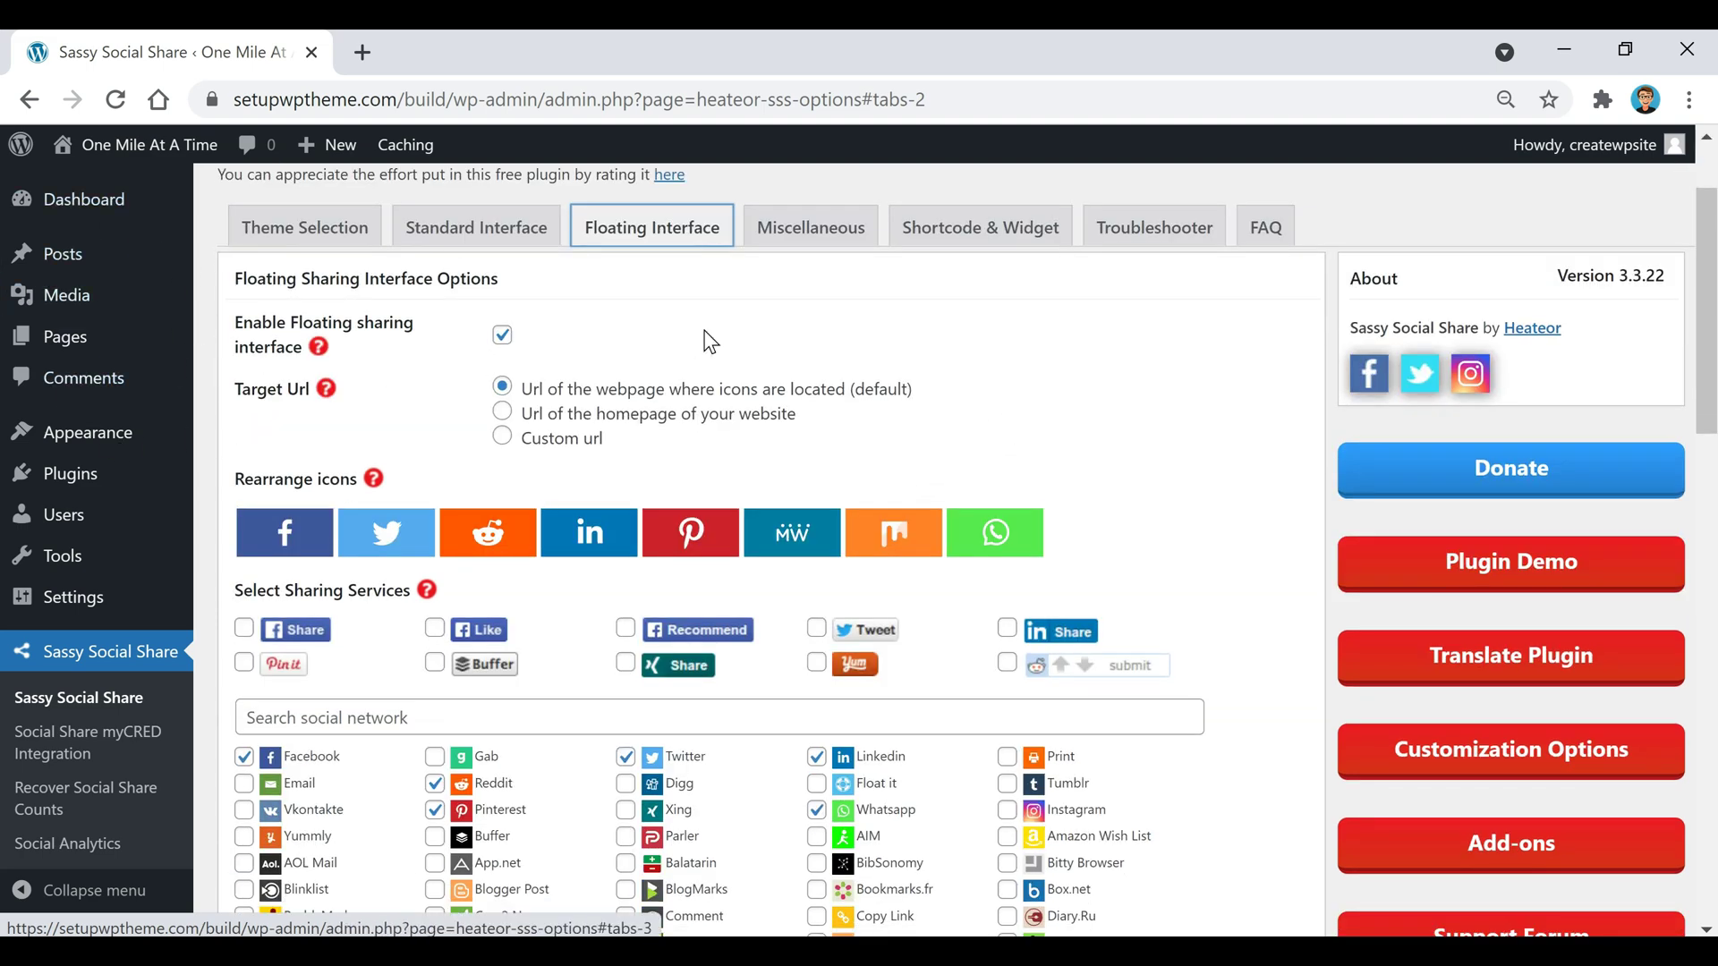
scroll(760, 402, up, 1)
scroll(922, 488, down, 3)
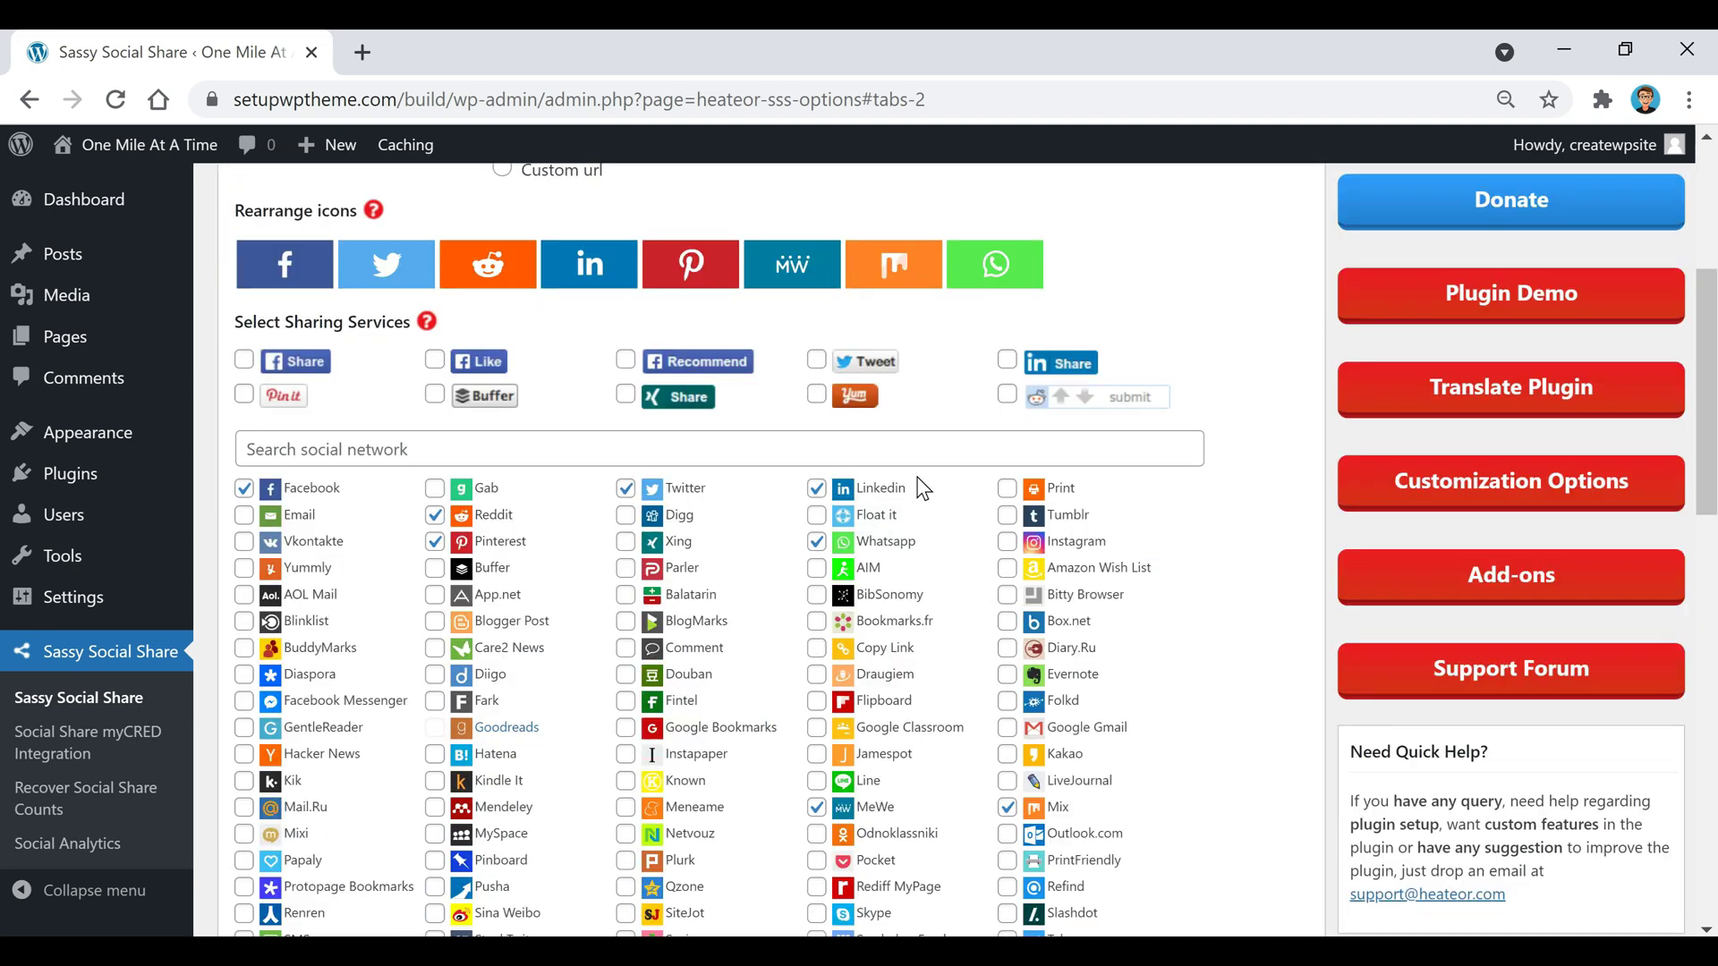
scroll(888, 467, down, 1)
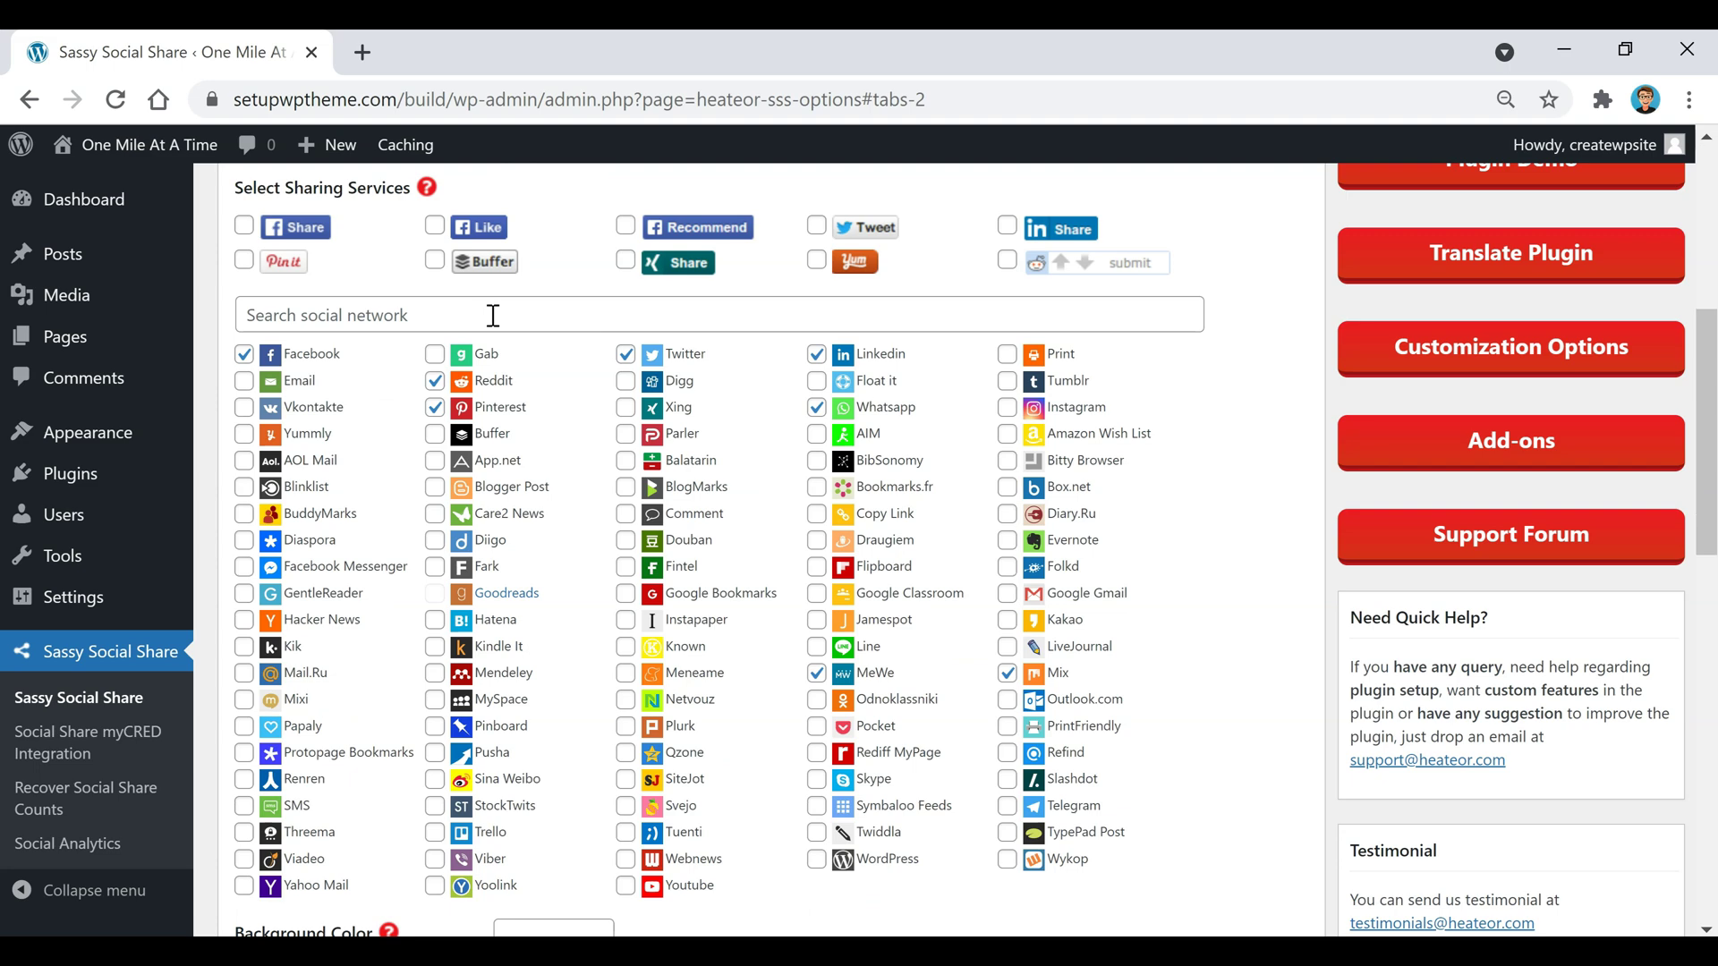
click(435, 382)
click(1007, 409)
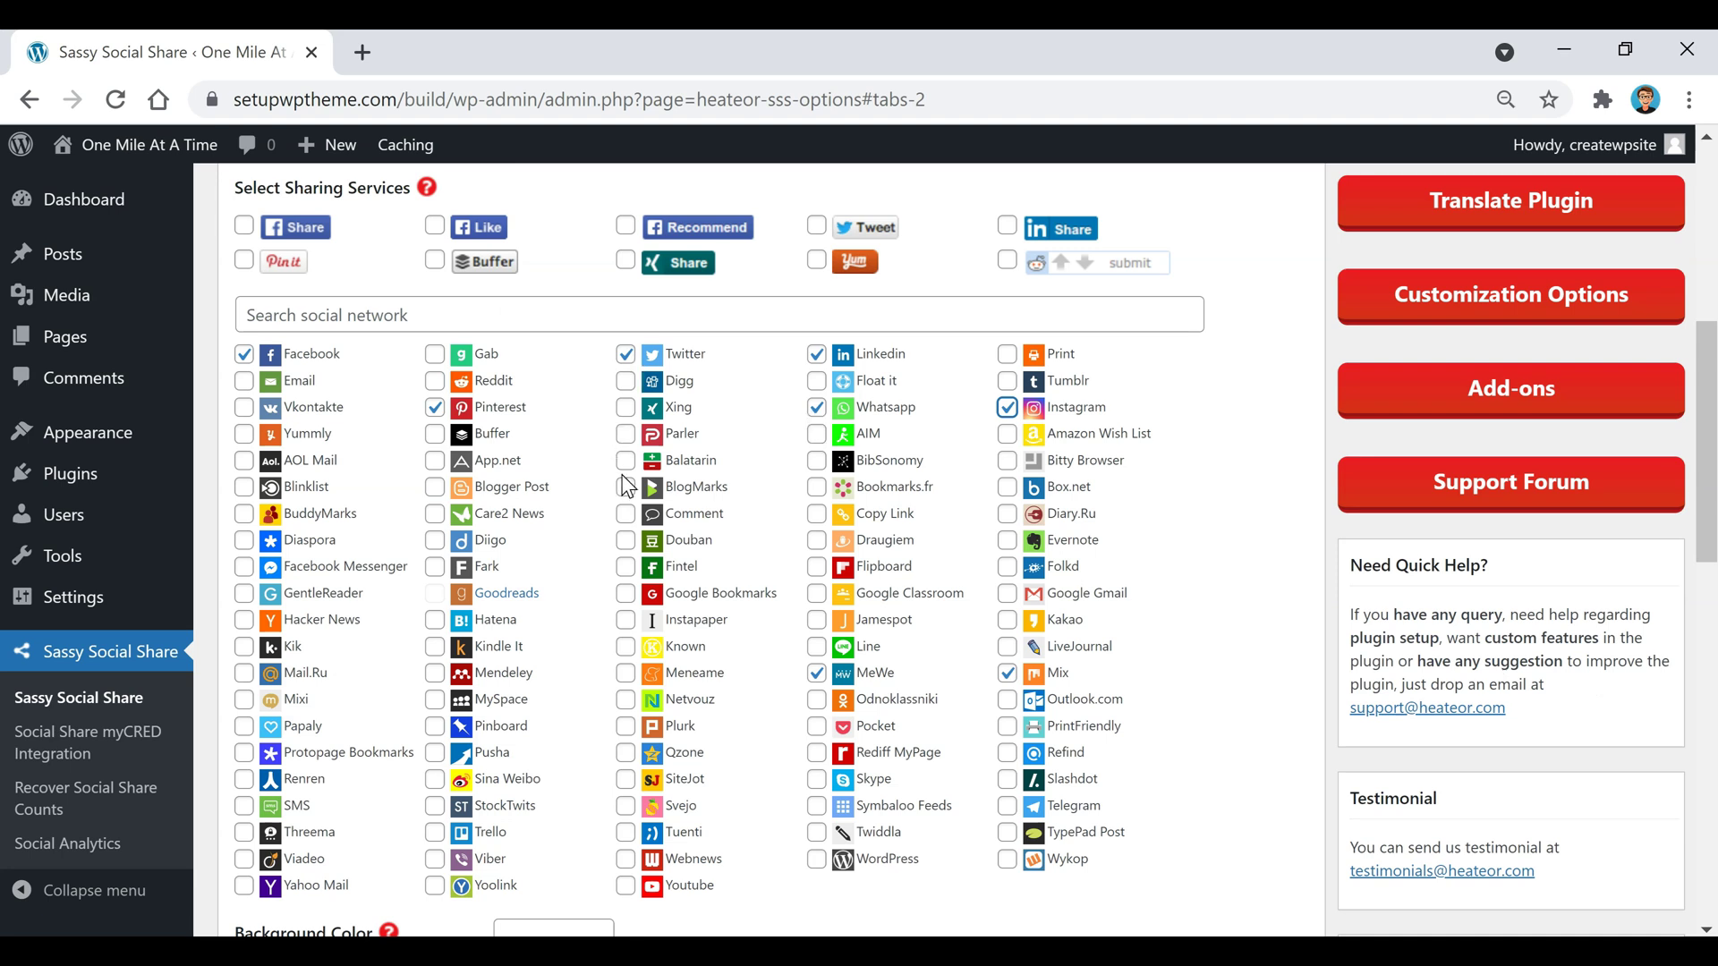
click(626, 885)
scroll(579, 650, up, 5)
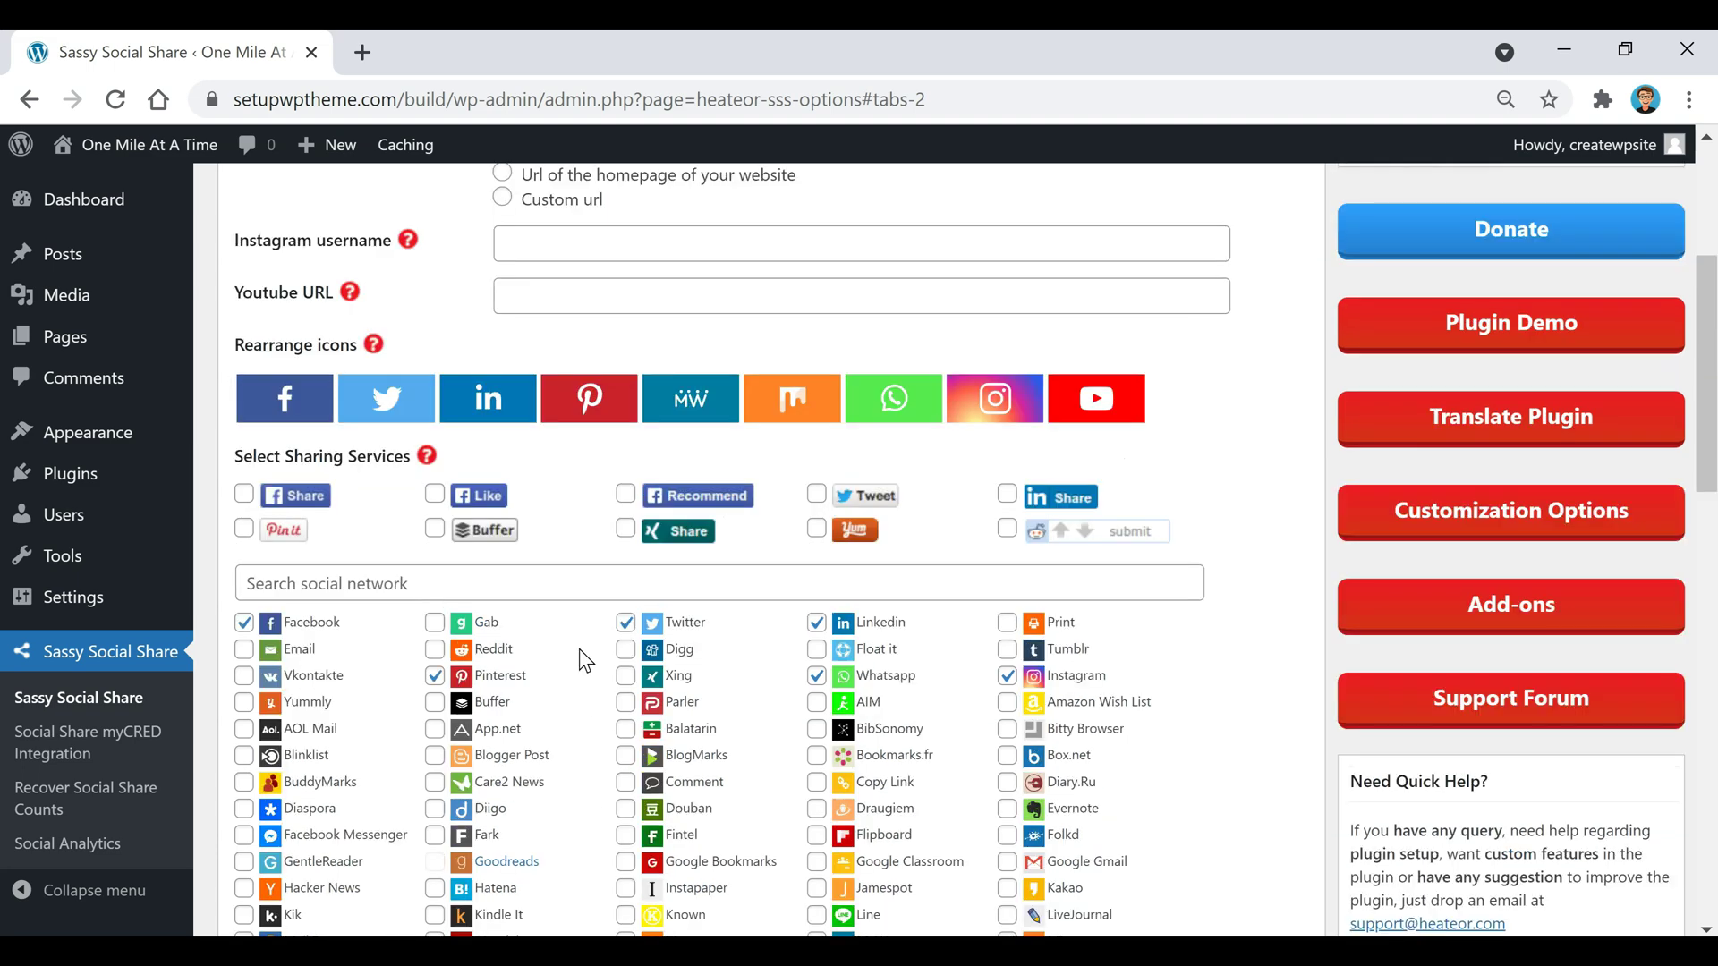
Move the Youtube icon to the first place in the floating interface's icon order and save the changes.
drag(894, 533, 285, 534)
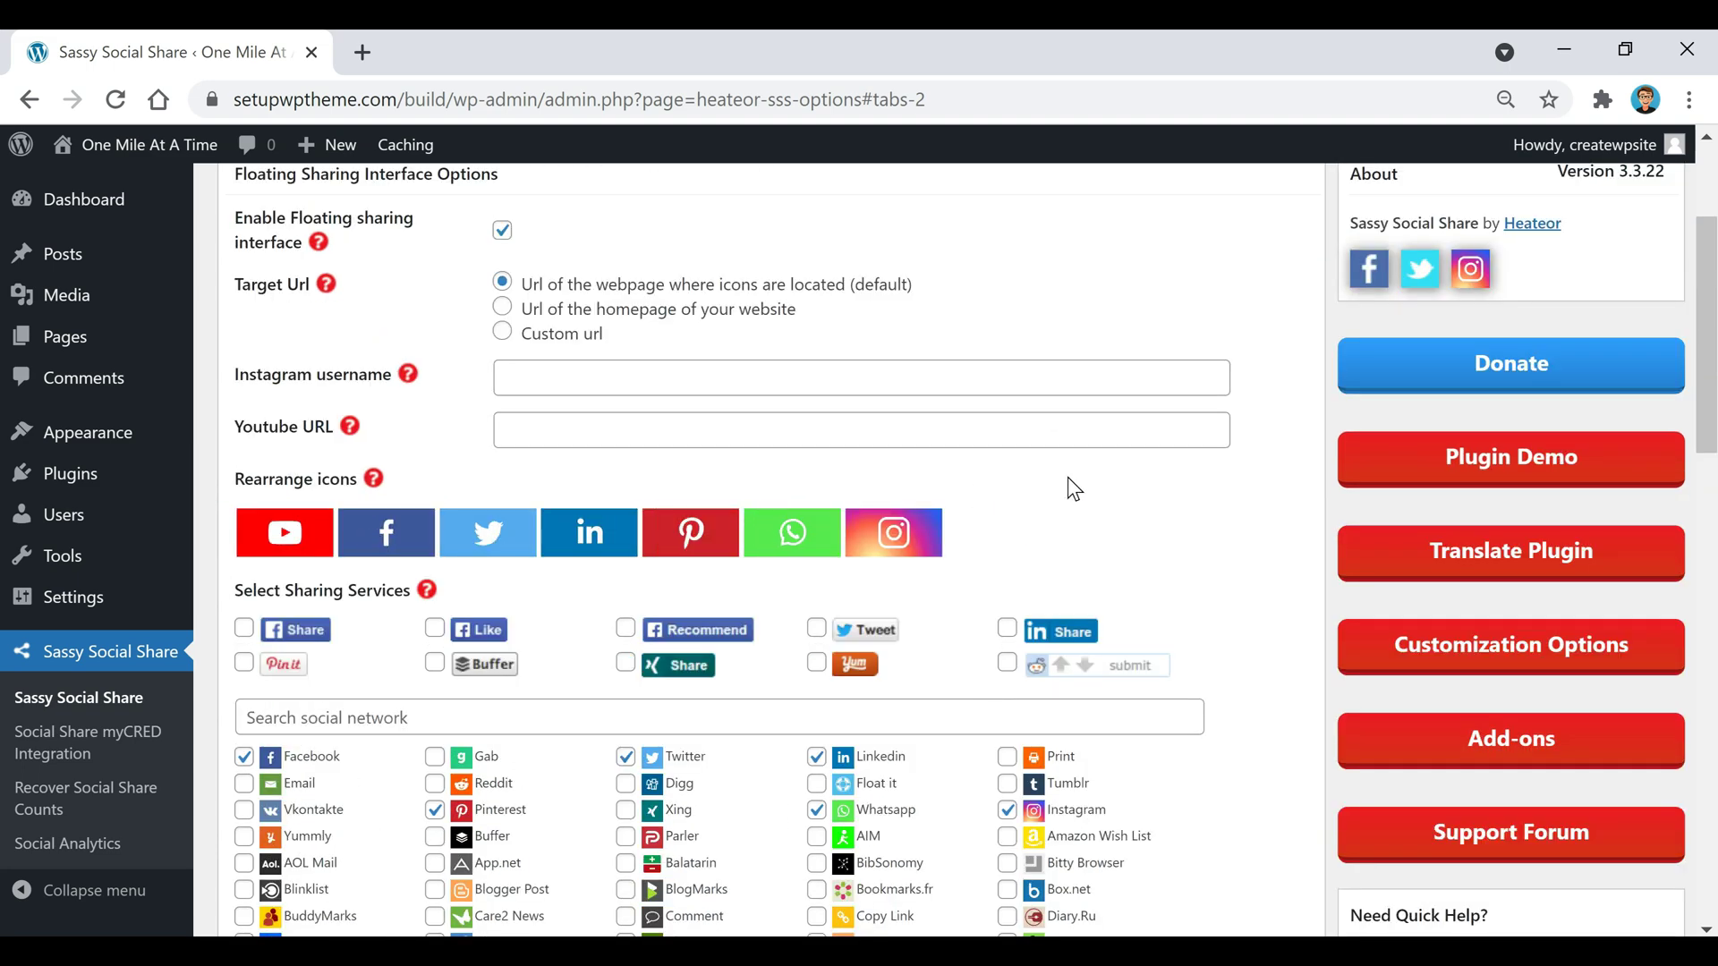
scroll(970, 534, down, 8)
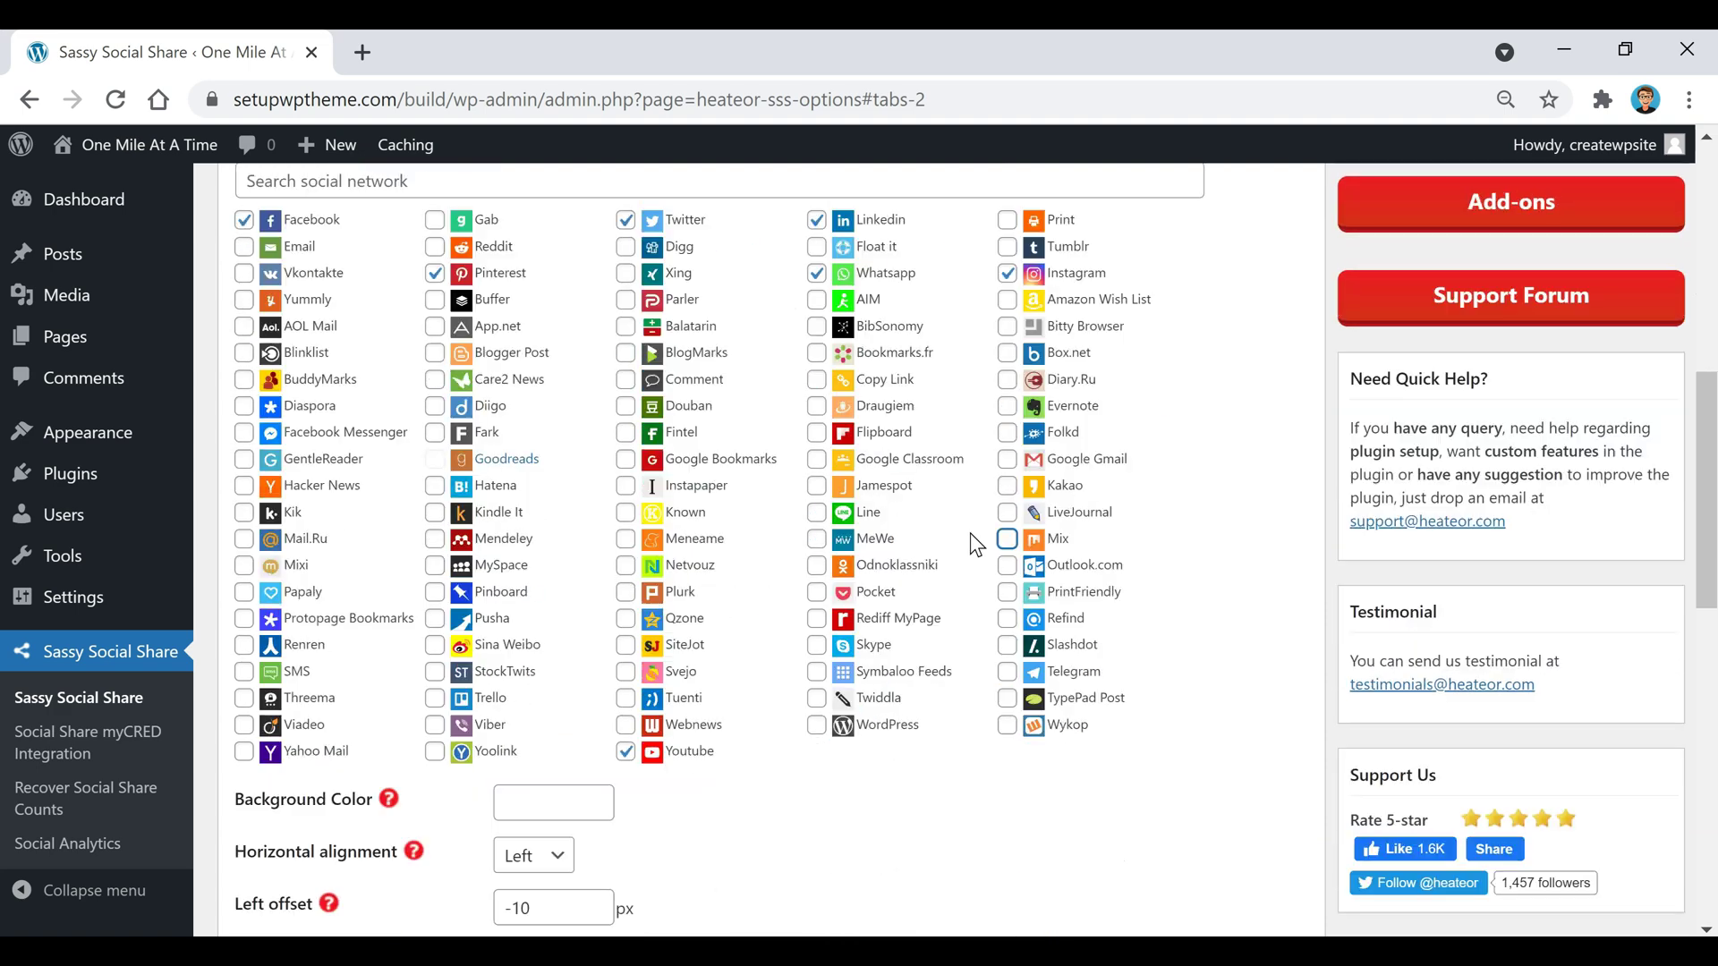
scroll(859, 542, down, 2)
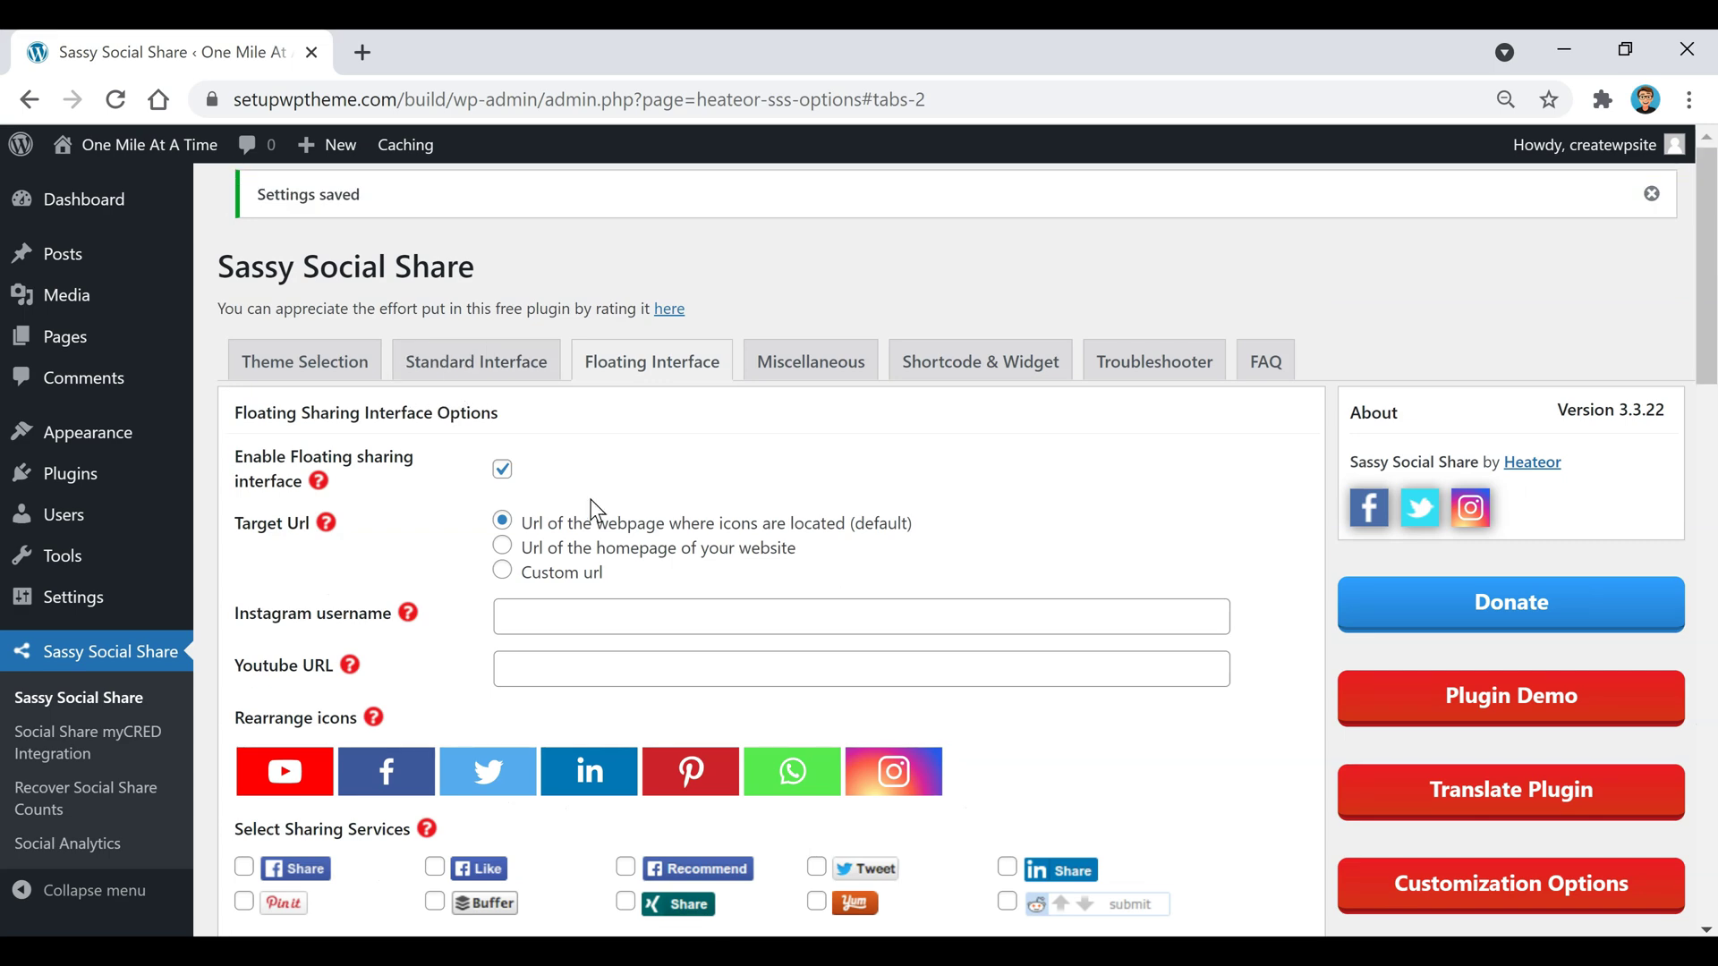
Read the help for the floating interface's background color option, leaving the color empty.
scroll(626, 550, down, 5)
scroll(626, 549, down, 10)
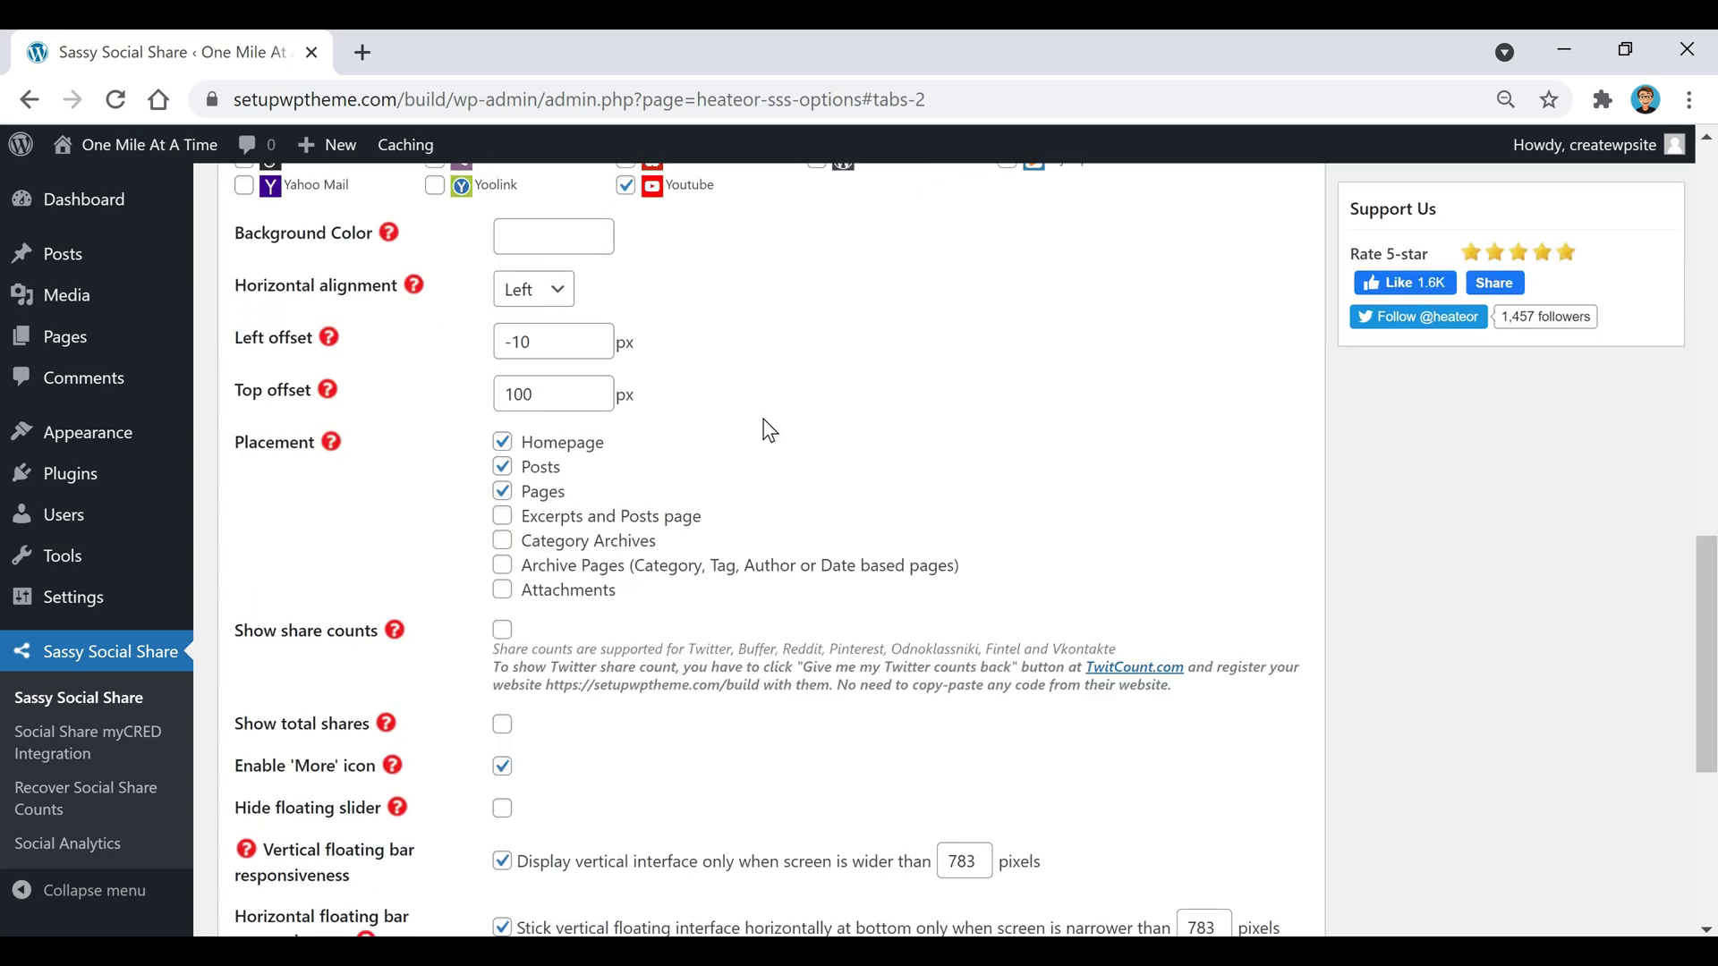
click(590, 232)
click(641, 290)
click(580, 237)
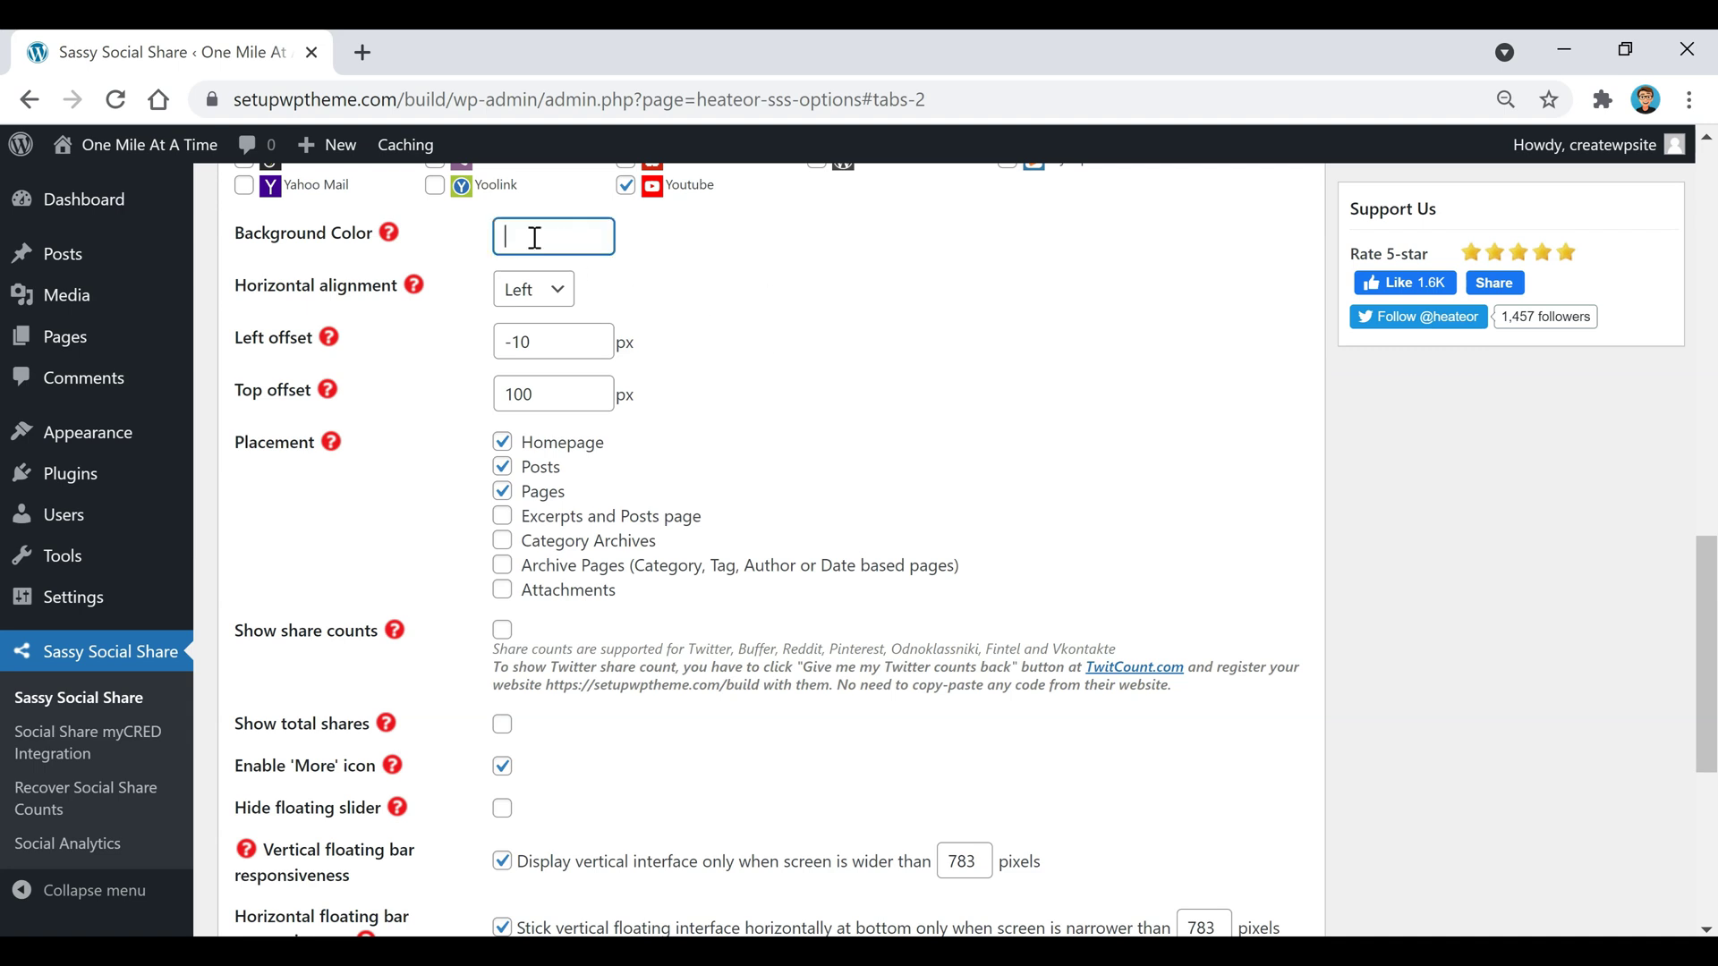
click(394, 244)
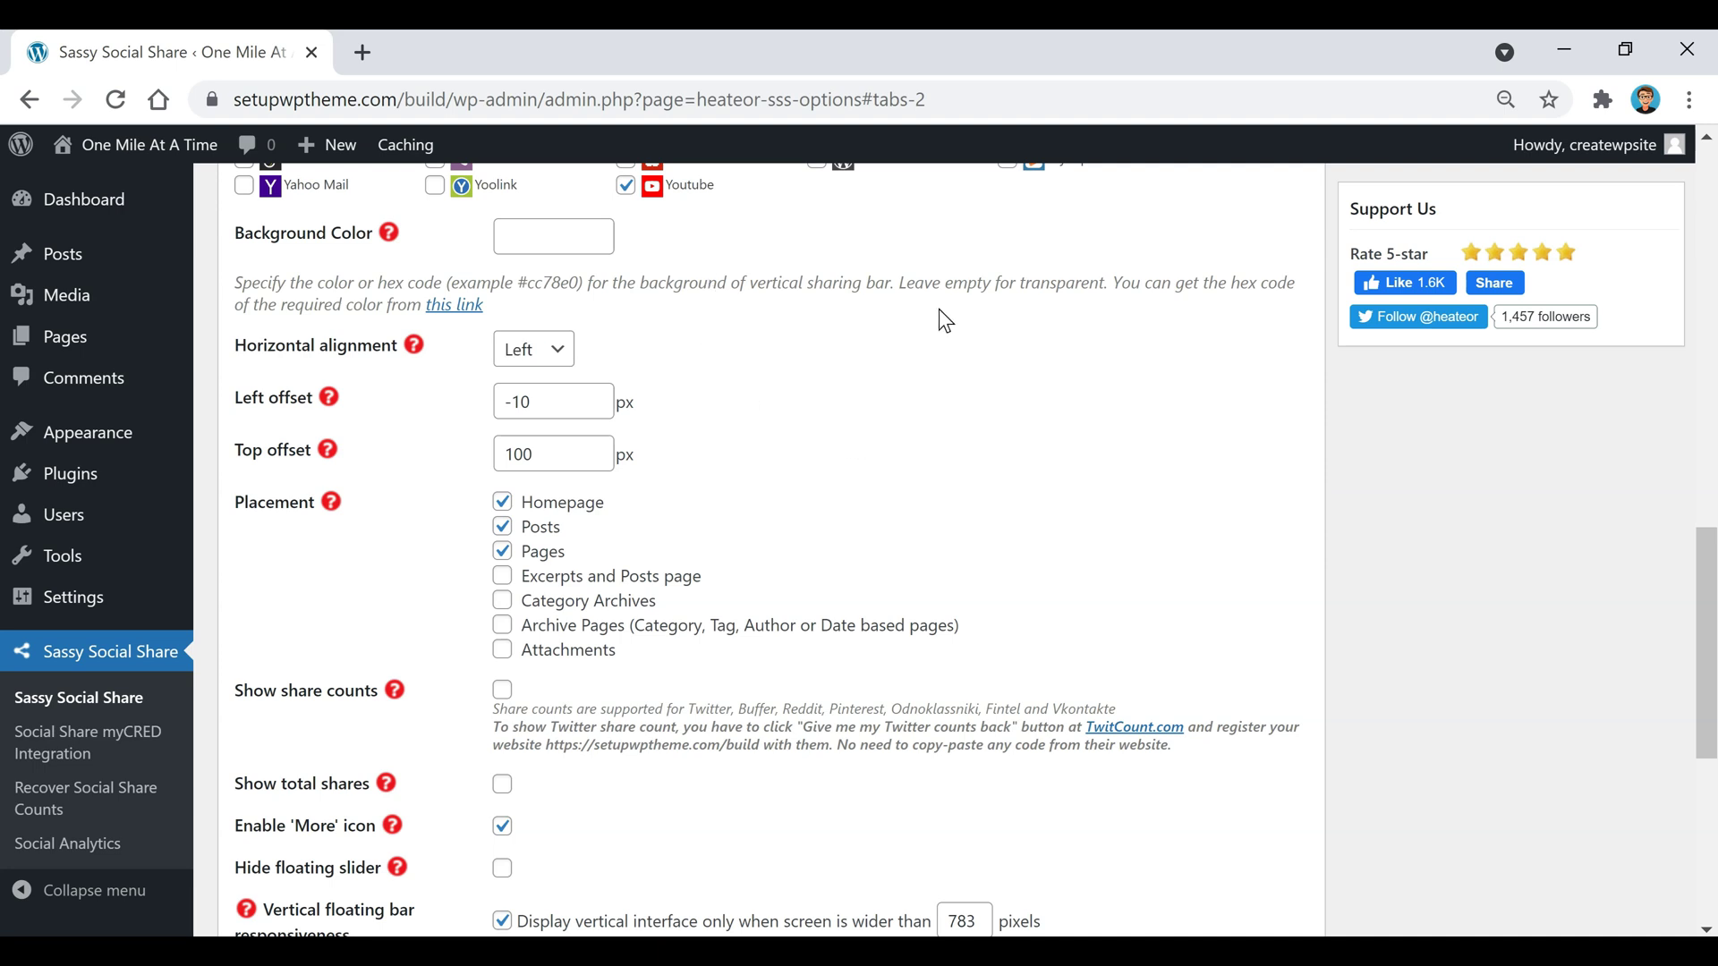
Check the floating interface's horizontal alignment choices, keeping Left, and switch the Posts placement off and back on.
scroll(910, 556, down, 2)
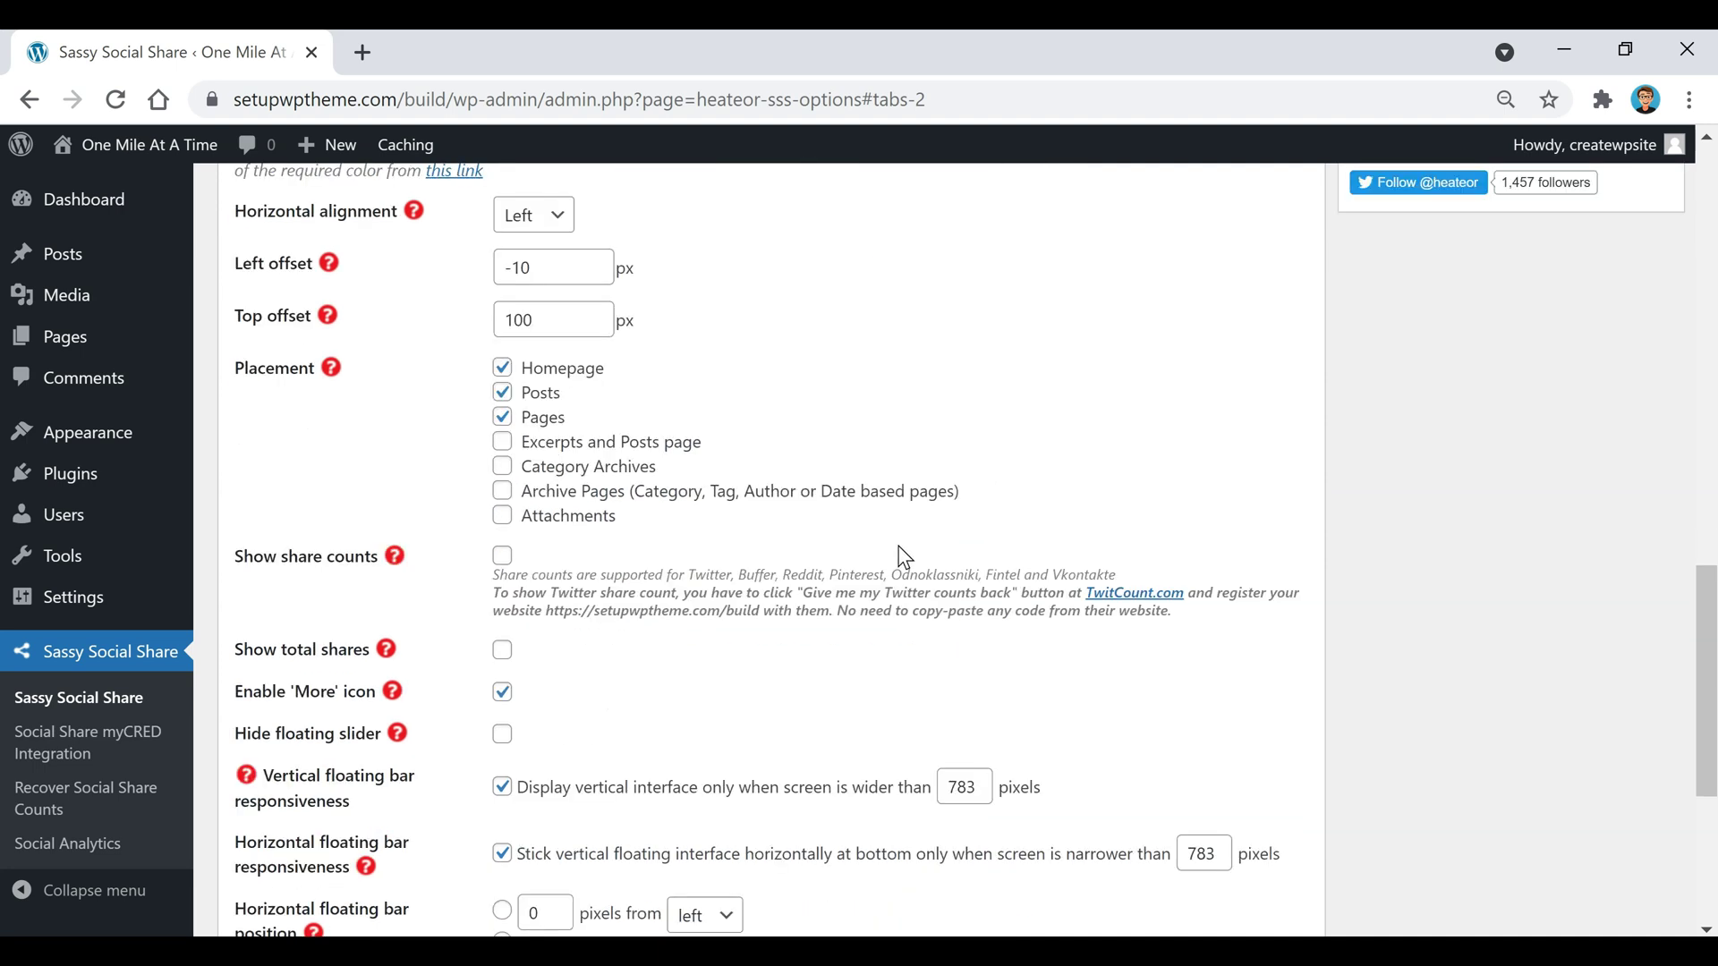
click(555, 225)
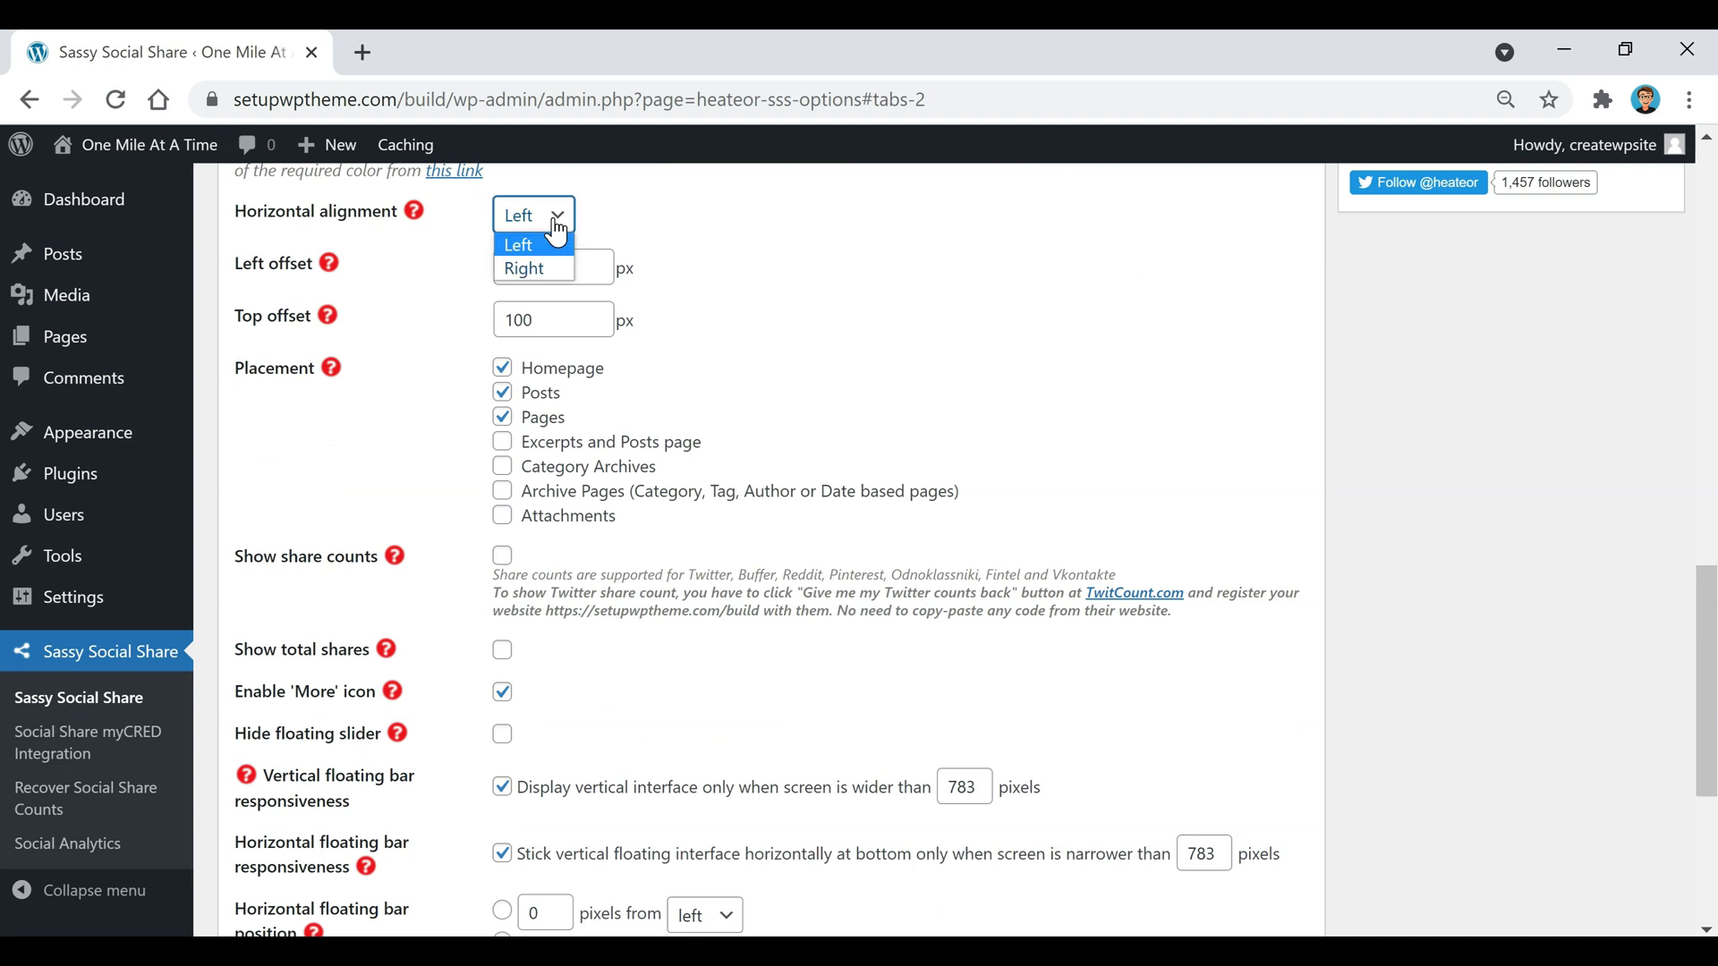
click(555, 244)
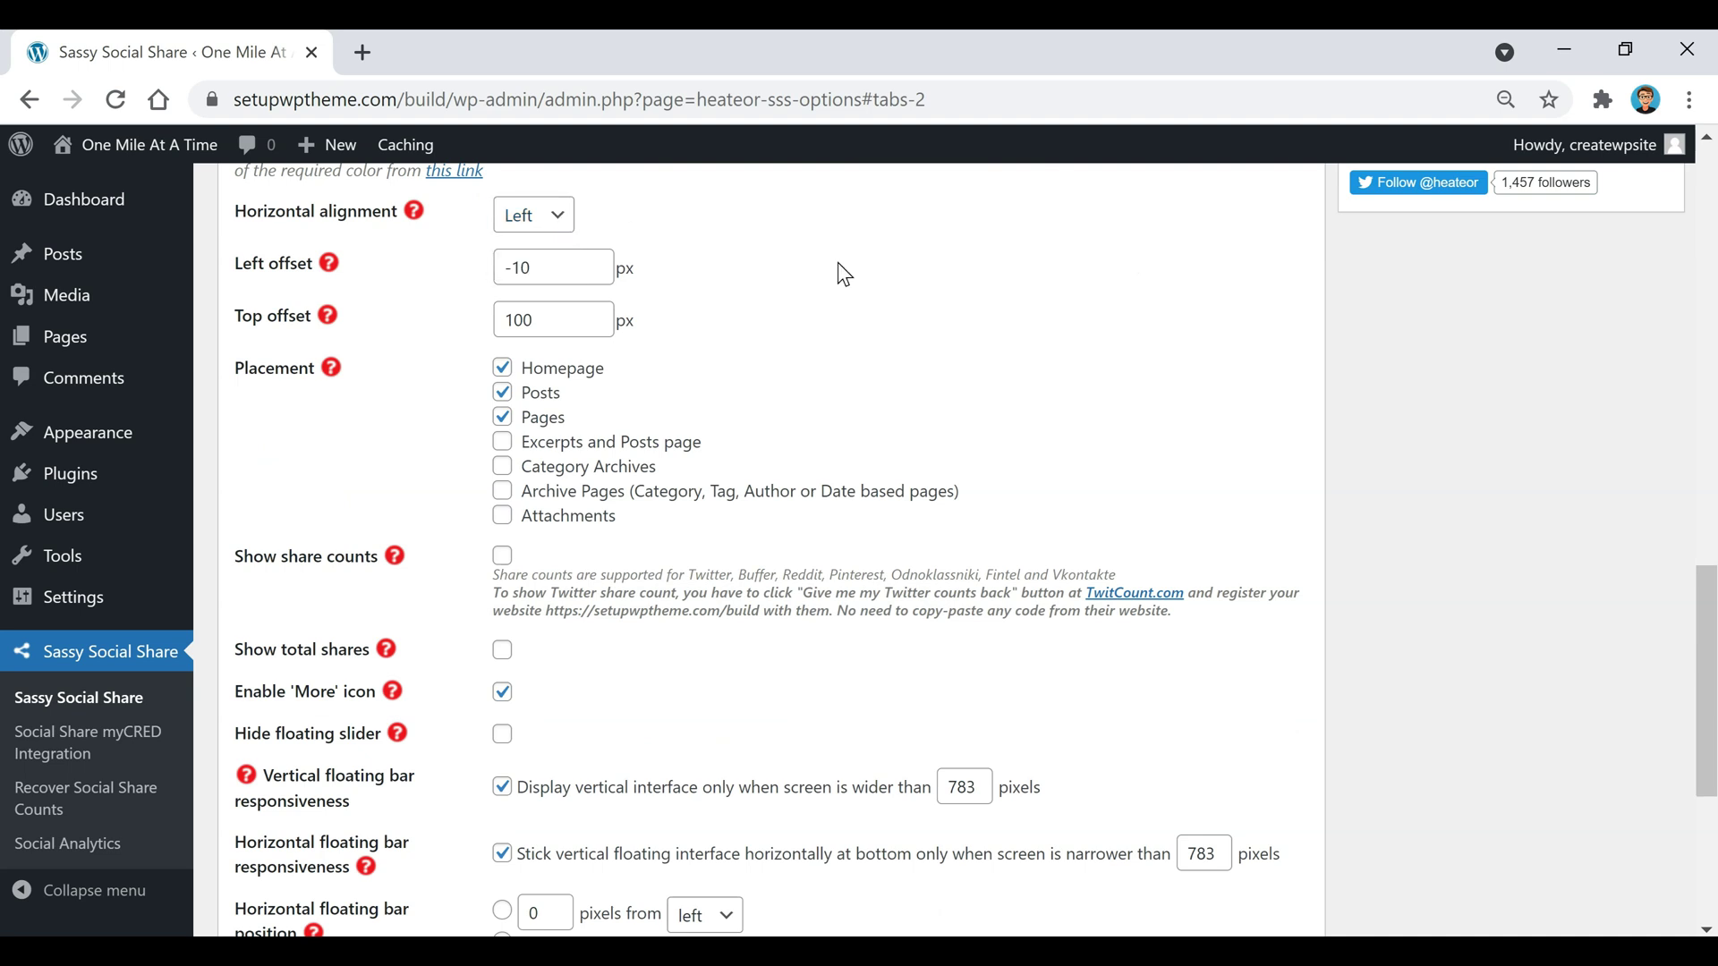
scroll(870, 322, down, 2)
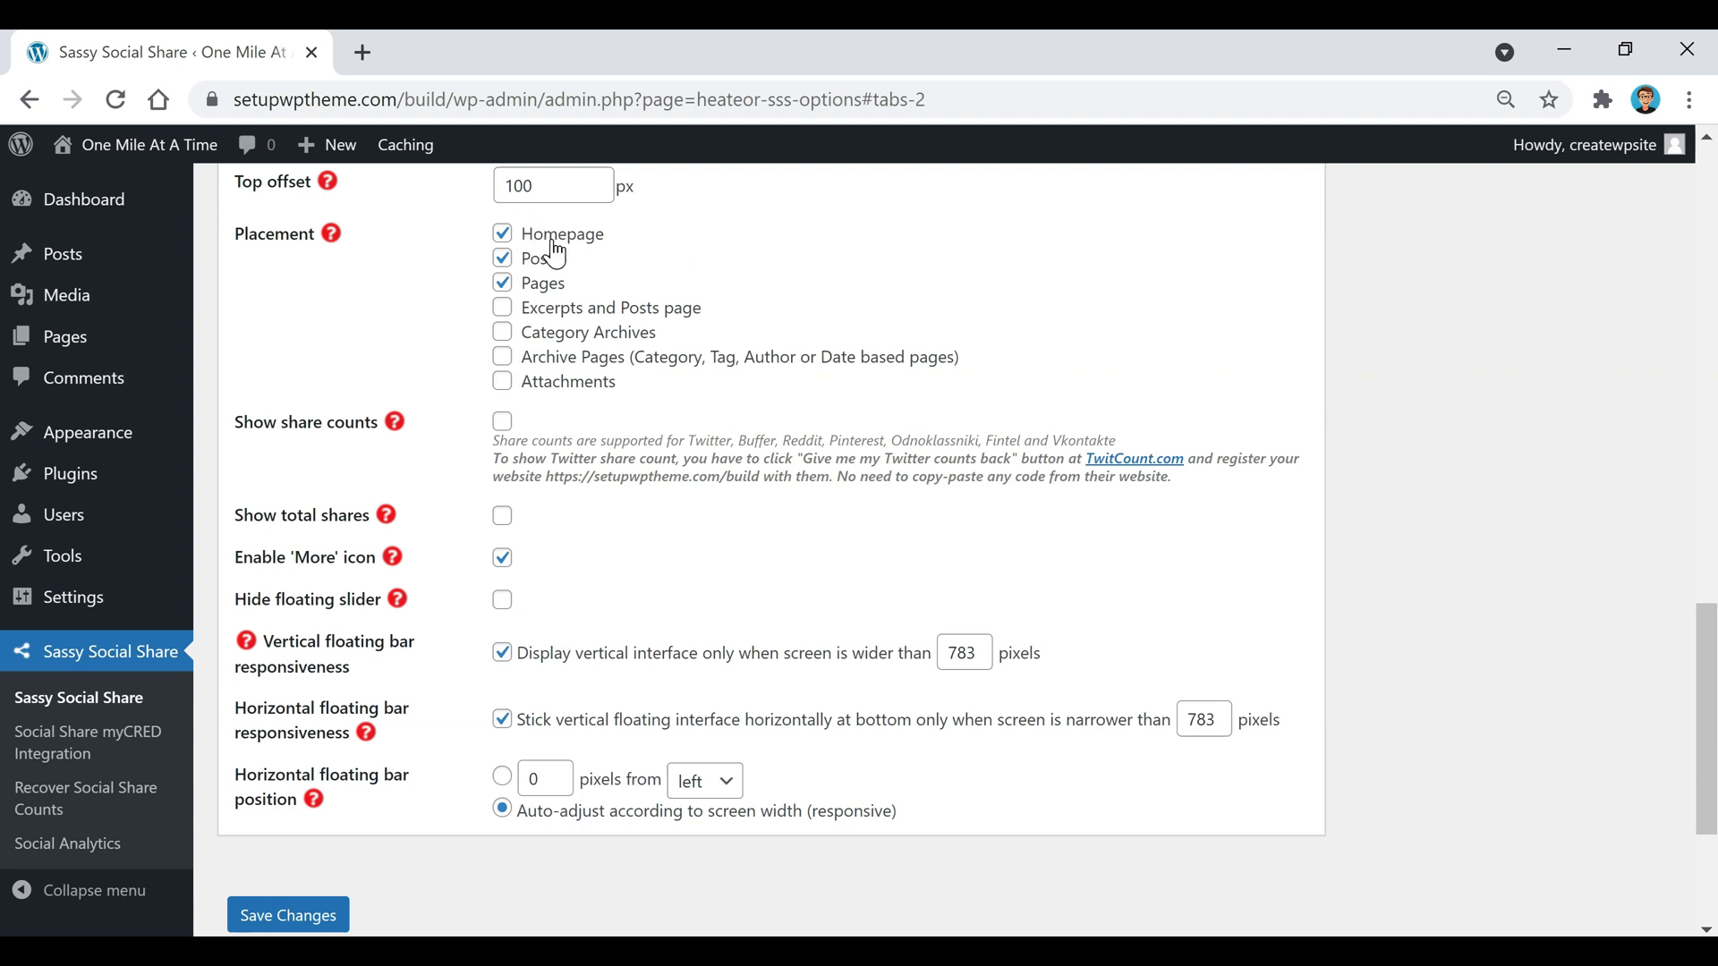
click(501, 256)
click(502, 257)
Read the help for Show total shares and save the floating interface settings.
click(391, 526)
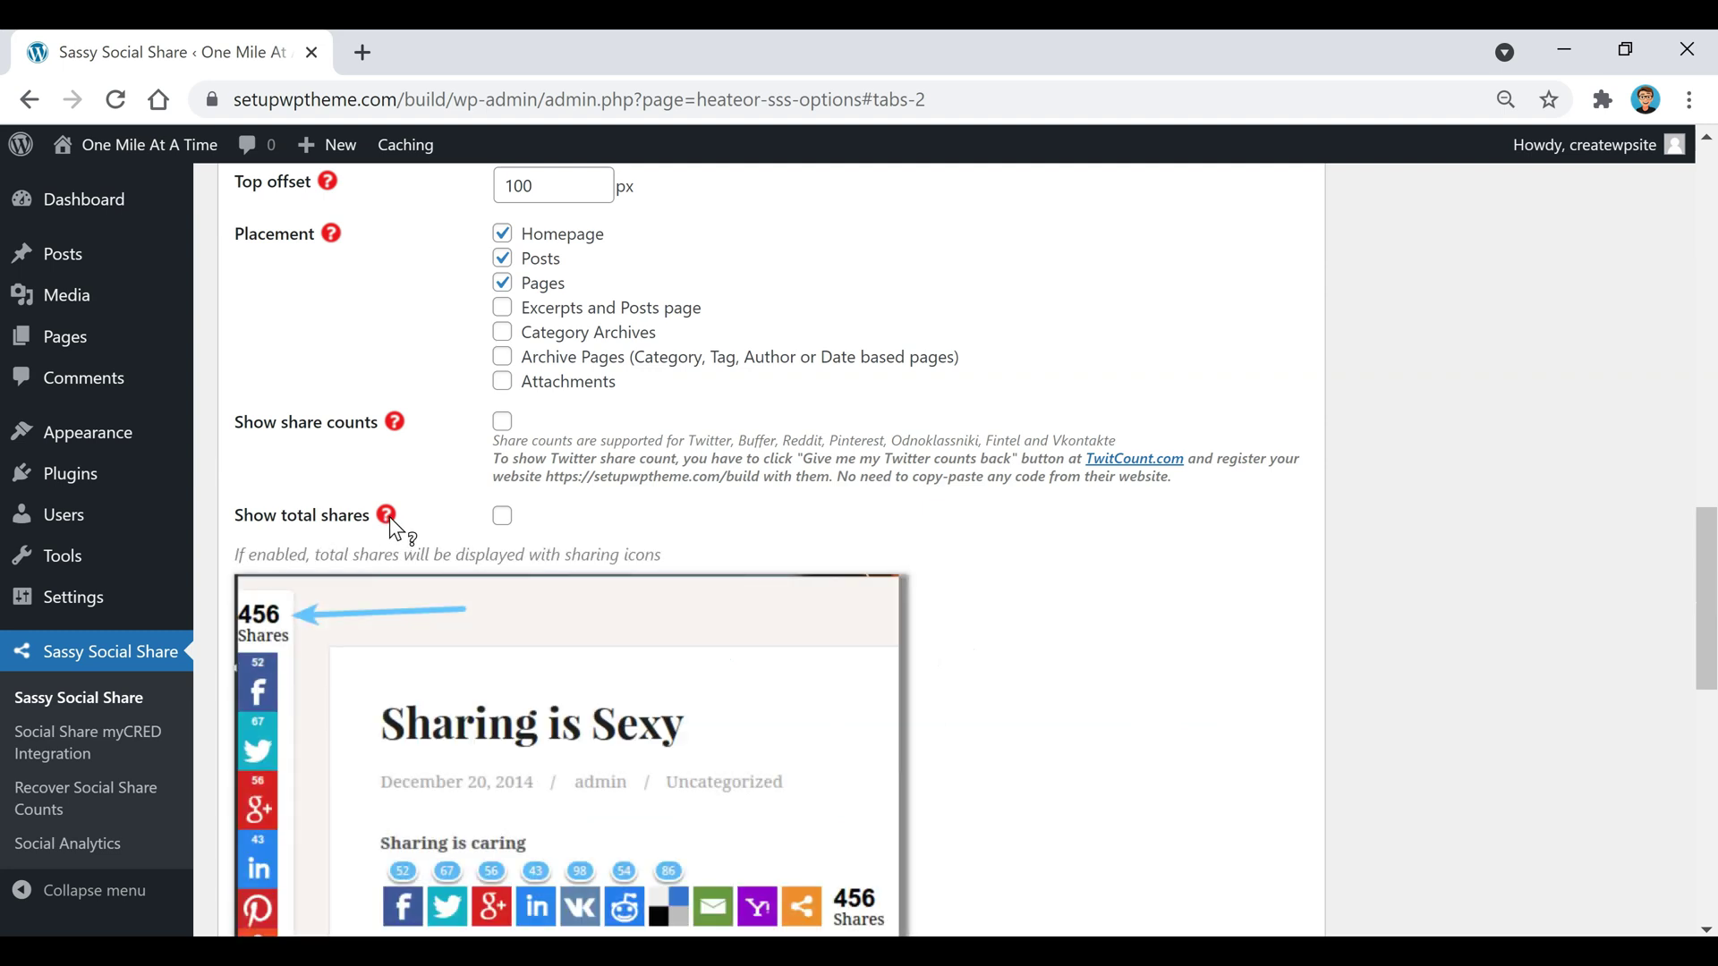
click(388, 521)
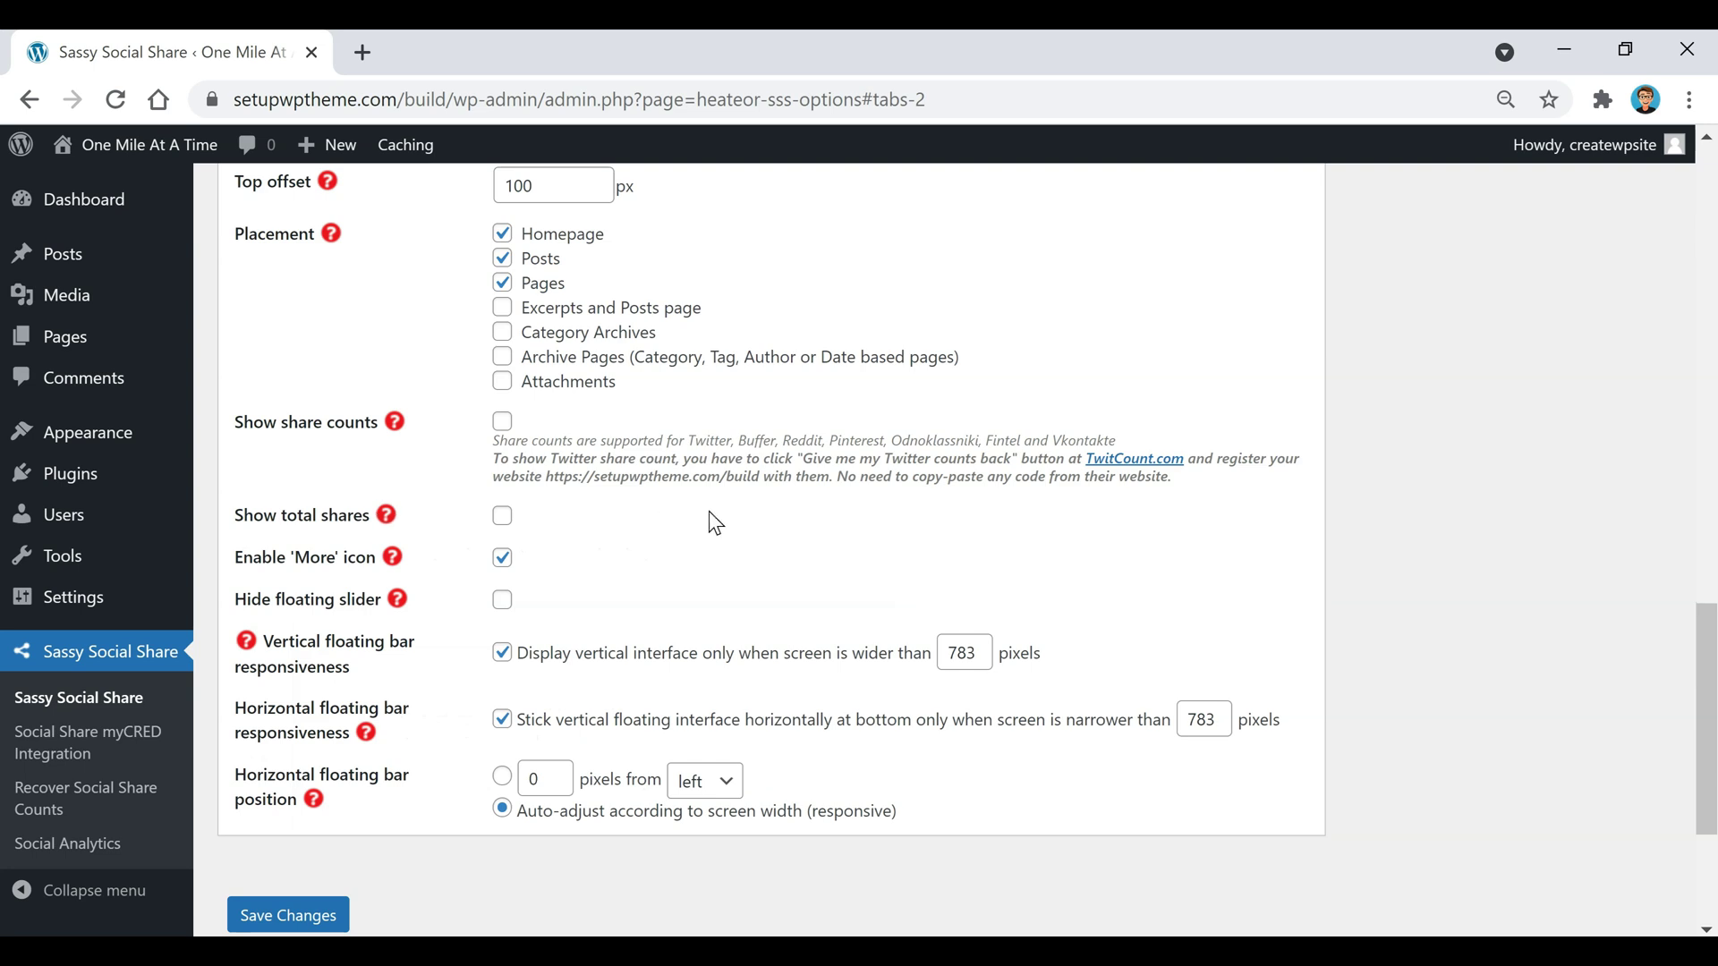
scroll(716, 522, down, 3)
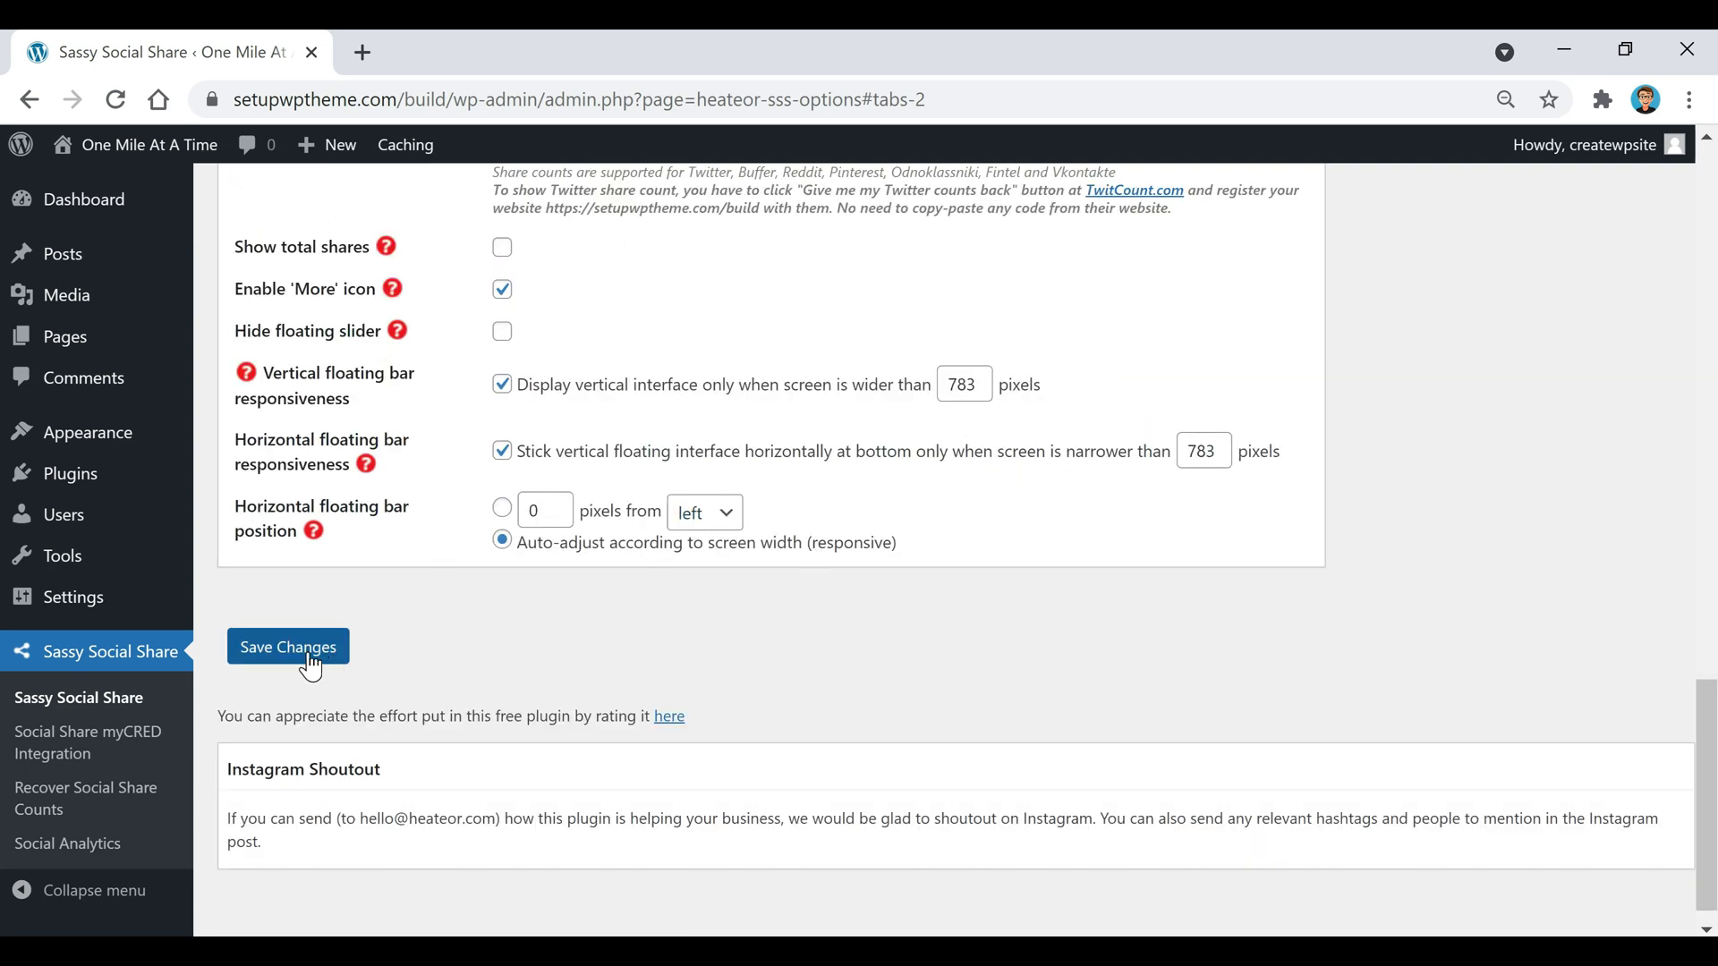
click(308, 661)
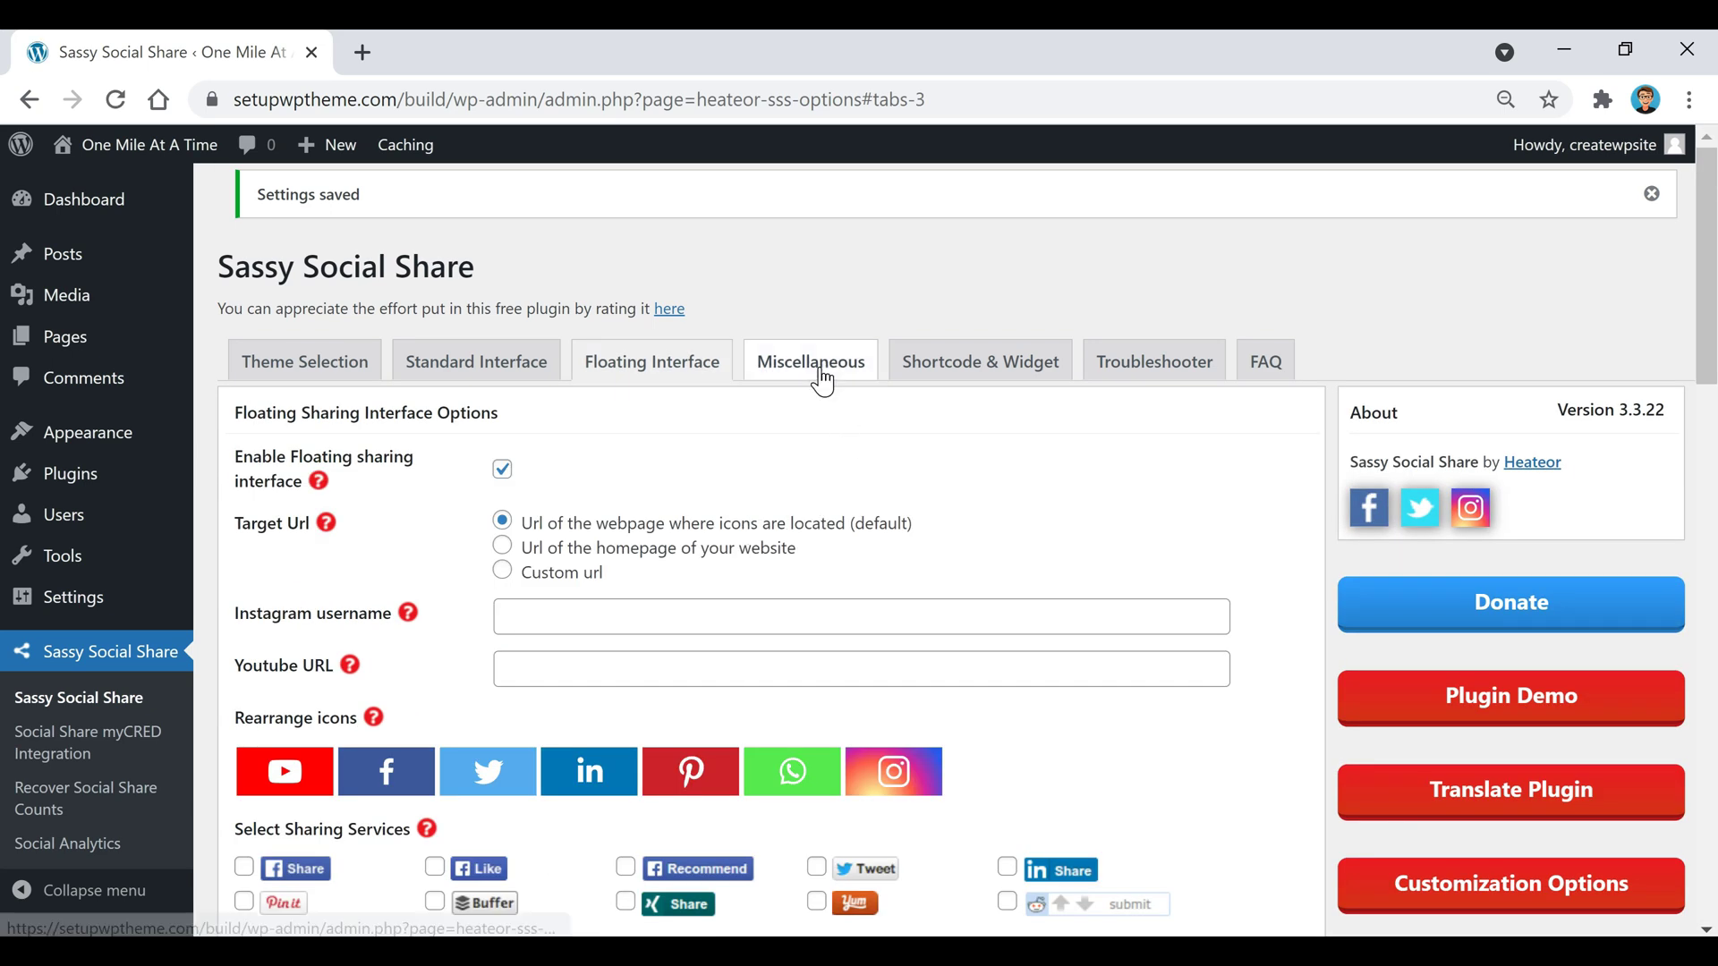
Look through the plugin's Miscellaneous and Shortcode & Widget settings.
click(823, 382)
click(1027, 388)
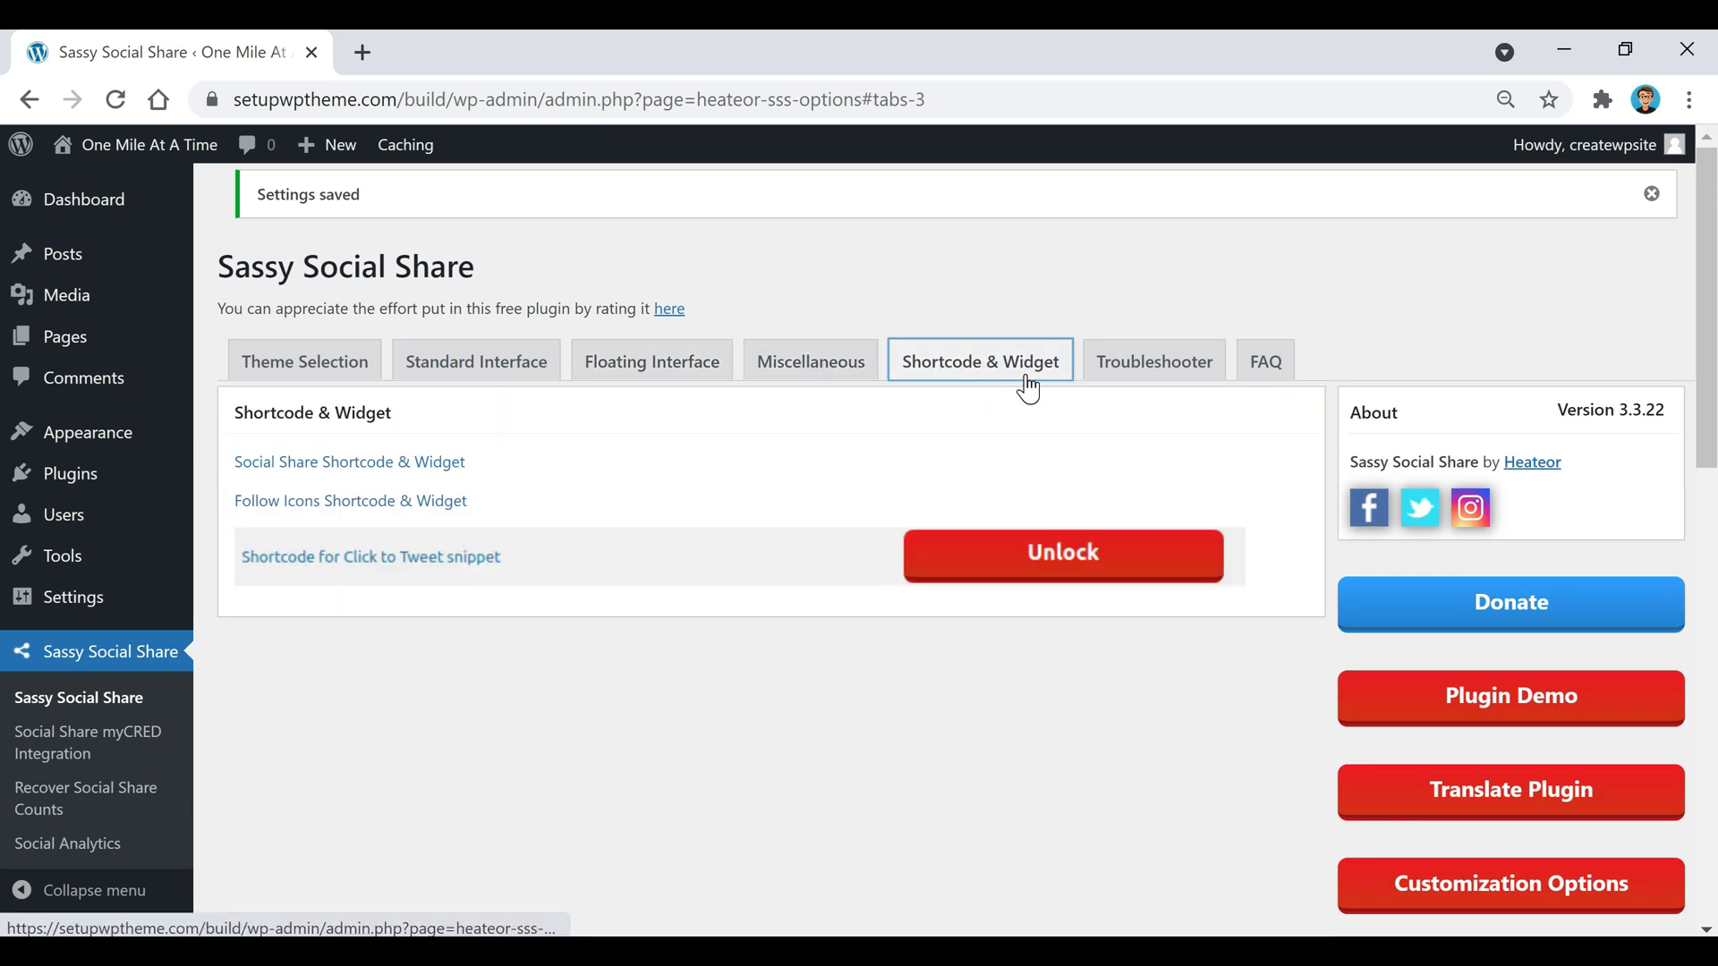
click(848, 371)
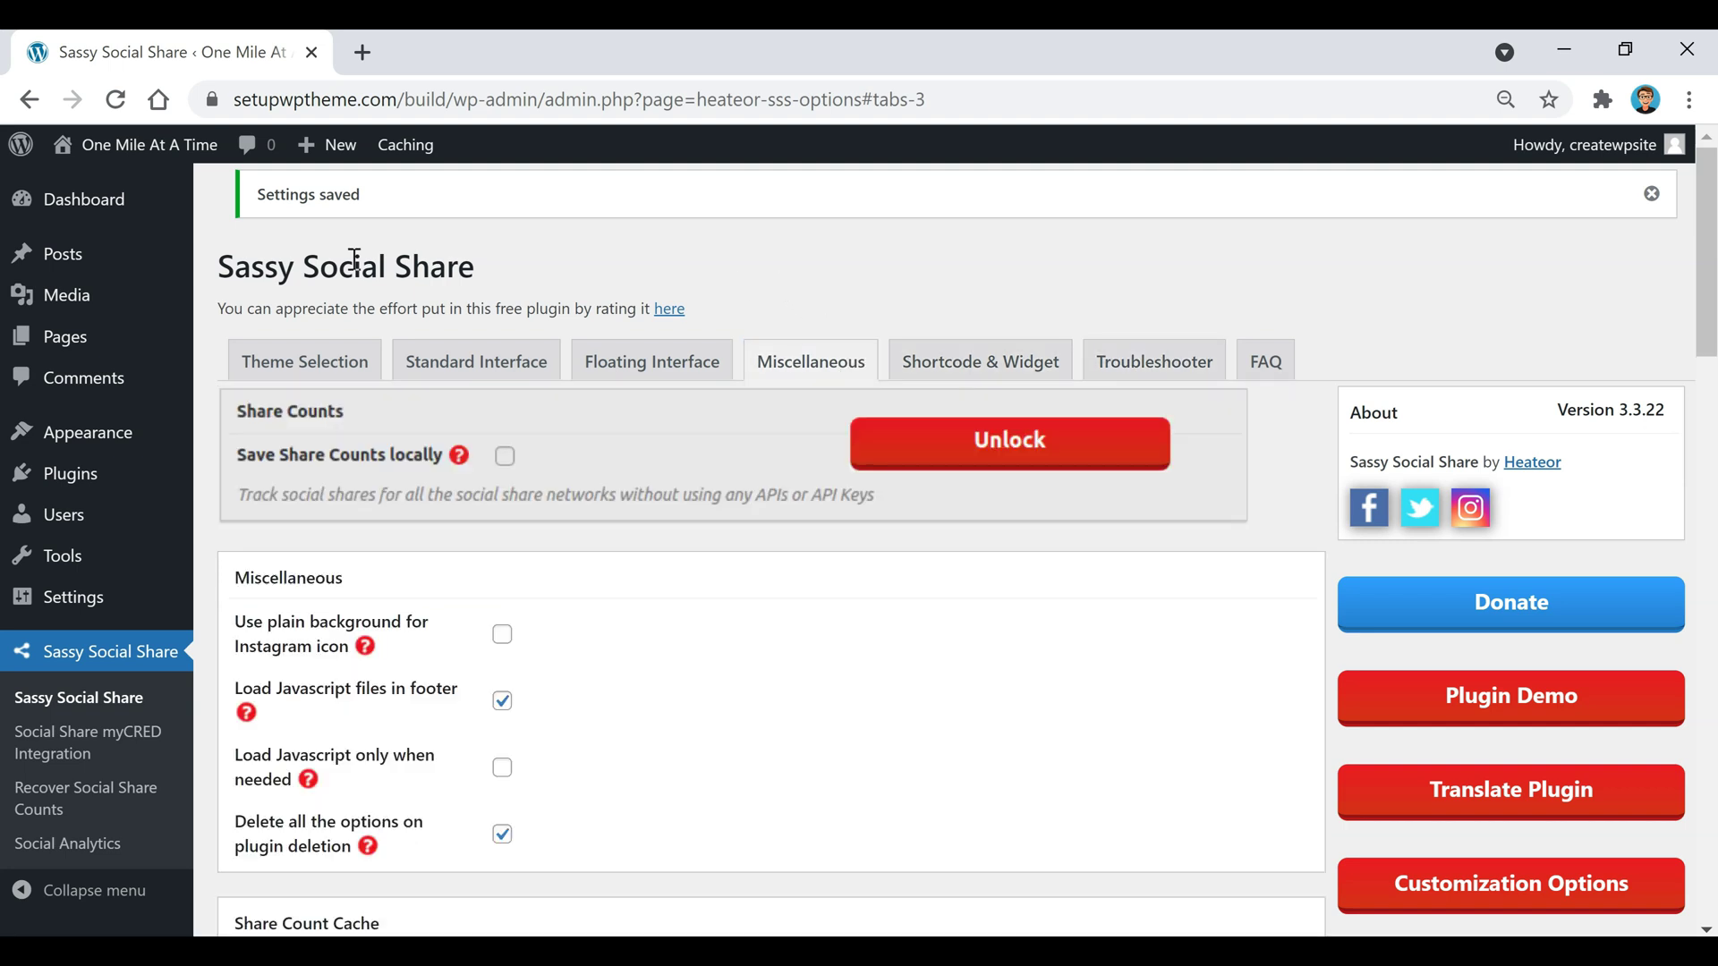
Open the One Mile At A Time site in a new tab to view the floating share icons.
right_click(114, 143)
click(183, 159)
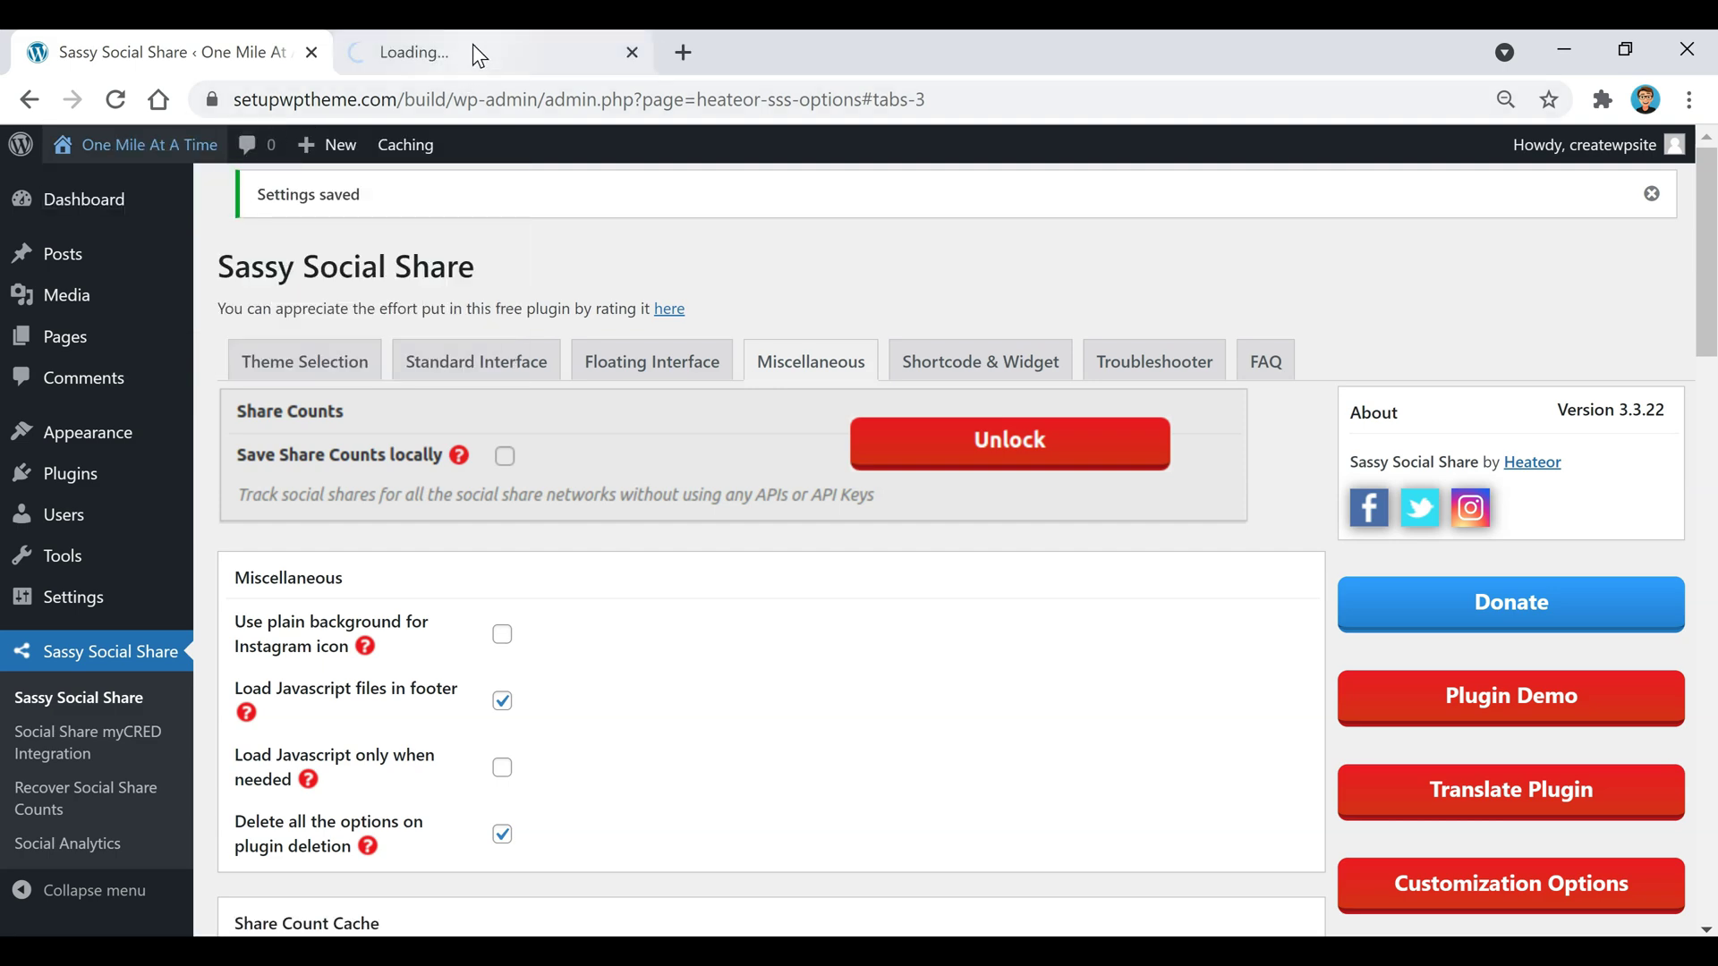
click(479, 54)
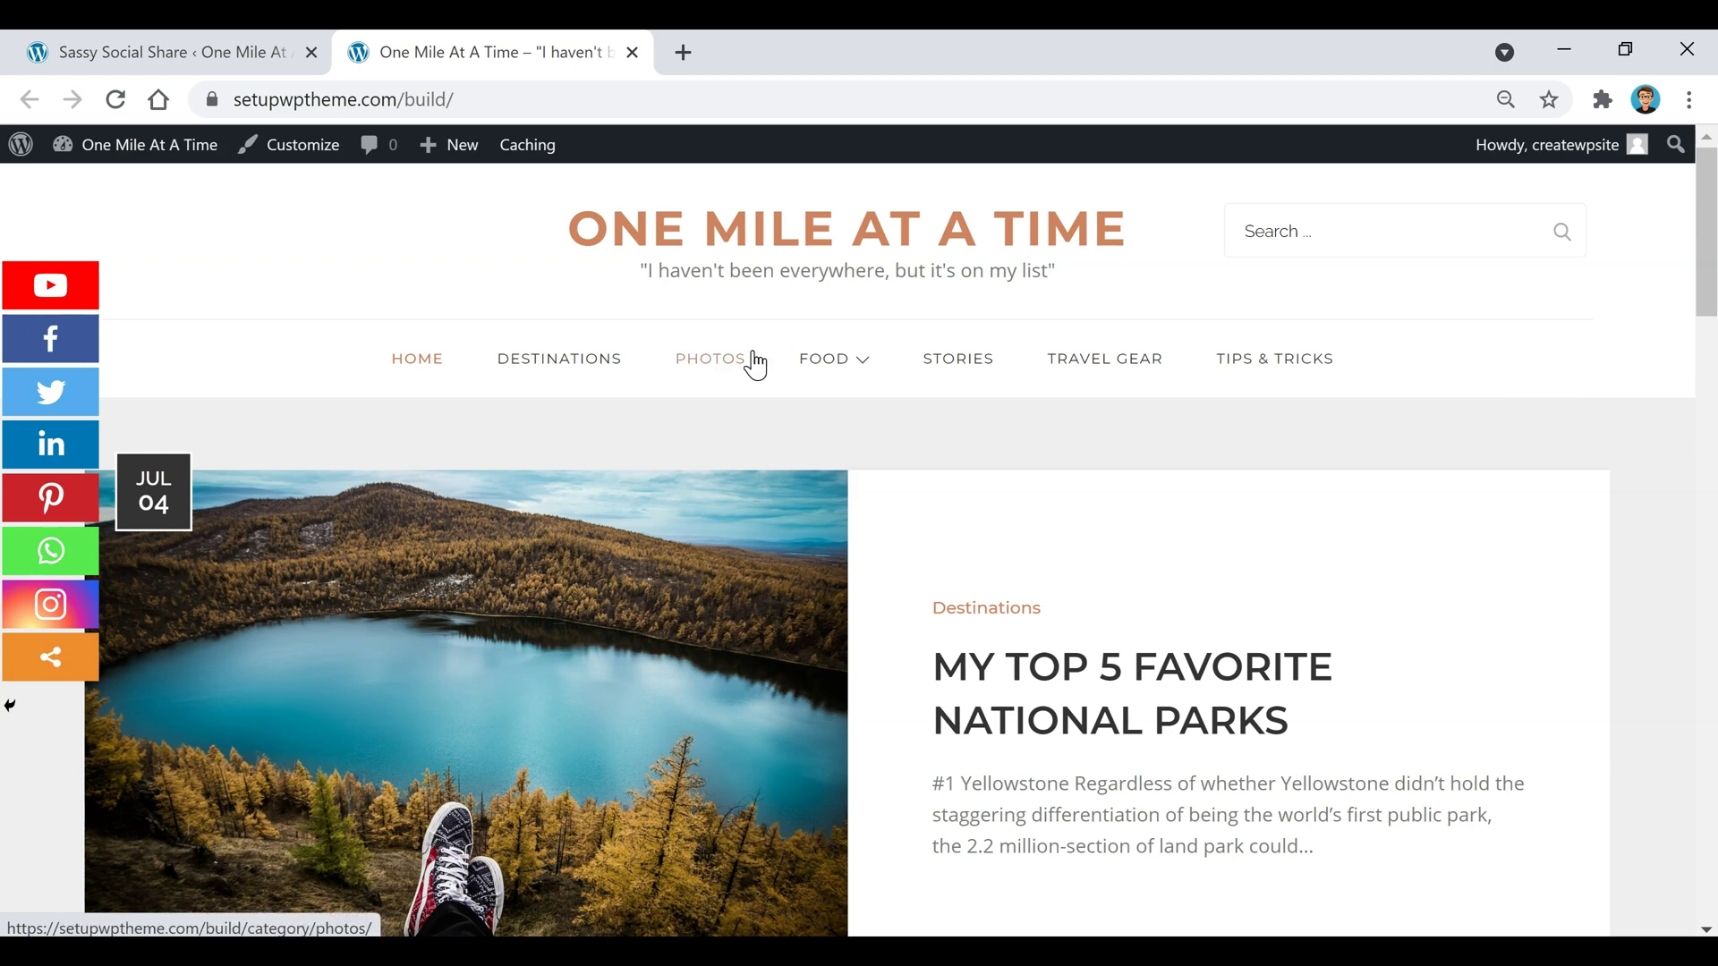
Open the My Top 5 Favorite National Parks post and view its floating and in-content share icons.
scroll(971, 403, down, 2)
click(1156, 583)
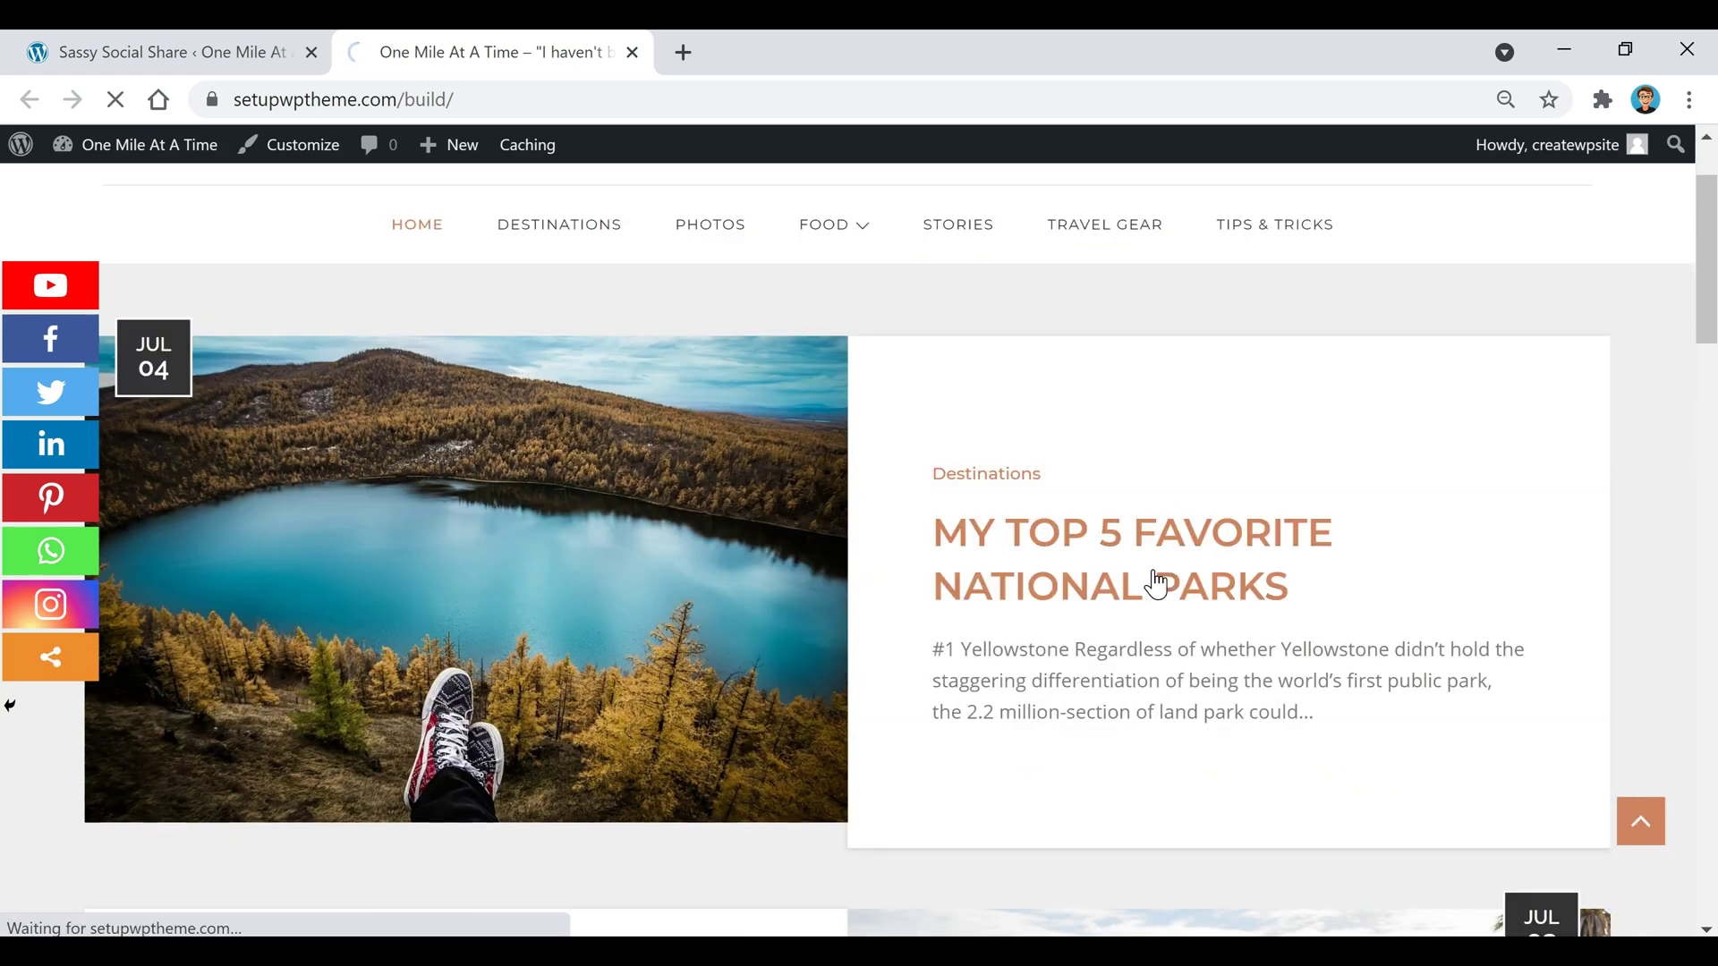
scroll(1134, 375, down, 4)
scroll(1135, 376, down, 10)
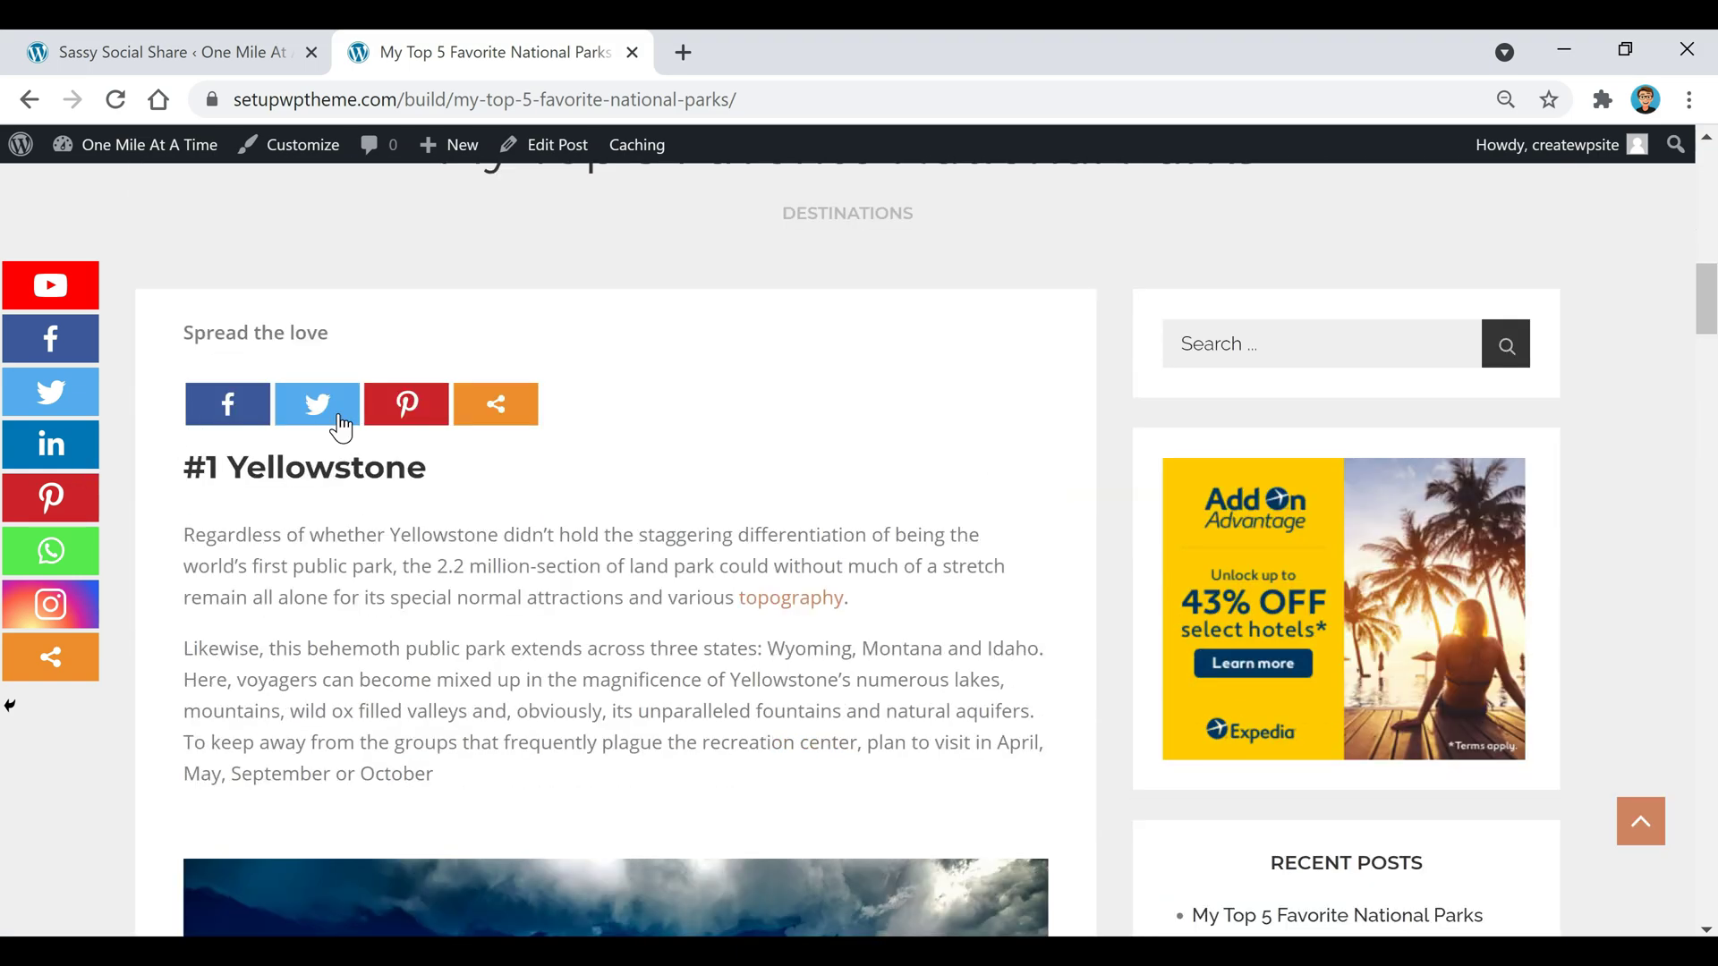
scroll(799, 413, up, 2)
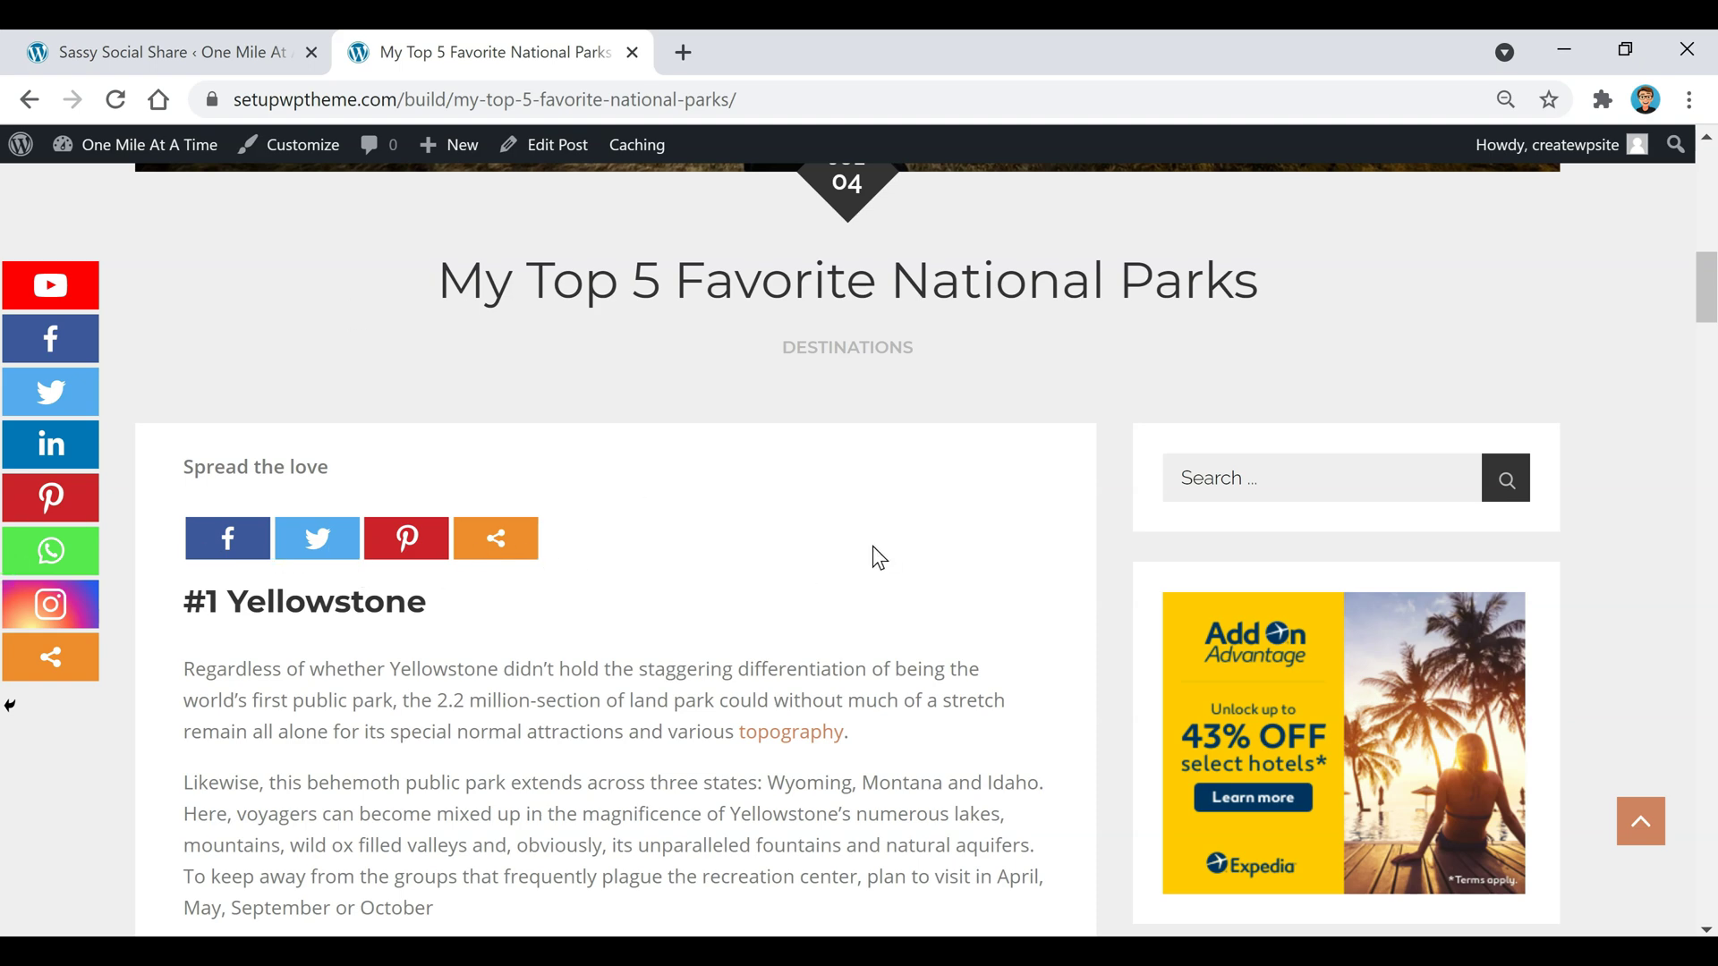
In the Sassy Social Share theme settings, set the icon shape to Square for both the standard and floating interfaces.
click(211, 60)
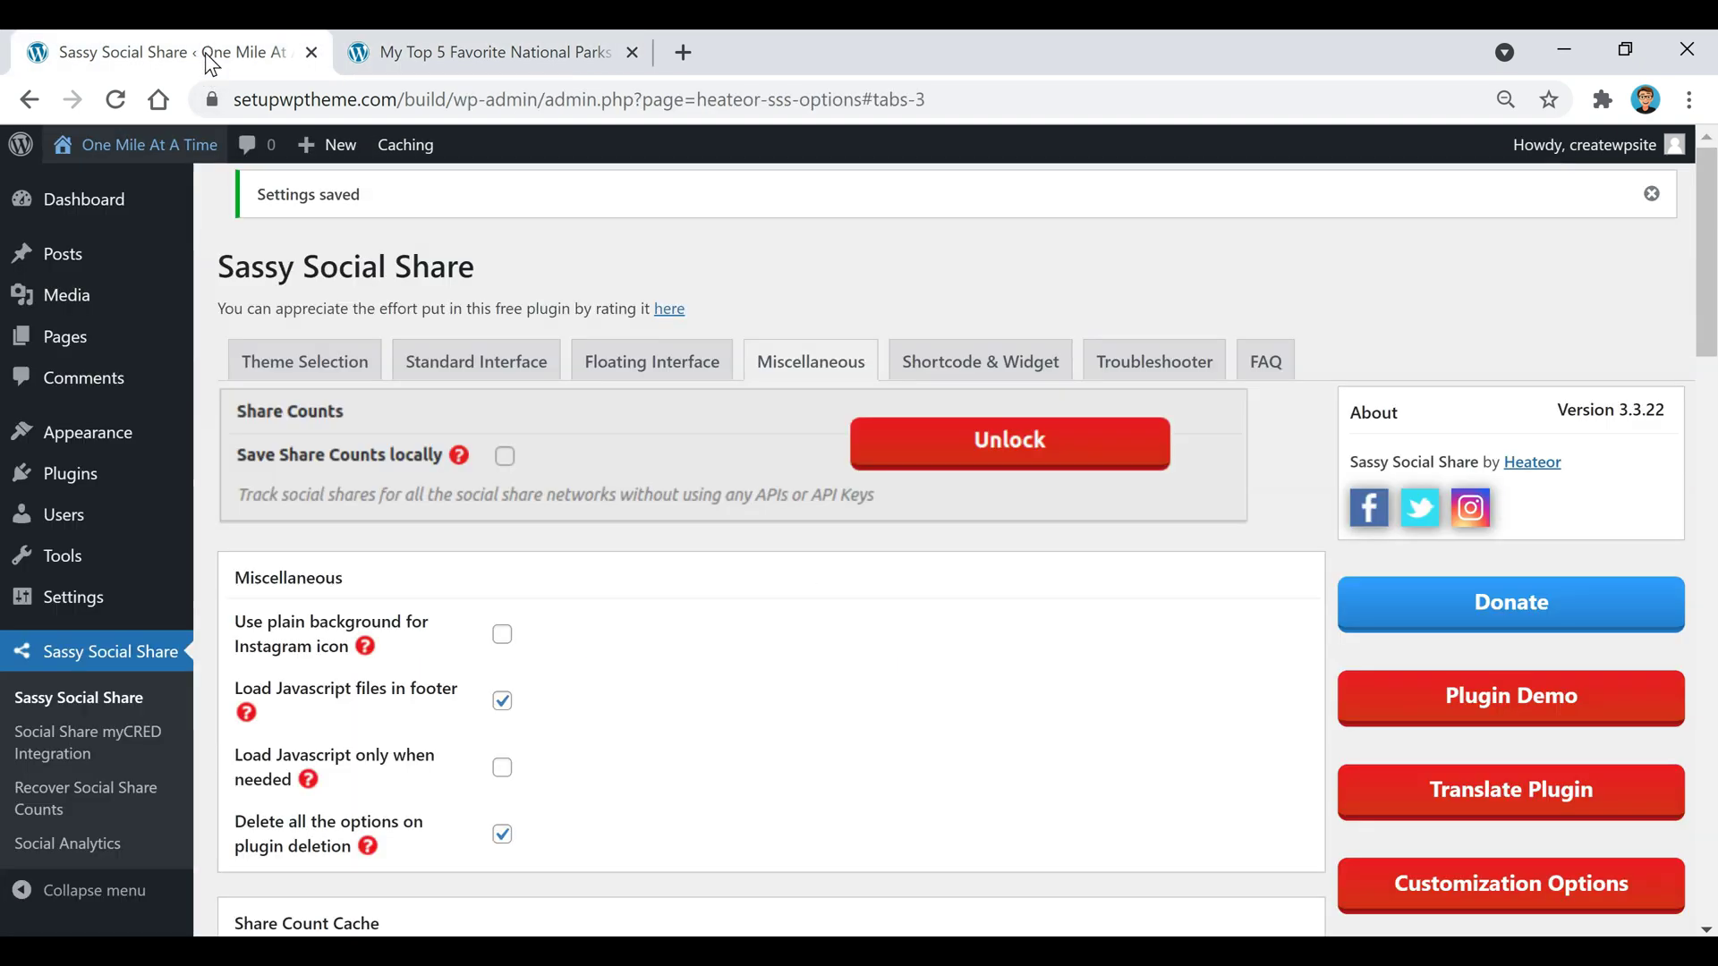
click(331, 365)
scroll(501, 438, down, 2)
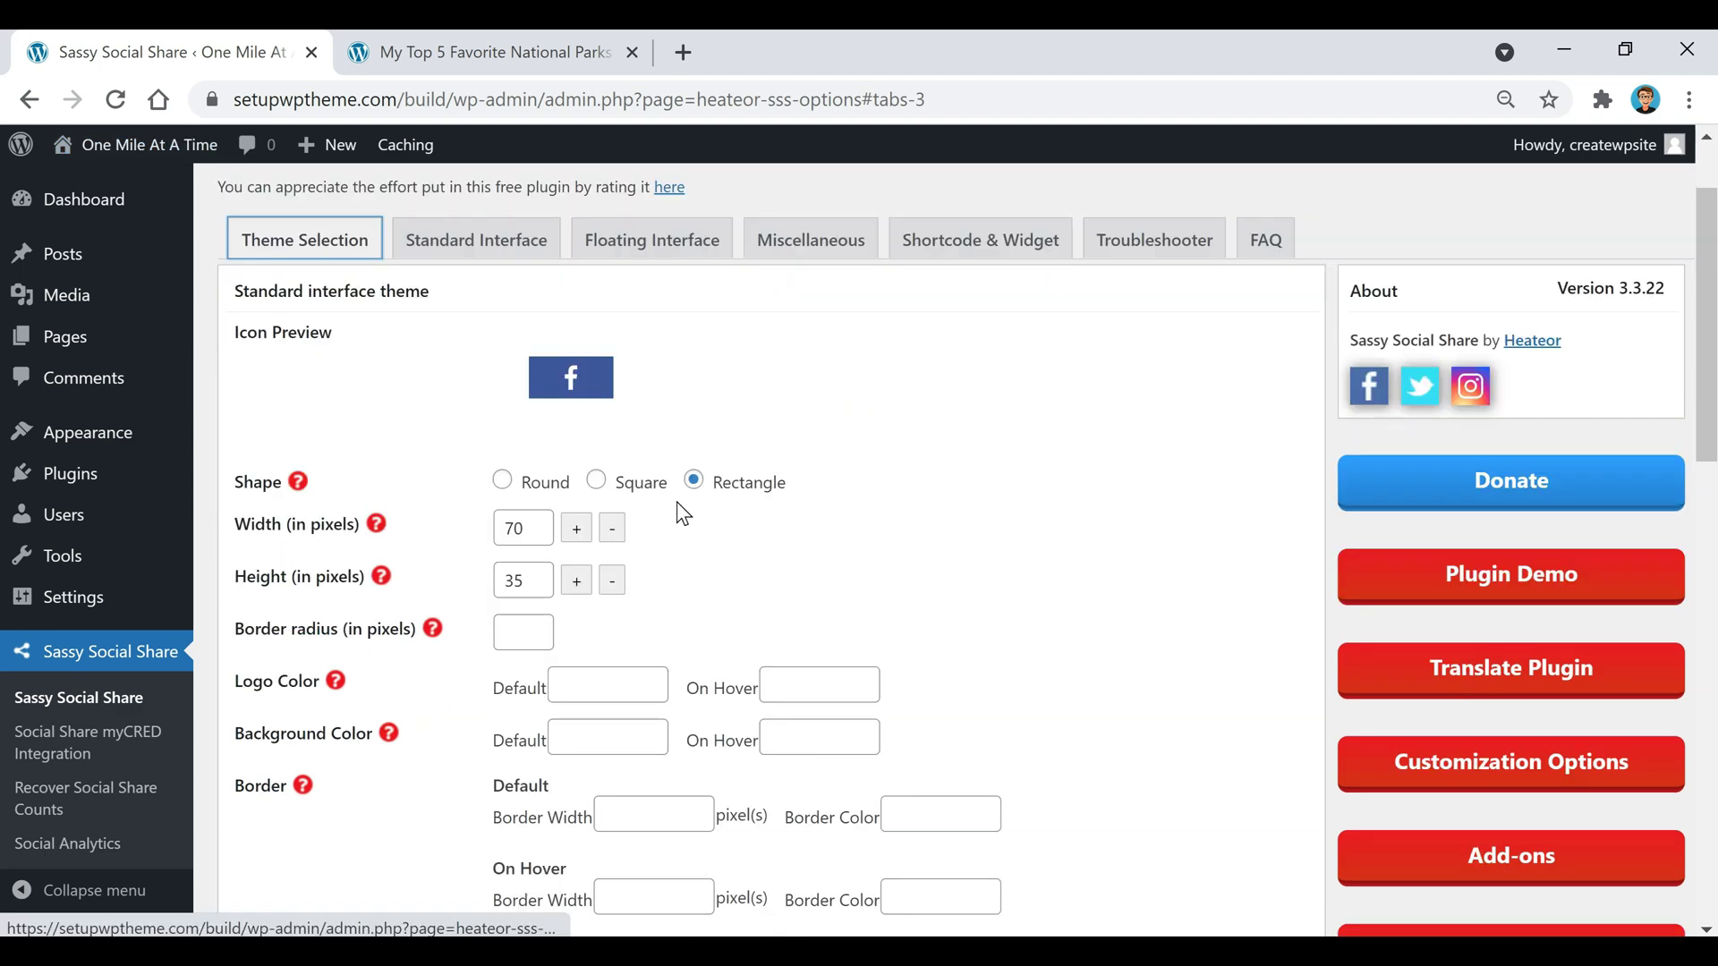
click(596, 468)
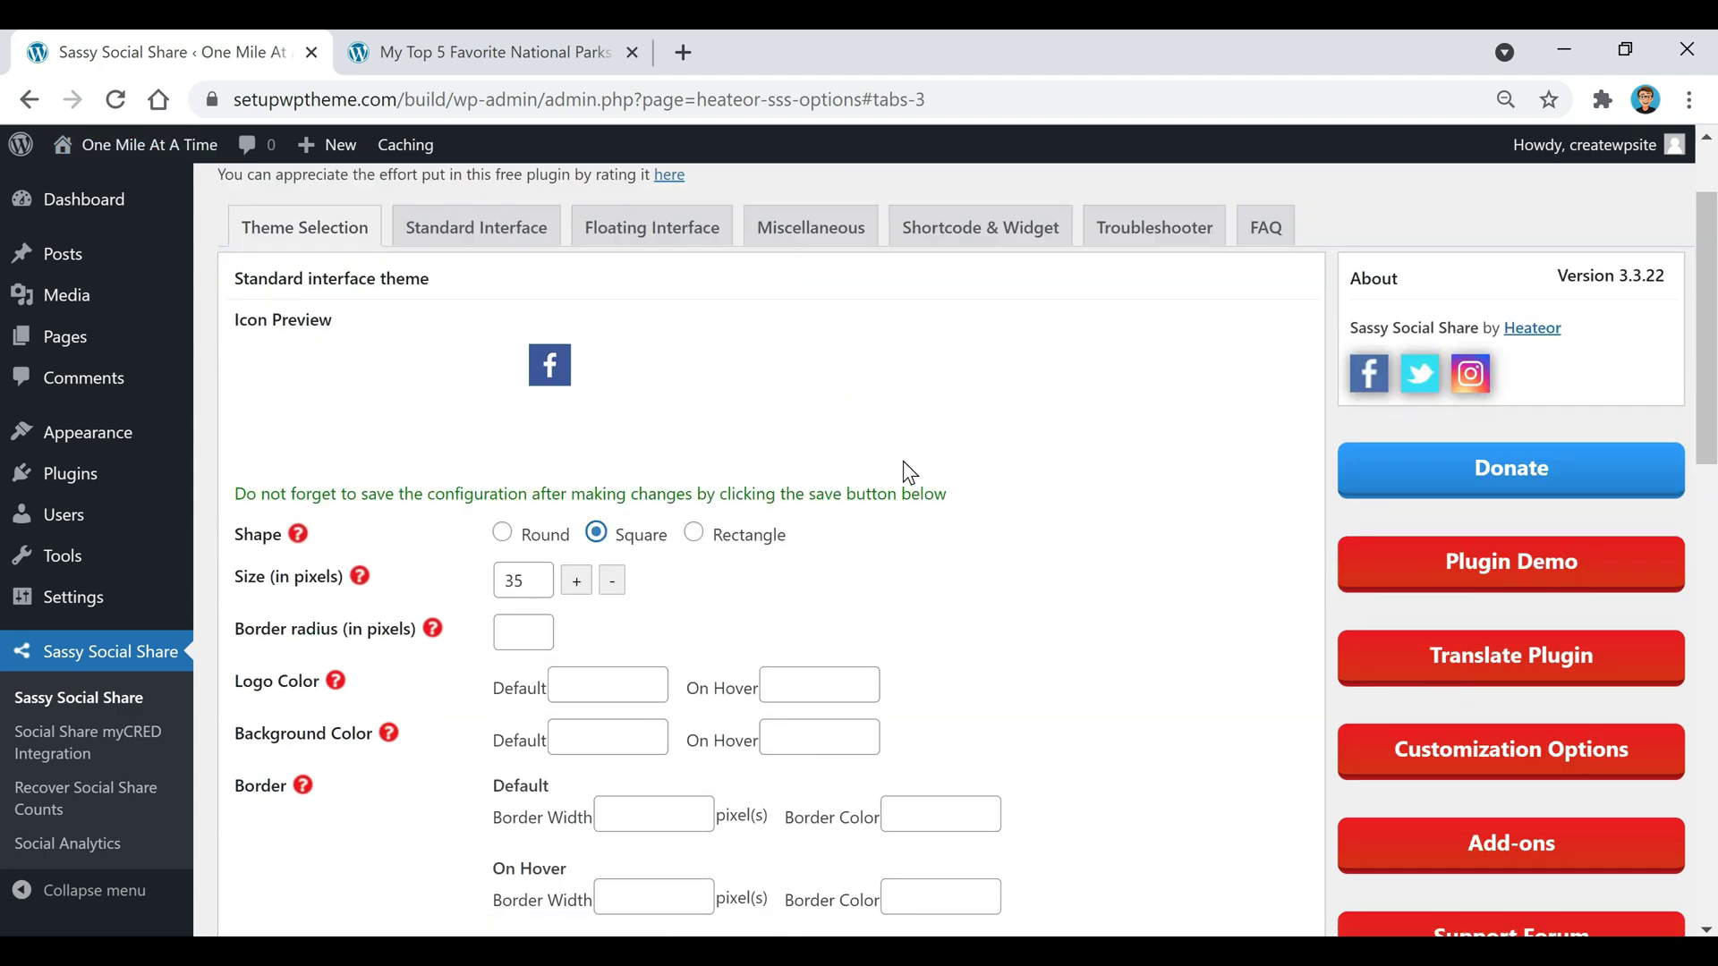
scroll(904, 473, down, 9)
click(594, 577)
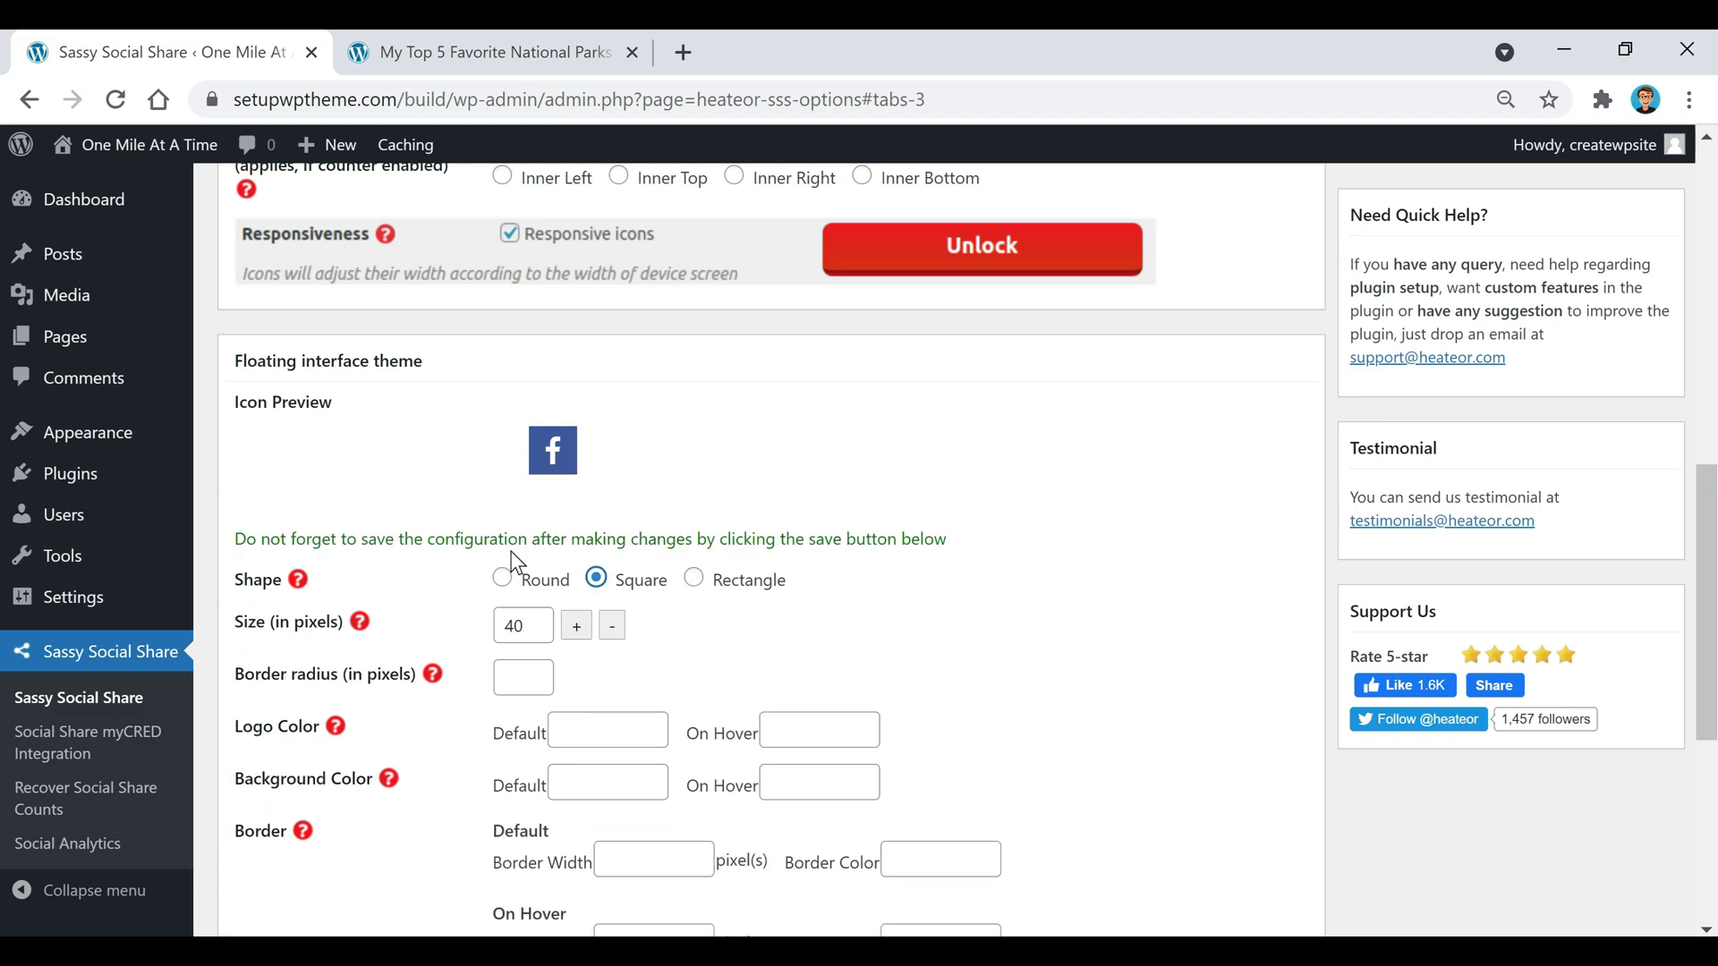
Save the icon theme settings and reload the My Top 5 Favorite National Parks post to check the share icons.
scroll(465, 572, down, 6)
click(306, 614)
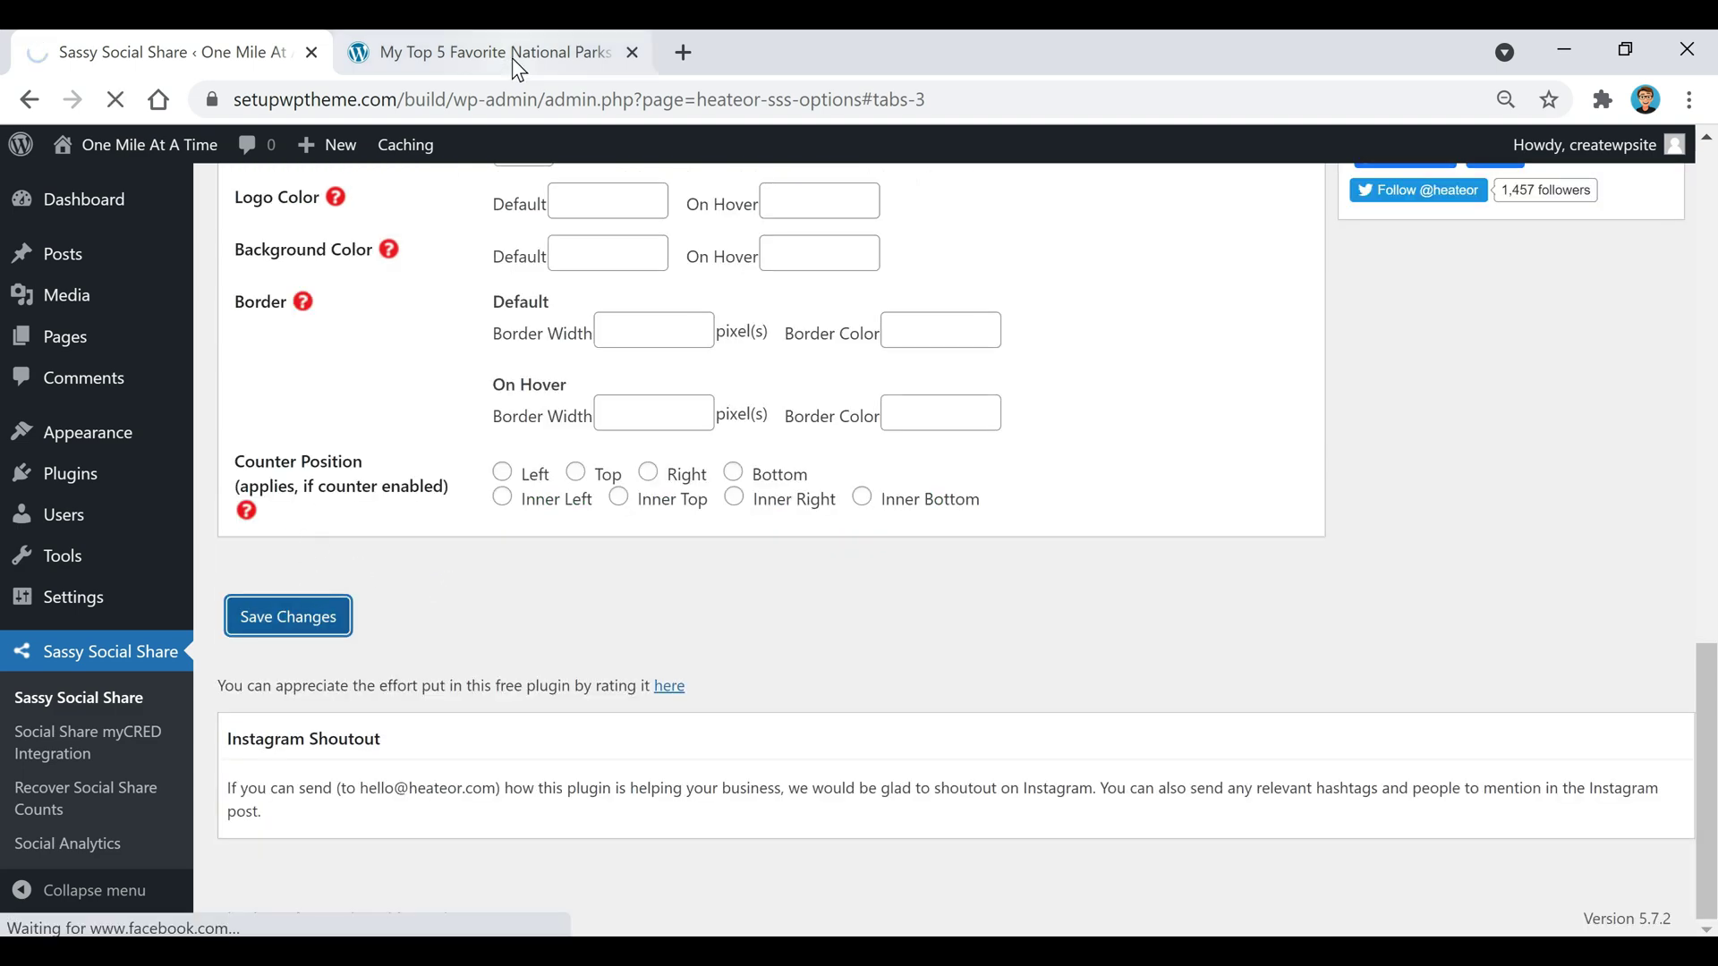
click(517, 54)
click(115, 100)
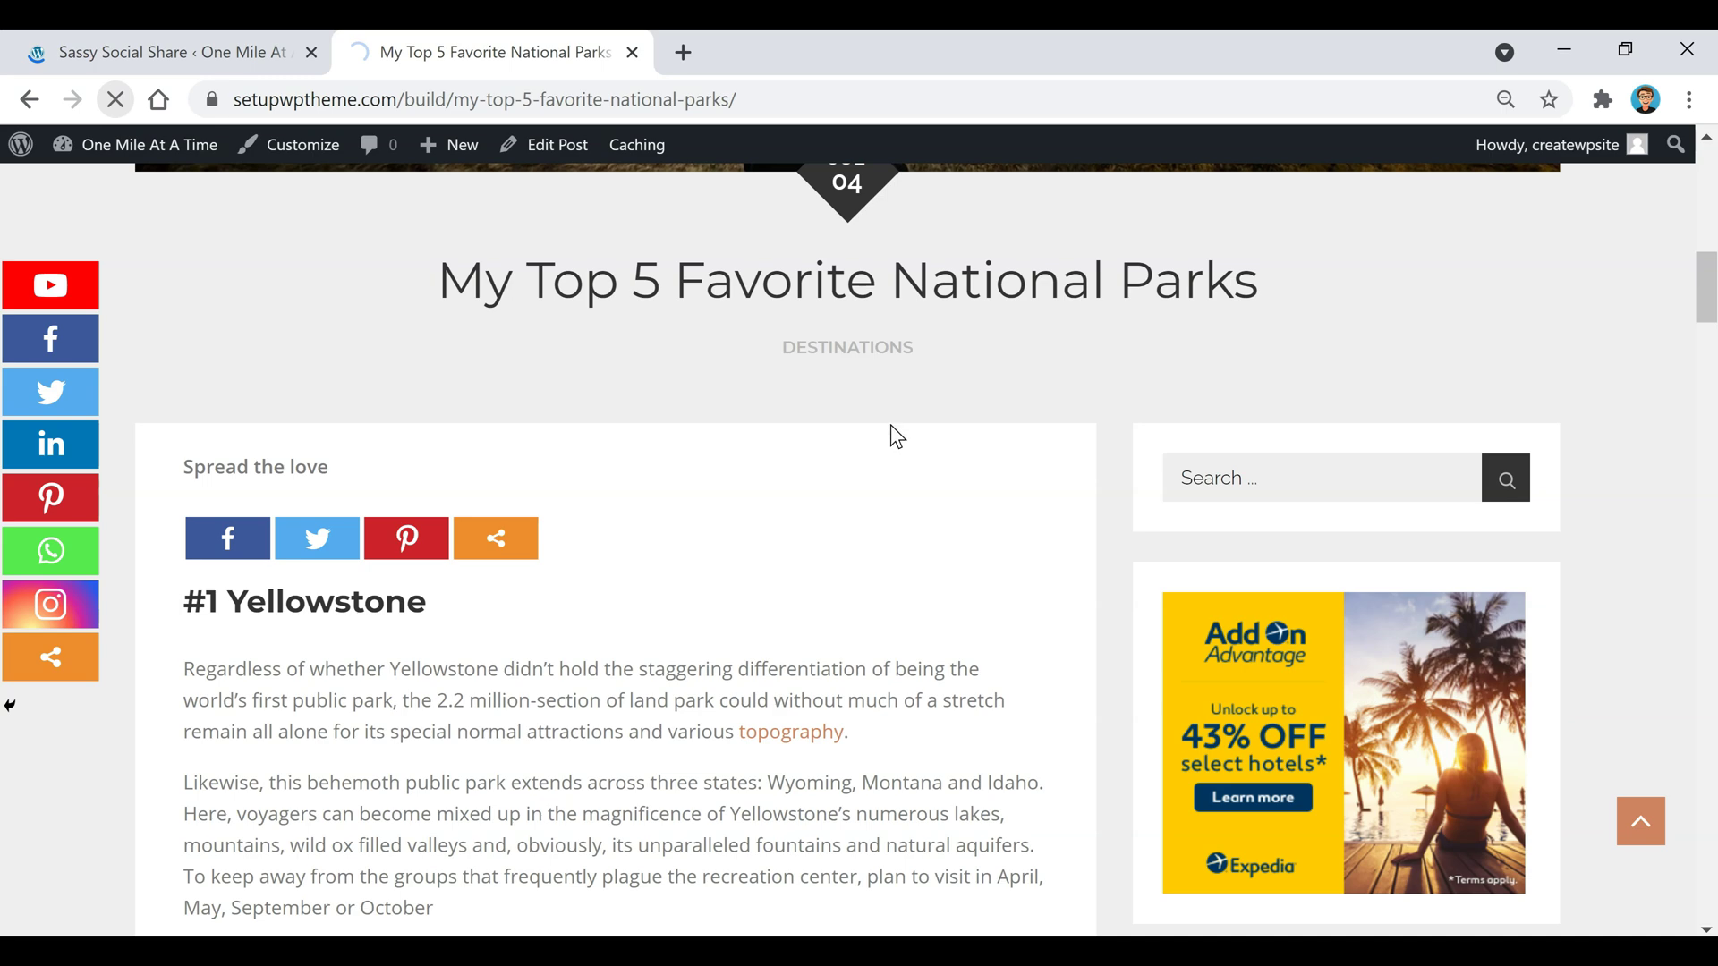